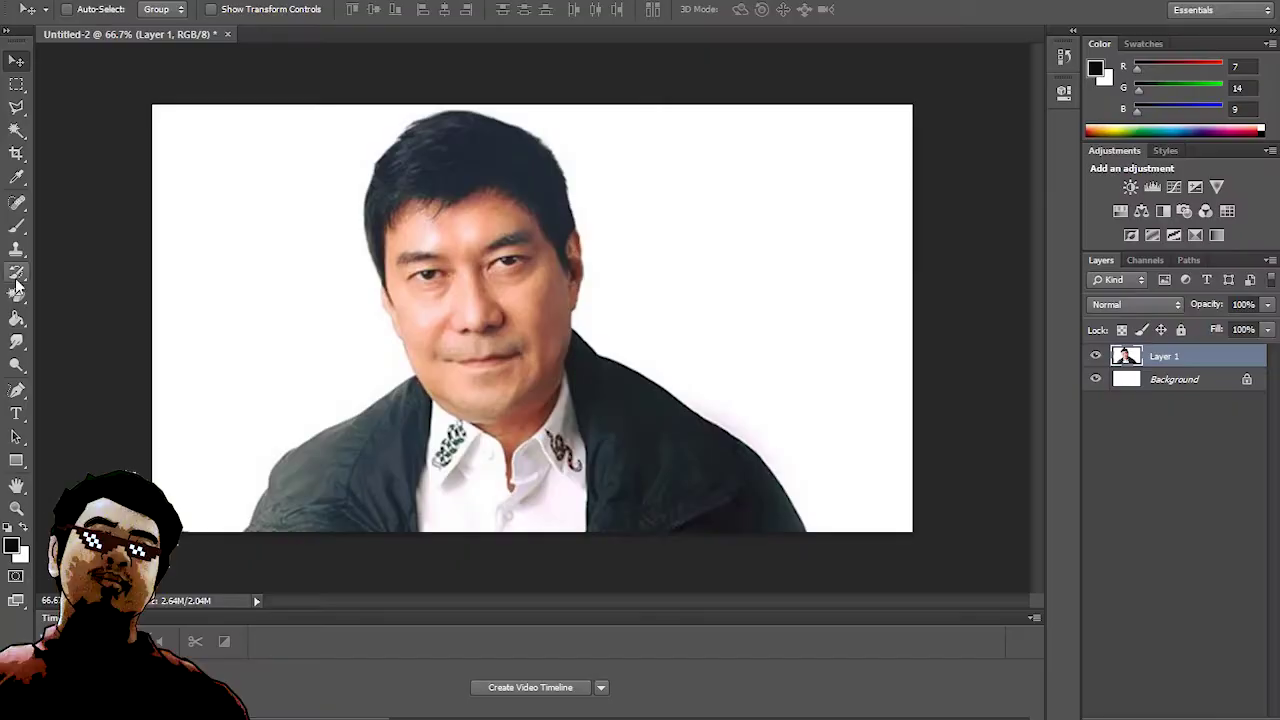
- Add an empty Layer 2 above the portrait photo on Layer 1
key(ctrl+shift+alt+n)
- Trace the face outline down the right edge to the chin and up the left side with the Pen
click(16, 390)
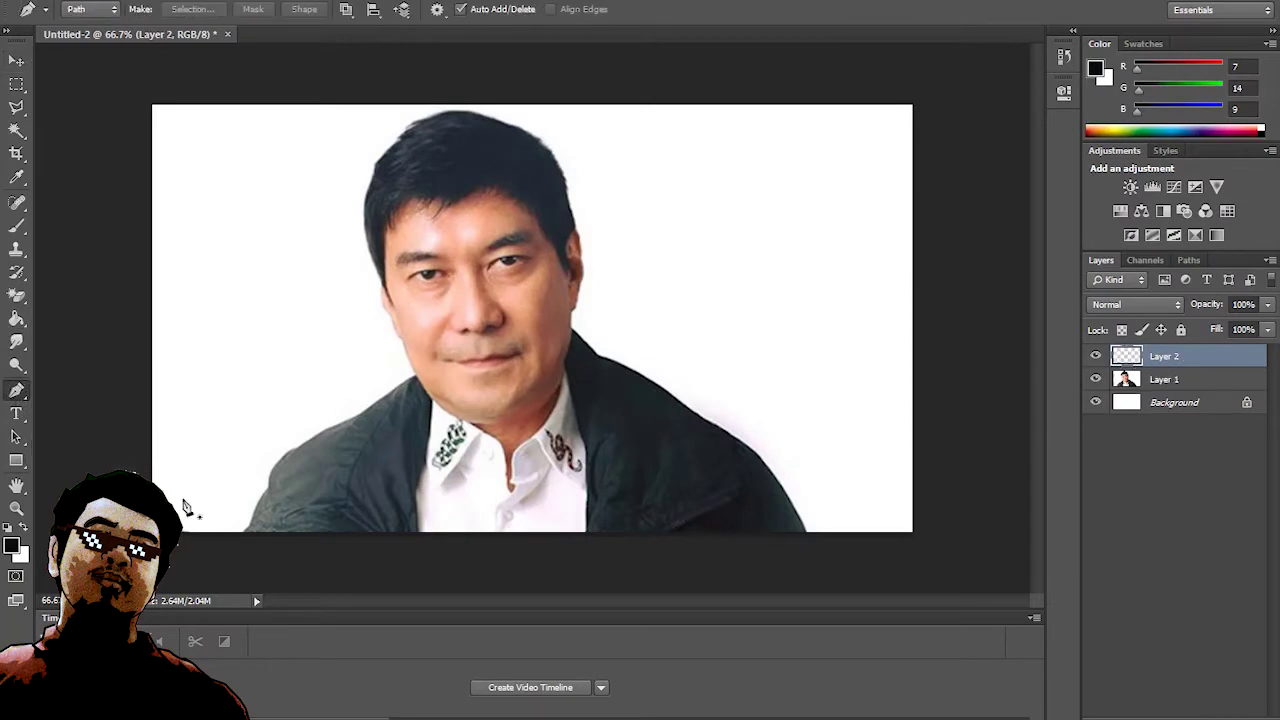
scroll(573, 300, up, 2)
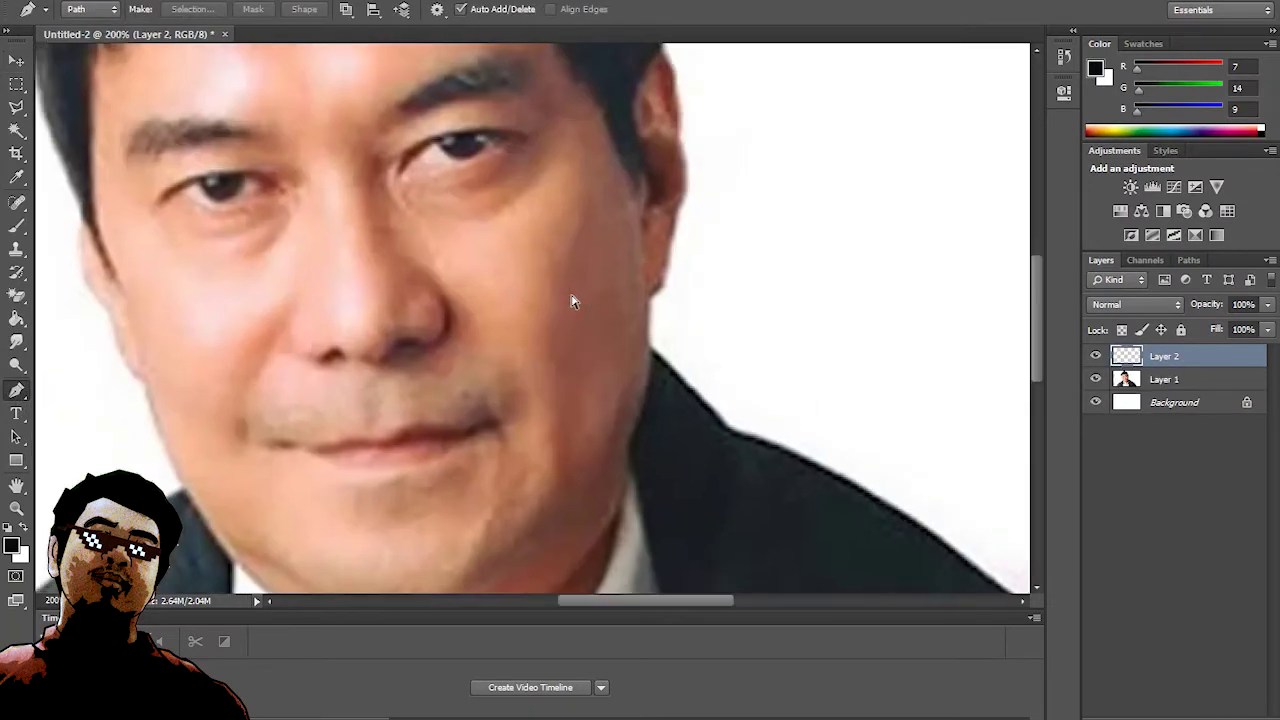
scroll(571, 297, down, 1)
click(541, 169)
drag(583, 247, 591, 235)
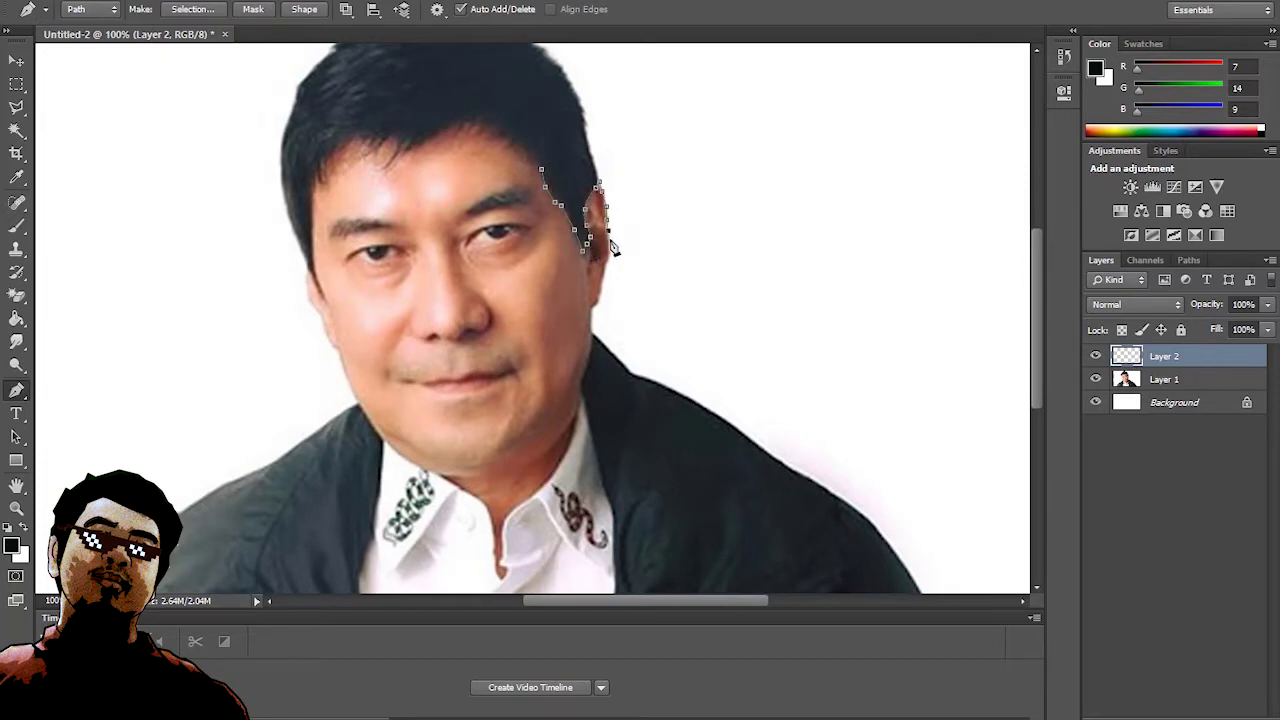
click(589, 353)
drag(581, 382, 581, 414)
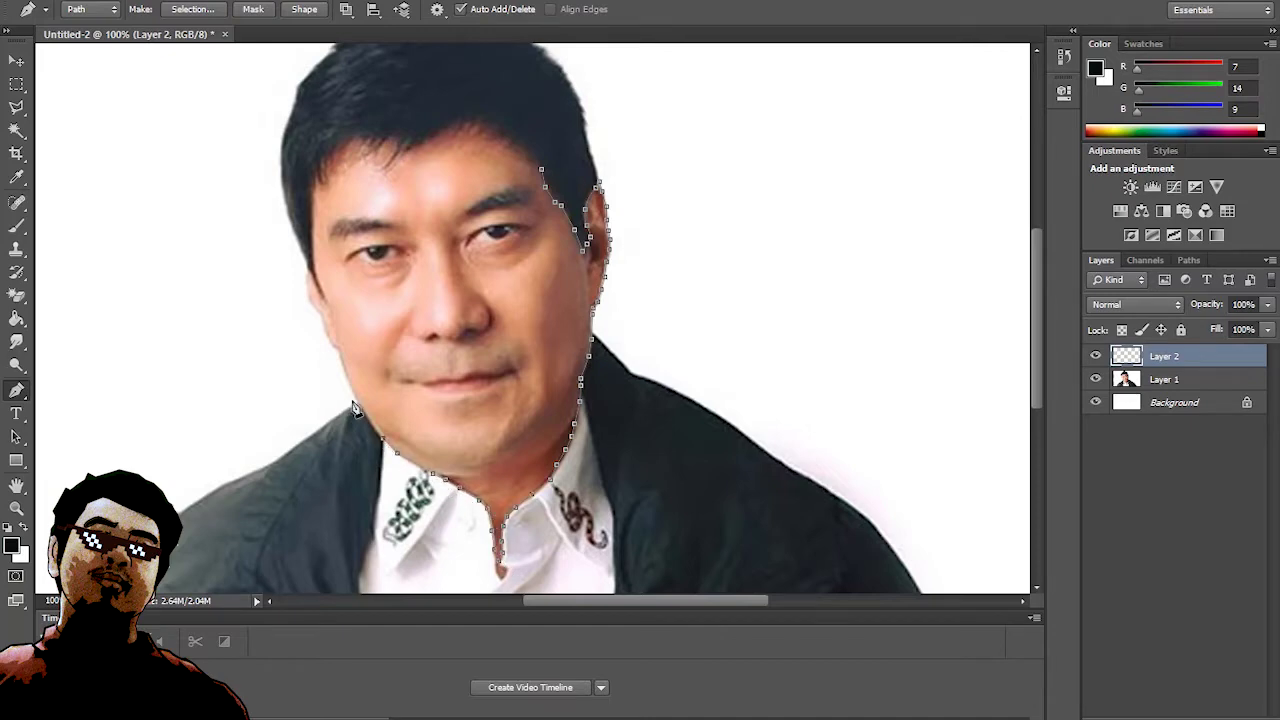
click(306, 268)
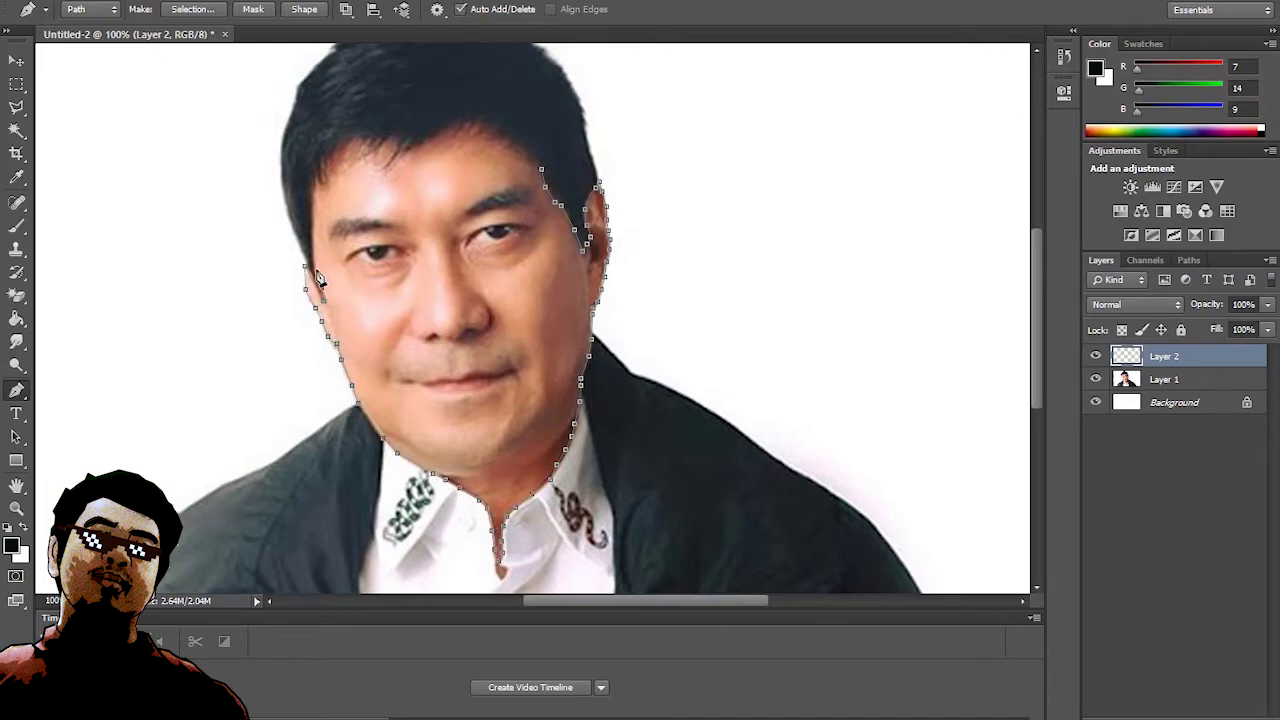
click(345, 142)
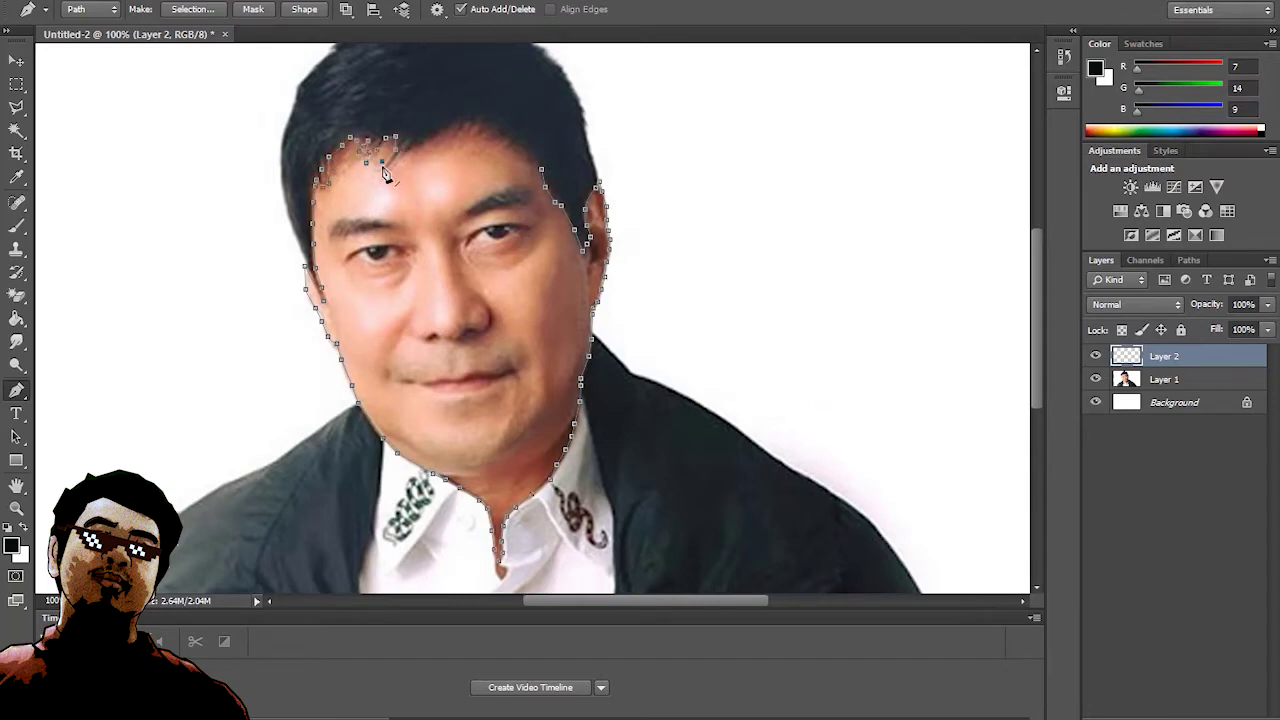
- Follow the jagged hairline to close the face path, then sample skin tone 217/155/113
scroll(407, 163, up, 1)
scroll(407, 163, up, 1)
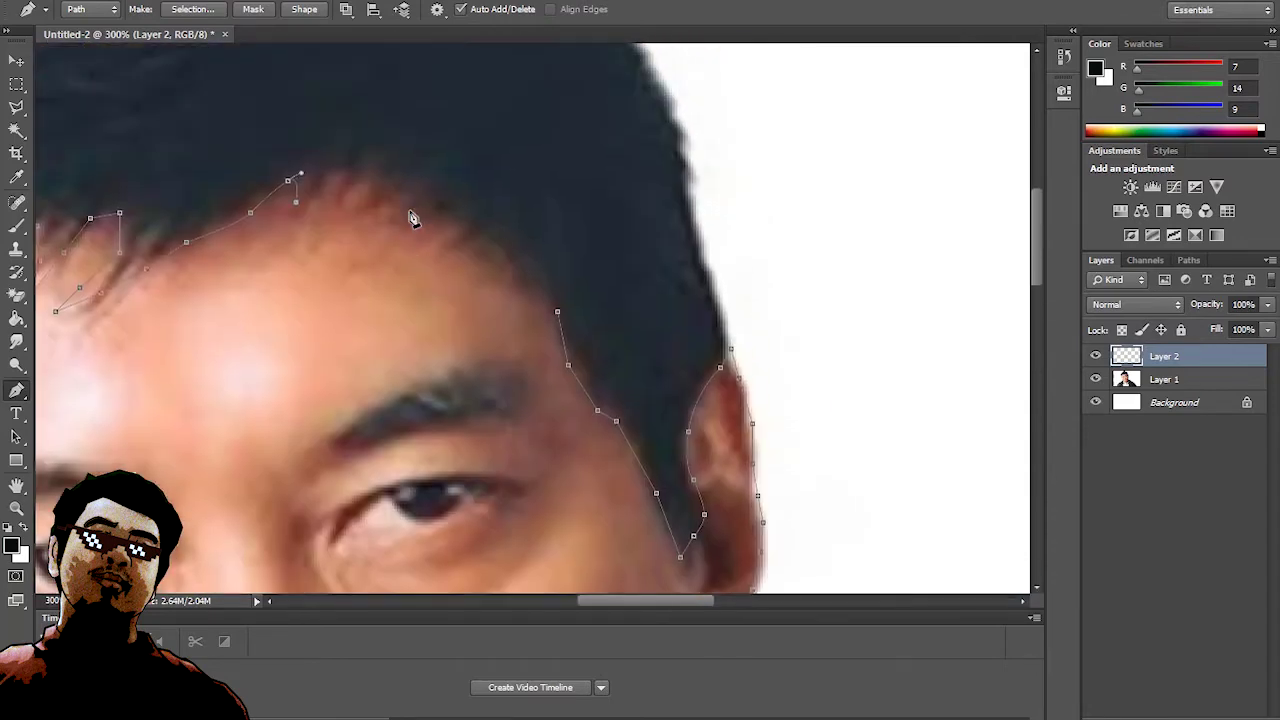
click(352, 178)
click(372, 200)
click(392, 182)
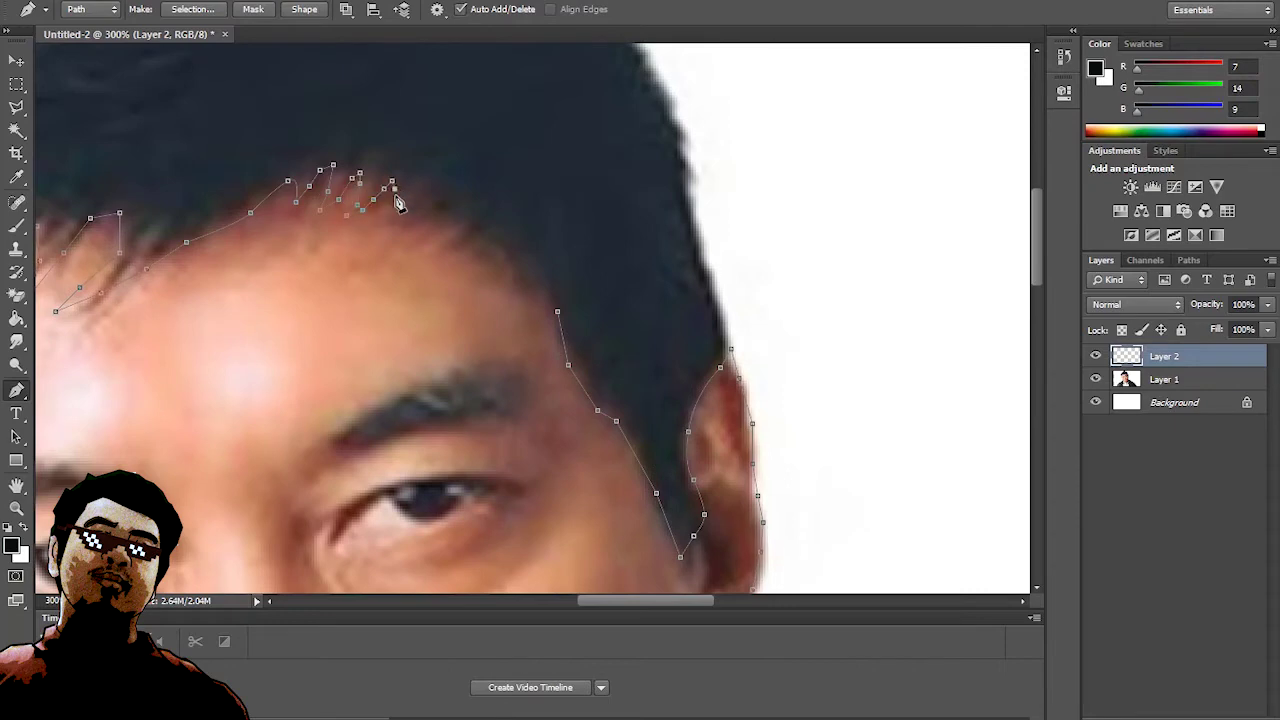
click(405, 208)
click(453, 222)
click(453, 236)
click(491, 253)
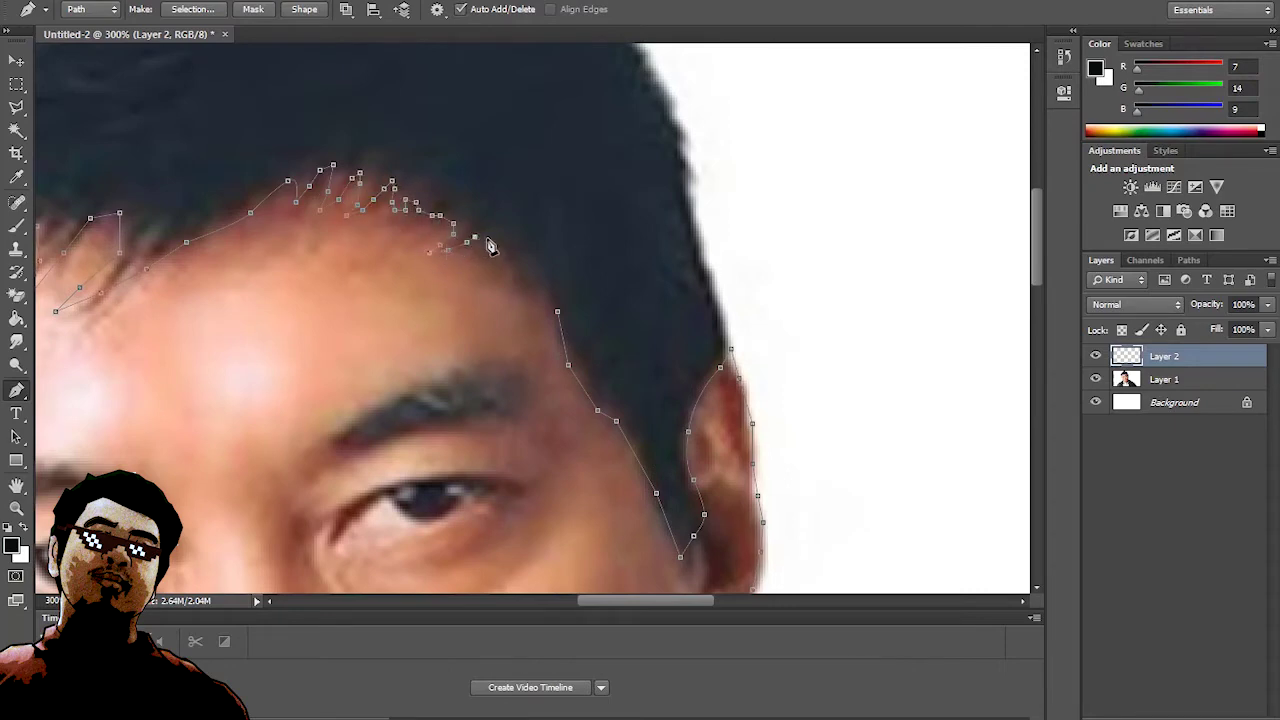
click(533, 284)
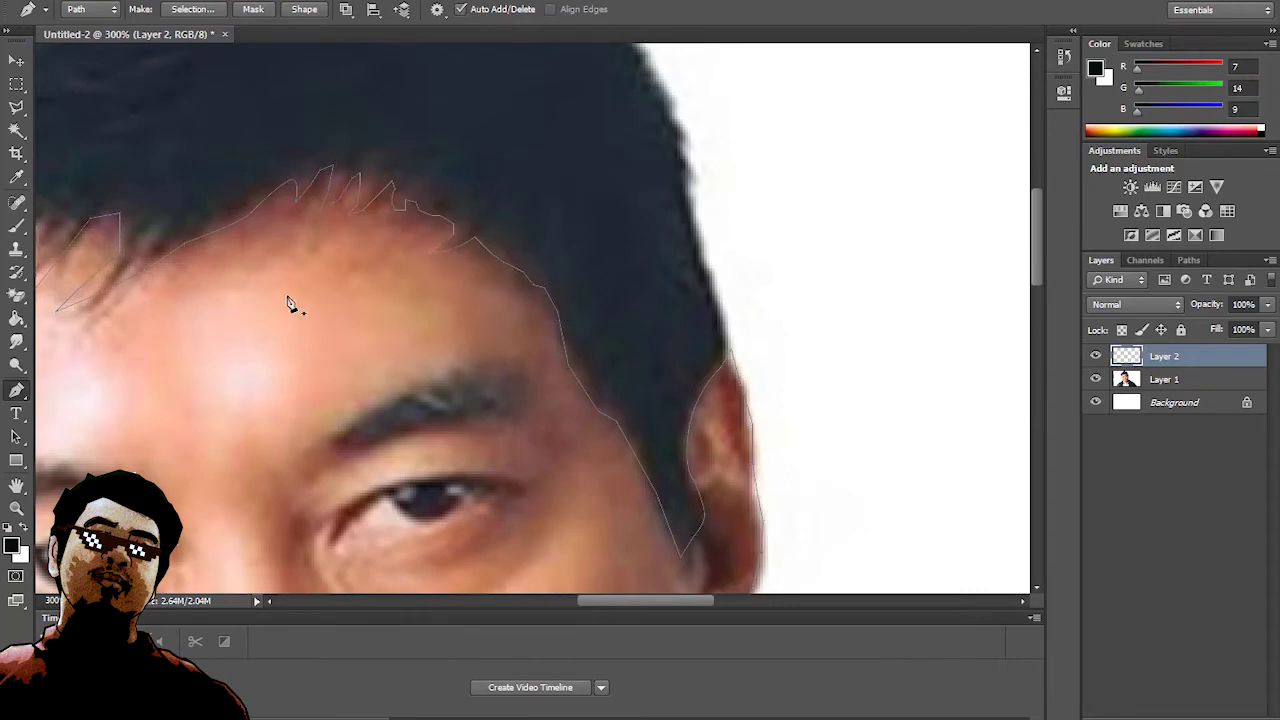
click(16, 176)
click(433, 286)
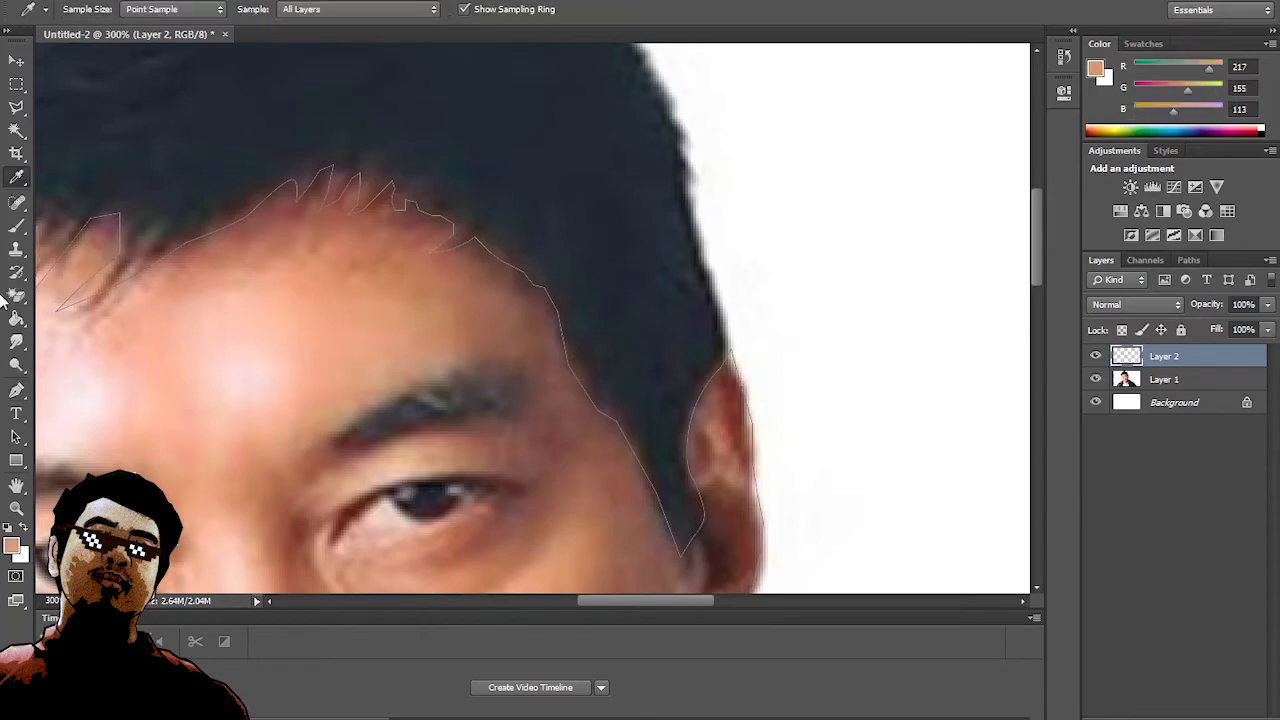
- Stroke the face path with the skin tone and turn it into a selection
key(p)
right_click(360, 211)
click(390, 361)
click(760, 234)
right_click(548, 290)
click(590, 395)
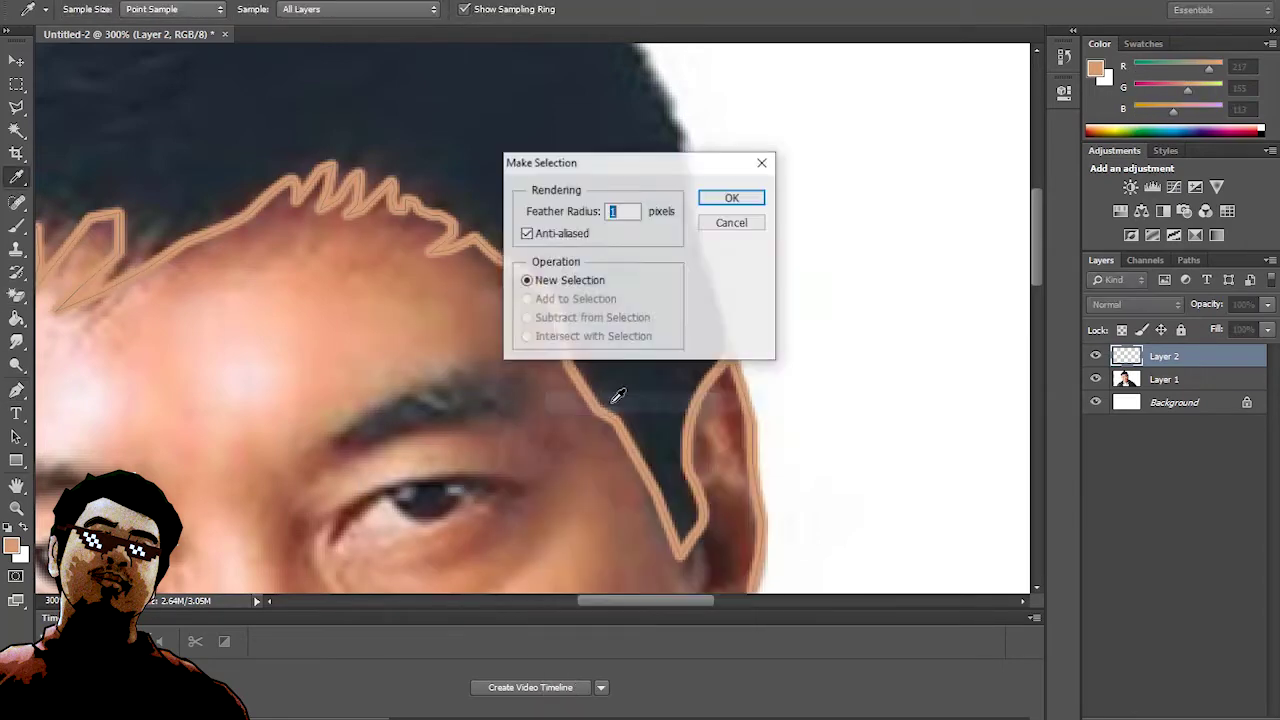
key(Return)
click(235, 0)
mouse_move(256, 178)
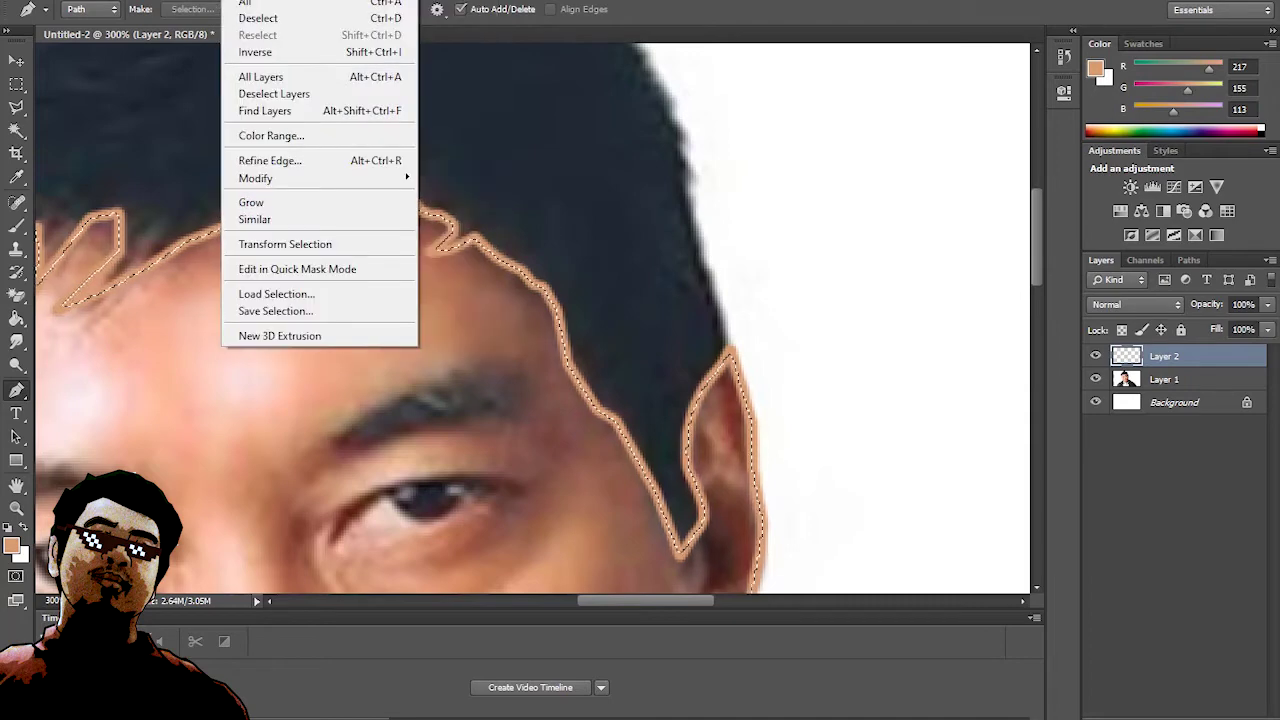
key(Escape)
- Fill the face area on Layer 2 with the skin tone using the Paint Bucket
key(ctrl+d)
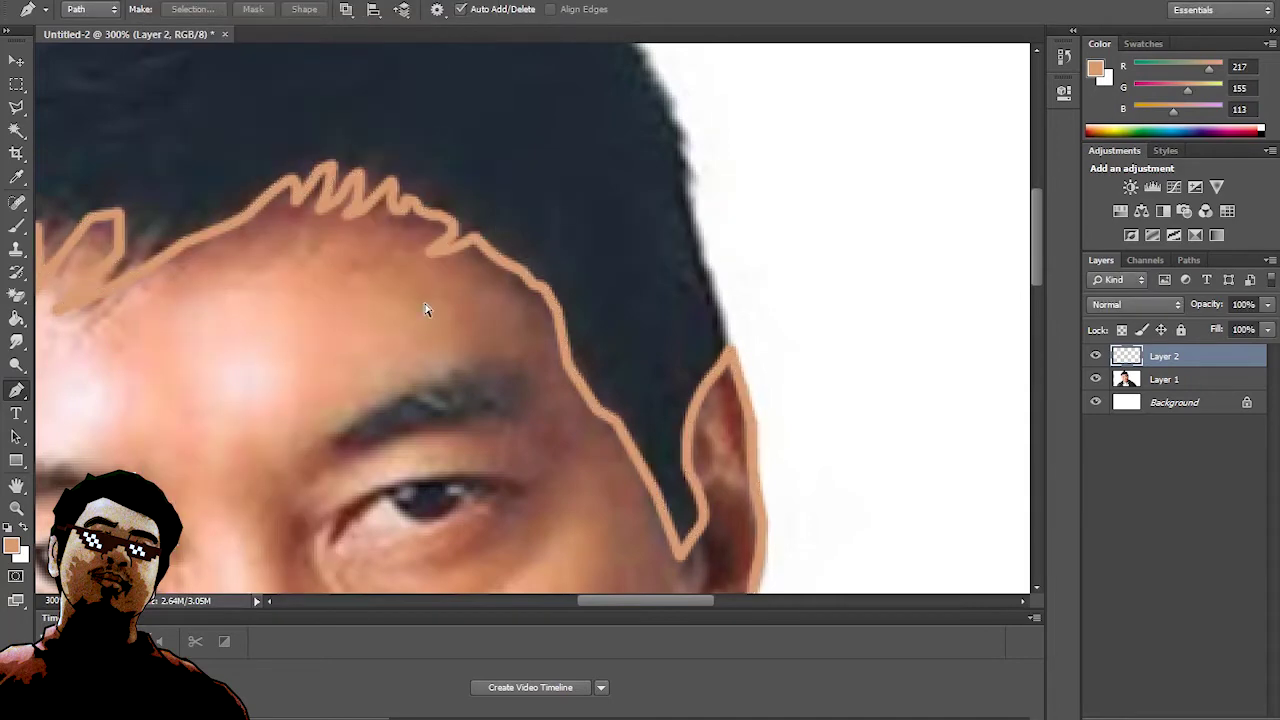
scroll(425, 306, down, 3)
scroll(425, 306, up, 3)
key(g)
click(275, 267)
key(ctrl+minus)
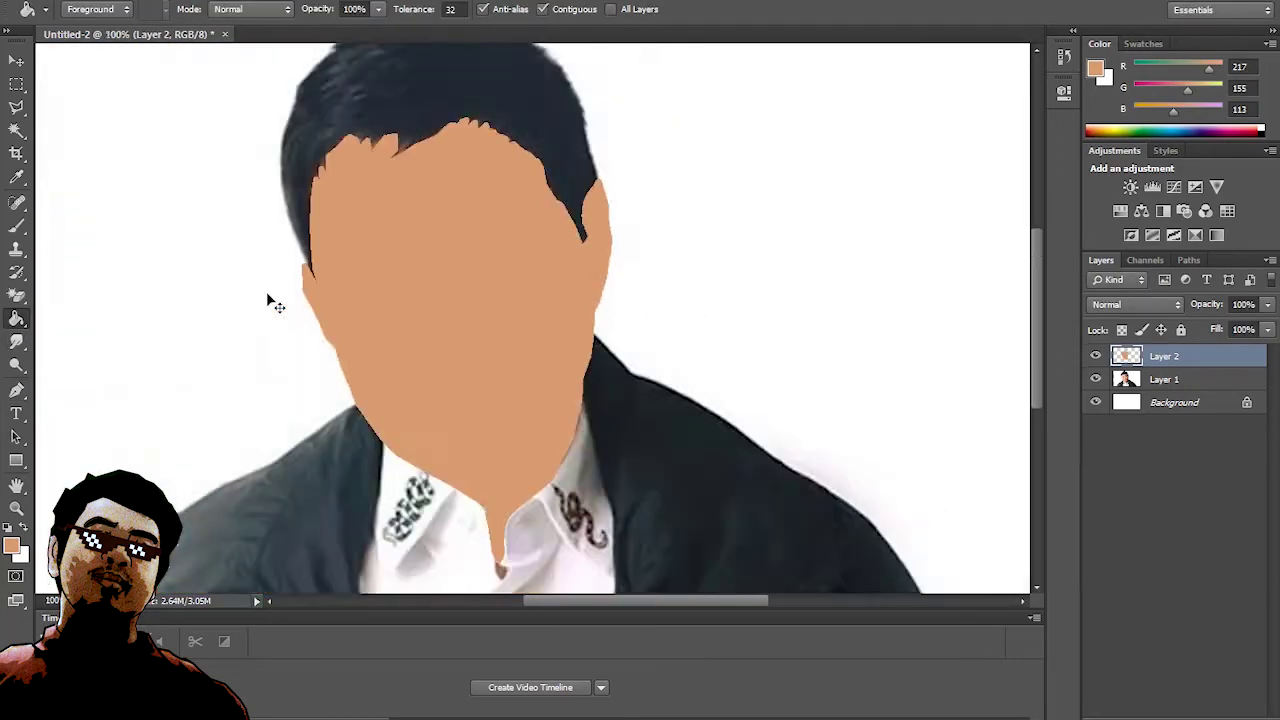
key(ctrl+plus)
key(ctrl+minus)
- Lower Layer 2's opacity to 40% and add an empty Layer 3 above it
scroll(1042, 303, up, 2)
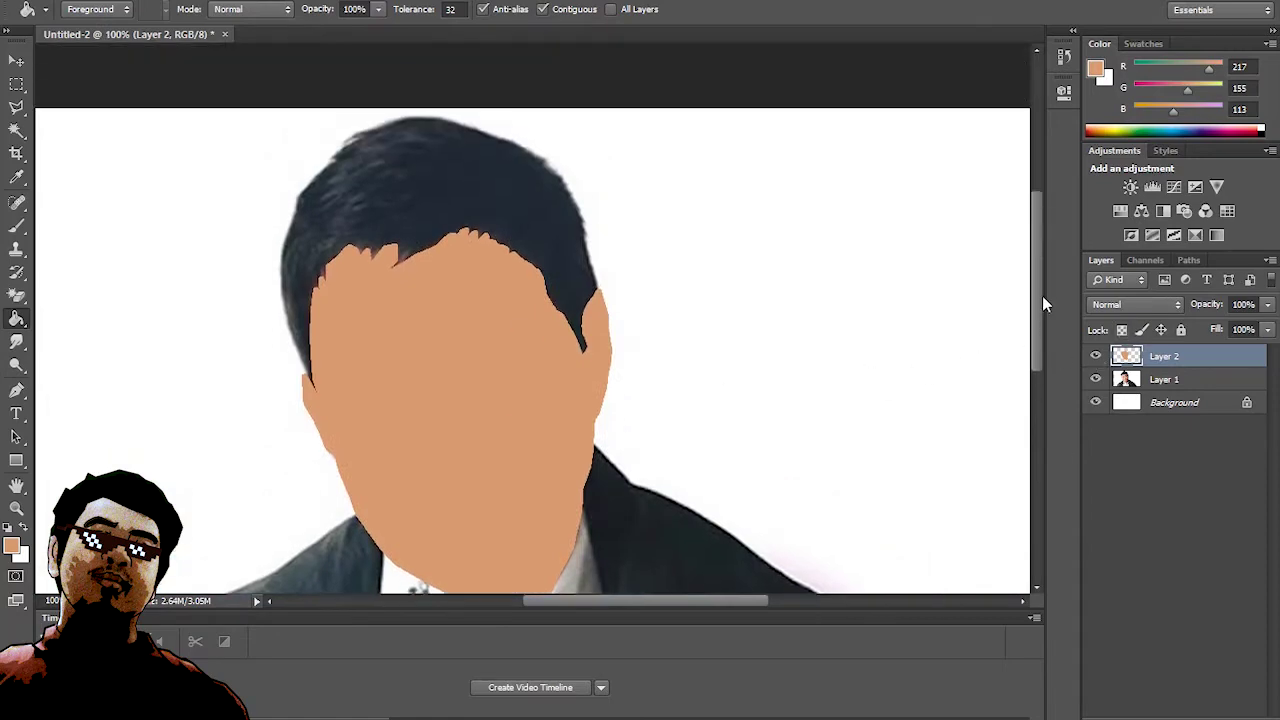
drag(1240, 320, 1213, 322)
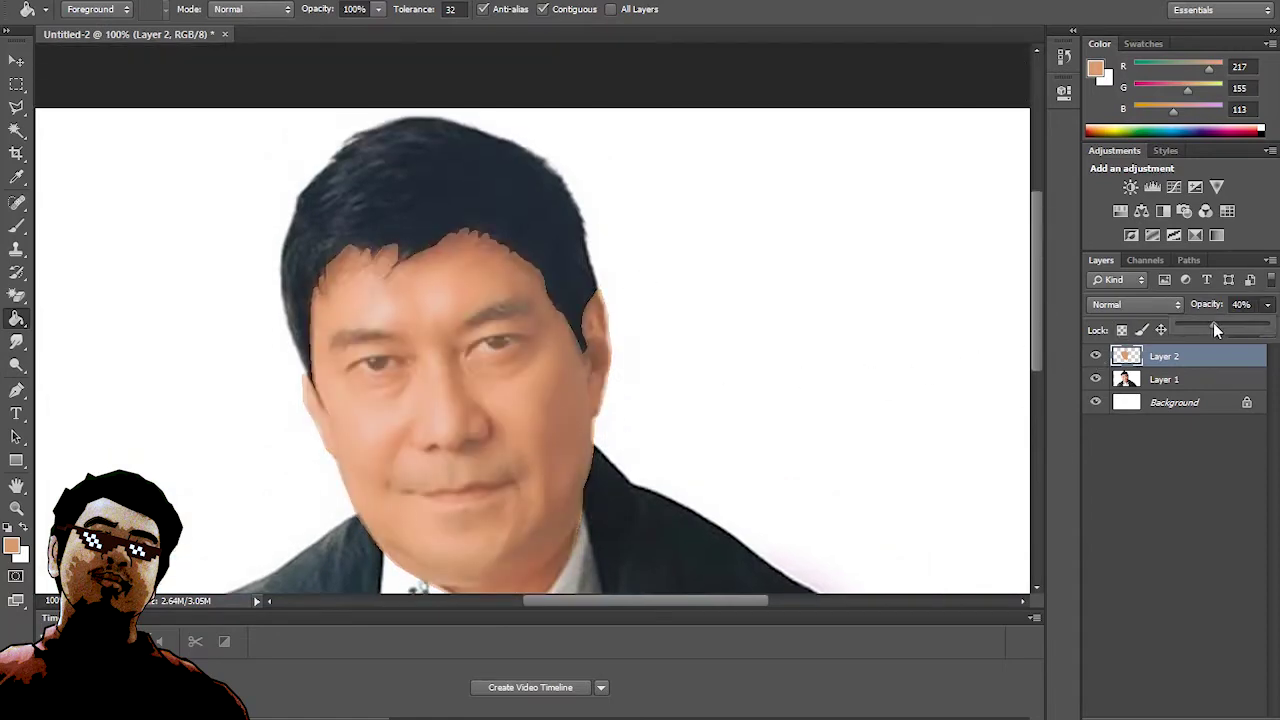
key(p)
key(ctrl+shift+alt+n)
- Show Layer 2 again and start the hair path beside the ear, tracing up the right edge
click(1096, 379)
key(ctrl+plus)
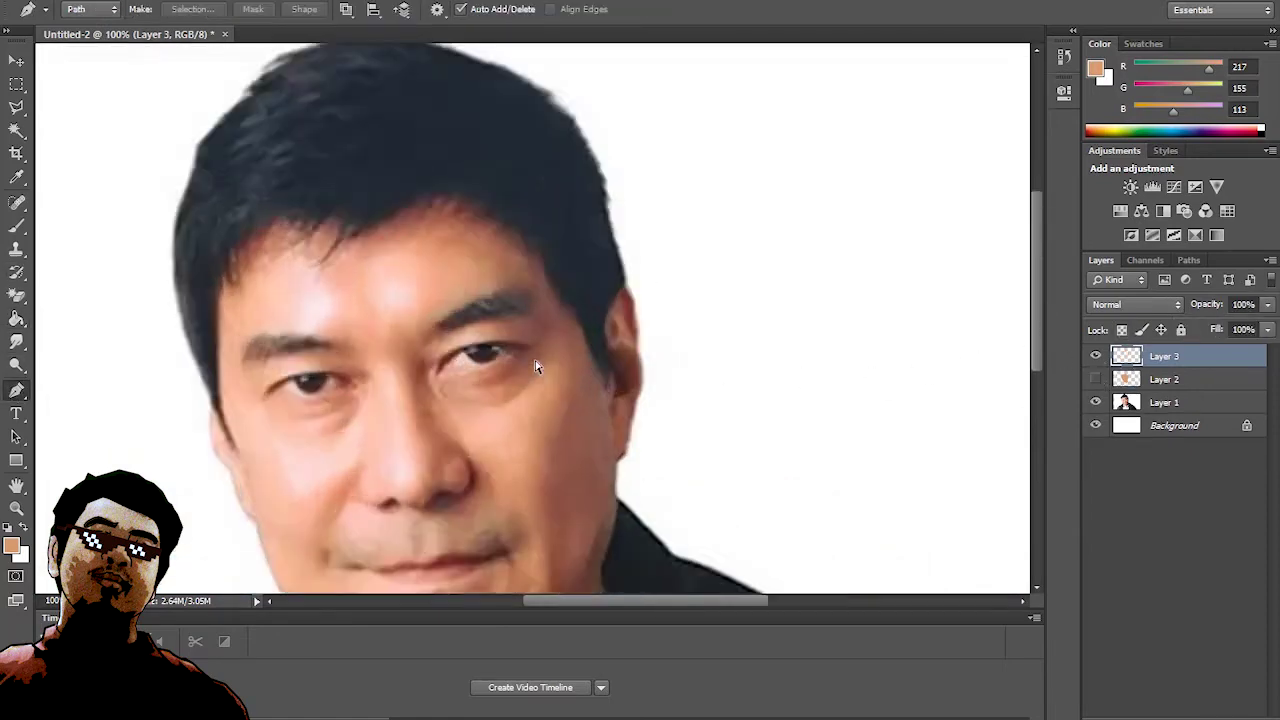
click(1096, 379)
click(587, 307)
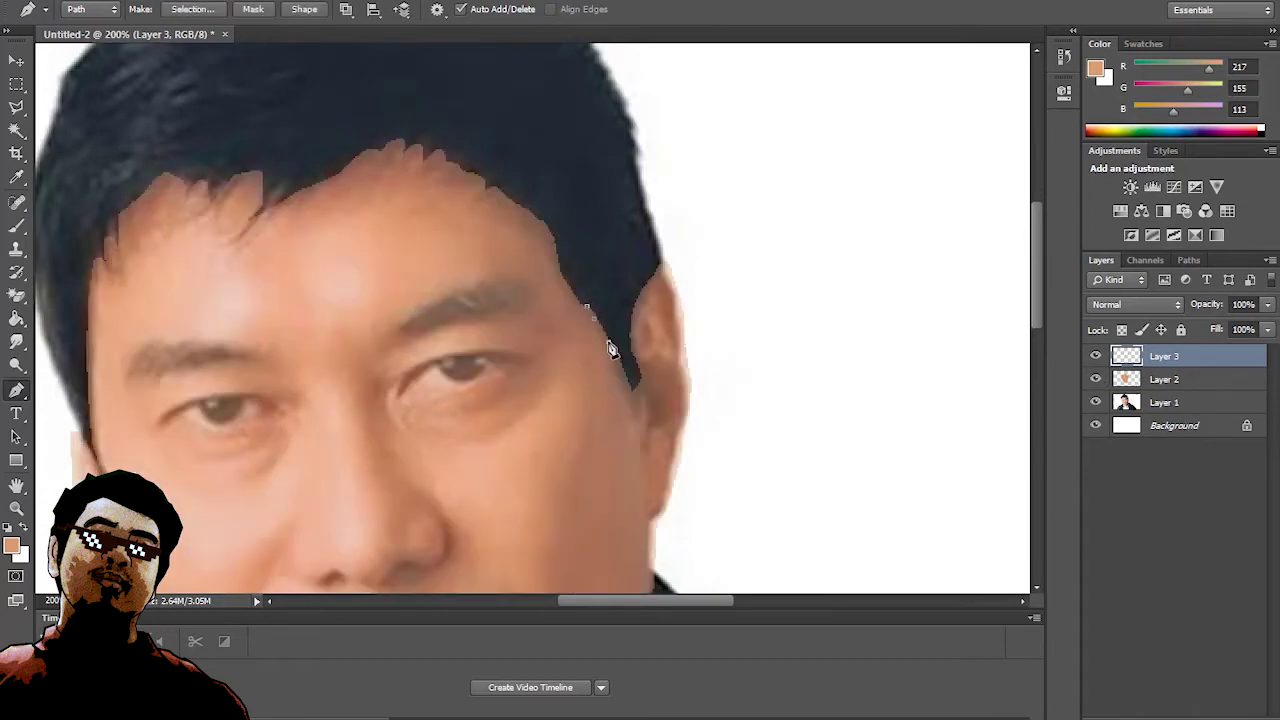
drag(637, 373, 640, 393)
drag(650, 234, 641, 168)
scroll(632, 130, down, 3)
scroll(632, 130, up, 4)
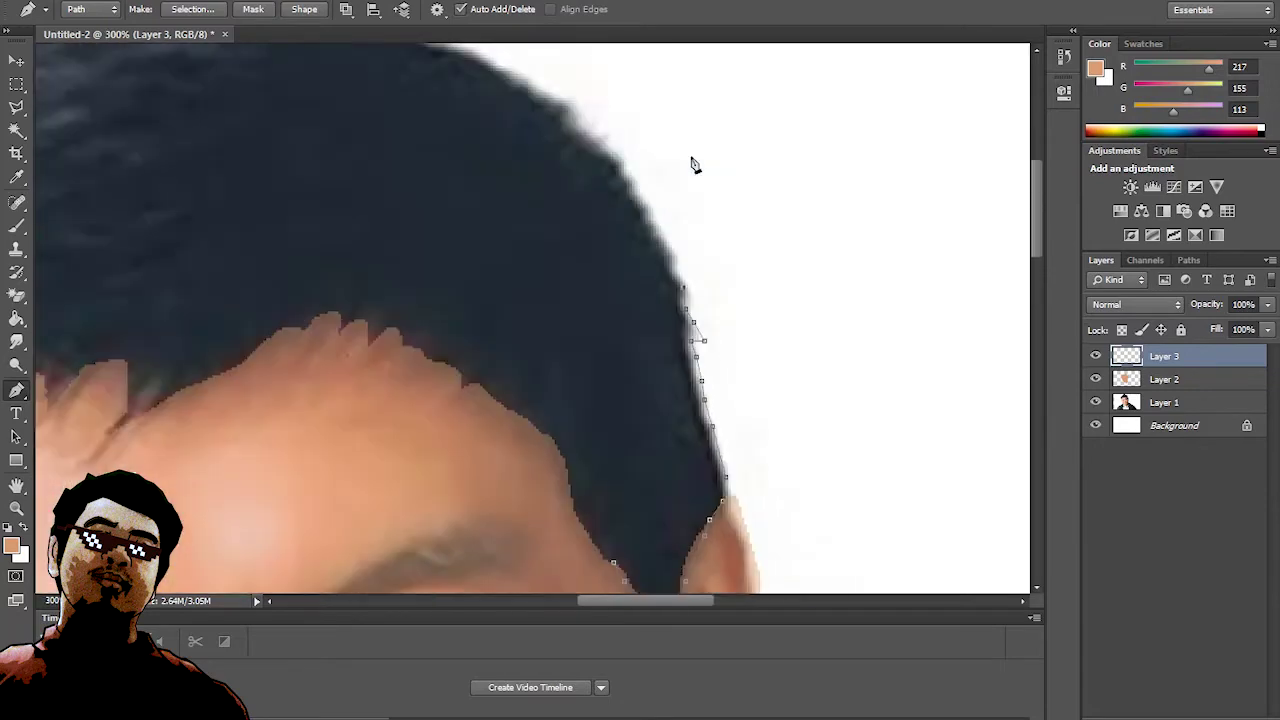
scroll(560, 150, up, 2)
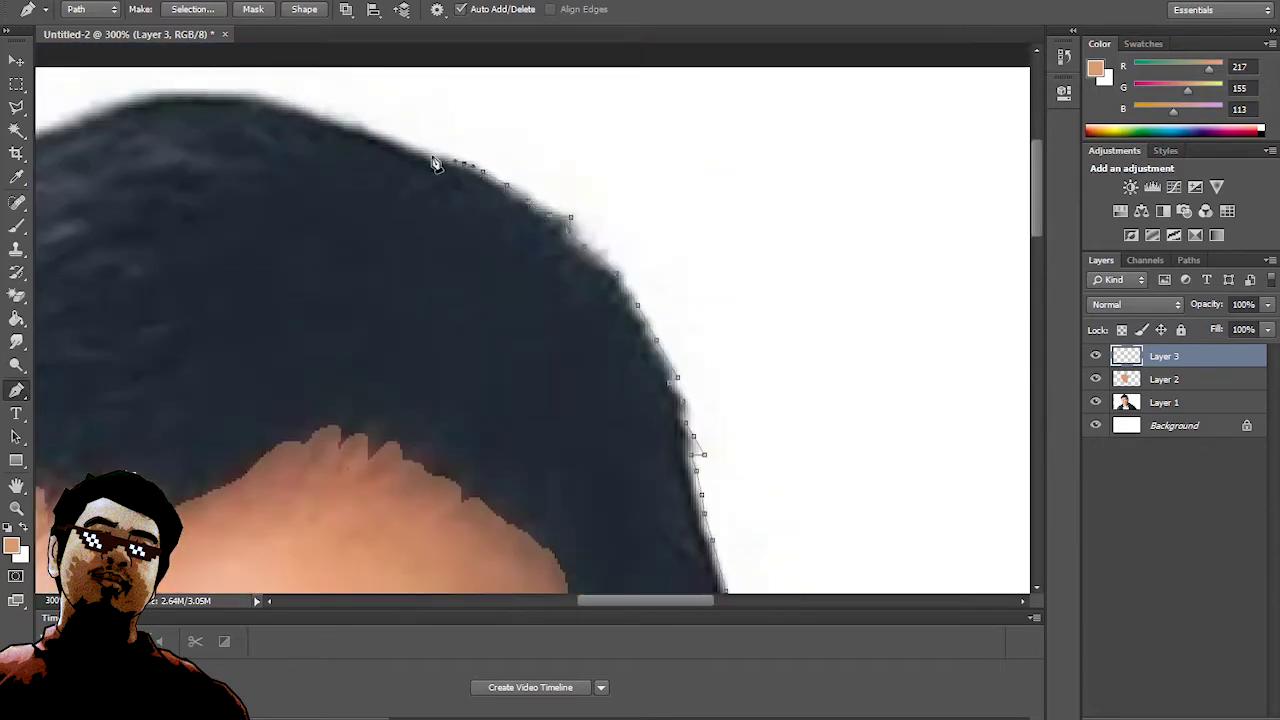
- Carry the hair path across the crown, remove stray points, and finish the path
mouse_move(345, 128)
mouse_down()
mouse_move(206, 94)
mouse_move(114, 114)
mouse_move(163, 131)
mouse_move(150, 117)
mouse_up()
scroll(80, 123, left, 5)
drag(408, 157, 383, 152)
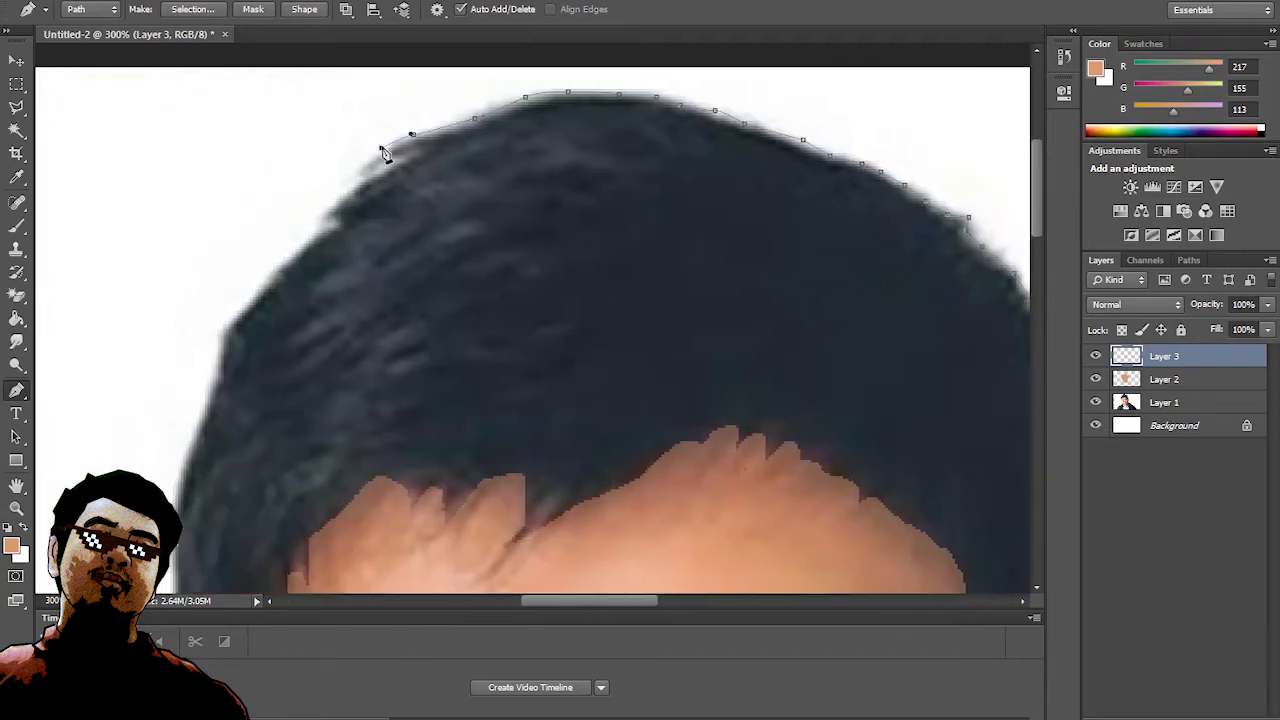
key(BackSpace)
scroll(225, 248, down, 2)
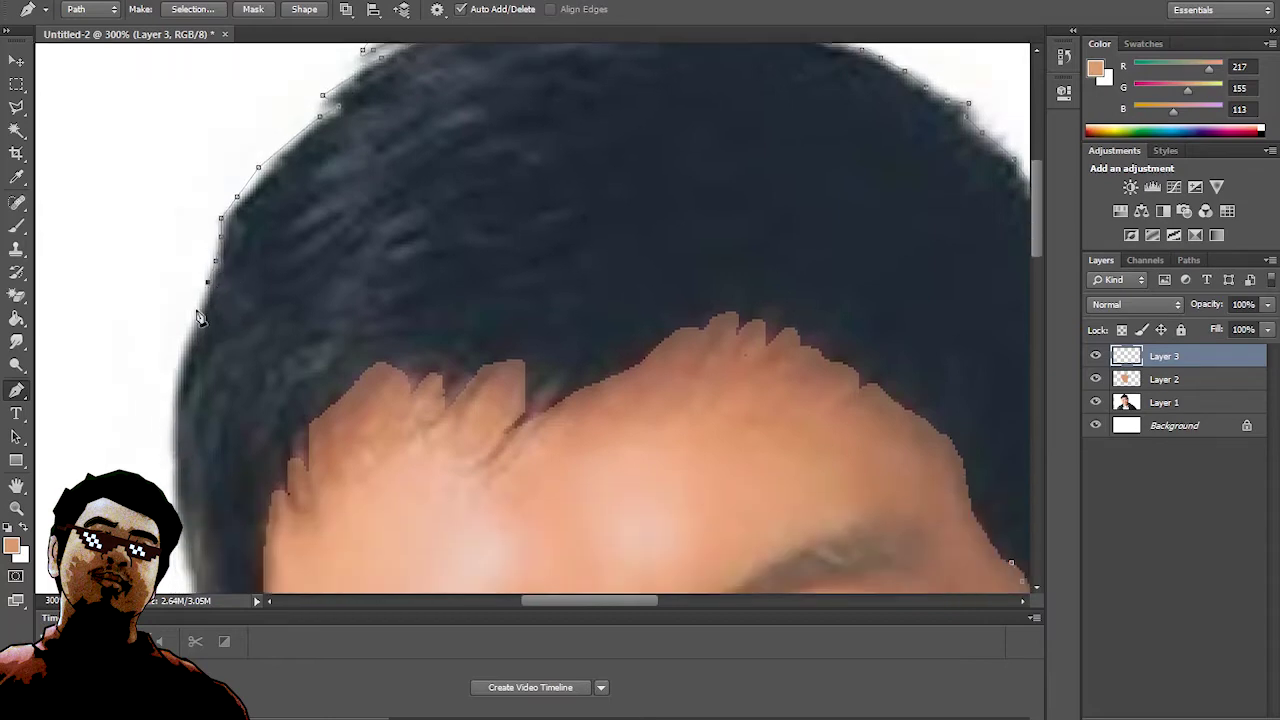
scroll(200, 315, down, 1)
scroll(182, 285, down, 1)
scroll(178, 310, down, 1)
scroll(176, 335, down, 1)
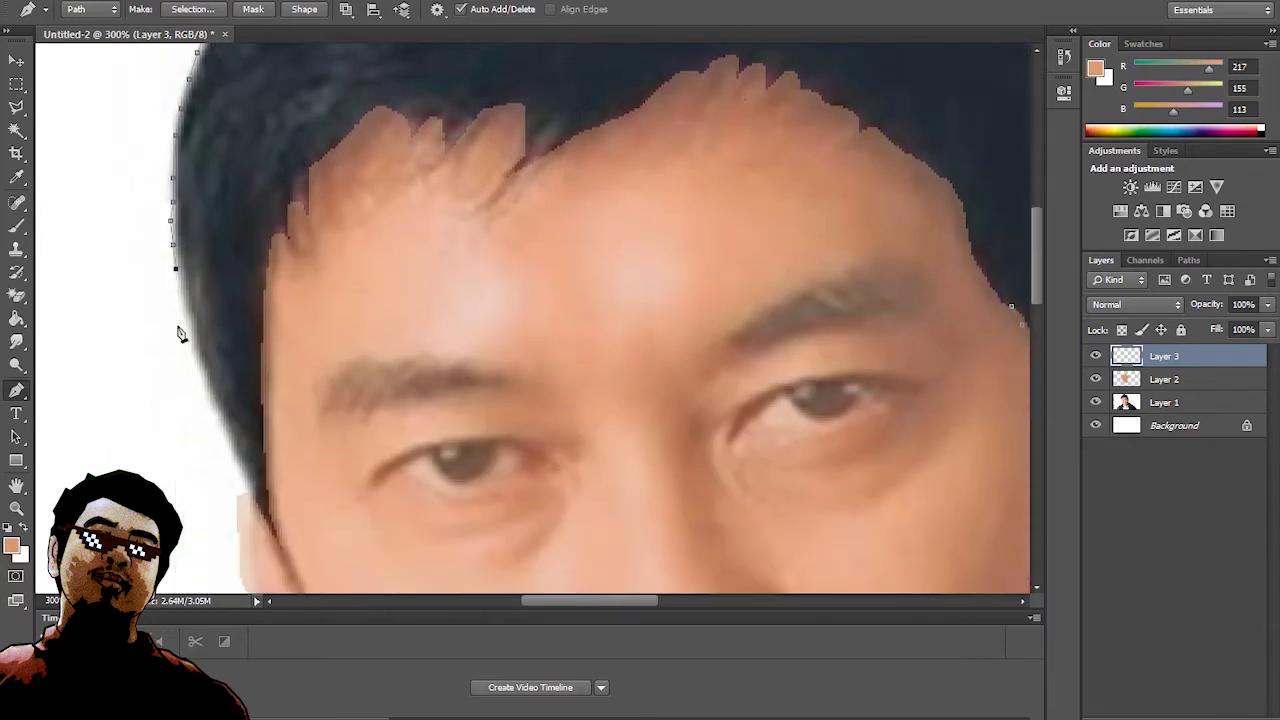
scroll(184, 324, down, 1)
scroll(242, 357, down, 1)
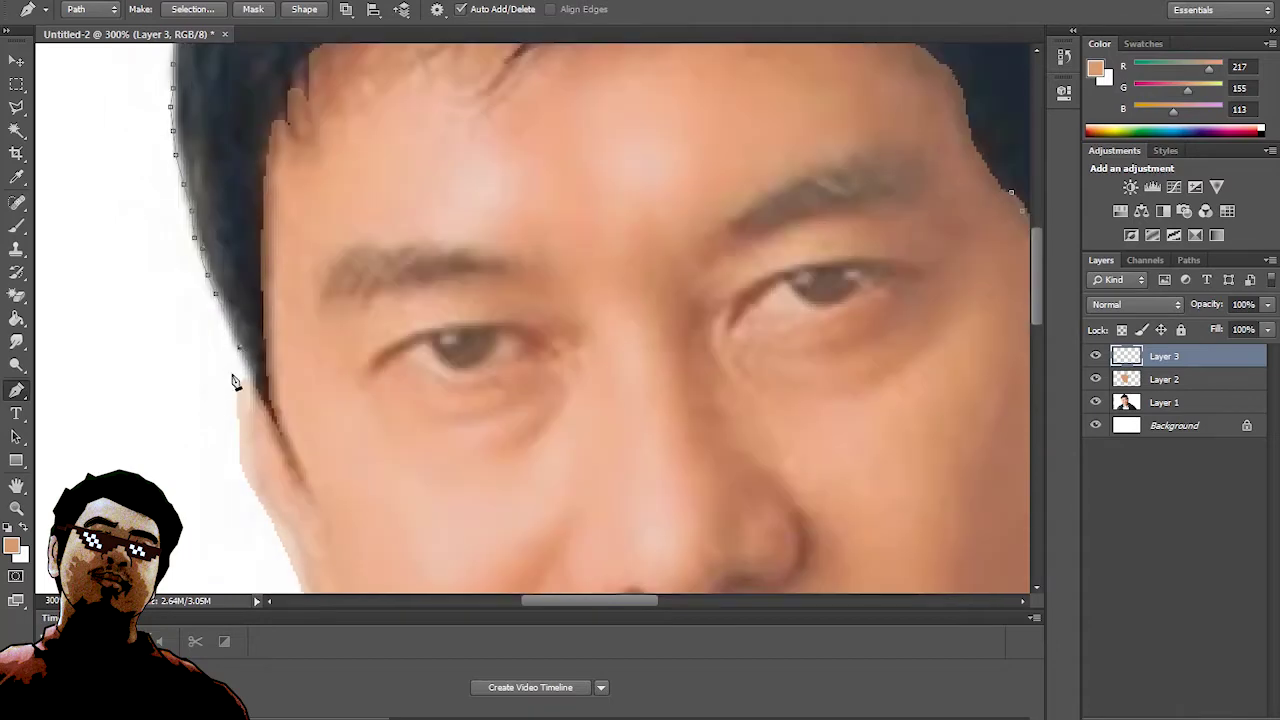
scroll(276, 390, up, 1)
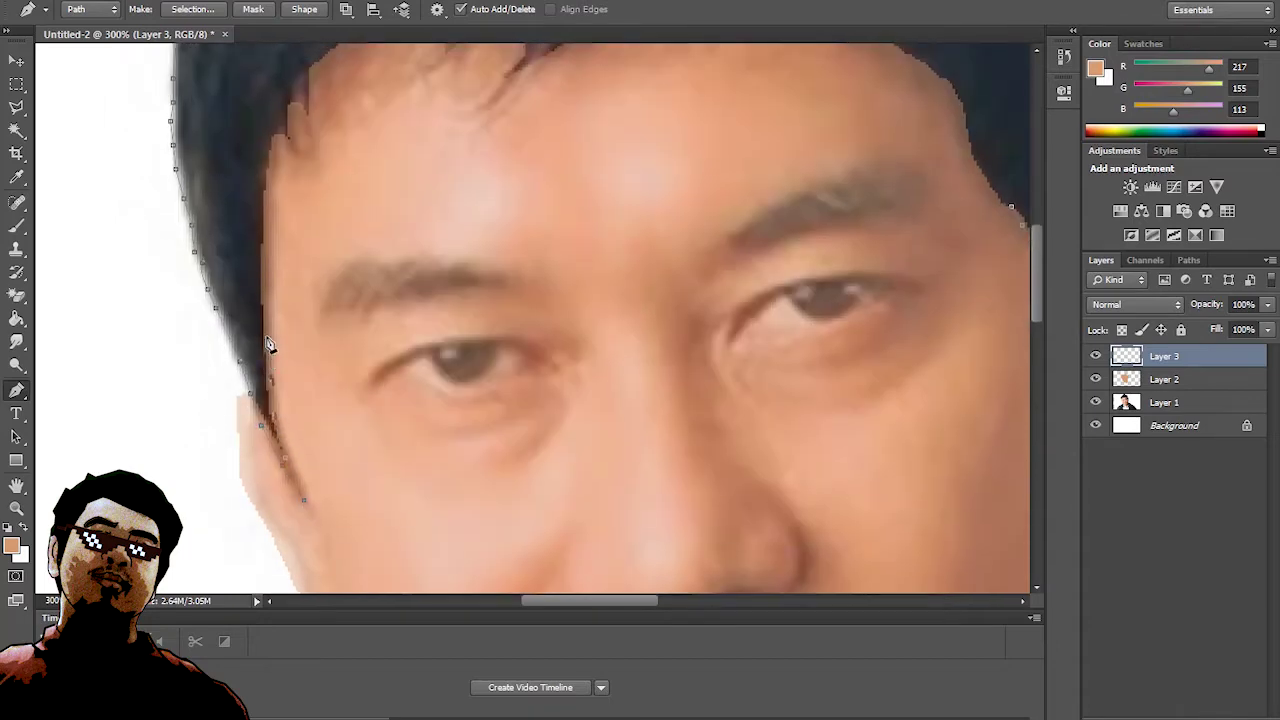
scroll(380, 148, up, 2)
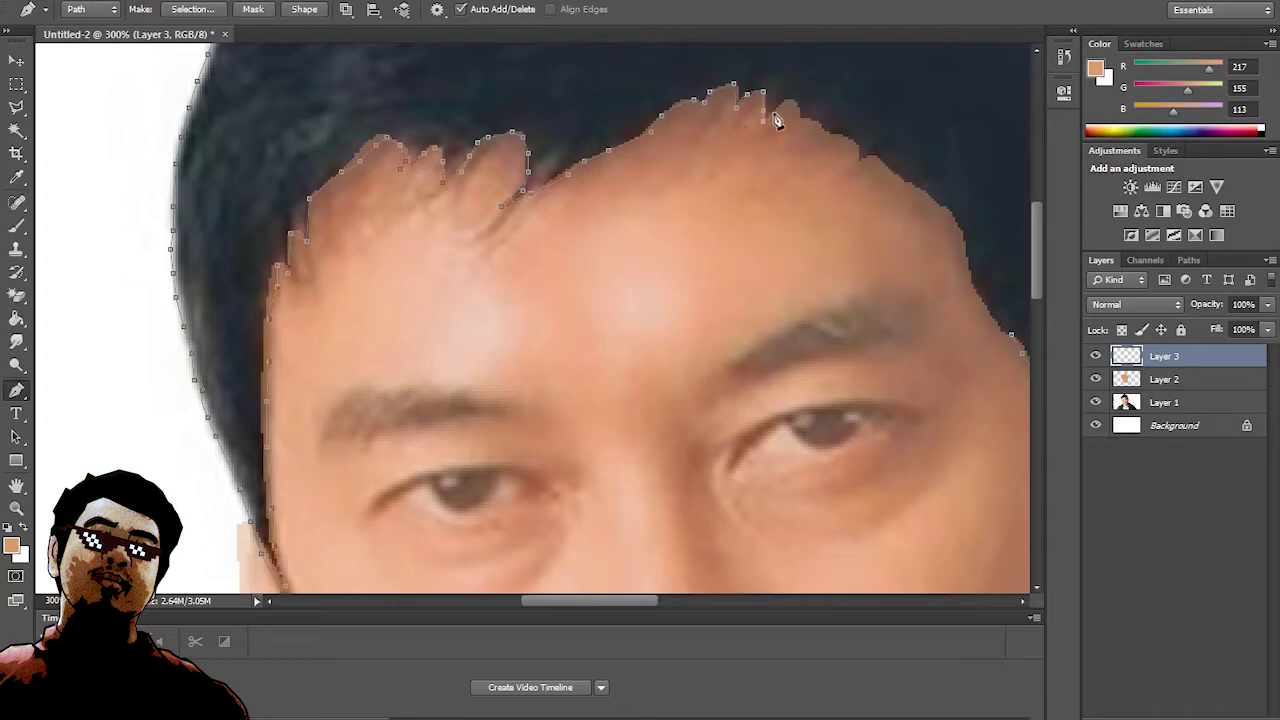
drag(540, 600, 607, 600)
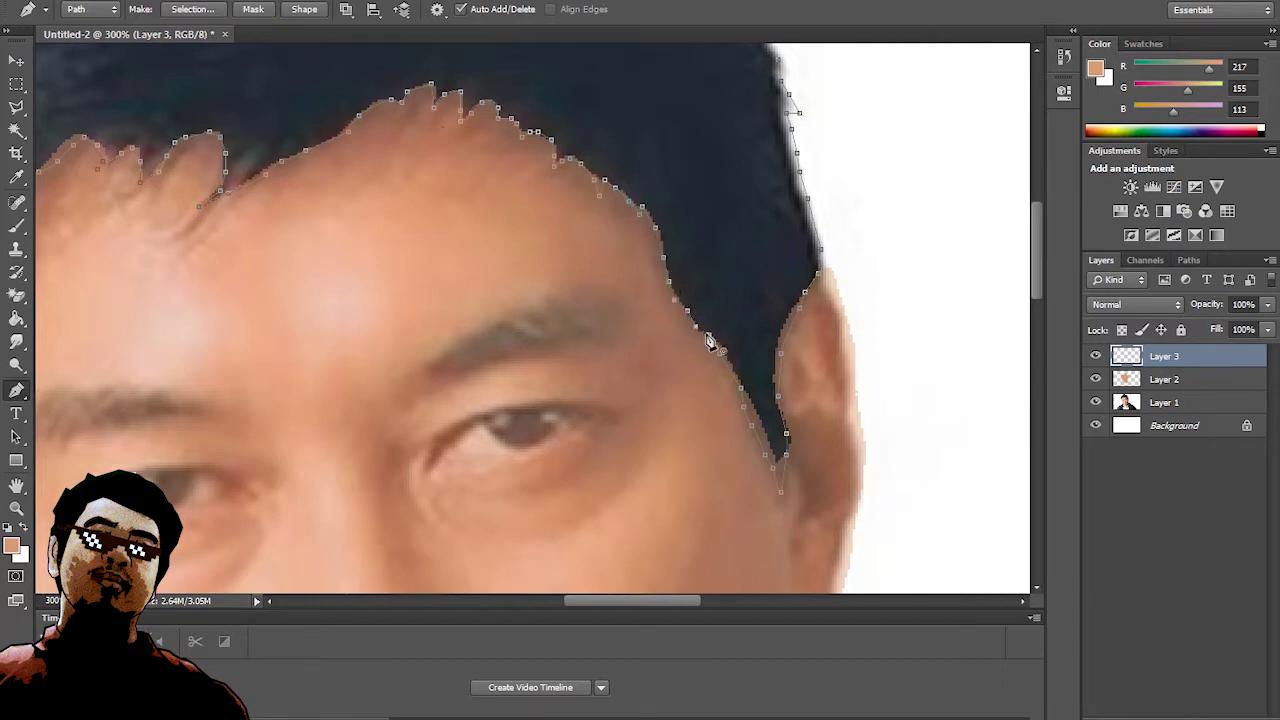
key(Return)
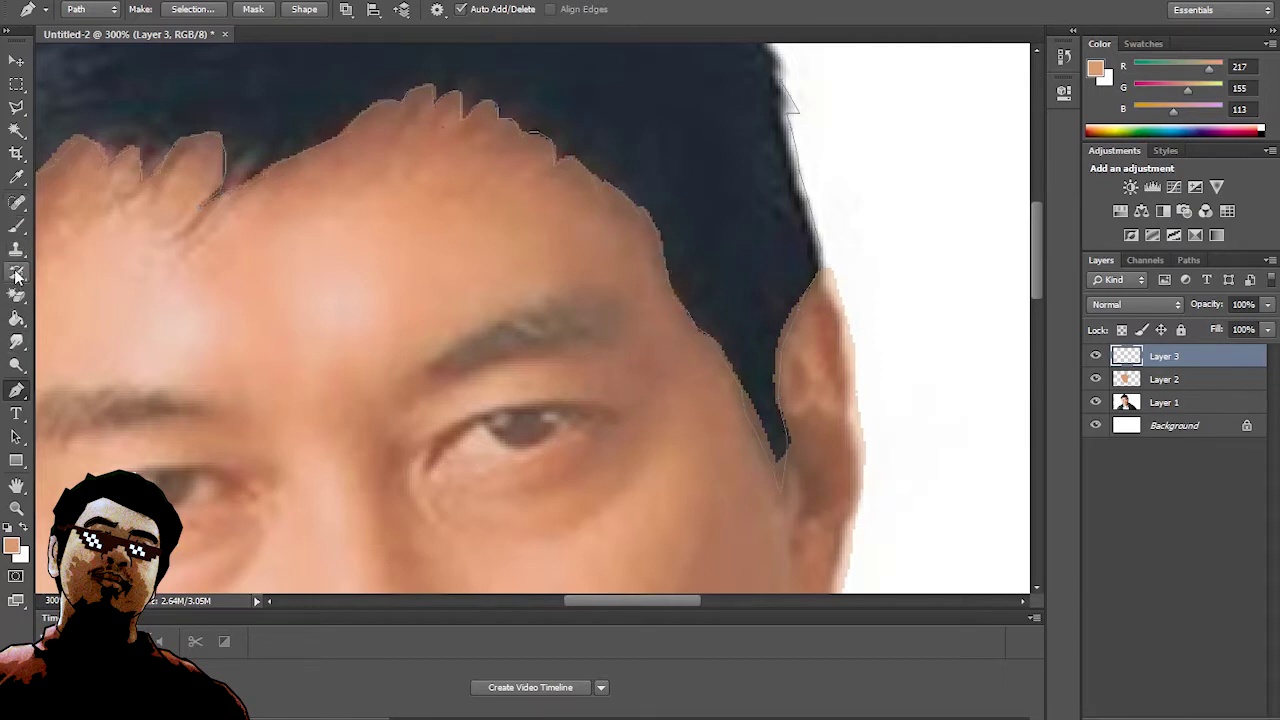
- Sample dark navy 32/40/51 from the hair, stroke the hair path and make it a selection
click(12, 183)
key(p)
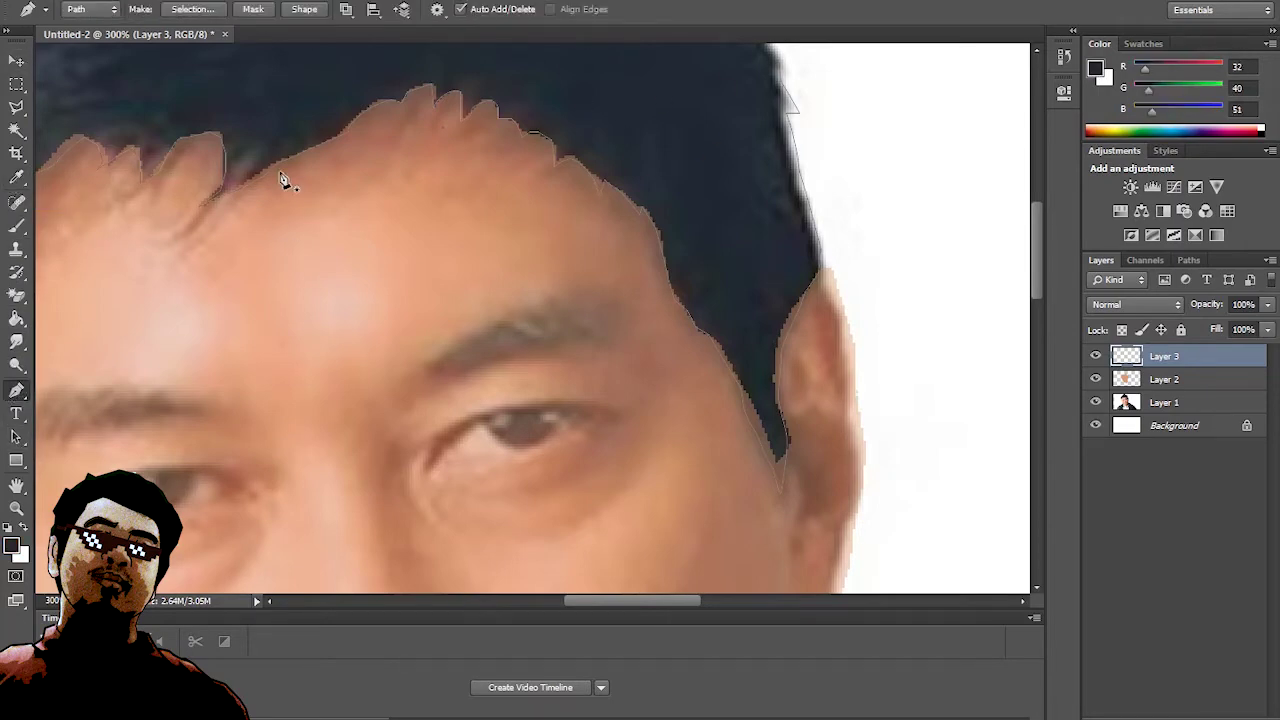
right_click(283, 180)
click(329, 309)
key(Return)
right_click(660, 246)
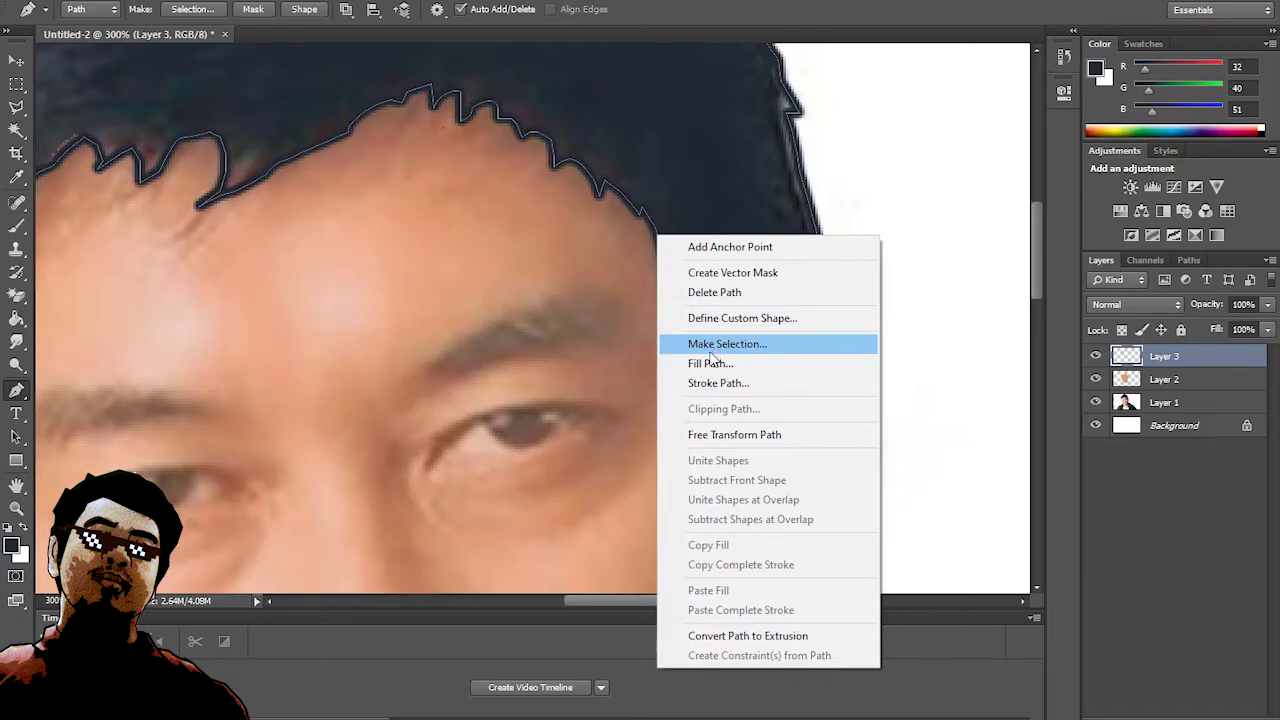
click(727, 343)
click(737, 199)
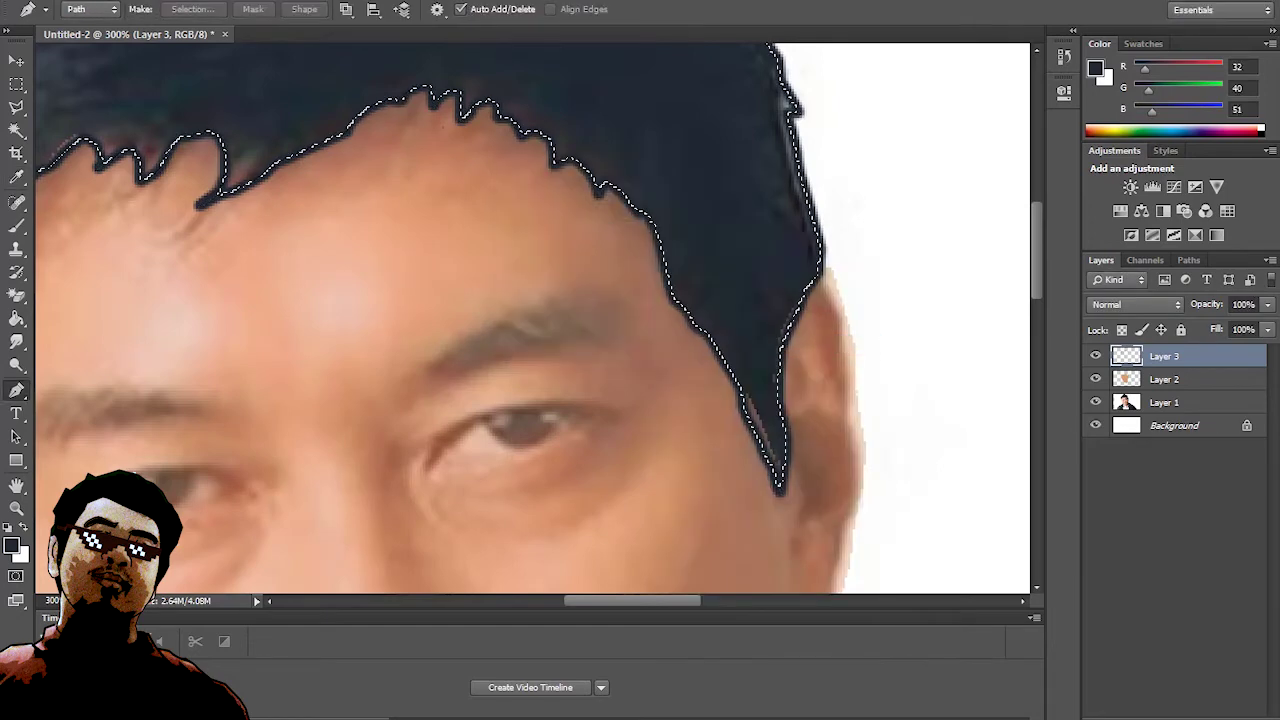
- Expand the hair selection, fill it with navy, deselect, and add empty Layer 4
click(205, 2)
click(456, 199)
key(Return)
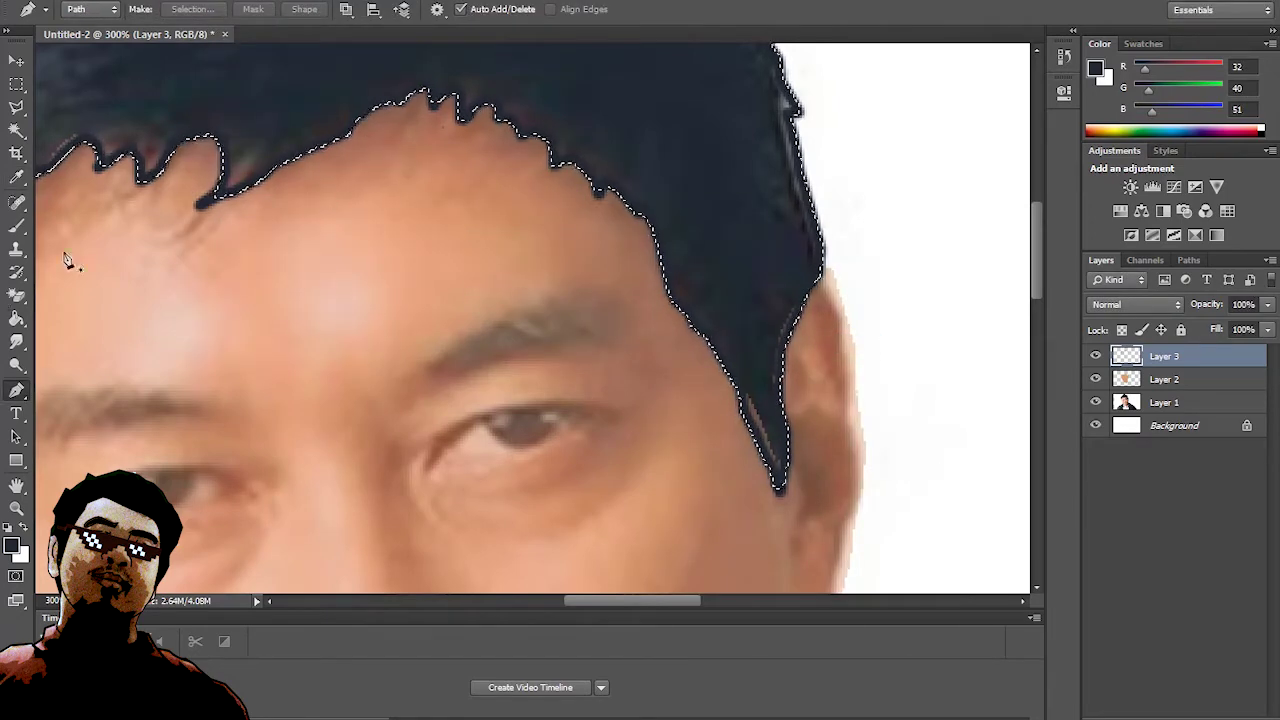
click(16, 318)
click(222, 93)
key(ctrl+d)
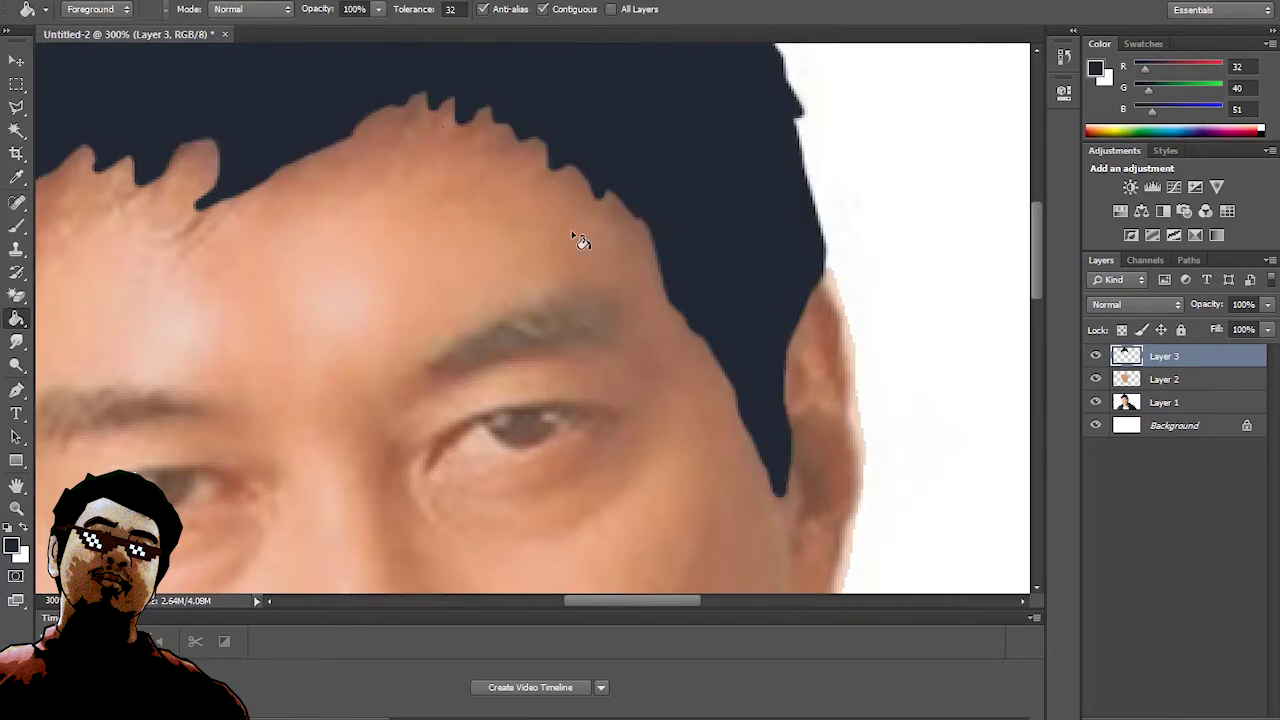
scroll(590, 242, down, 5)
scroll(730, 430, down, 4)
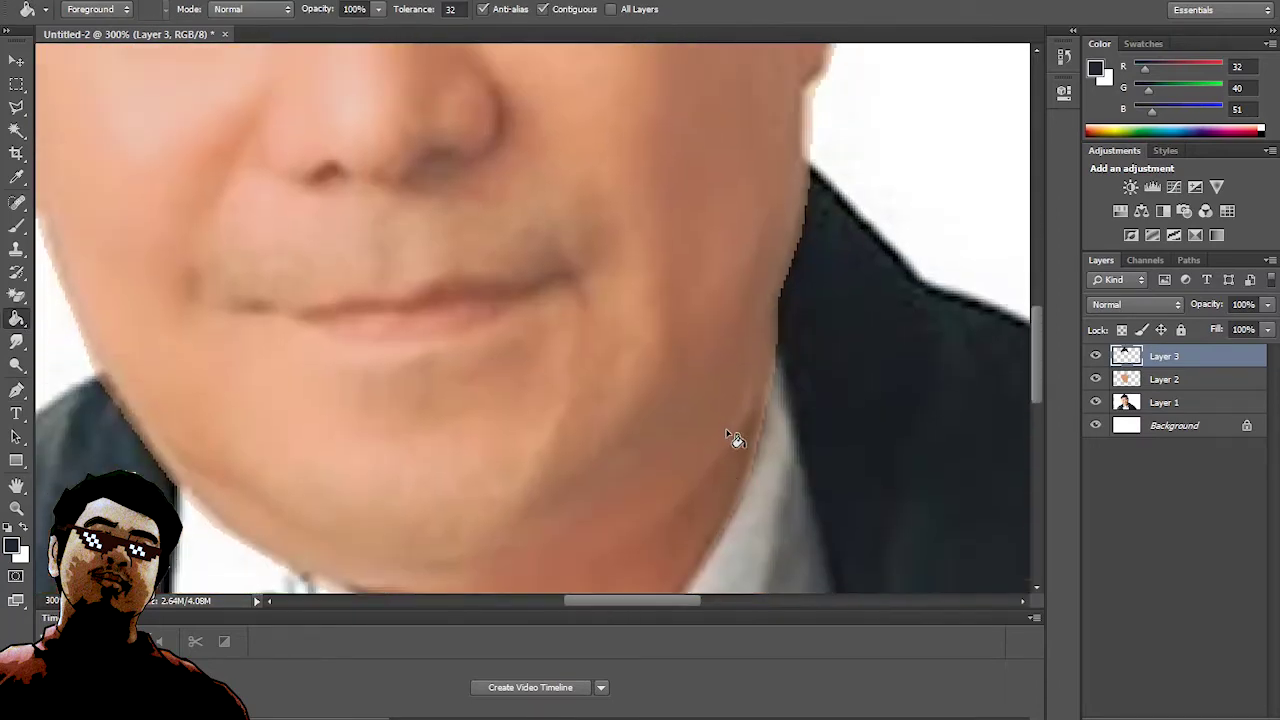
scroll(737, 428, up, 6)
key(ctrl+shift+alt+n)
key(p)
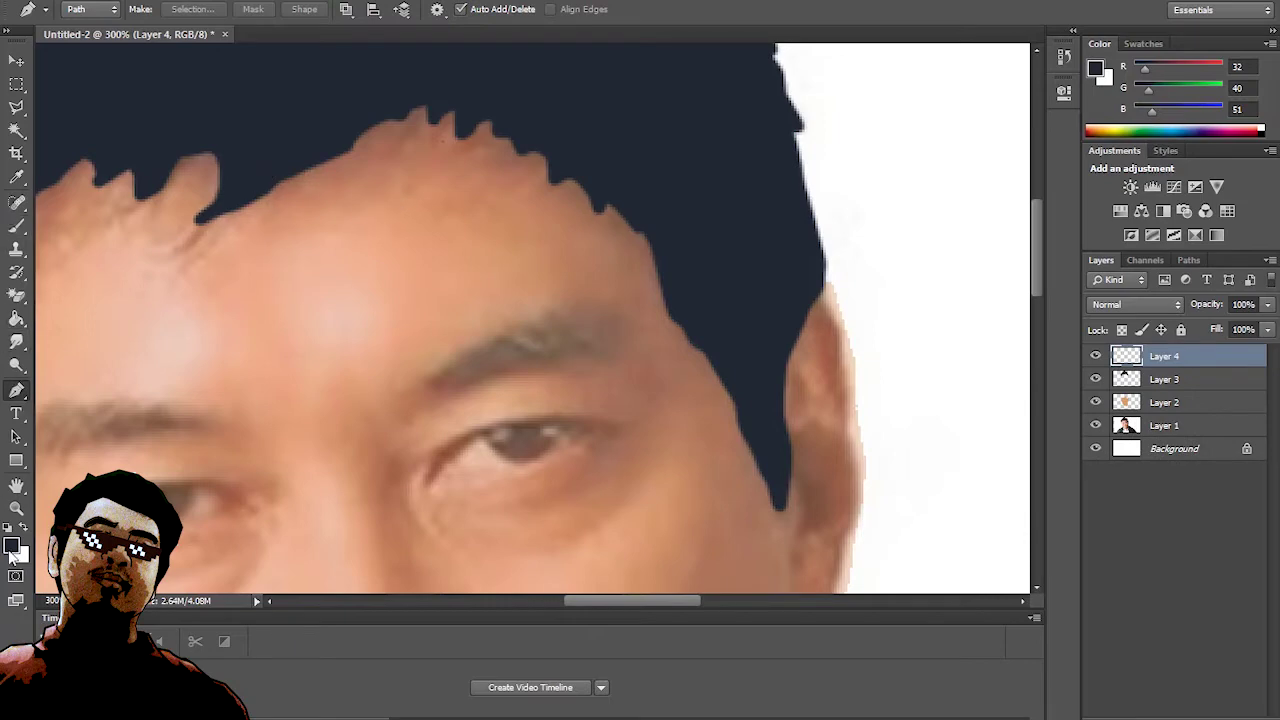
- Sample shadow tone 155/104/85 and begin the shadow path along the hairline
key(i)
click(487, 152)
key(p)
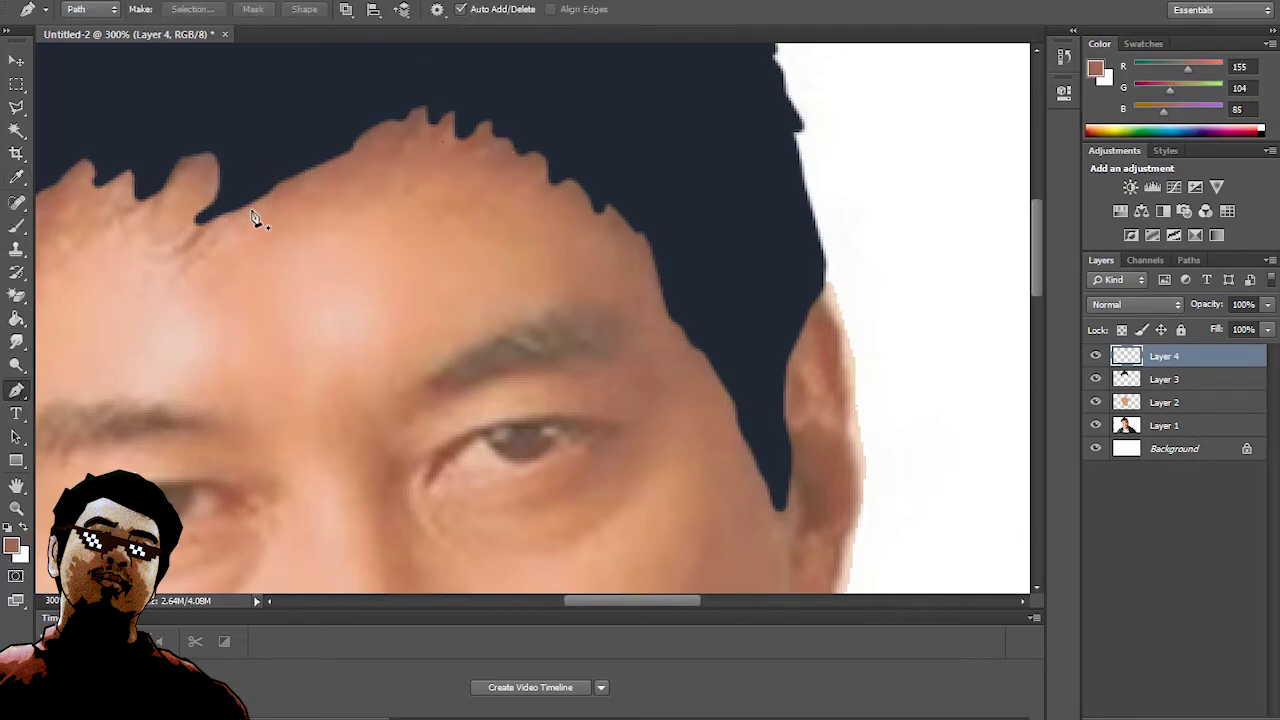
click(249, 204)
click(289, 154)
click(356, 92)
click(455, 88)
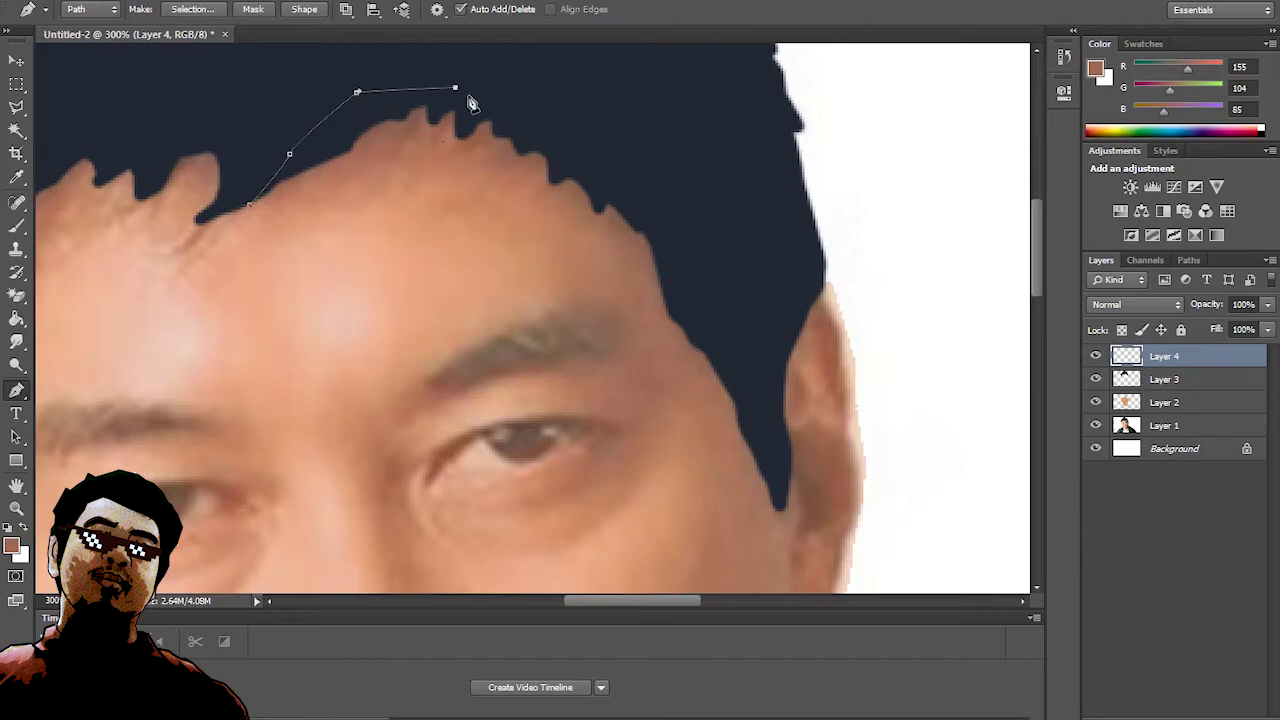
- Extend the shadow path past the hairline's right end and down the face's right edge to the jaw
click(596, 167)
click(652, 229)
scroll(680, 275, down, 2)
click(709, 257)
scroll(740, 250, down, 4)
click(780, 257)
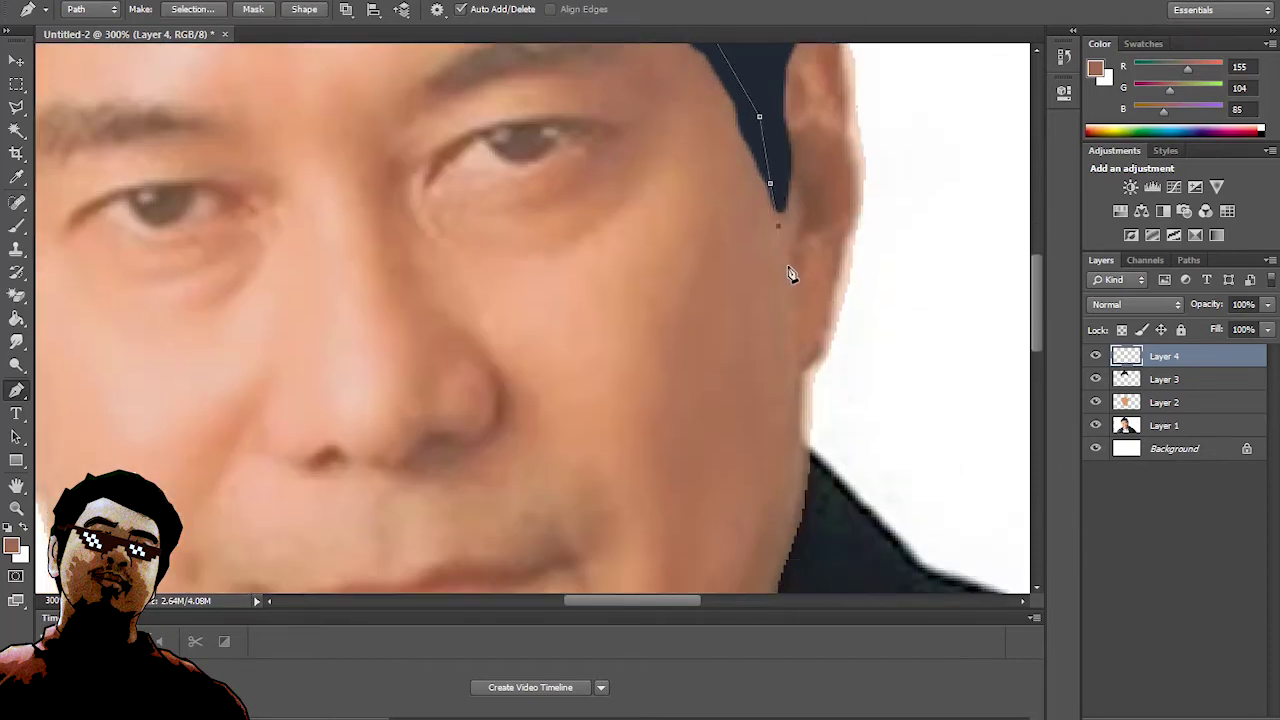
scroll(791, 274, down, 2)
scroll(803, 288, down, 1)
scroll(590, 365, down, 1)
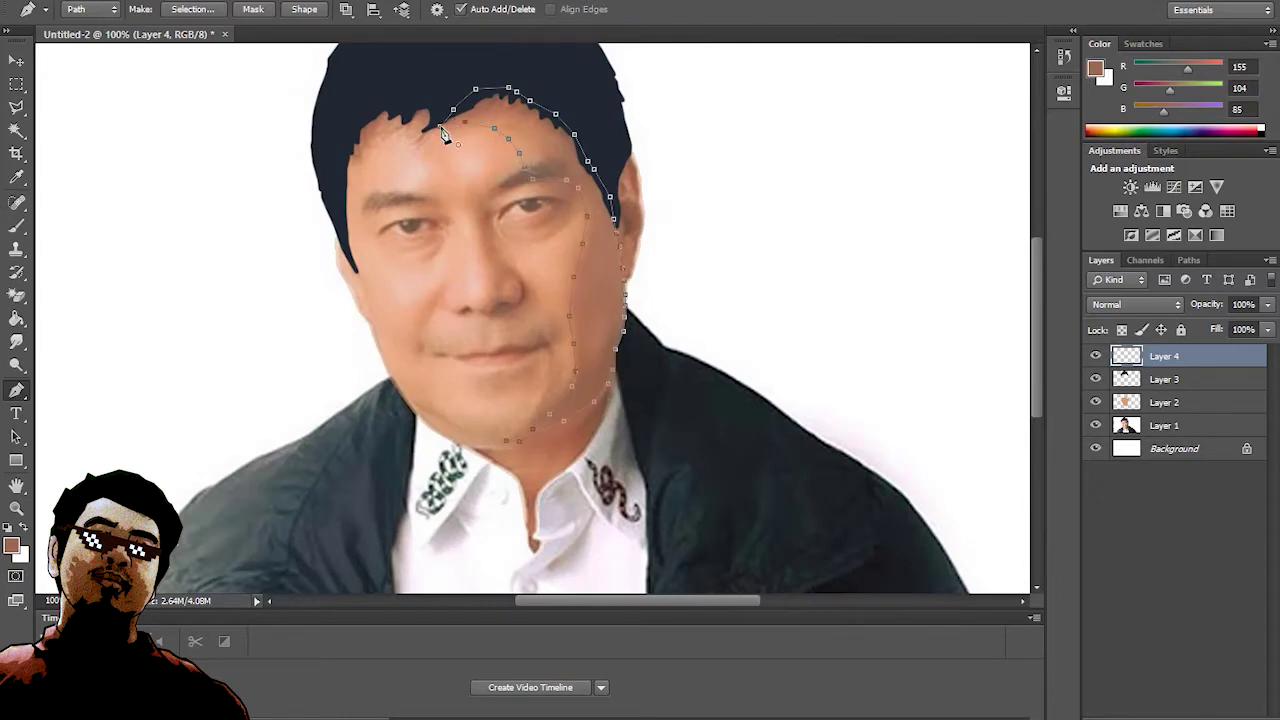
- Stroke, select and fill the face's right side with shadow brown 155/104/85, then deselect
right_click(608, 188)
click(670, 334)
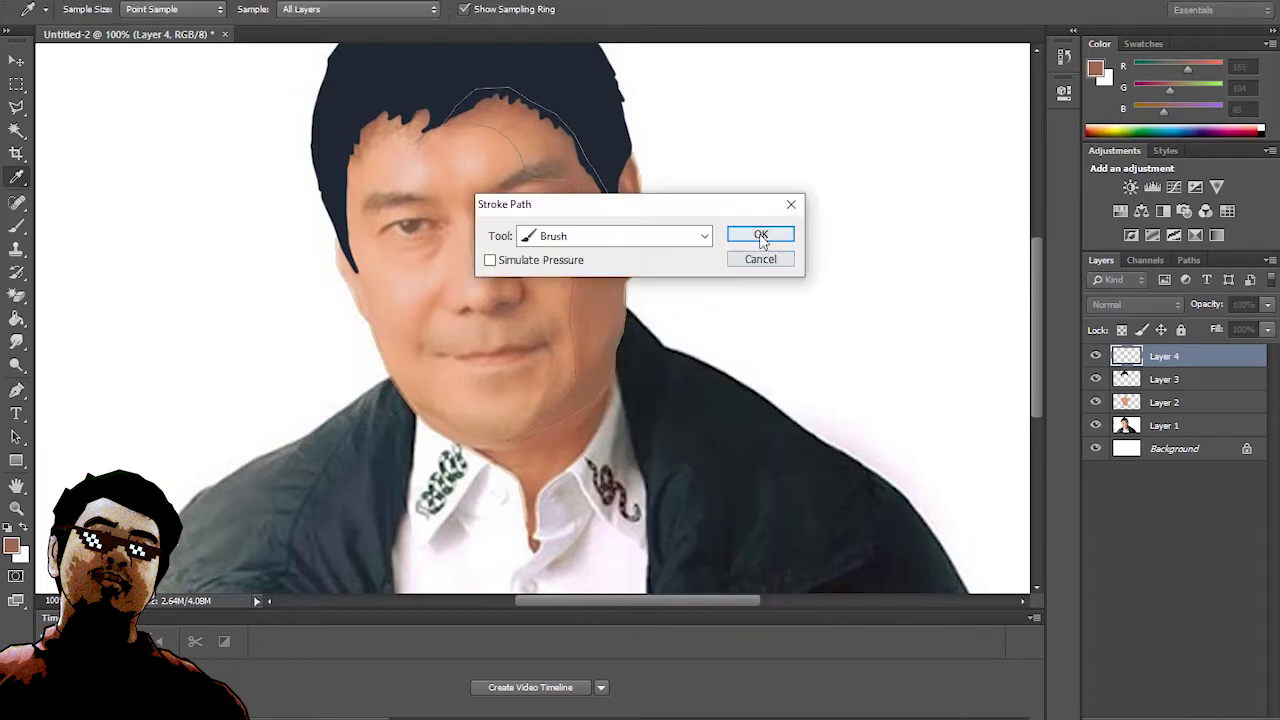
click(761, 236)
right_click(580, 262)
click(640, 358)
key(Return)
key(g)
click(597, 289)
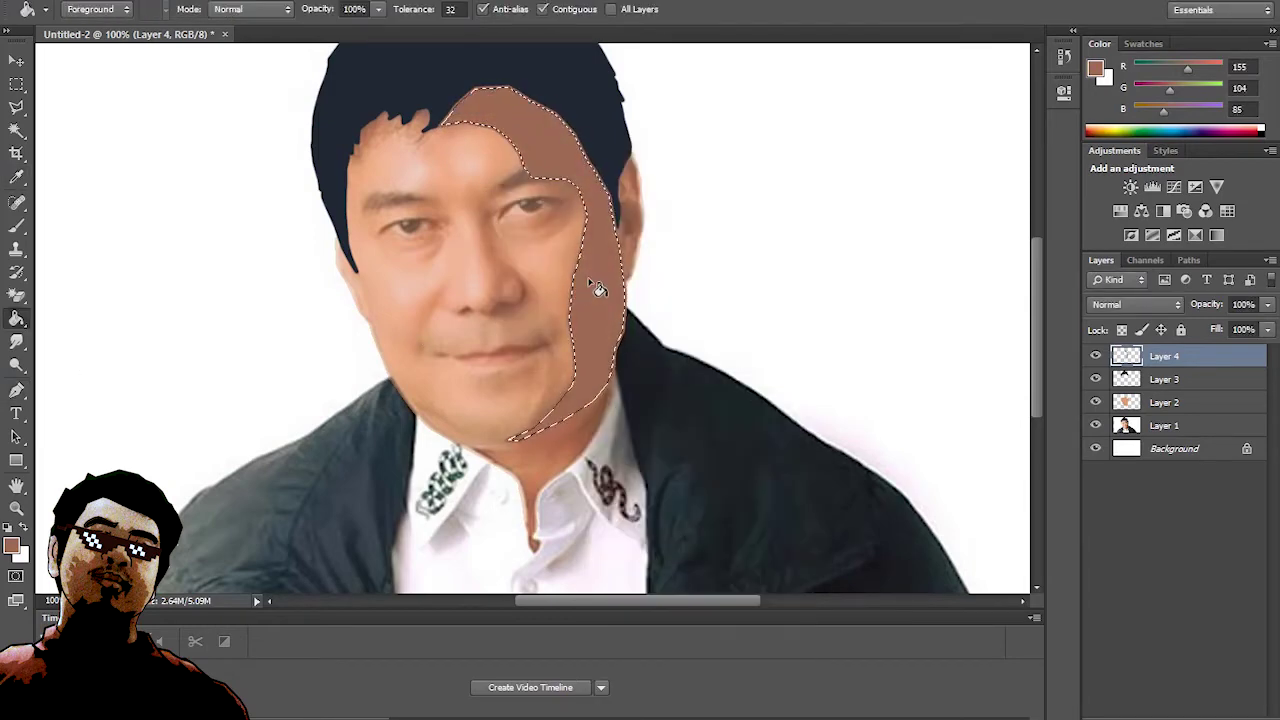
key(ctrl+z)
click(235, 0)
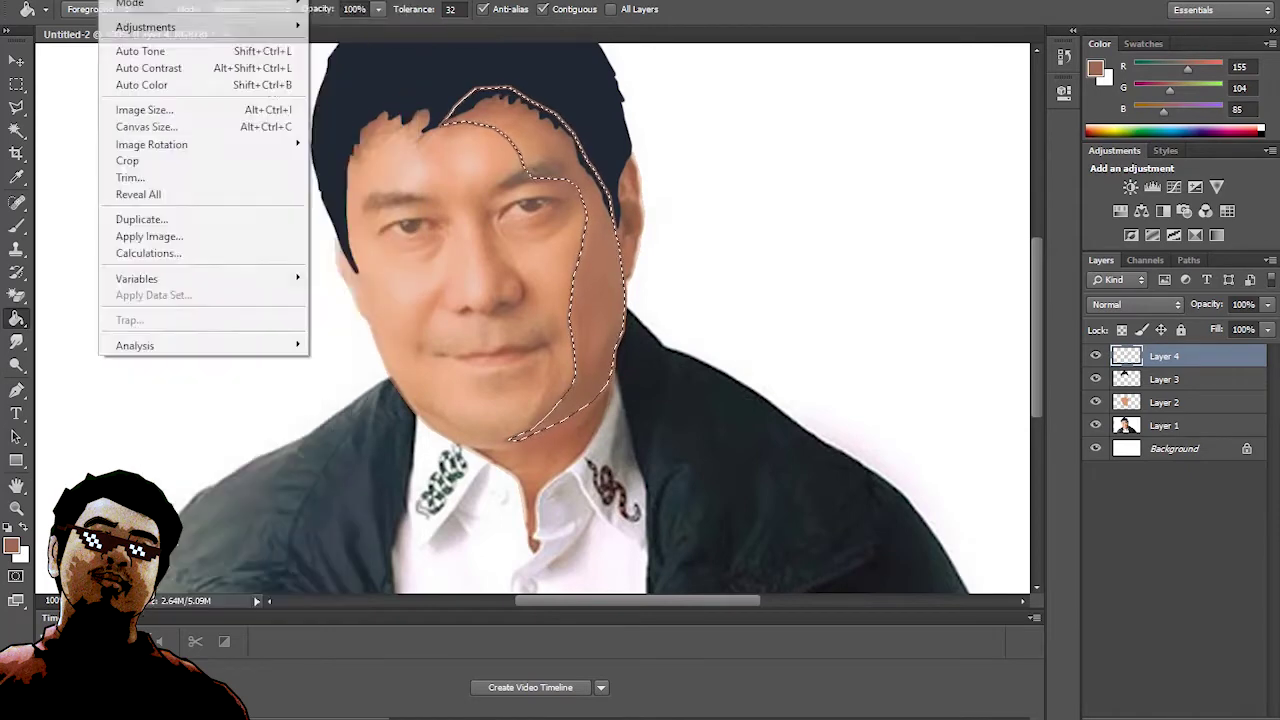
click(598, 329)
key(ctrl+d)
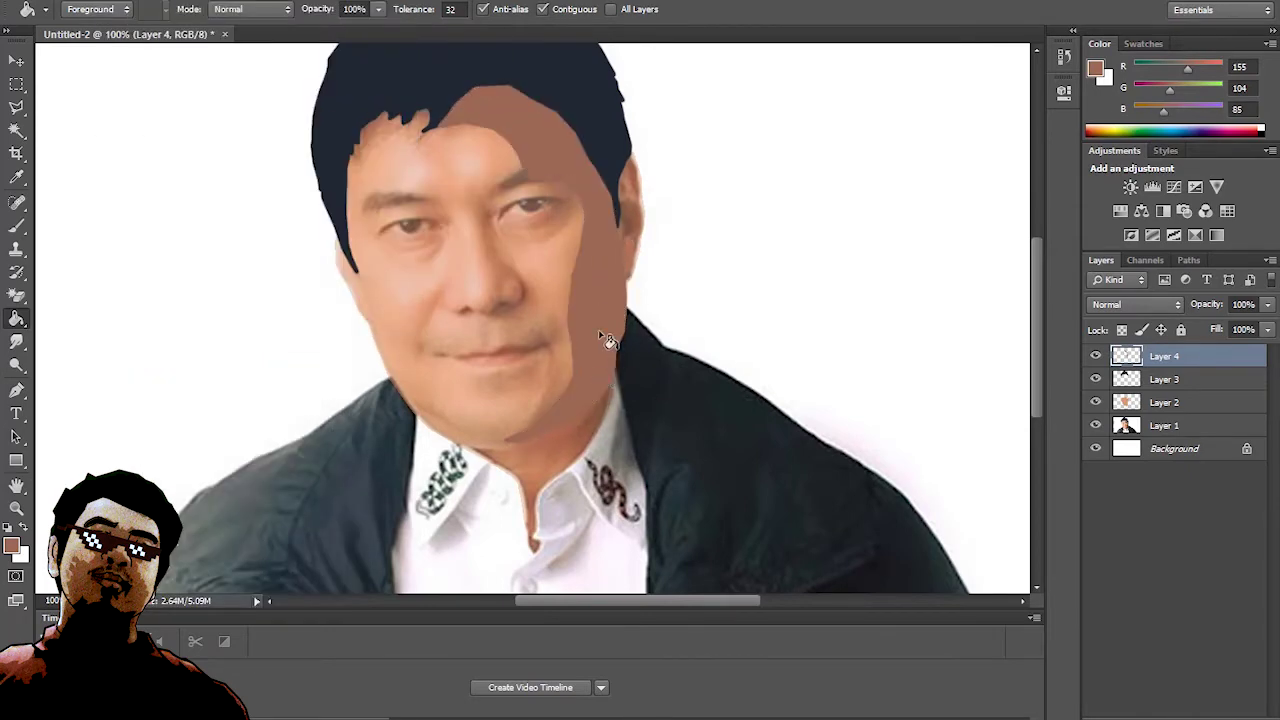
- Move the hair layer above the shadow layer and make Layer 4 active again
drag(1196, 382, 1200, 355)
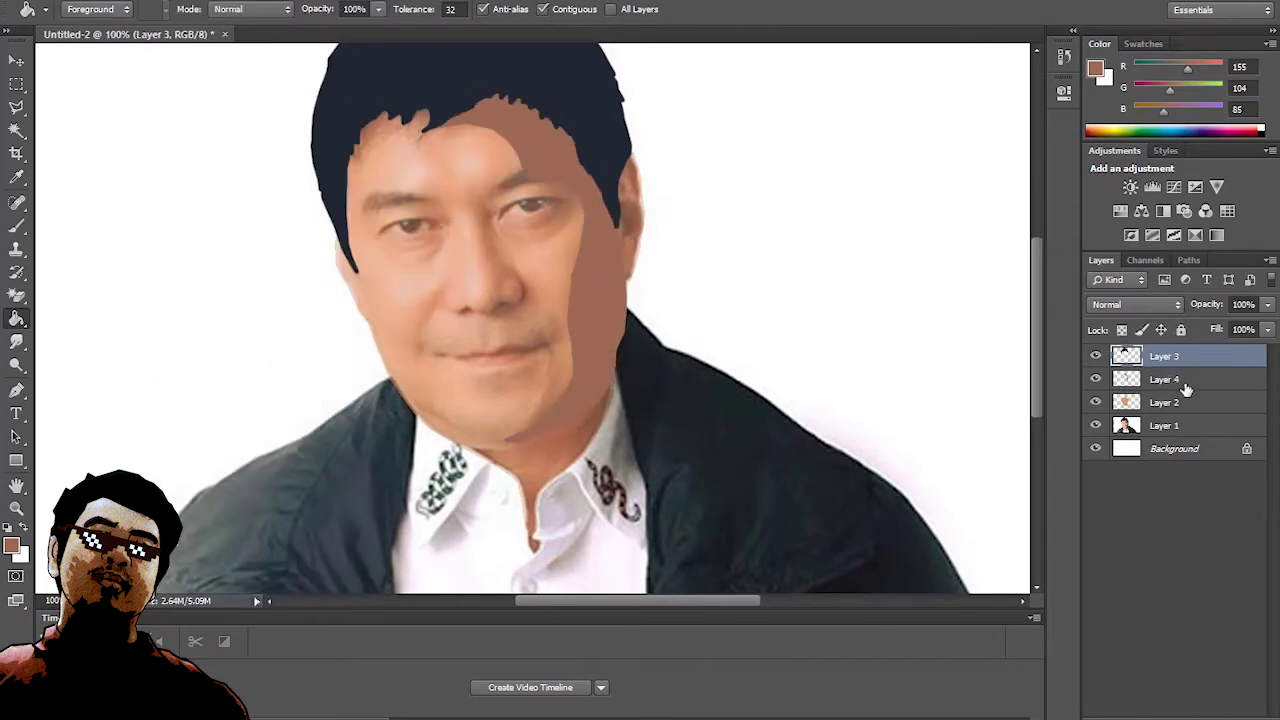
click(1160, 380)
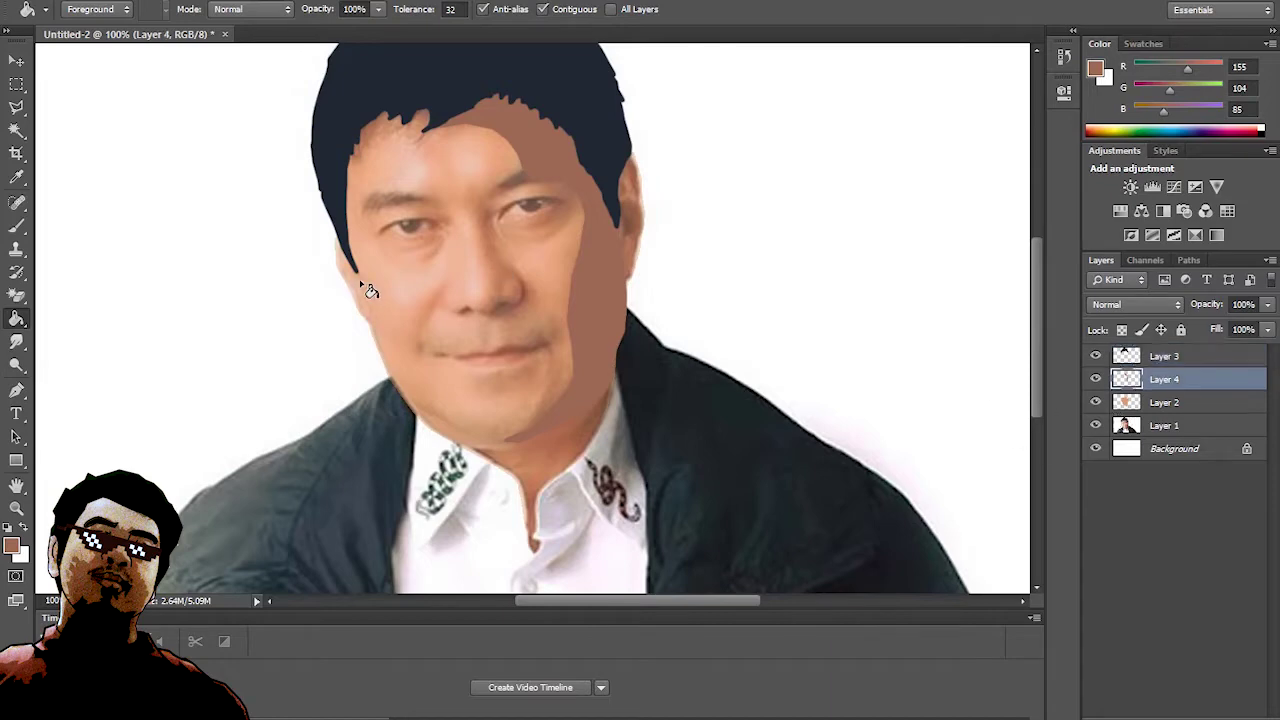
key(ctrl+plus)
key(ctrl+plus)
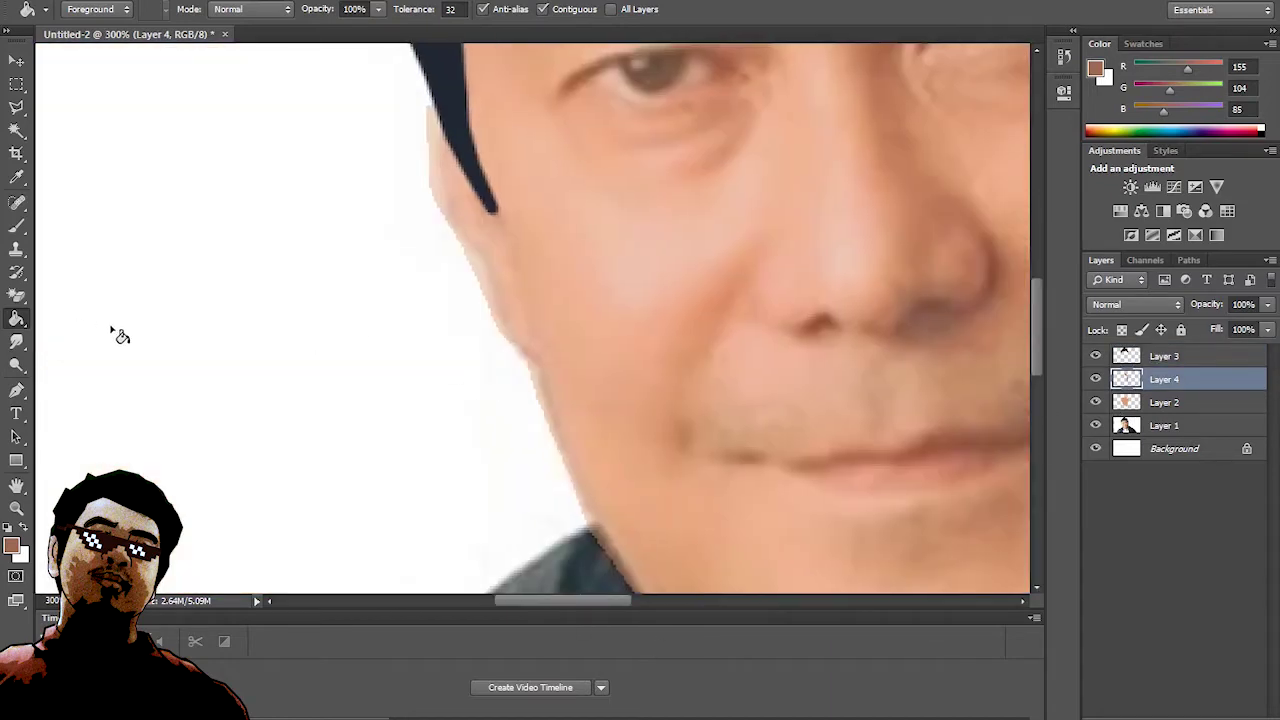
- Outline a shadow on the left cheek and fill it with the shadow brown
click(16, 390)
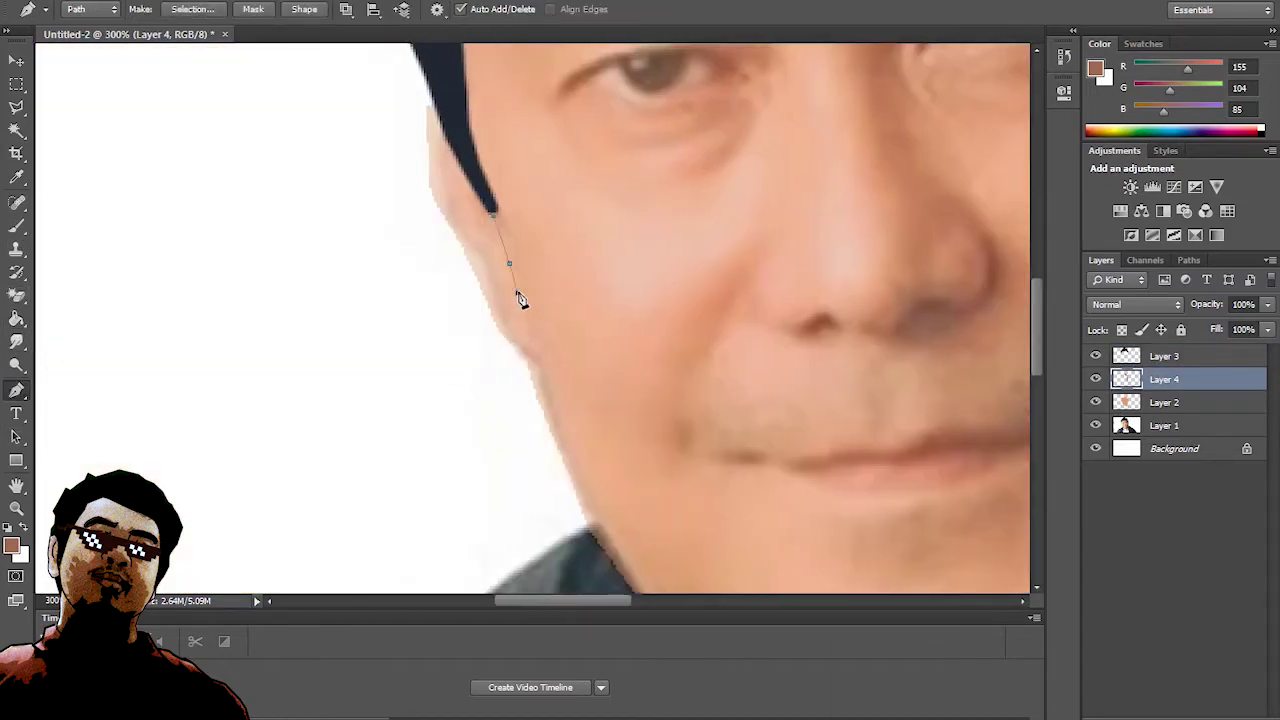
click(533, 375)
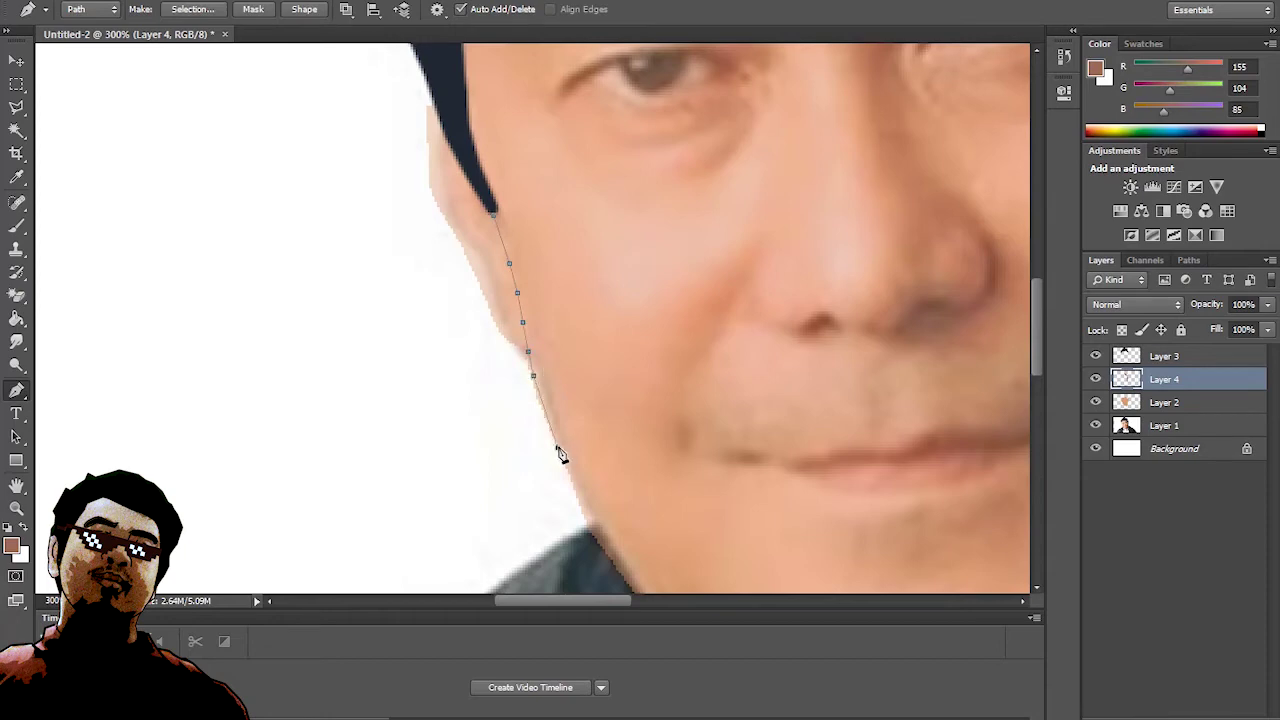
right_click(514, 243)
click(562, 353)
click(757, 237)
right_click(545, 300)
click(613, 378)
key(Return)
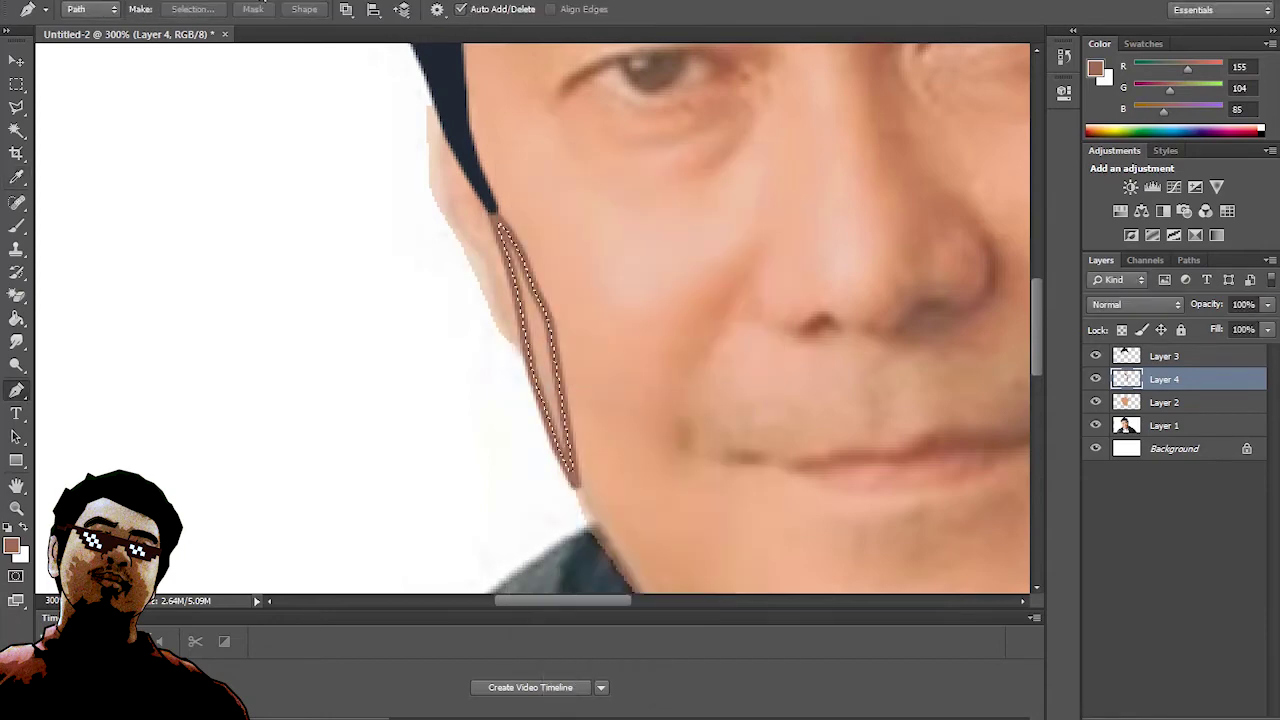
key(g)
click(543, 343)
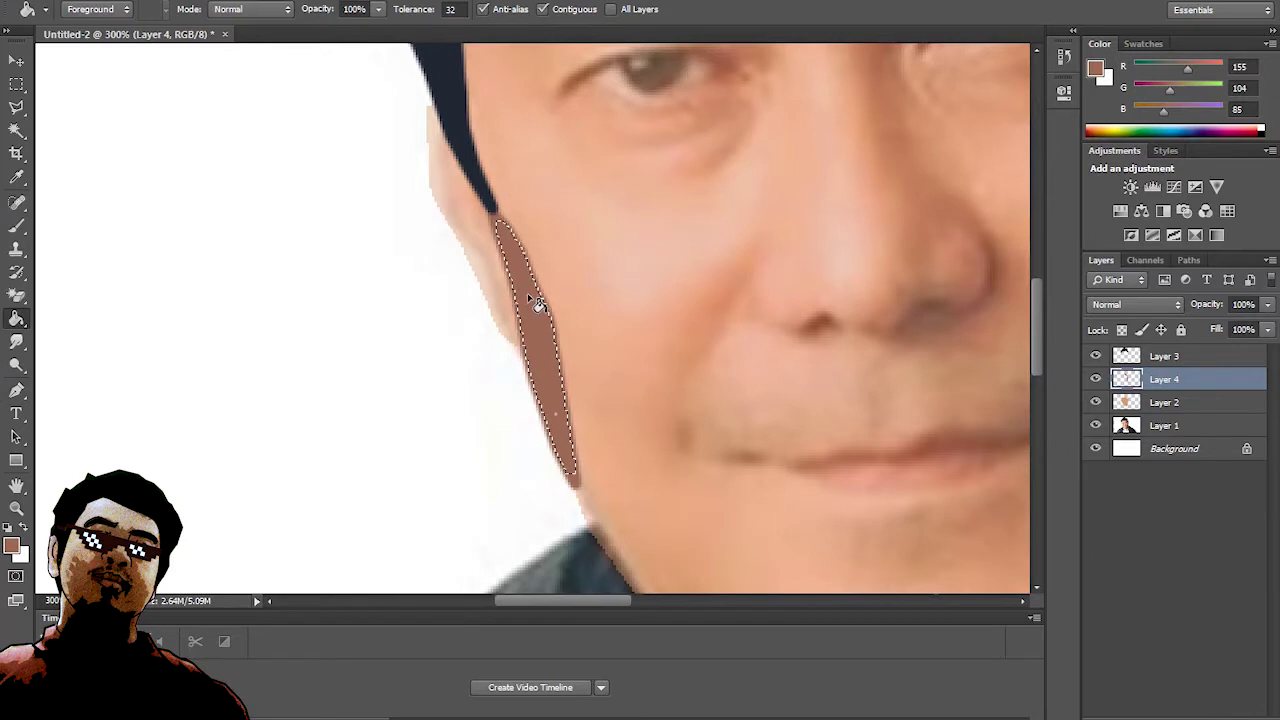
key(ctrl+d)
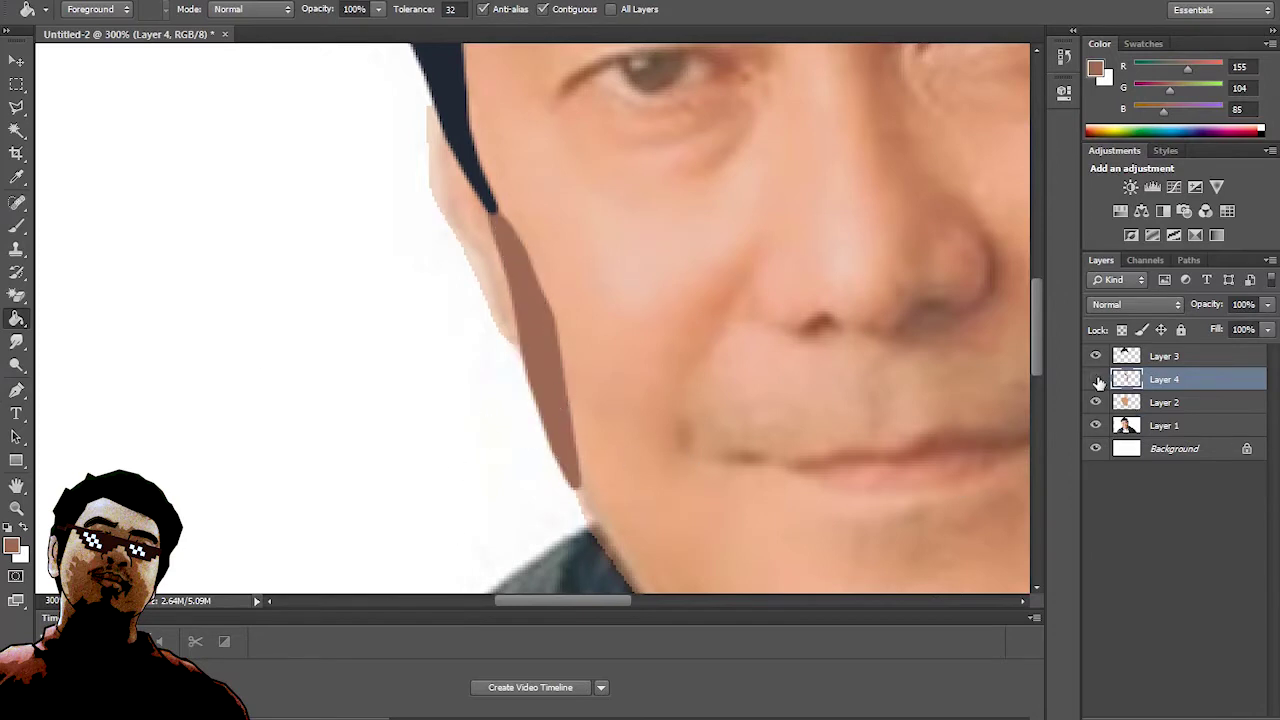
- Hide the shadow layer and the flat hair layer
click(1095, 379)
scroll(991, 394, up, 5)
scroll(991, 394, right, 5)
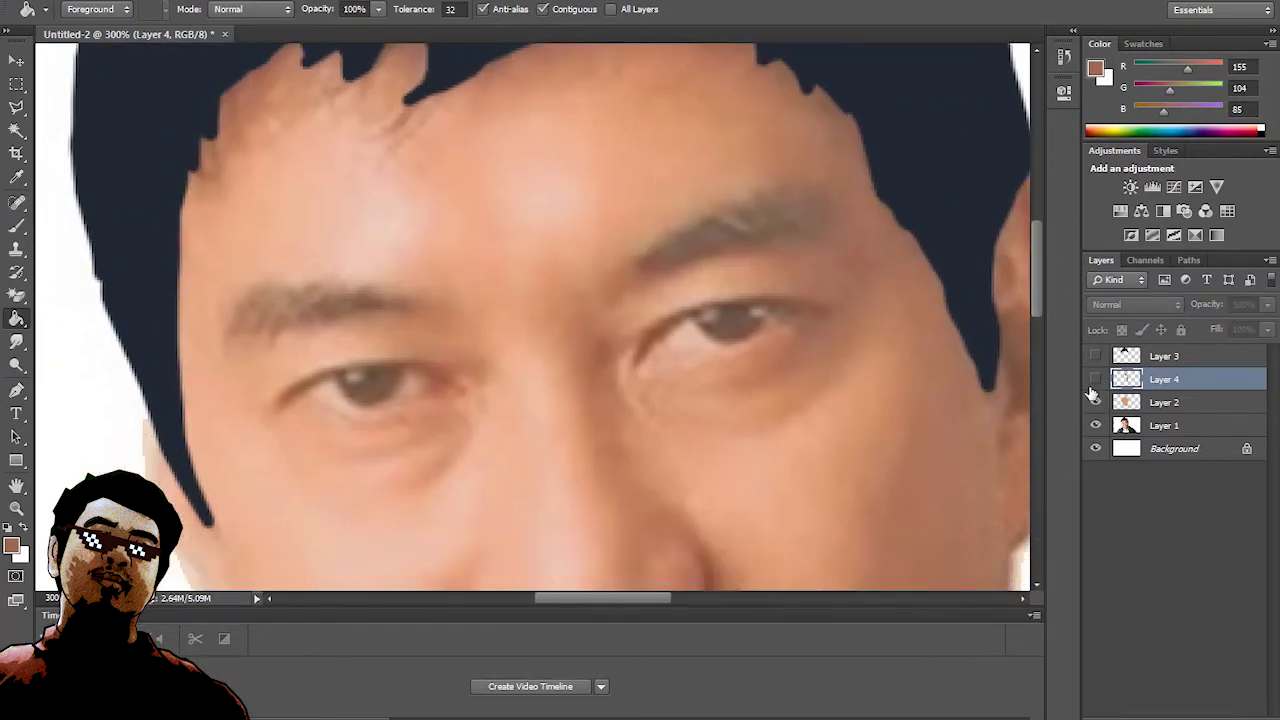
click(1095, 402)
- Add a new layer for the eyebrows and sample the dark grey eyebrow colour
click(1226, 712)
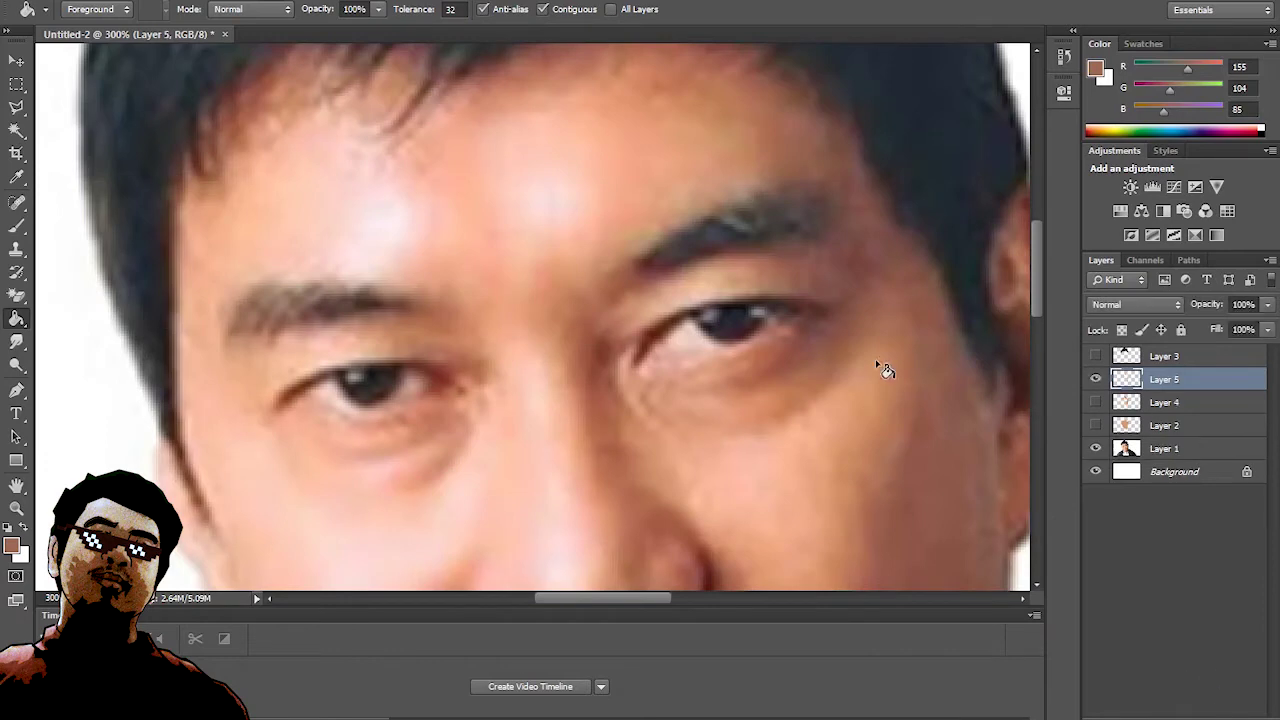
click(17, 174)
click(330, 292)
key(p)
scroll(617, 271, up, 2)
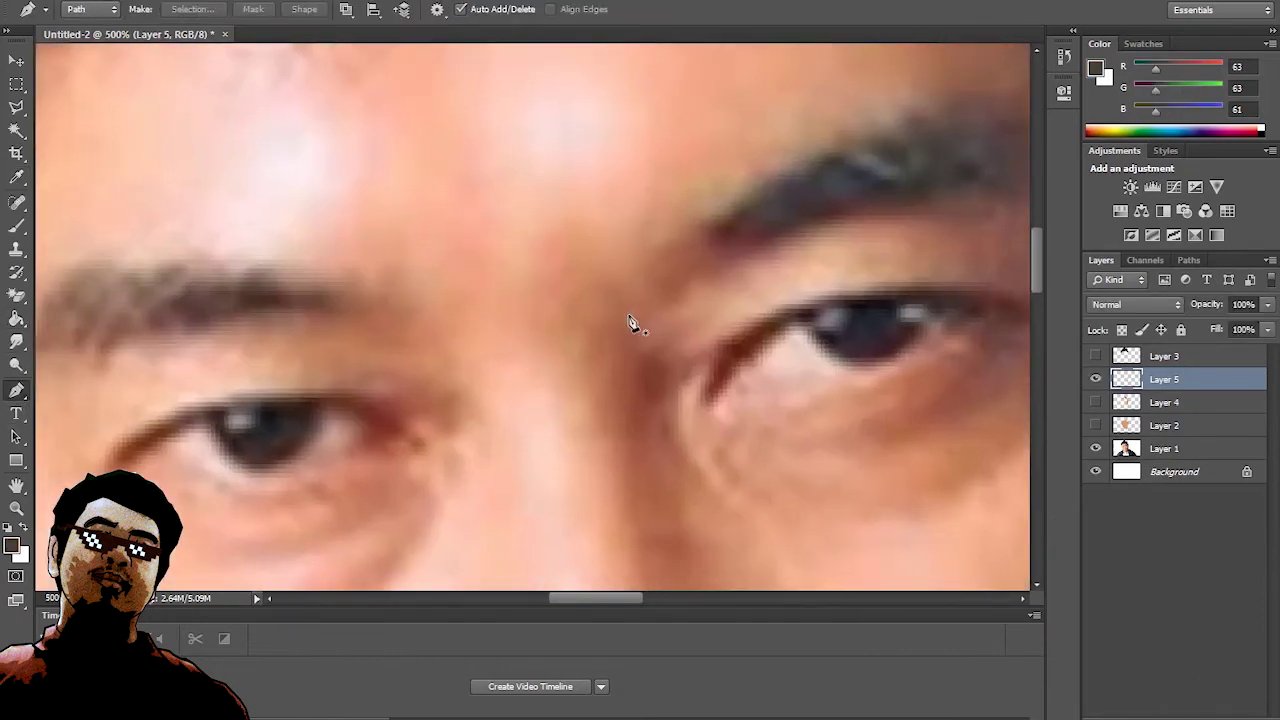
scroll(630, 320, up, 2)
scroll(630, 320, right, 3)
- Pen-trace a closed curved outline around the right eyebrow
click(489, 294)
click(516, 268)
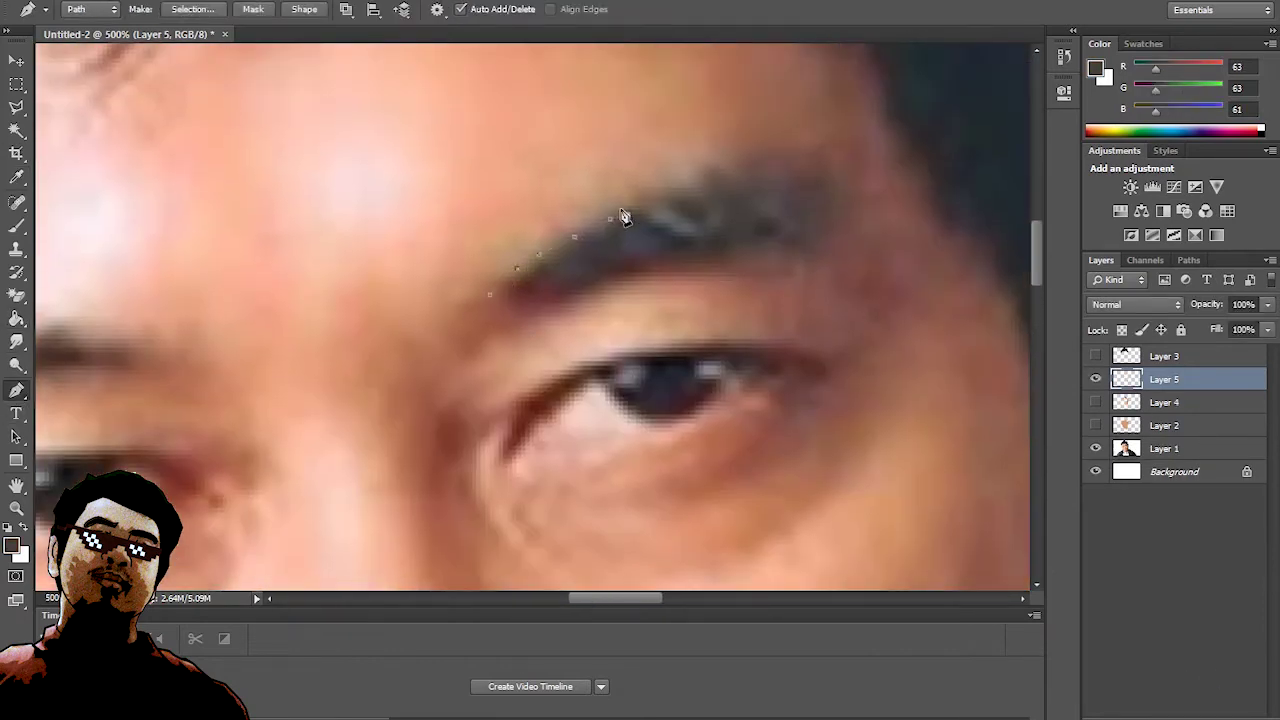
mouse_move(614, 210)
mouse_down()
mouse_move(646, 205)
mouse_move(662, 247)
mouse_up()
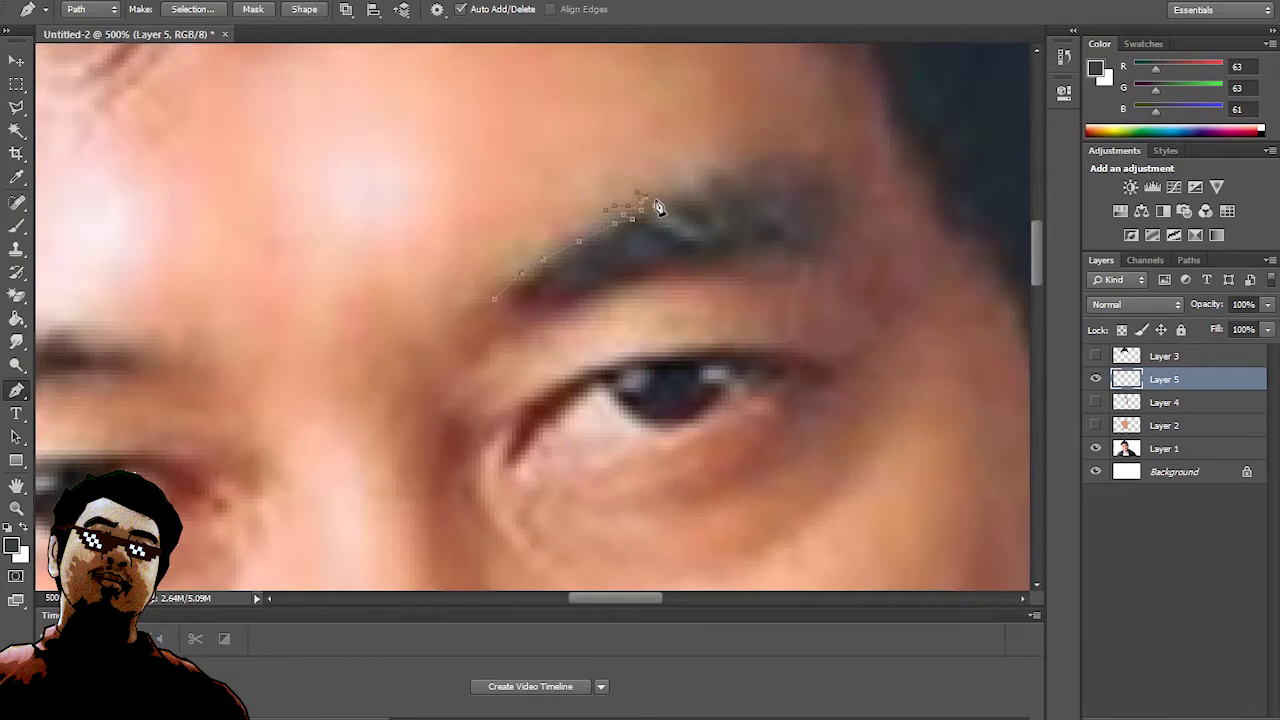
click(707, 201)
scroll(868, 283, up, 2)
mouse_move(781, 259)
mouse_down()
mouse_move(826, 300)
mouse_move(820, 349)
mouse_move(751, 320)
mouse_move(515, 385)
mouse_up()
click(495, 370)
- Stroke the right eyebrow path, make it a selection, fill it dark grey and deselect
right_click(724, 325)
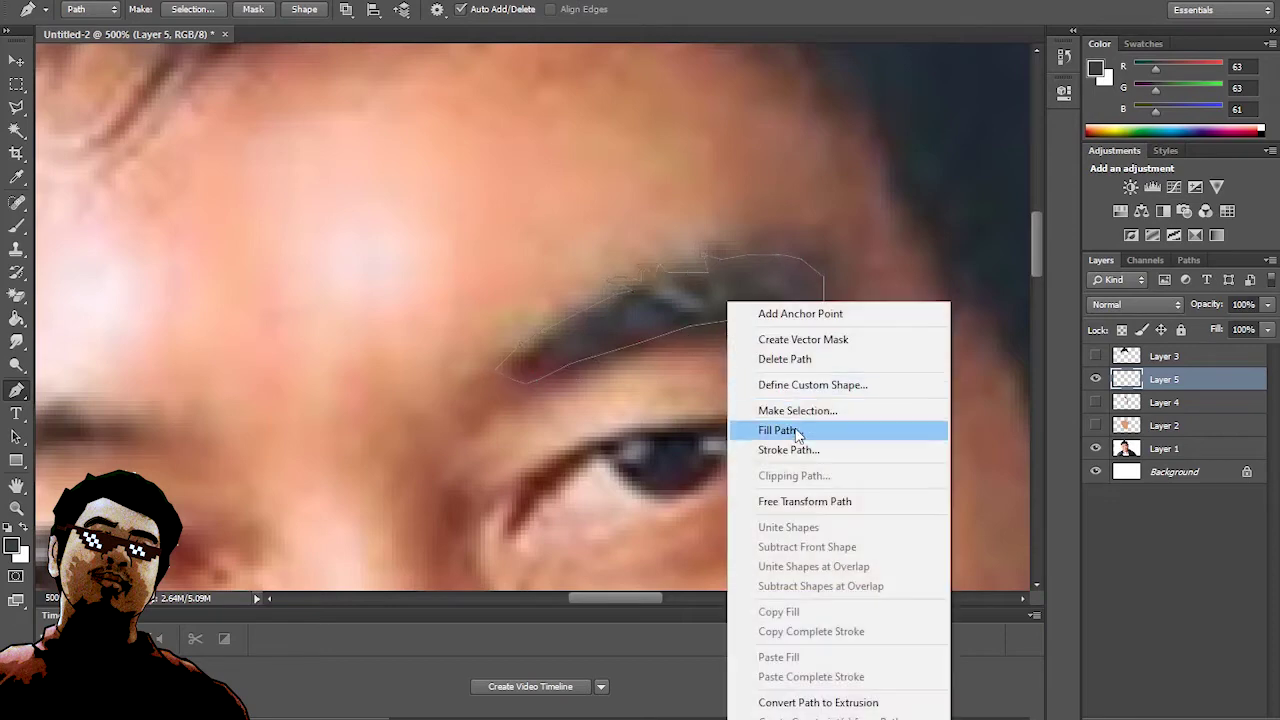
click(800, 449)
key(Return)
right_click(676, 326)
click(730, 432)
click(732, 198)
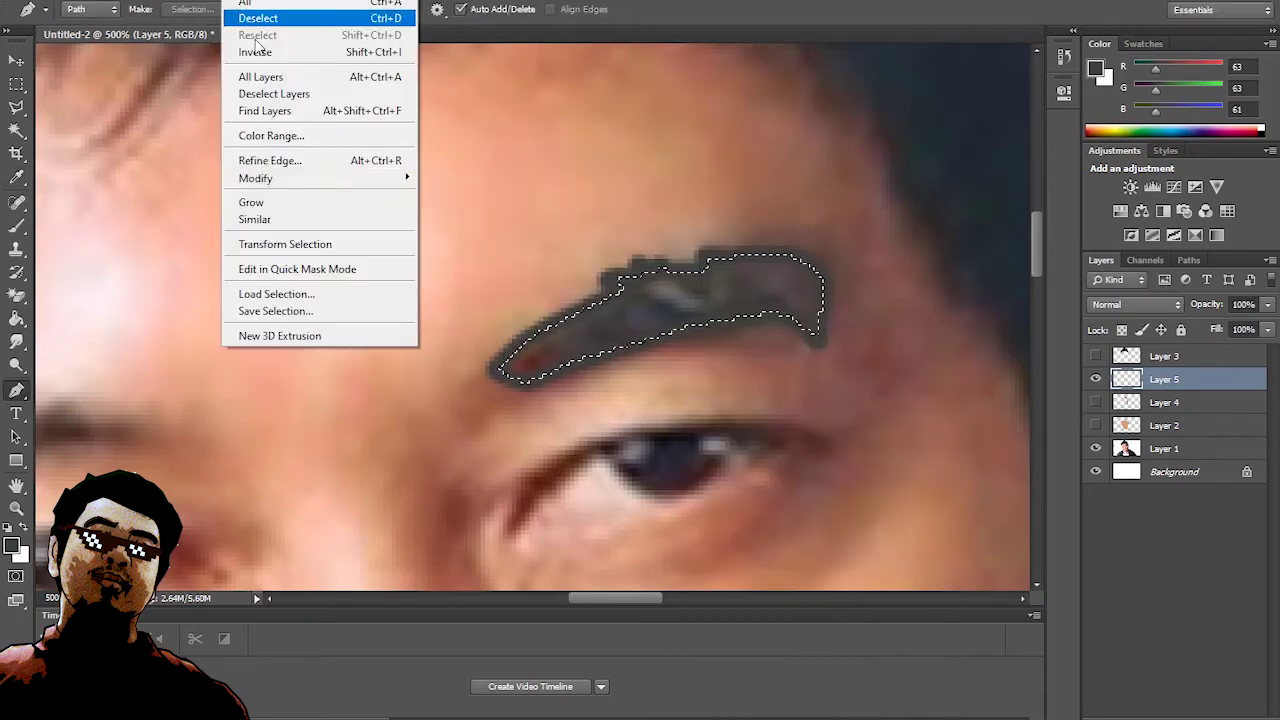
key(alt+BackSpace)
key(ctrl+d)
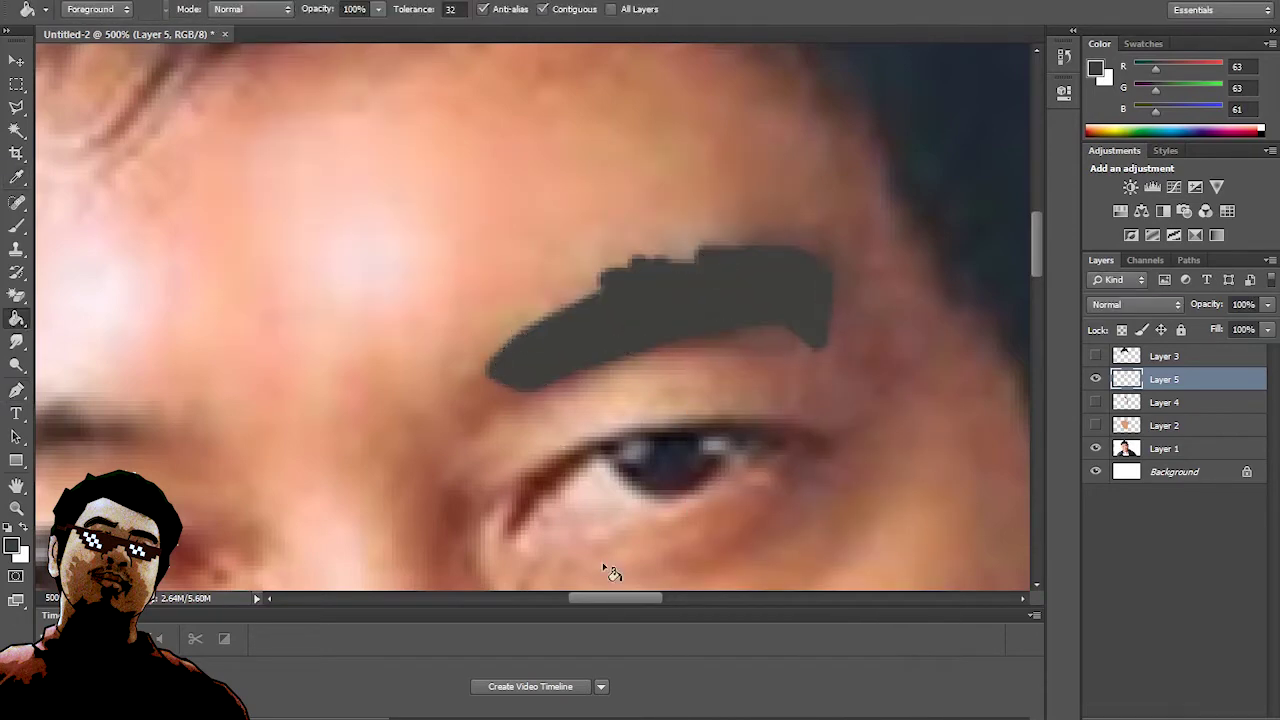
drag(615, 598, 570, 598)
- Pen-trace a closed outline around the other eyebrow, curving around its outer end
click(16, 390)
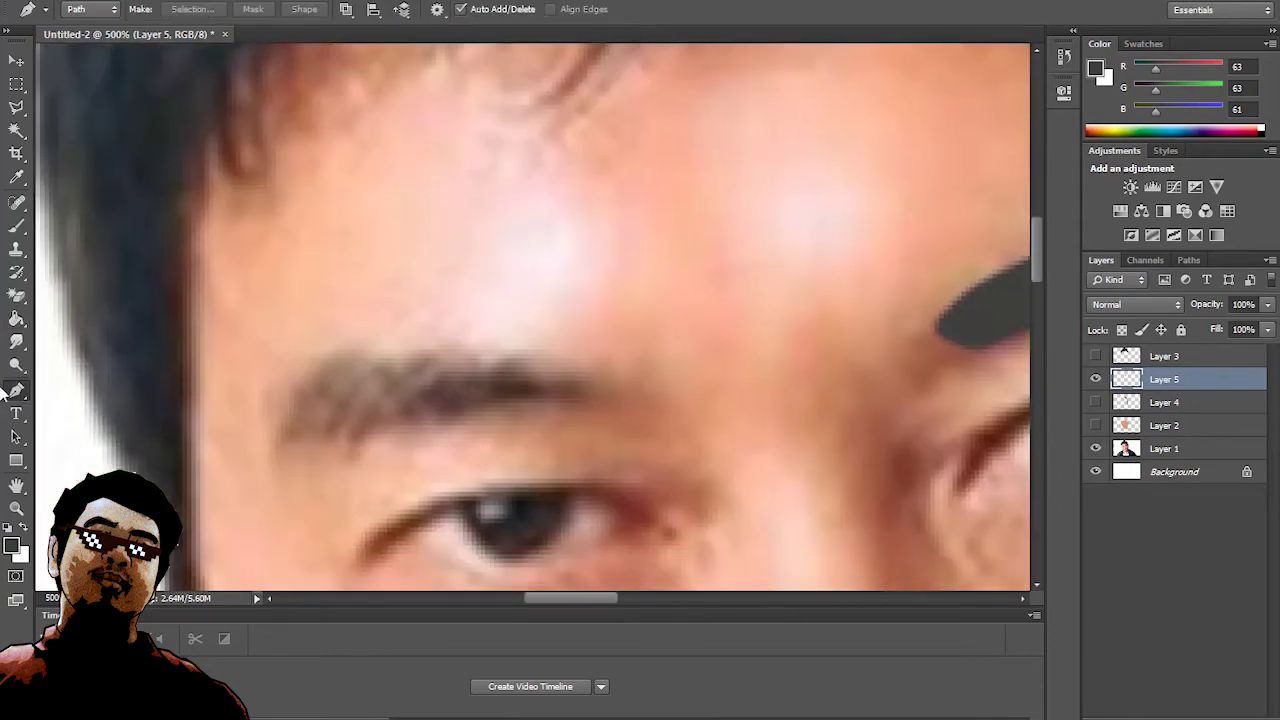
click(587, 385)
click(556, 377)
click(508, 356)
click(484, 362)
click(423, 346)
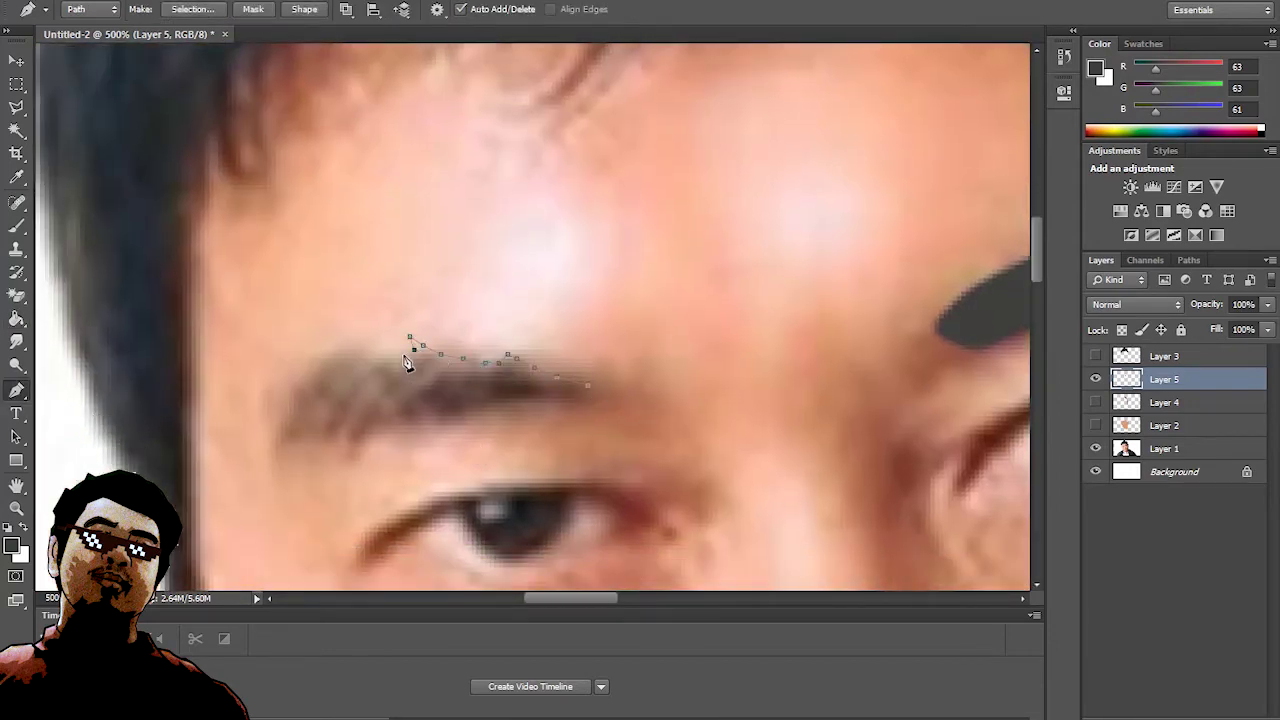
click(370, 353)
click(355, 345)
click(339, 341)
drag(317, 354, 290, 398)
click(587, 385)
- Stroke the second eyebrow path, convert it to a selection, fill dark grey and deselect
right_click(510, 371)
click(580, 452)
key(Return)
right_click(525, 370)
key(Escape)
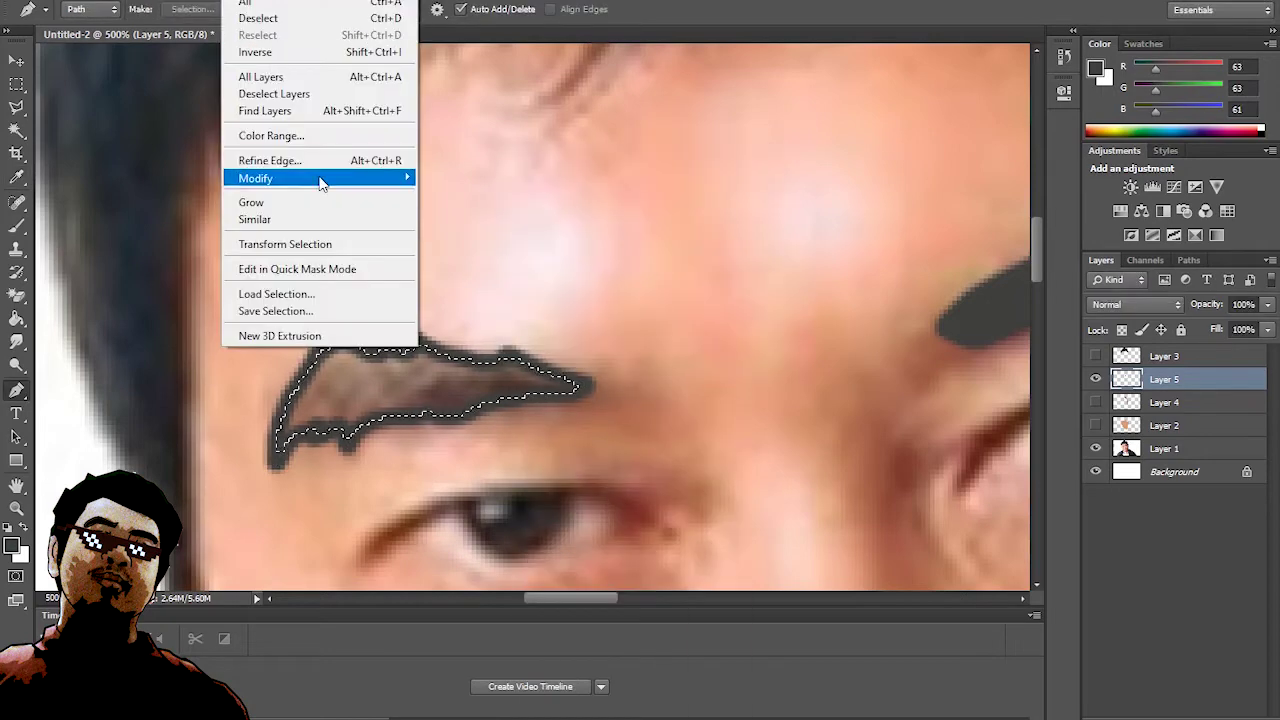
key(ctrl+Return)
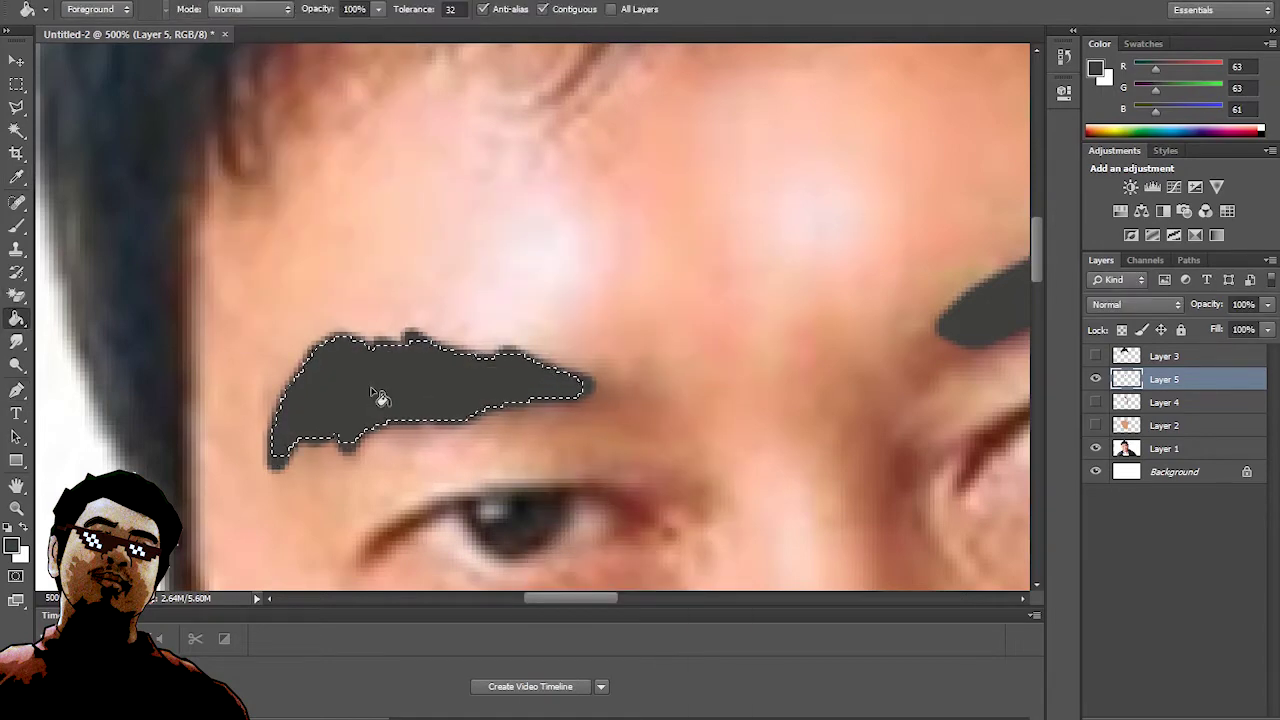
scroll(380, 397, down, 2)
key(ctrl+d)
- Make Layer 3 visible again and add a new empty Layer 6
key(ctrl+0)
key(ctrl+plus)
key(ctrl+plus)
key(ctrl+plus)
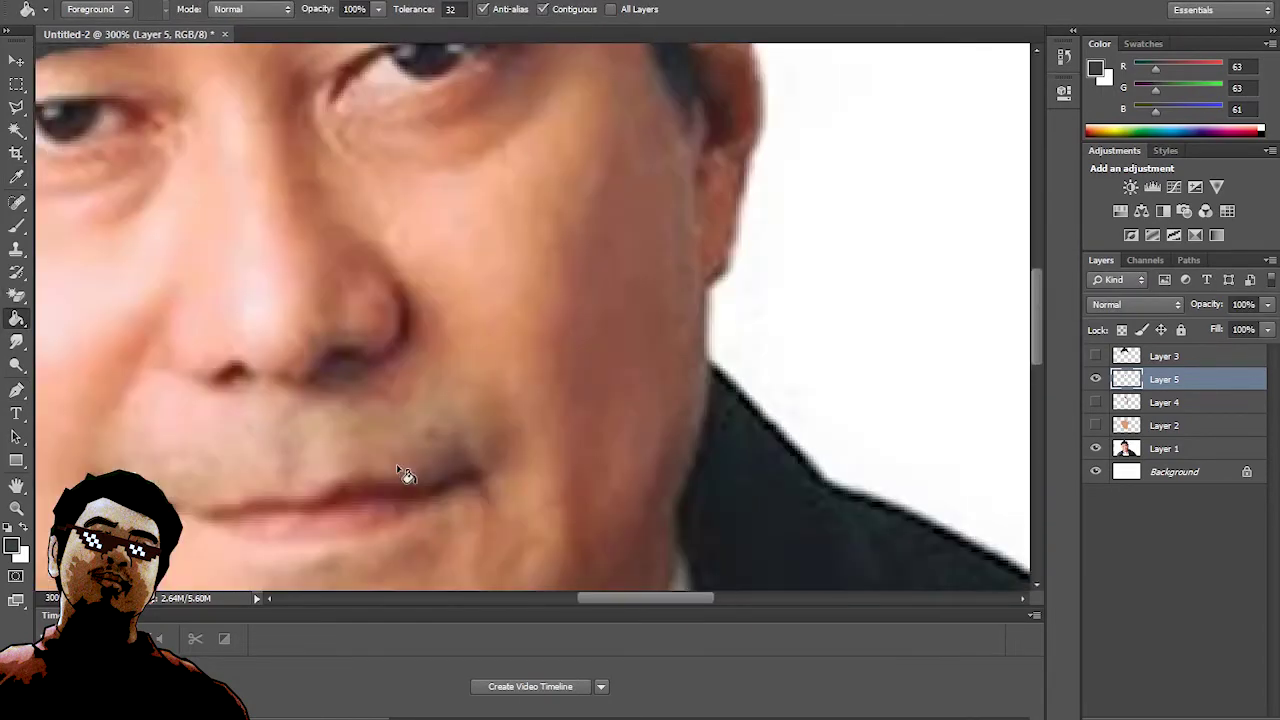
click(1095, 356)
scroll(666, 534, up, 3)
drag(566, 598, 583, 601)
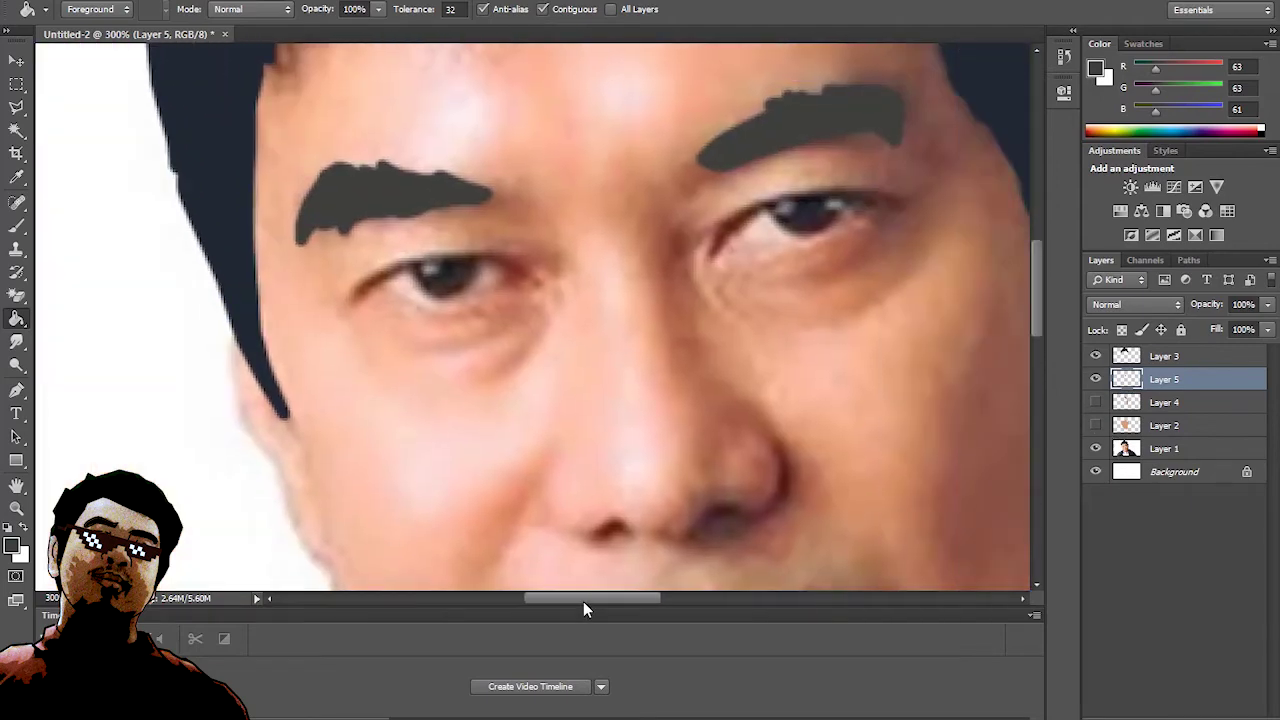
scroll(496, 332, down, 3)
key(ctrl+shift+alt+n)
- Switch between the path and Smudge tools while choosing between Layer 5 and Layer 6
scroll(570, 366, up, 1)
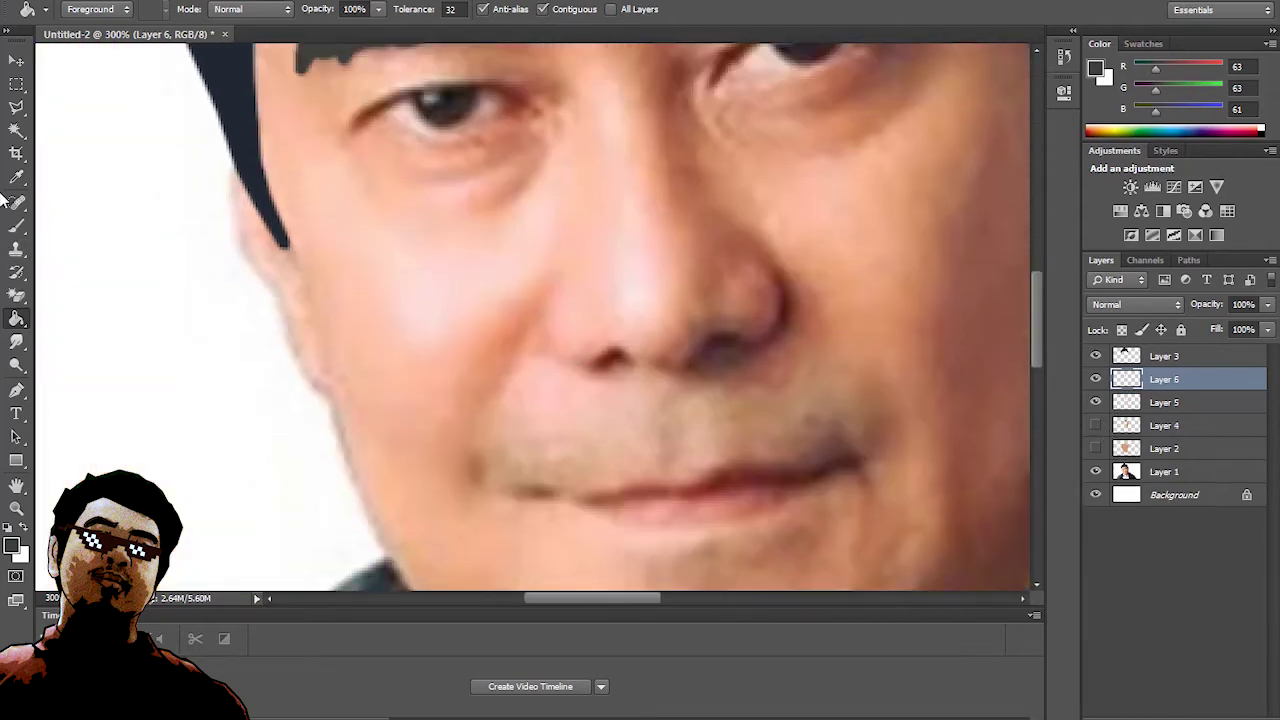
right_click(16, 390)
click(80, 390)
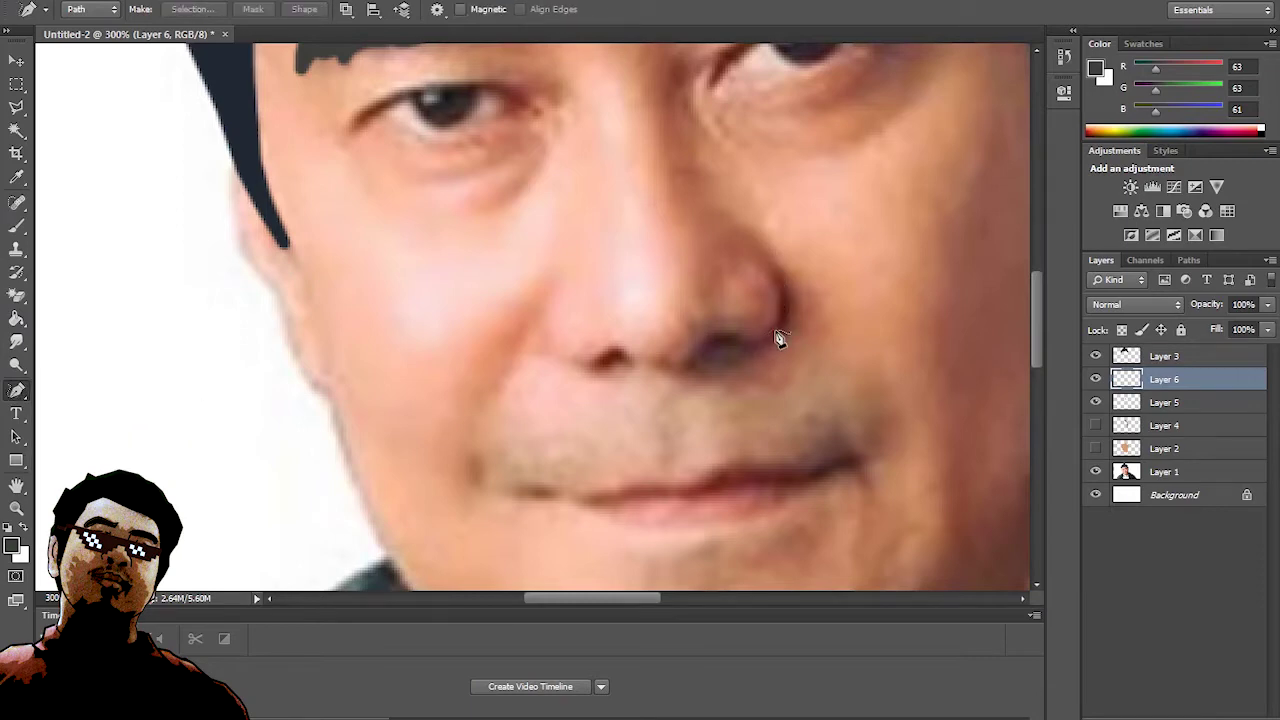
scroll(443, 306, up, 2)
scroll(443, 306, down, 2)
click(1160, 402)
scroll(570, 300, up, 2)
click(16, 340)
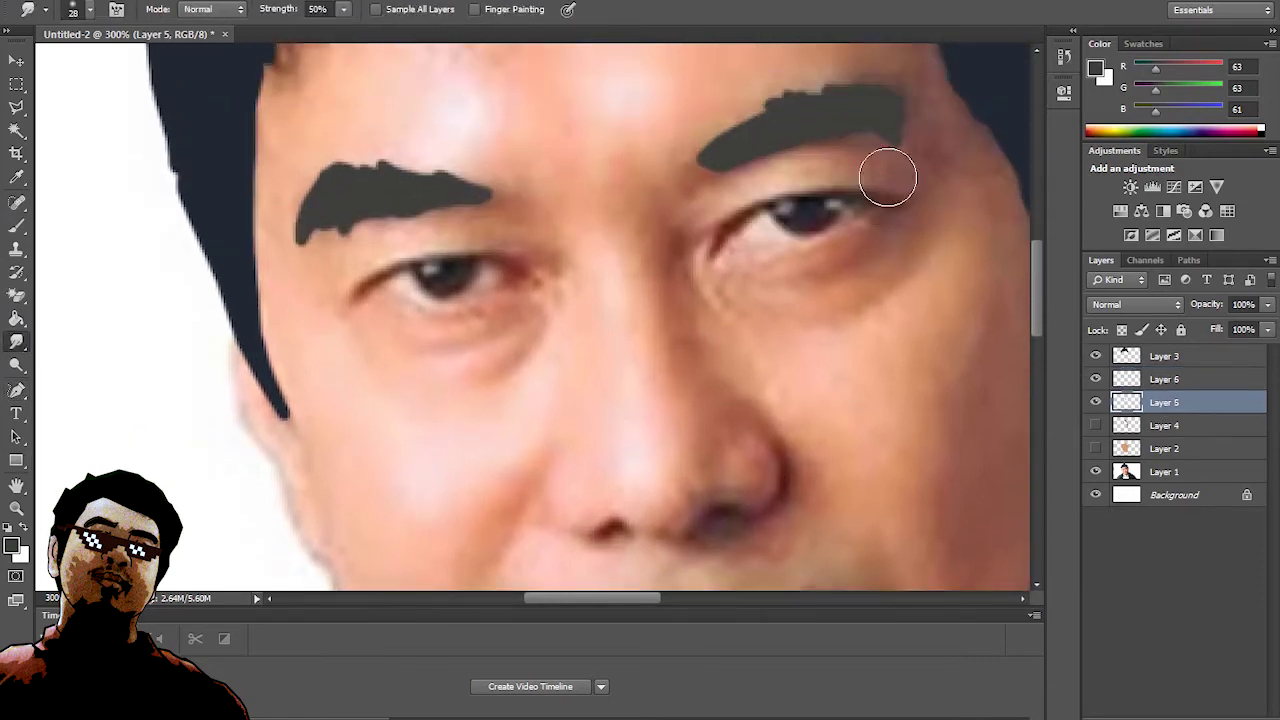
click(1160, 379)
scroll(700, 400, down, 2)
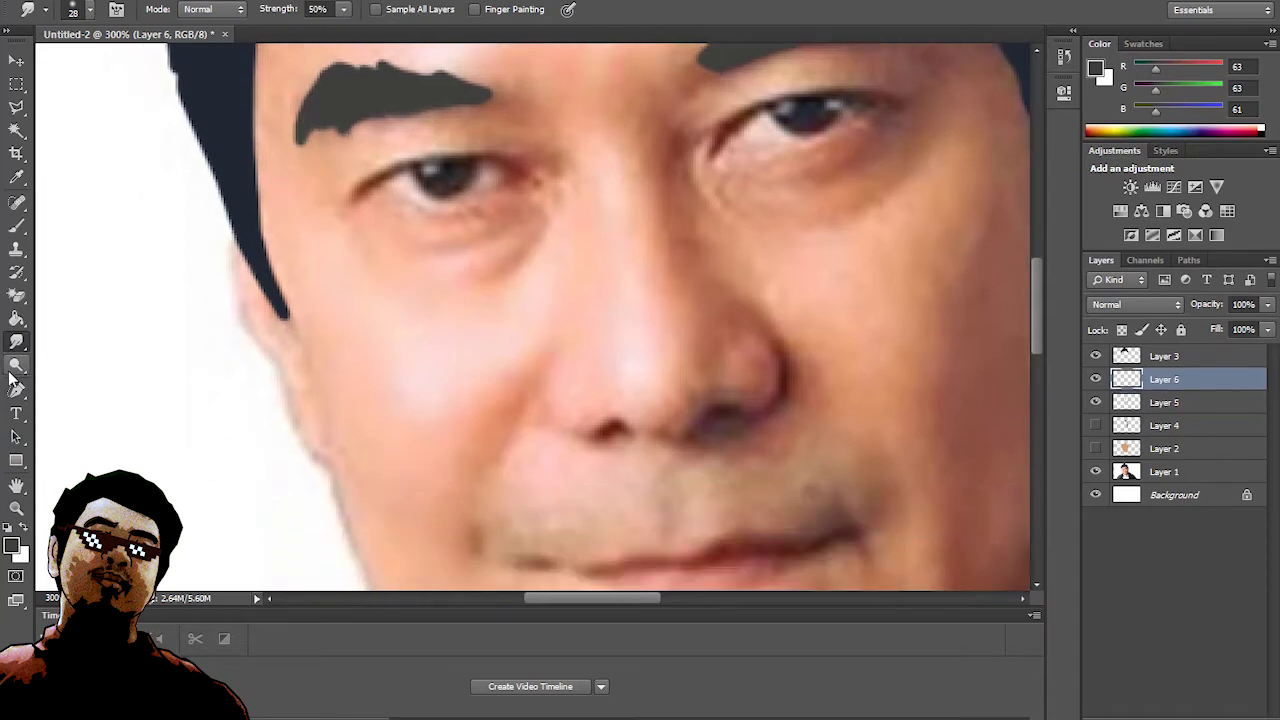
key(p)
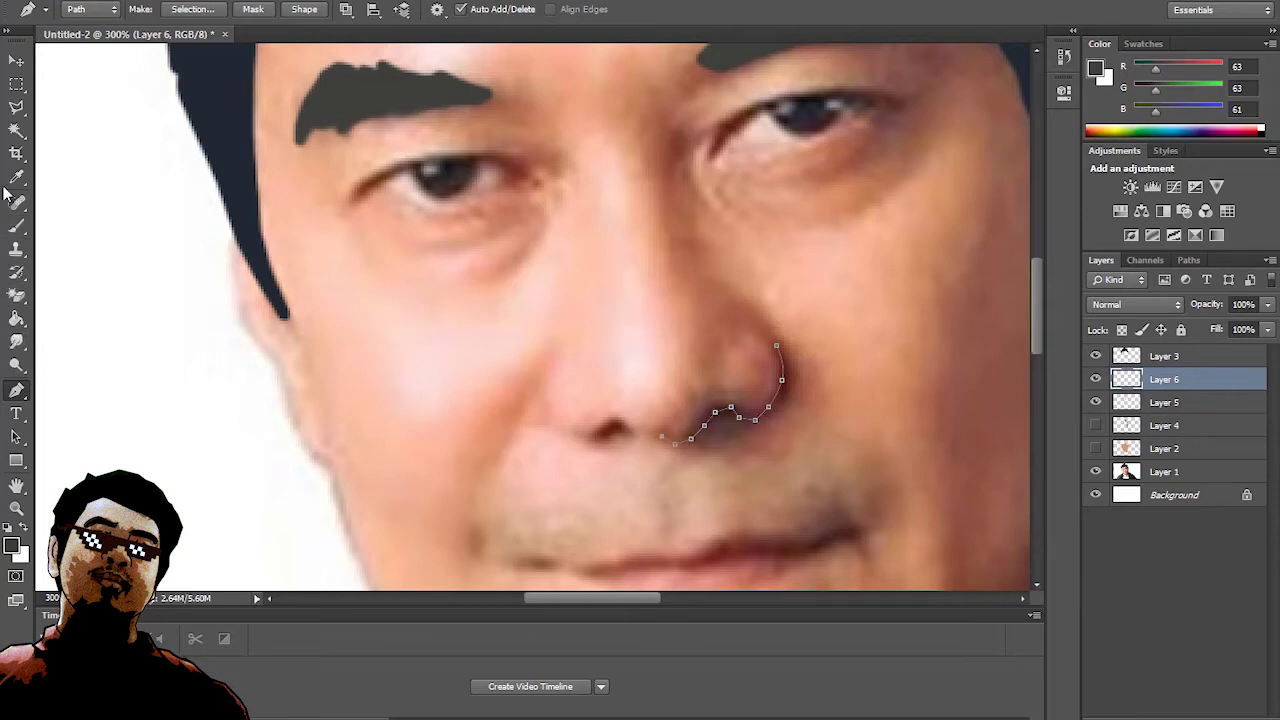
- Stroke the nostril path in a sampled skin tone, undo it, and return to Layer 5
click(16, 176)
click(781, 378)
key(p)
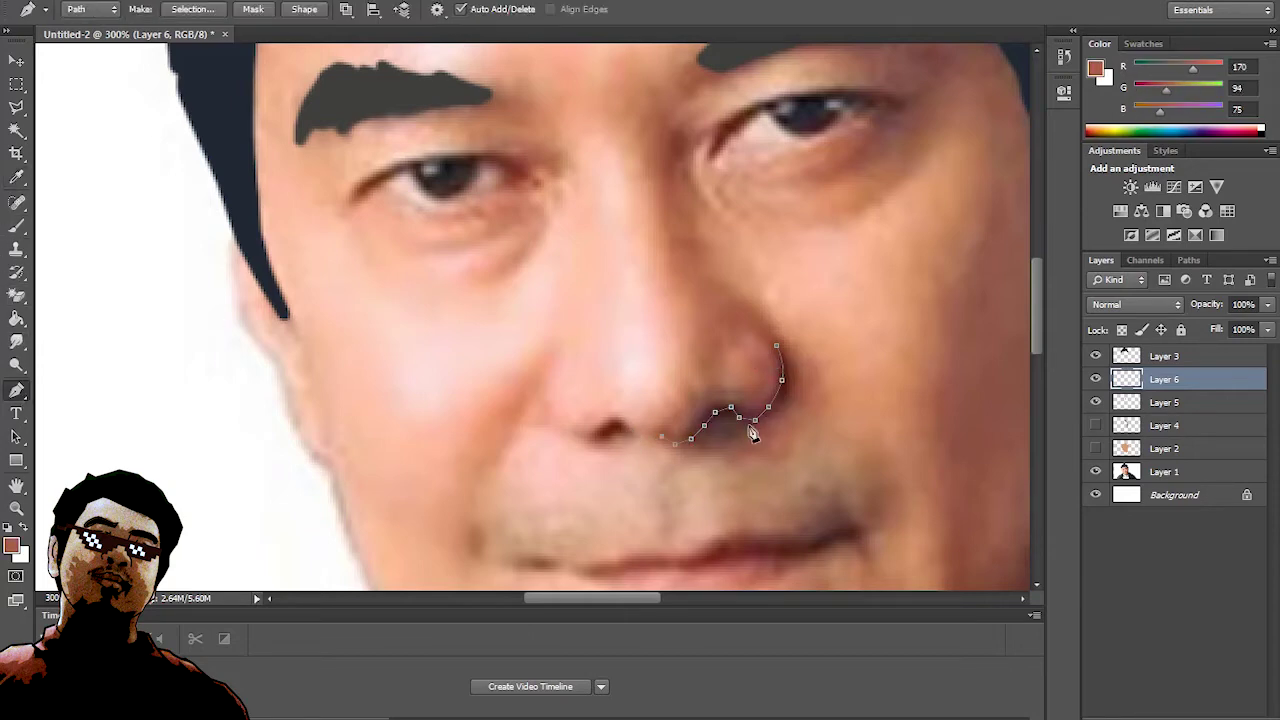
right_click(752, 433)
click(814, 127)
right_click(771, 348)
click(830, 89)
click(743, 197)
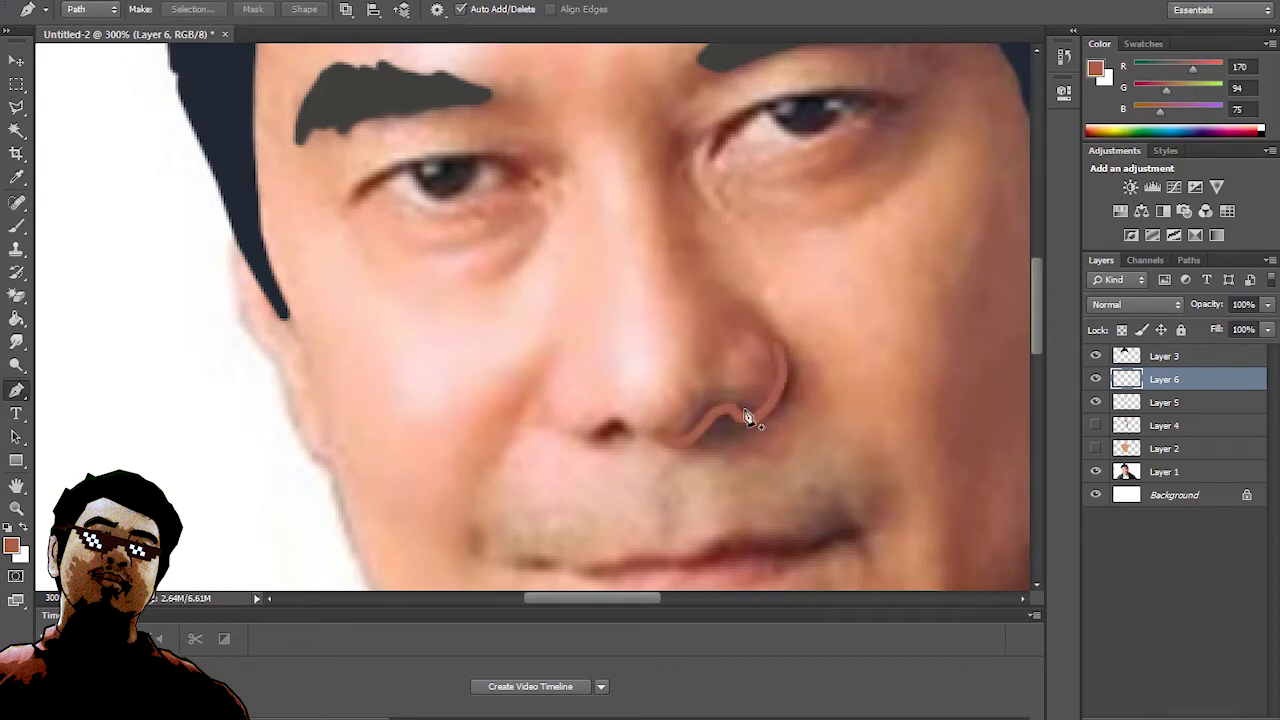
key(ctrl+z)
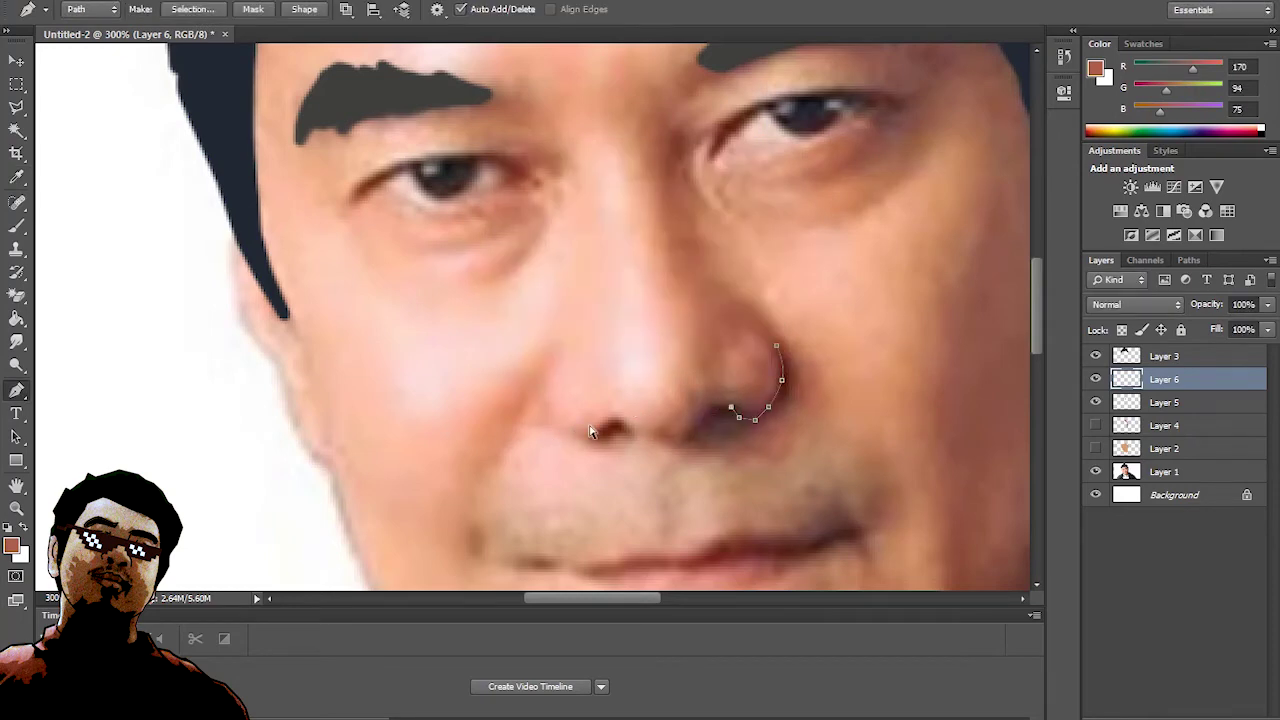
key(Return)
key(alt+bracketleft)
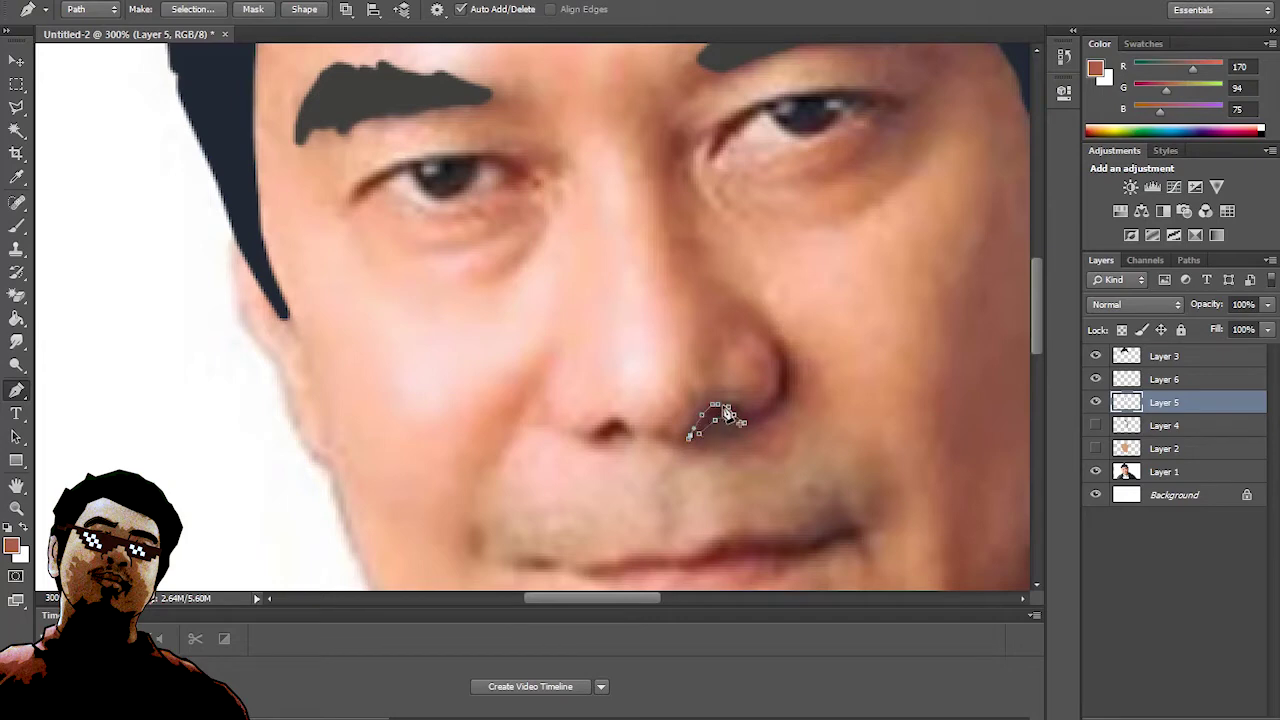
- Sample the dark 64/29/31 nostril shadow, stroke the nostril path and convert it to a selection
right_click(727, 413)
key(Escape)
key(i)
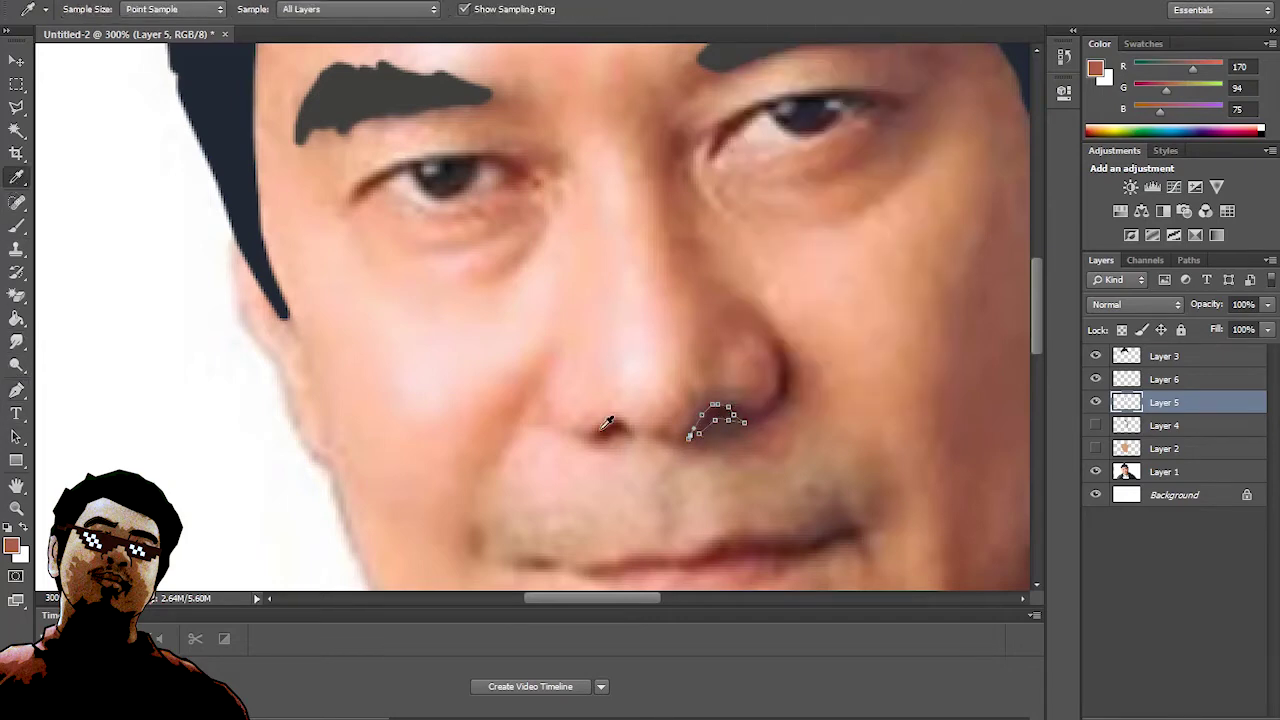
click(605, 425)
key(p)
right_click(708, 412)
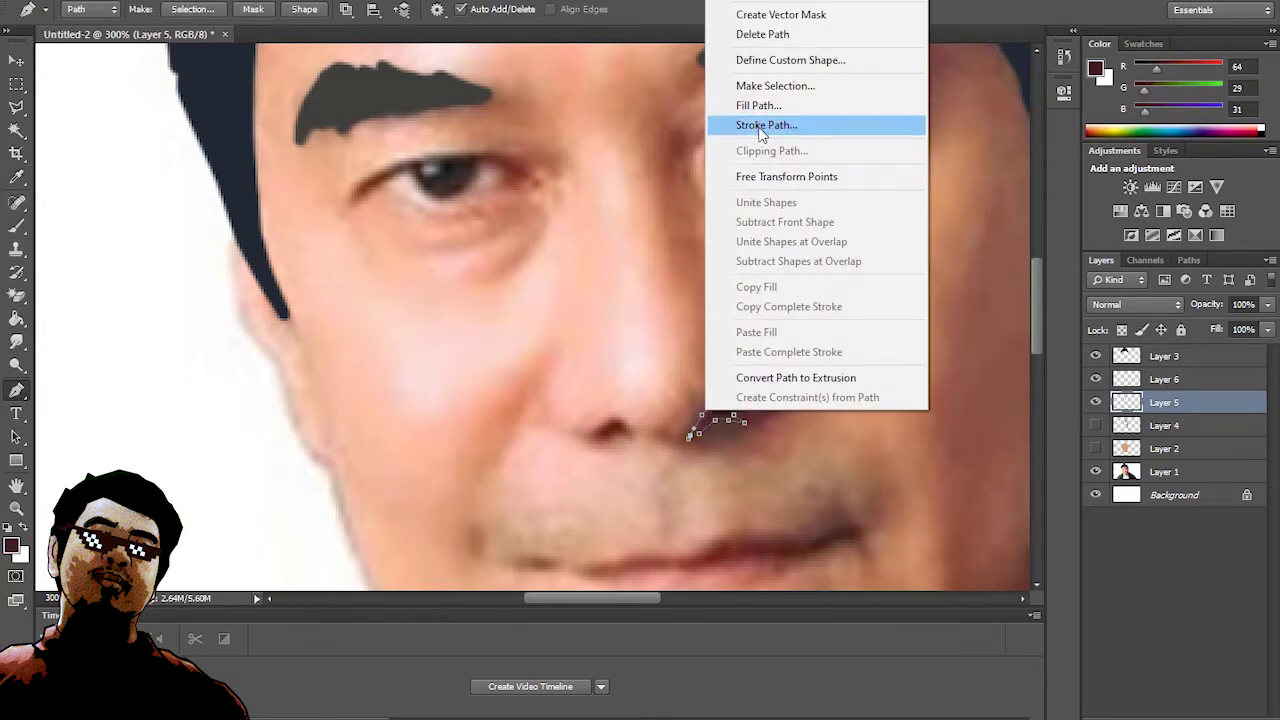
click(768, 124)
key(Return)
right_click(708, 412)
click(776, 86)
key(Return)
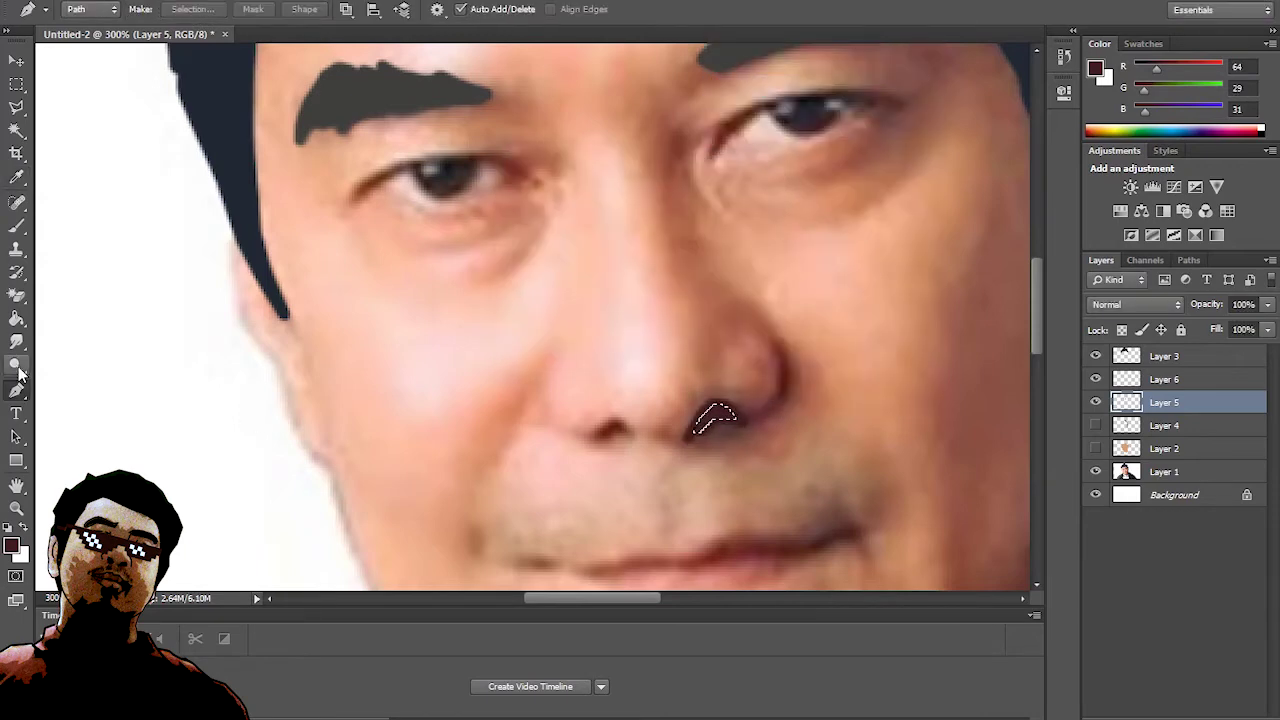
- Paint Bucket fill the nostril selection dark, deselect, and smudge its edge
key(g)
click(724, 424)
key(ctrl+d)
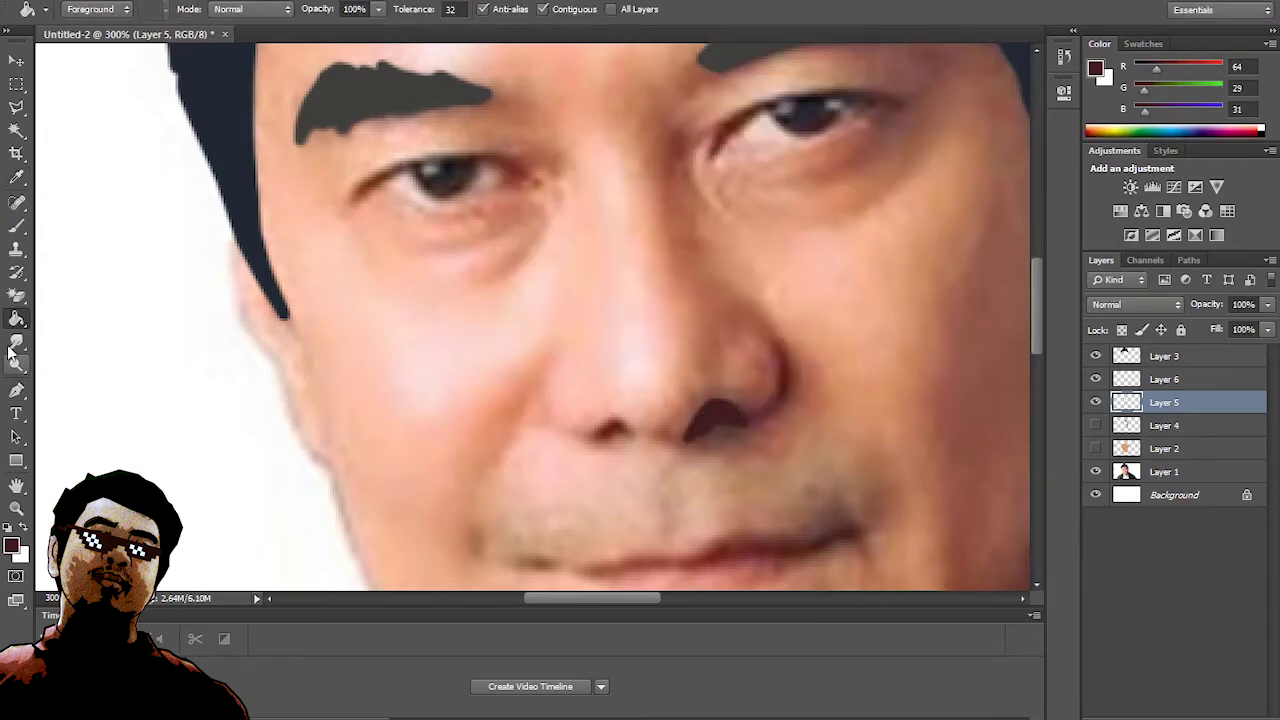
click(12, 345)
drag(709, 434, 708, 443)
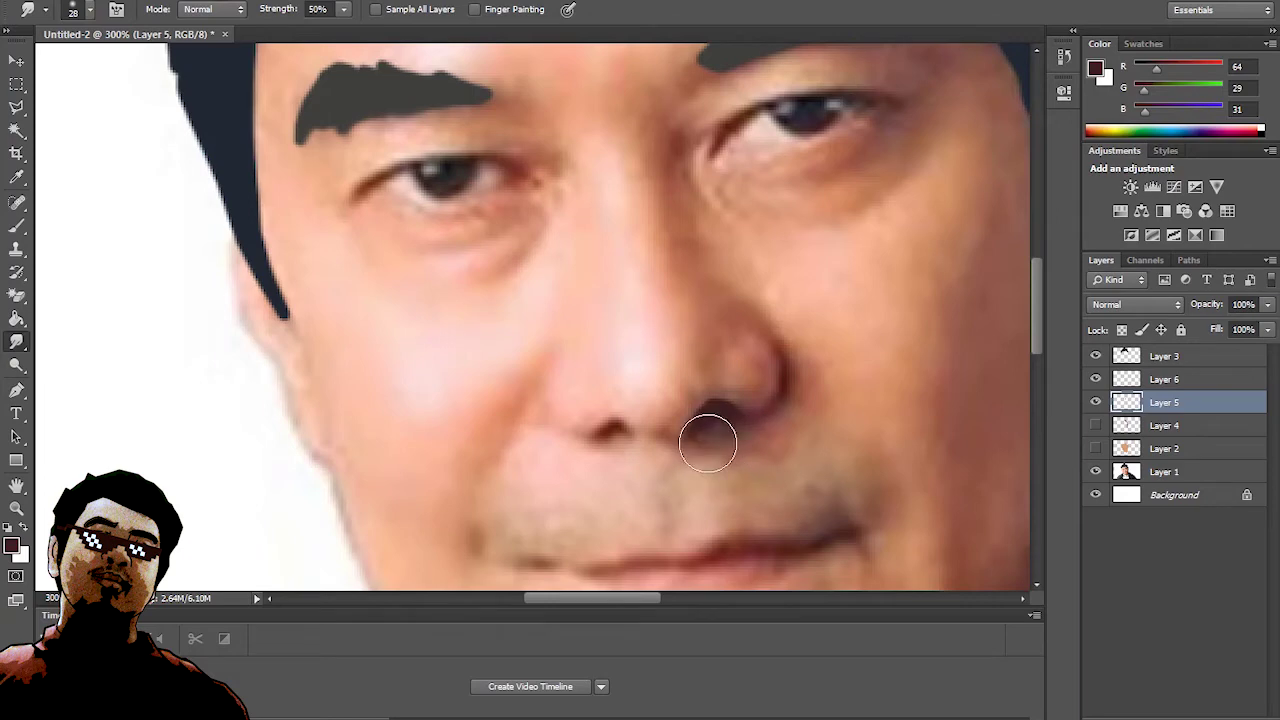
click(16, 390)
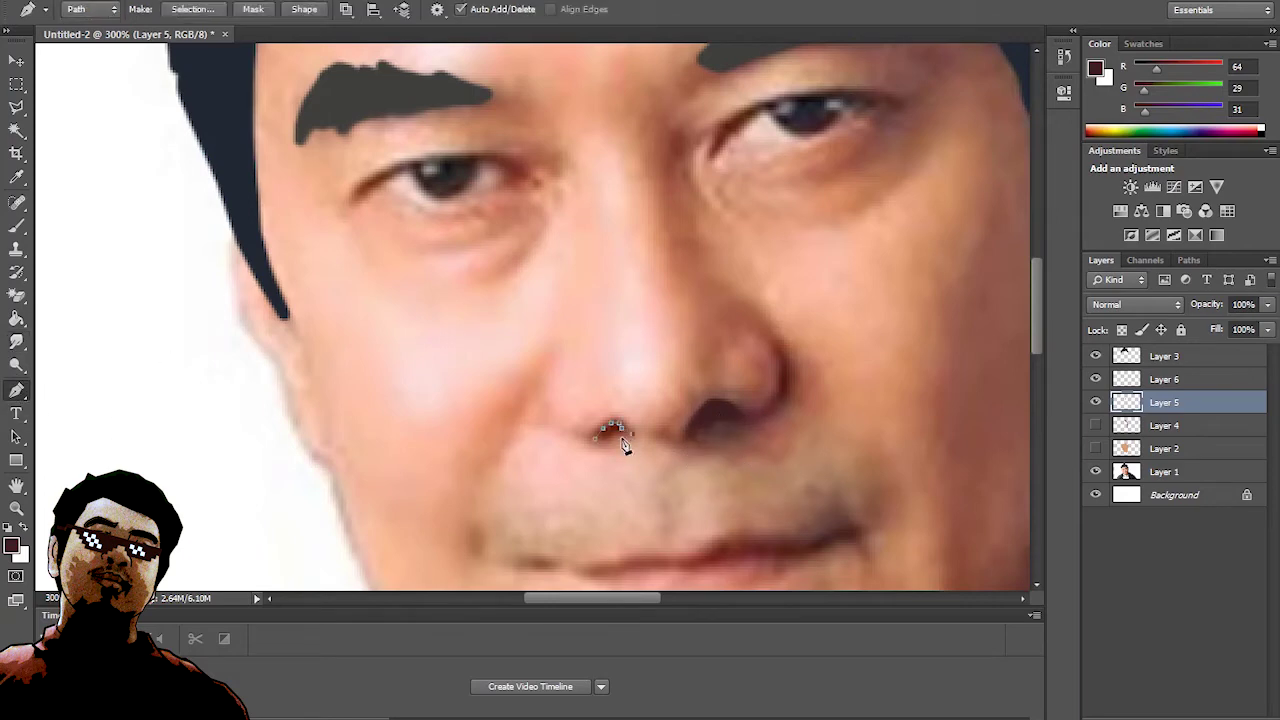
- Stroke the second nostril path and turn it into a selection for filling
right_click(612, 440)
click(680, 152)
click(760, 231)
right_click(500, 300)
click(560, 108)
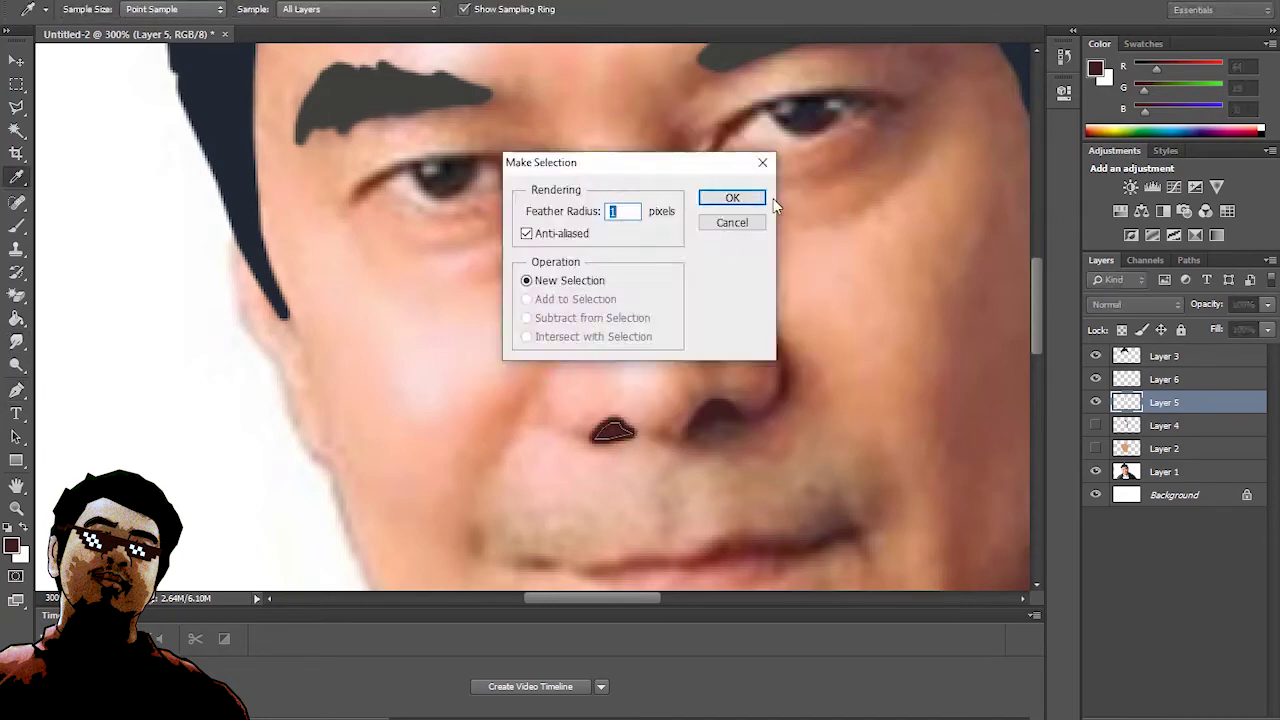
click(734, 194)
key(r)
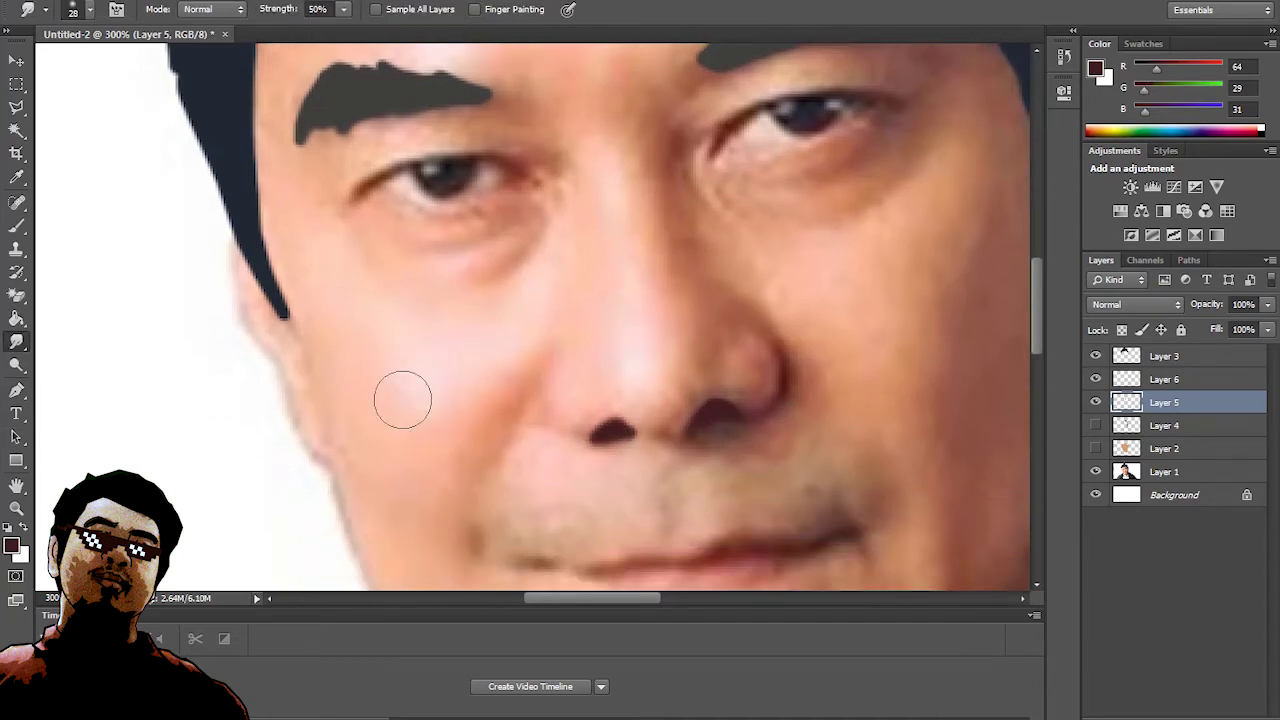
key(p)
scroll(683, 243, up, 3)
- Add new Layer 7 and start a pen path along the left upper eyelid
scroll(660, 190, down, 5)
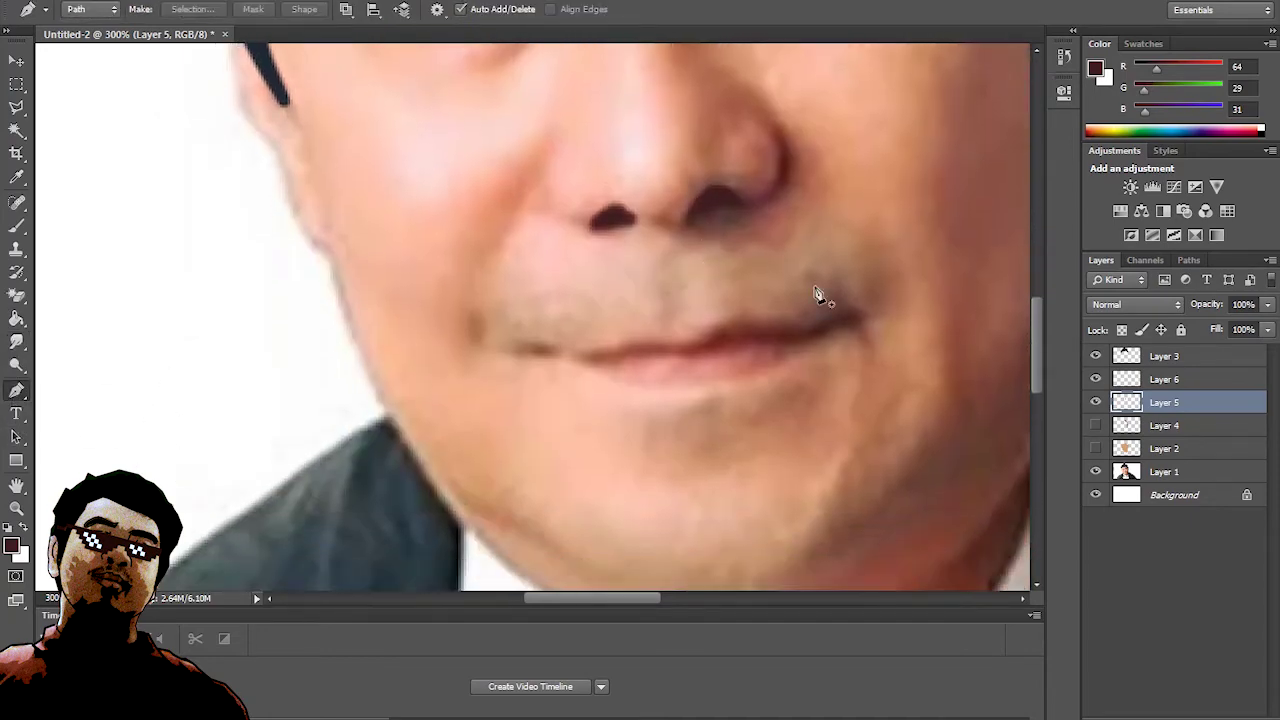
key(ctrl+shift+alt+n)
scroll(600, 434, up, 3)
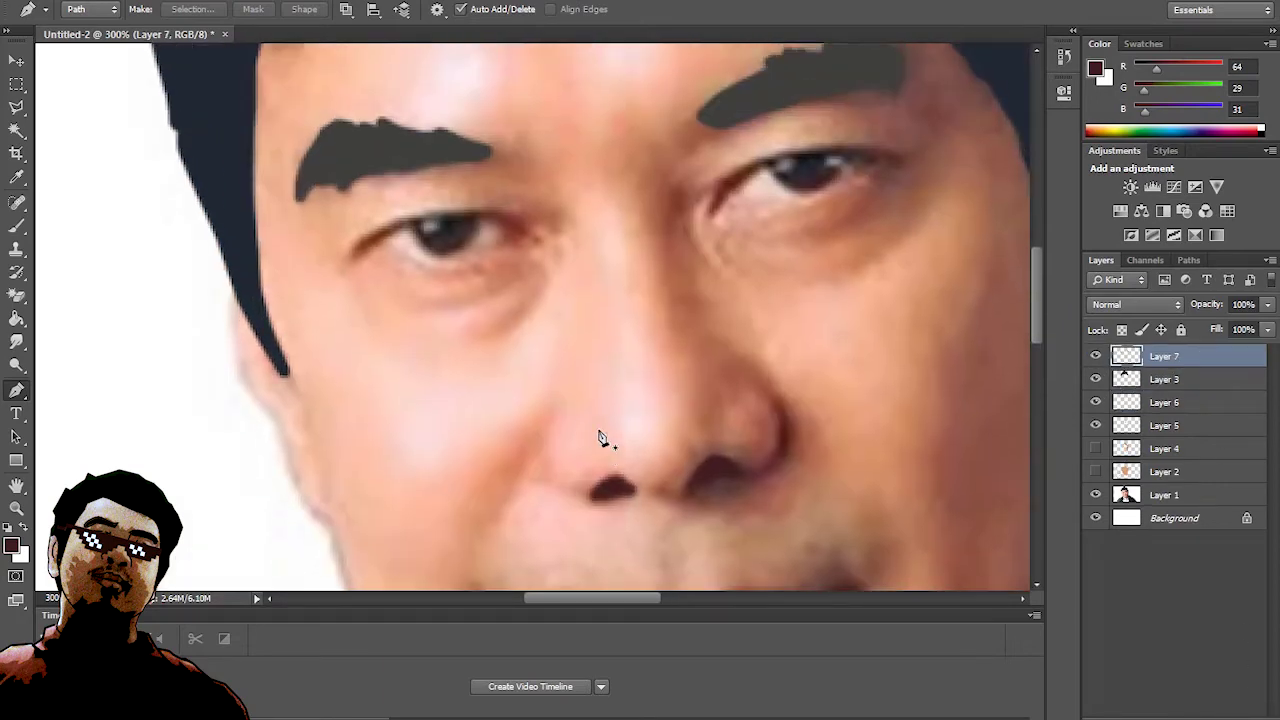
scroll(560, 420, down, 2)
scroll(527, 402, up, 5)
scroll(450, 380, up, 1)
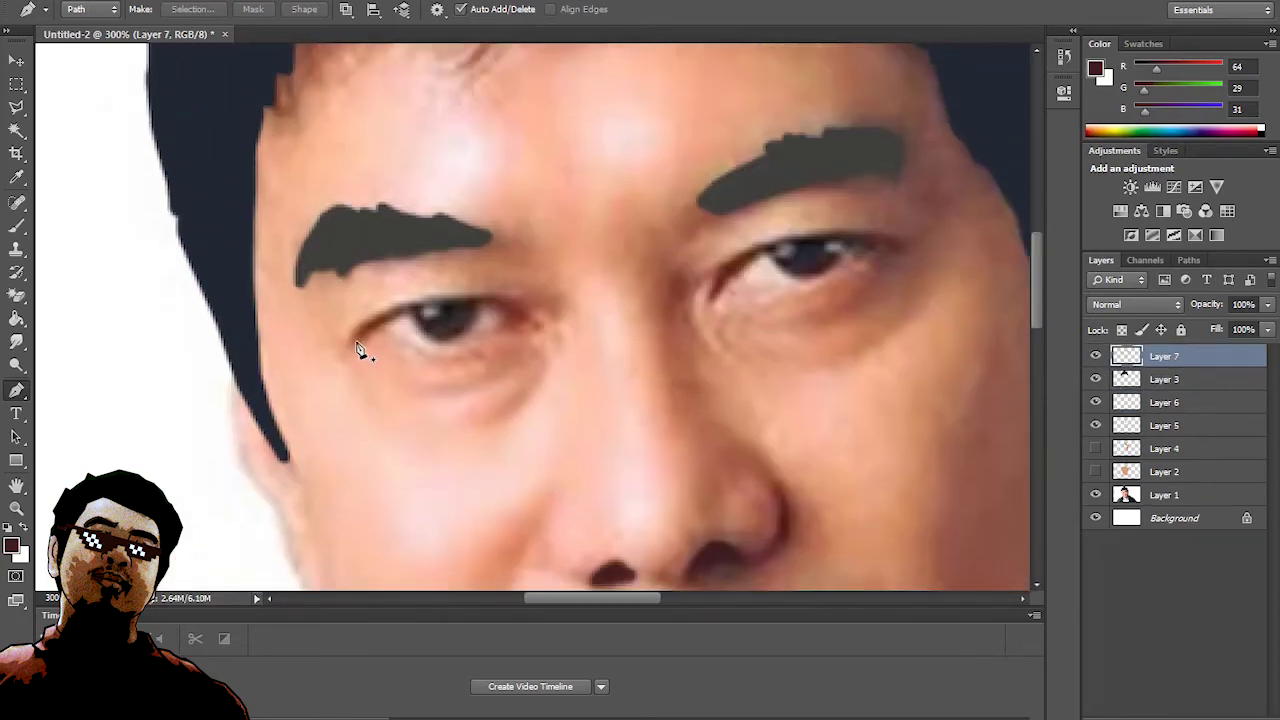
click(349, 332)
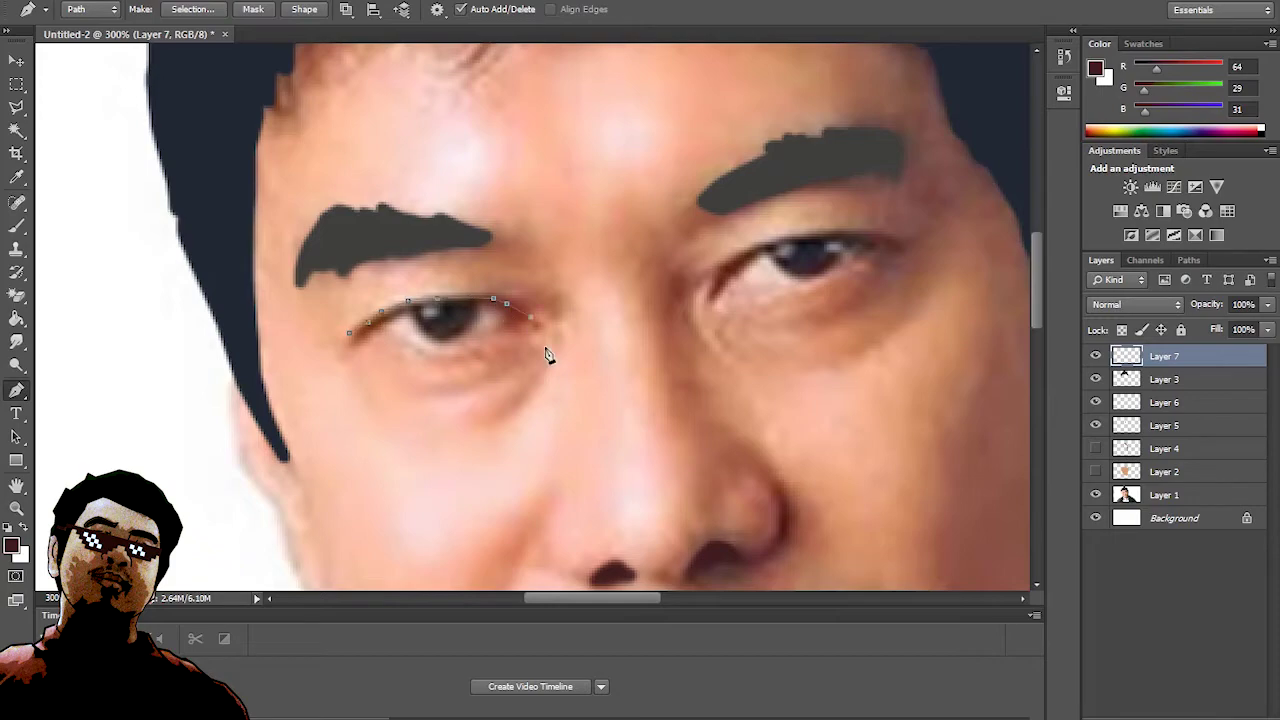
scroll(532, 367, up, 2)
scroll(532, 367, up, 1)
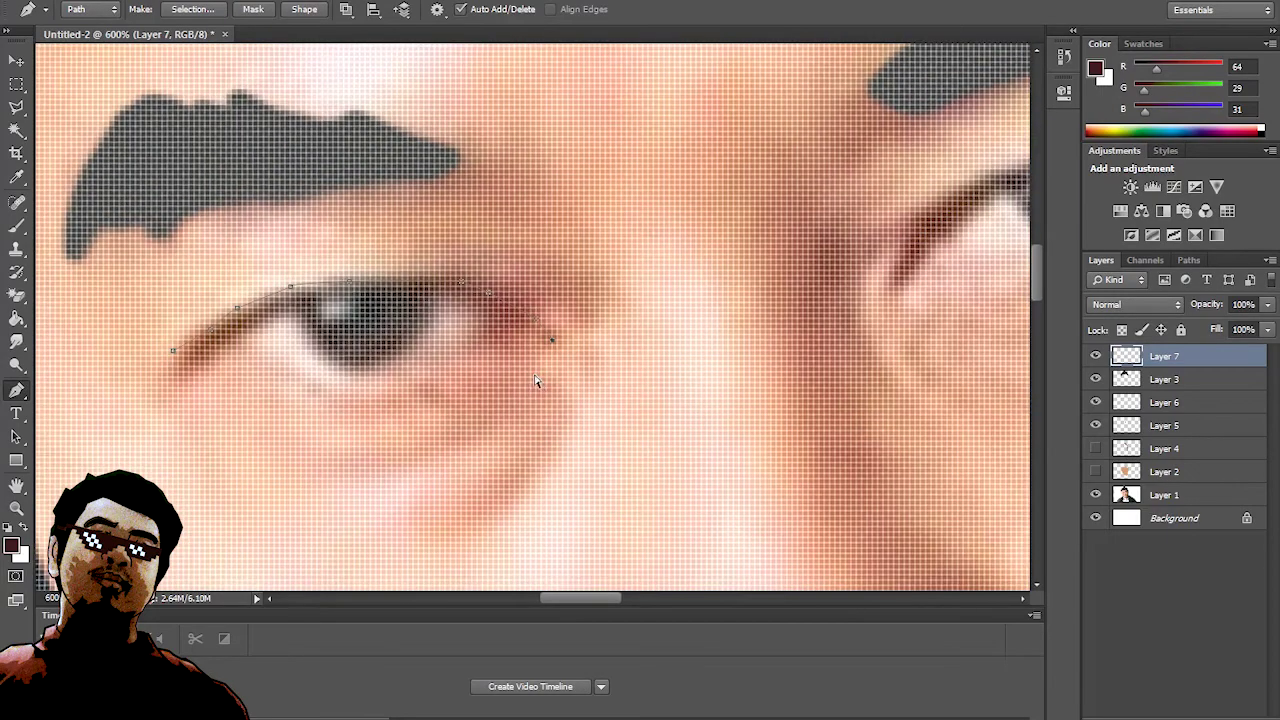
scroll(535, 380, down, 1)
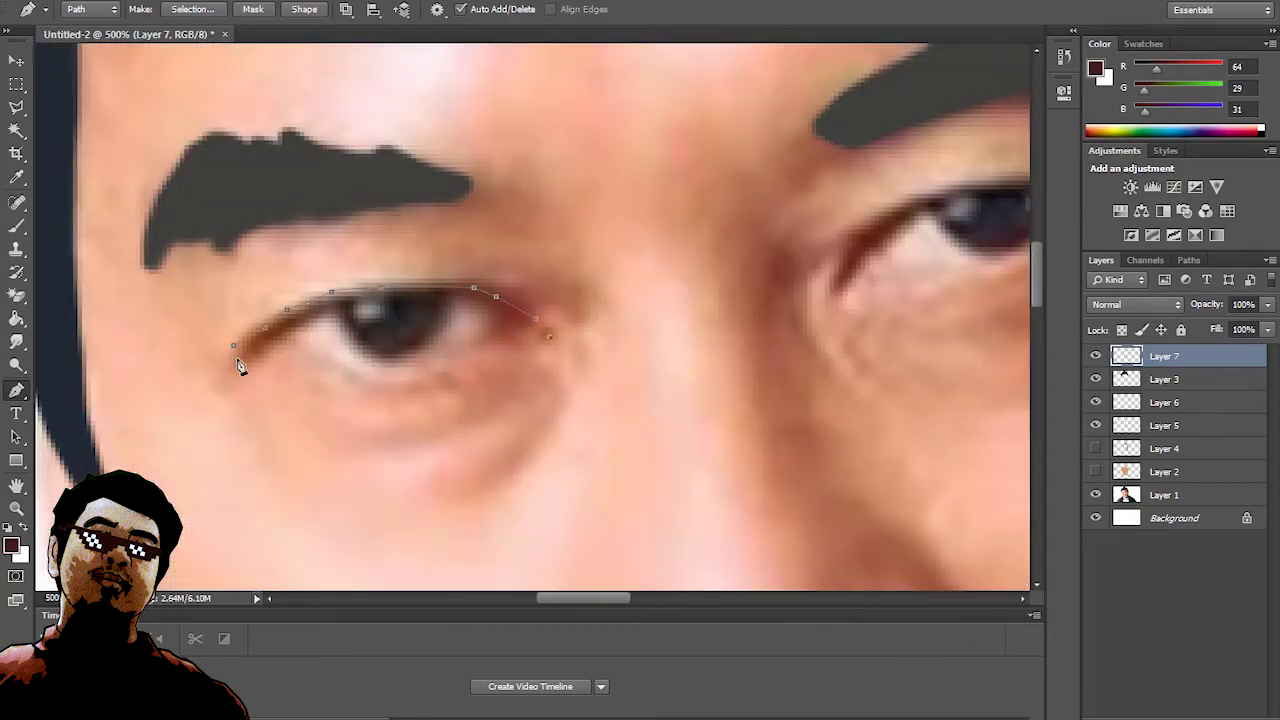
- Stroke the upper-eyelid path in dark 33/38/39 and smudge-taper the liner's right end
key(i)
click(274, 332)
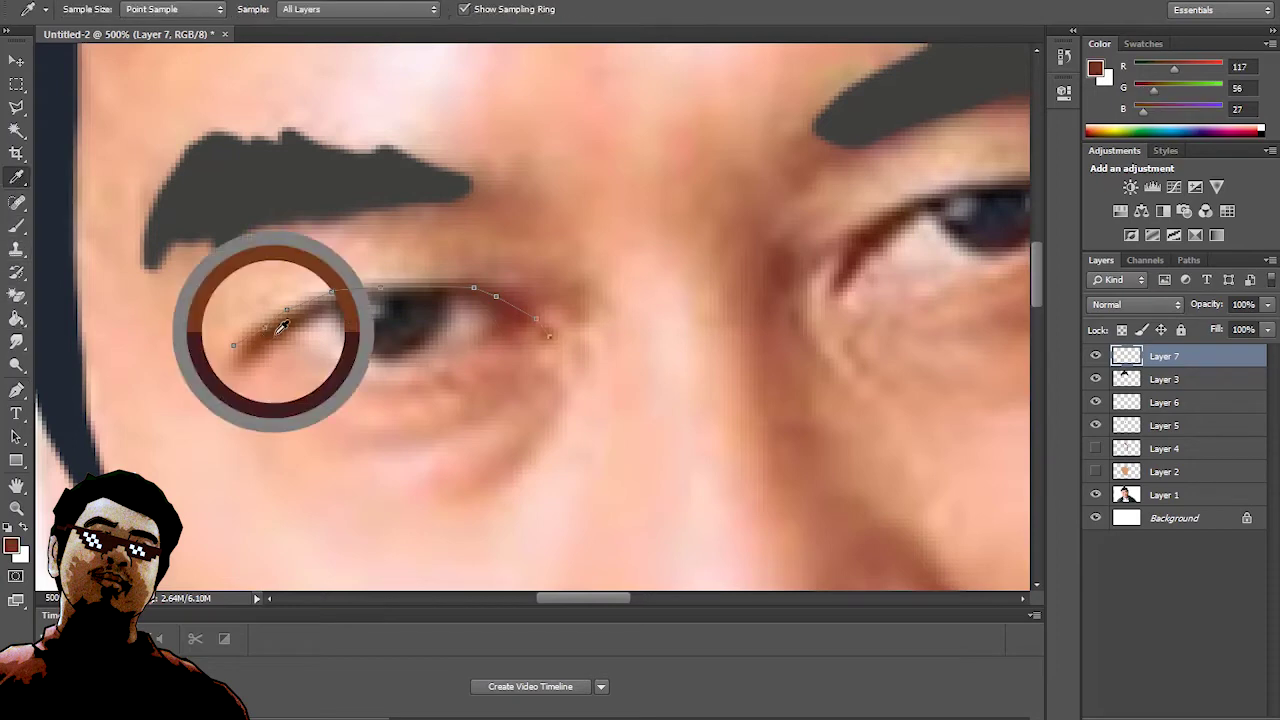
click(325, 312)
key(p)
right_click(510, 303)
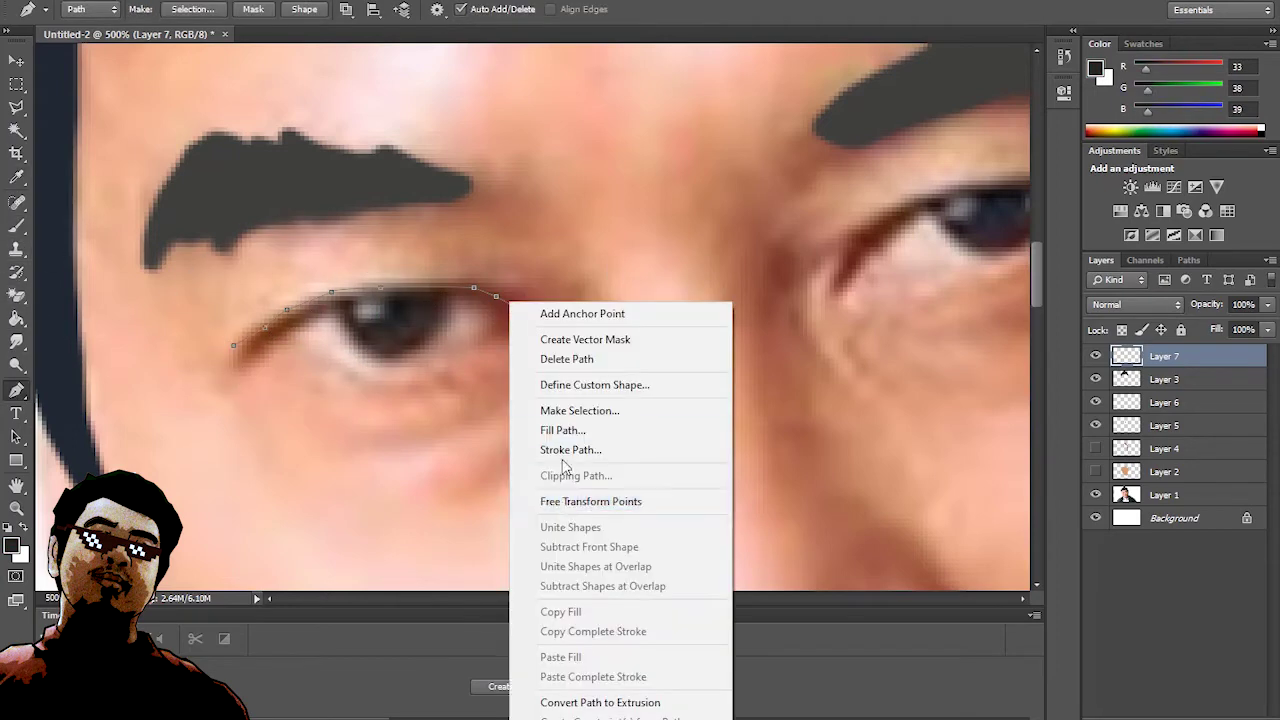
click(570, 449)
right_click(480, 294)
click(560, 400)
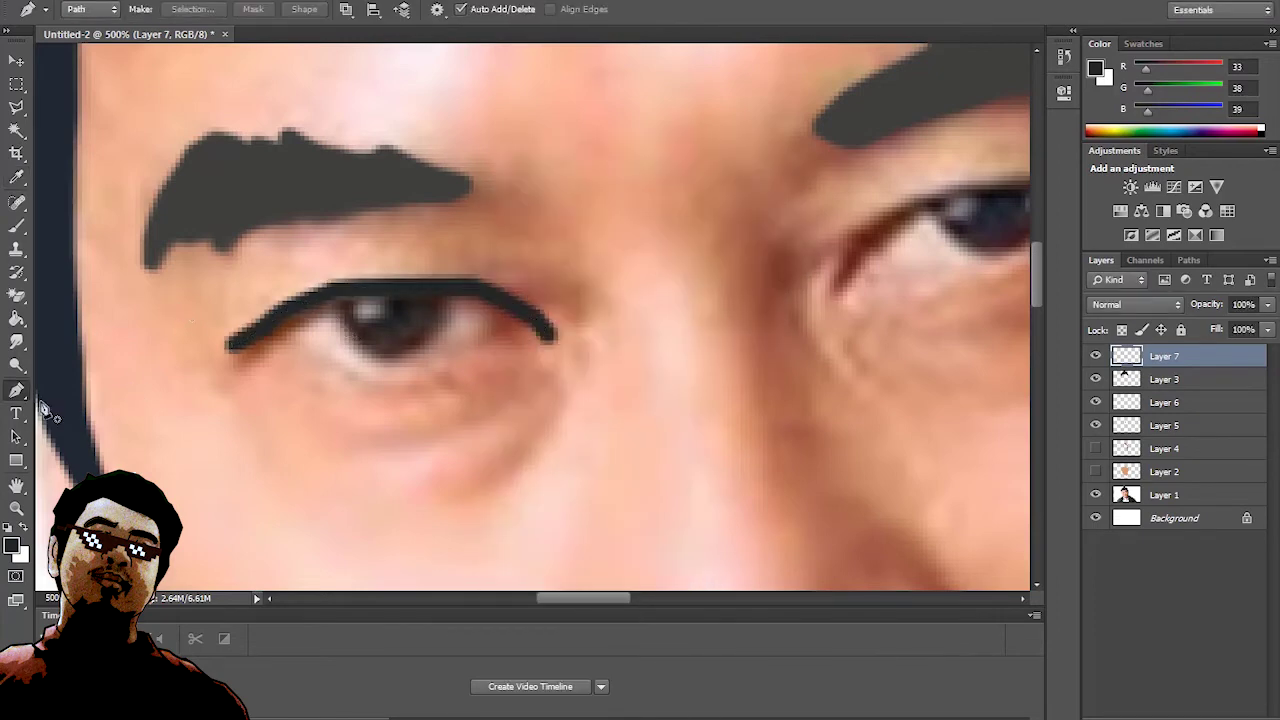
key(r)
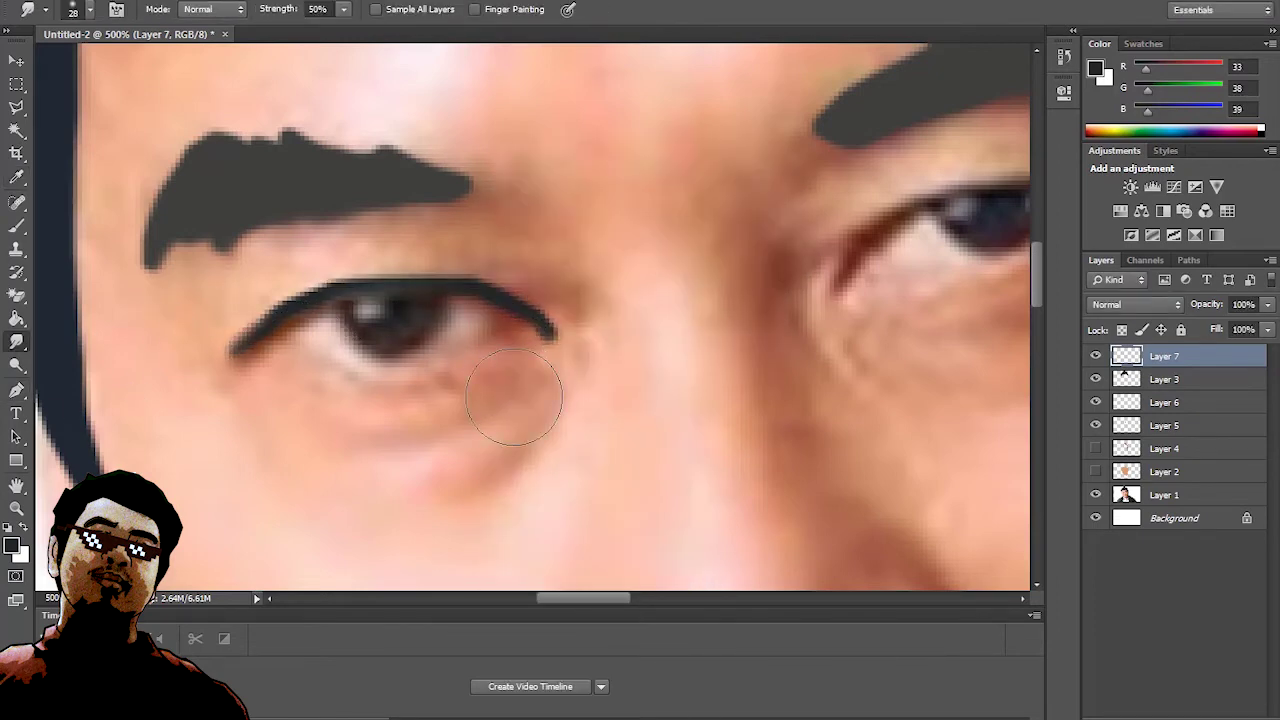
drag(514, 396, 551, 380)
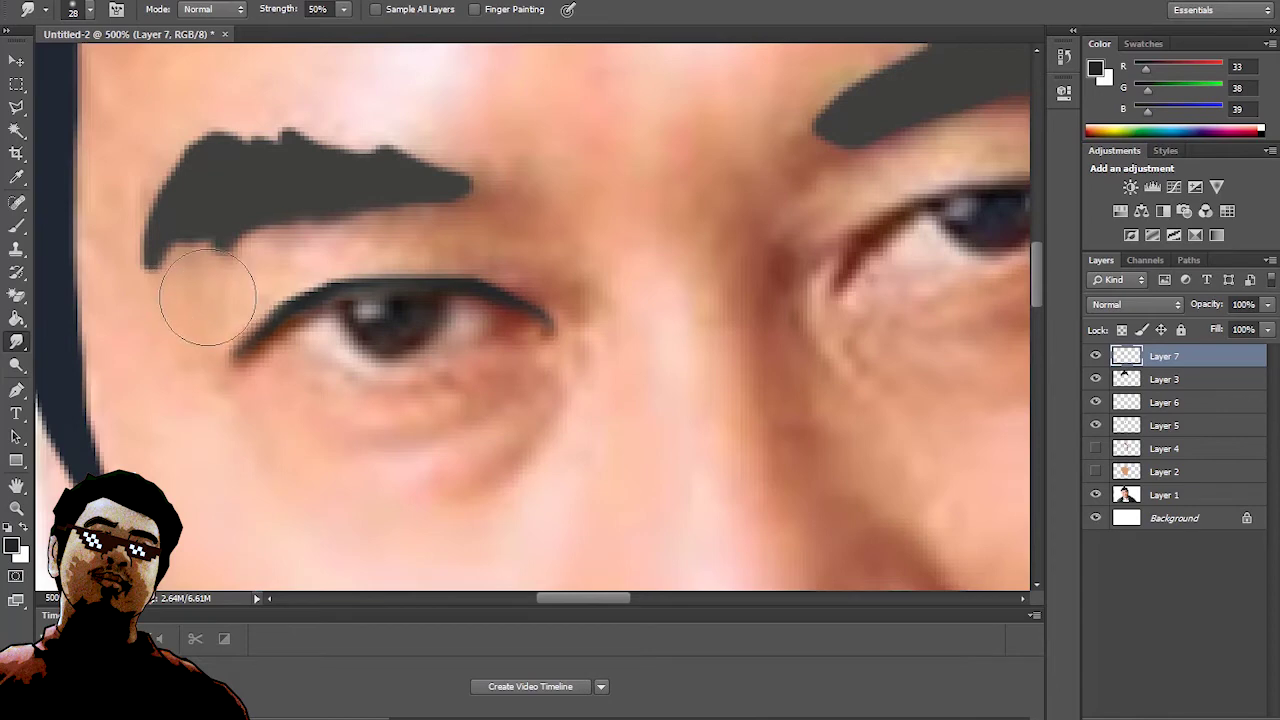
click(1096, 494)
- Trace the lower eyelid and stroke it with the same dark liner colour
click(16, 390)
click(527, 318)
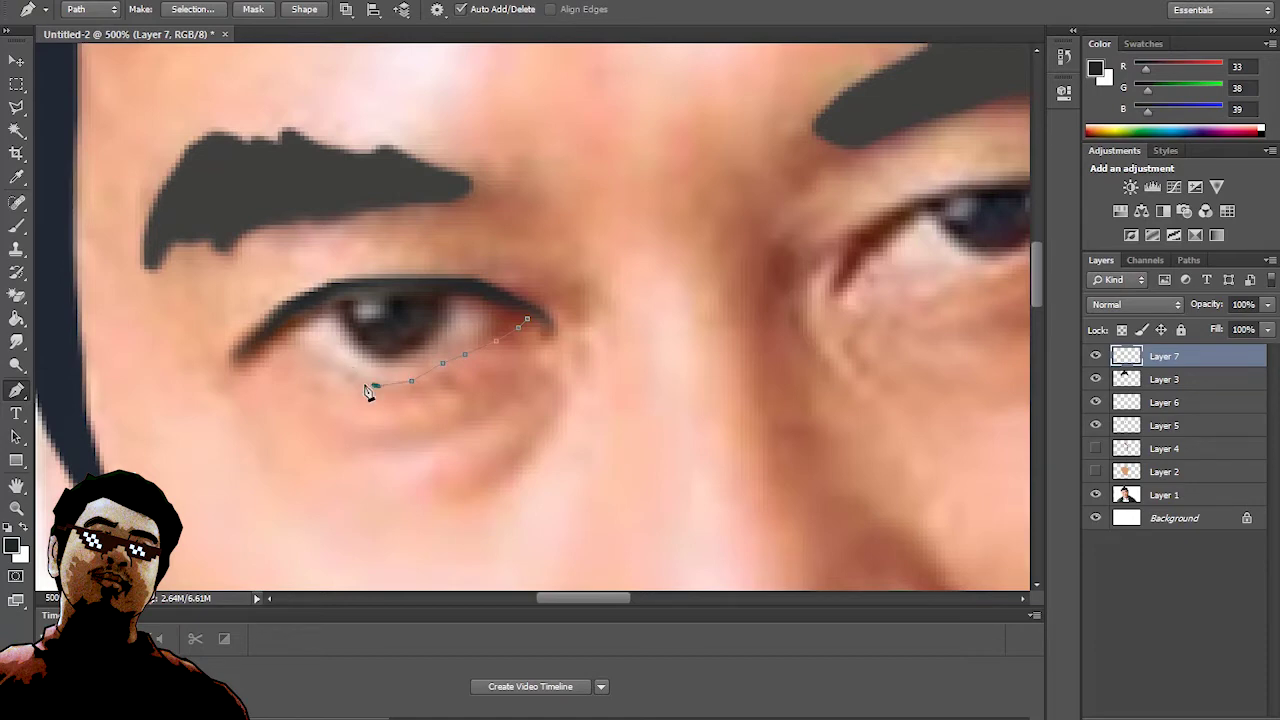
right_click(455, 367)
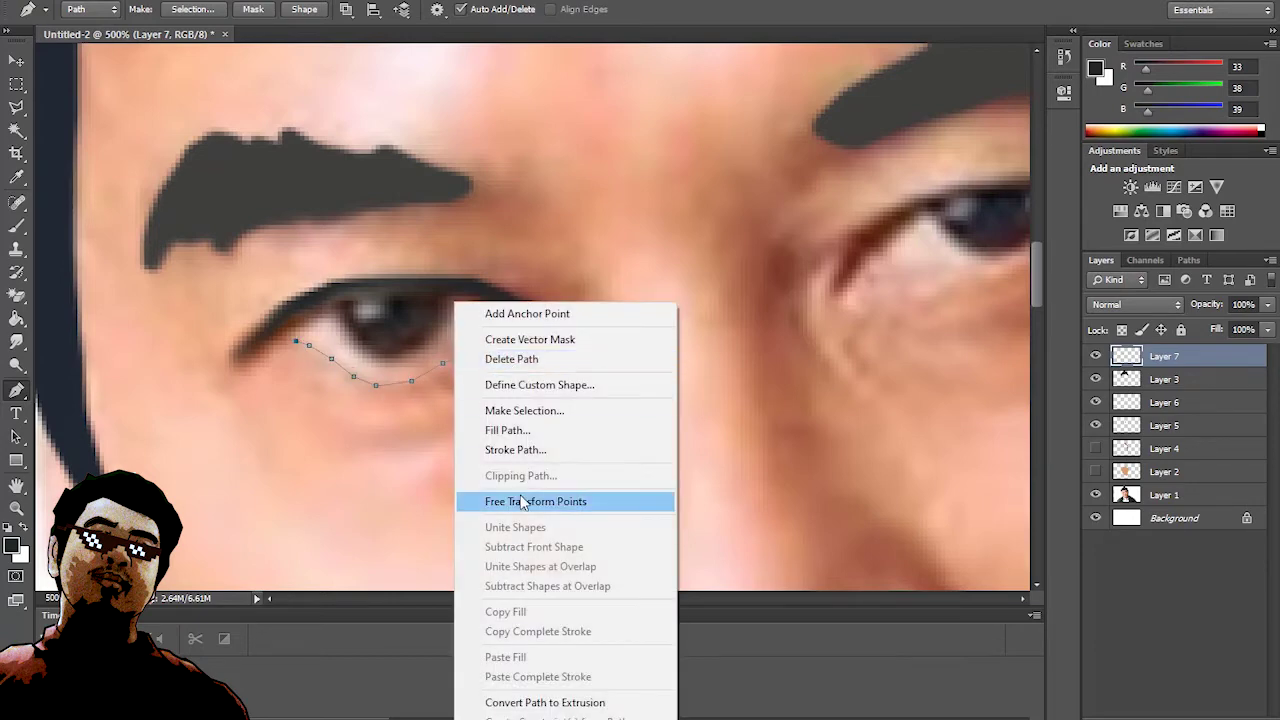
click(510, 454)
click(751, 234)
right_click(455, 365)
click(509, 407)
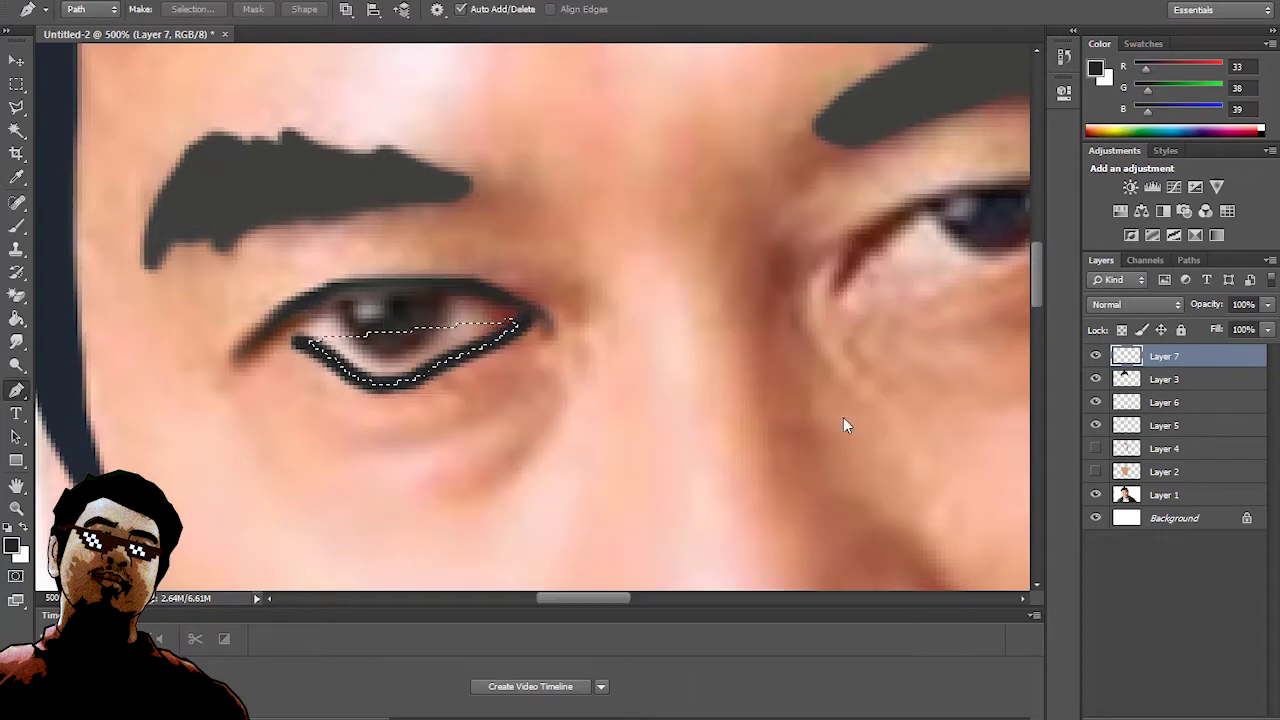
key(ctrl+d)
- Smudge the lower liner's ends with a smaller brush and check them by hiding Layer 1
click(16, 341)
click(80, 9)
key(Escape)
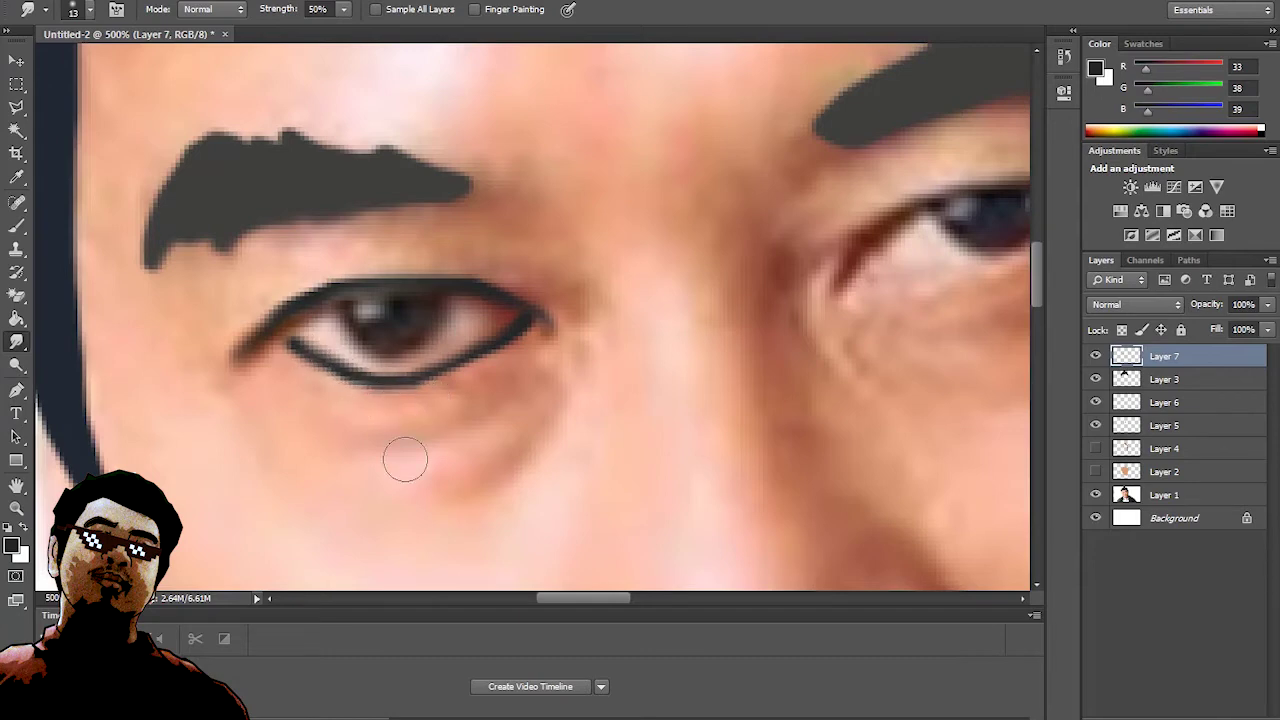
click(1096, 494)
- Trace the right eye's upper lid with a pen path and stroke it as black eyeliner
drag(590, 598, 620, 598)
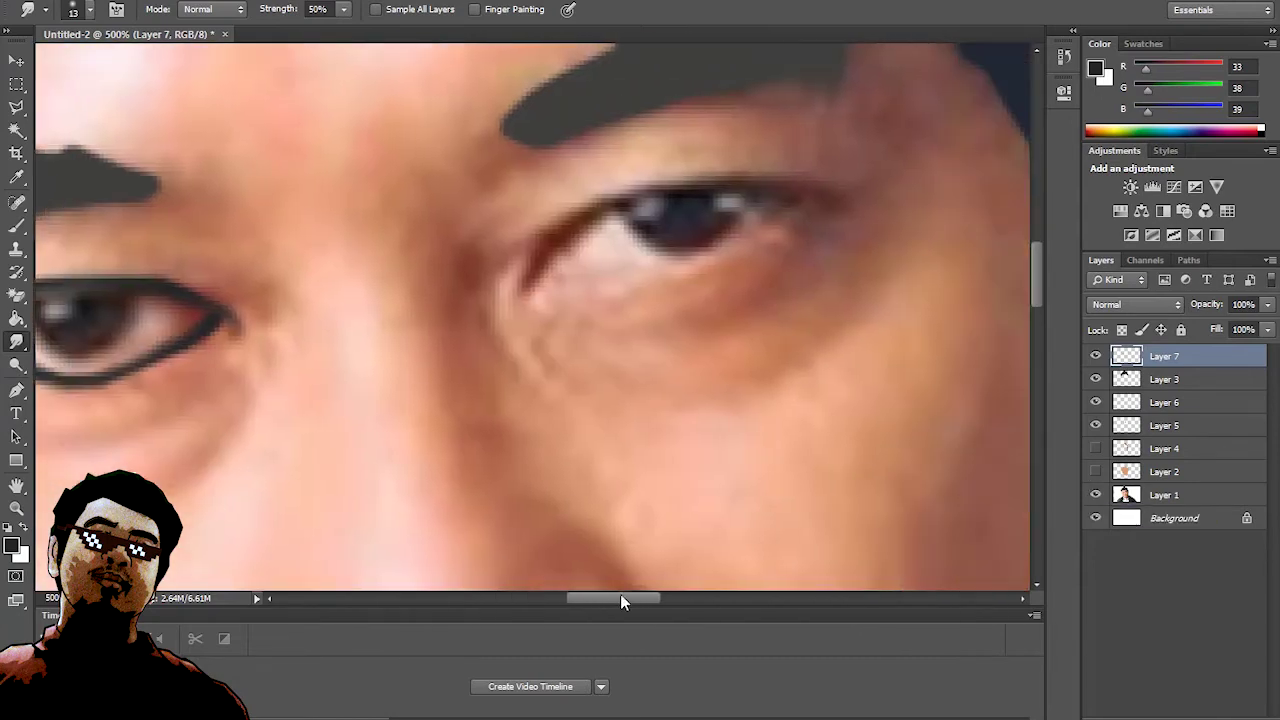
key(p)
click(517, 291)
click(540, 252)
click(566, 230)
click(615, 204)
click(664, 189)
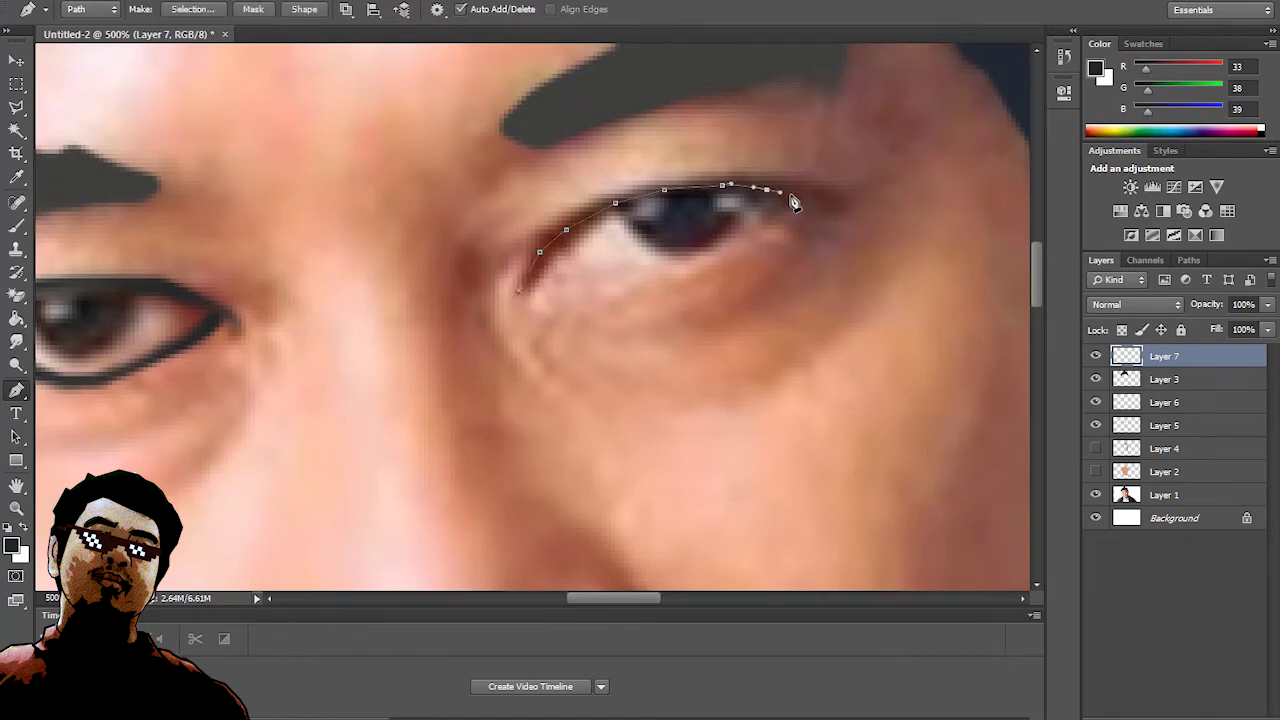
right_click(808, 208)
click(823, 351)
key(Return)
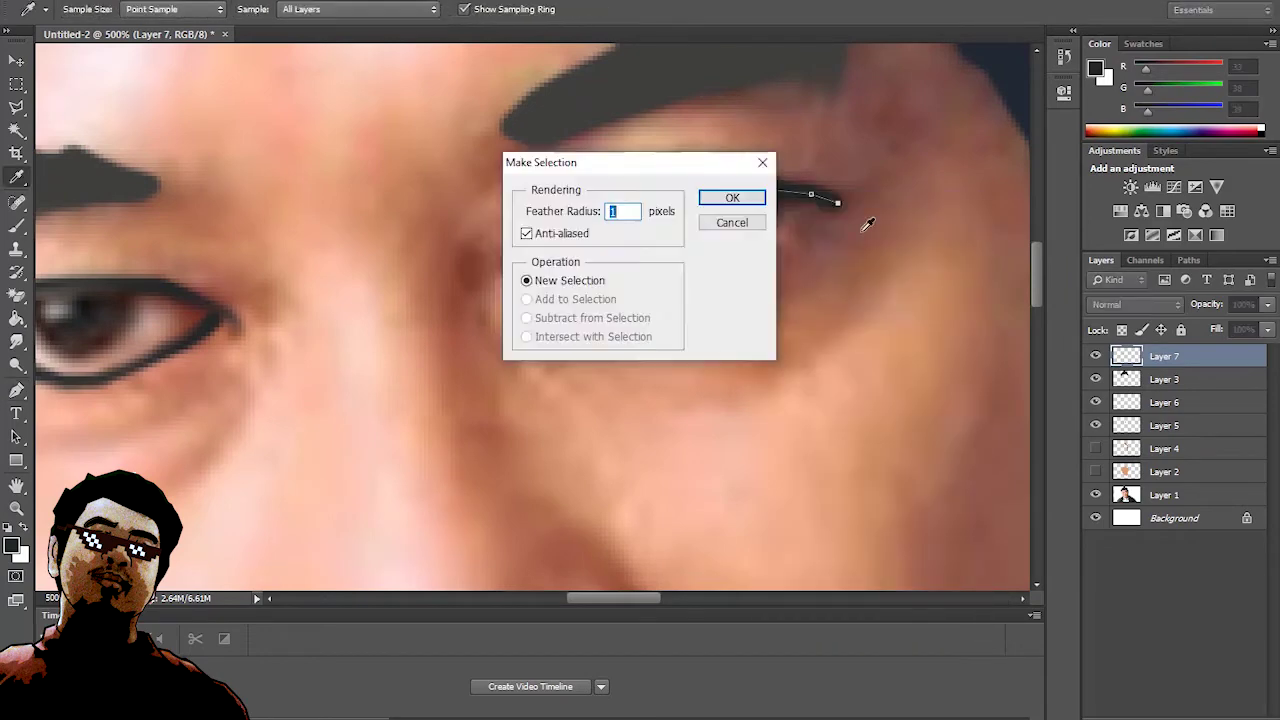
key(Escape)
- Add a curved liner under the right eye and smudge the liner ends
click(16, 341)
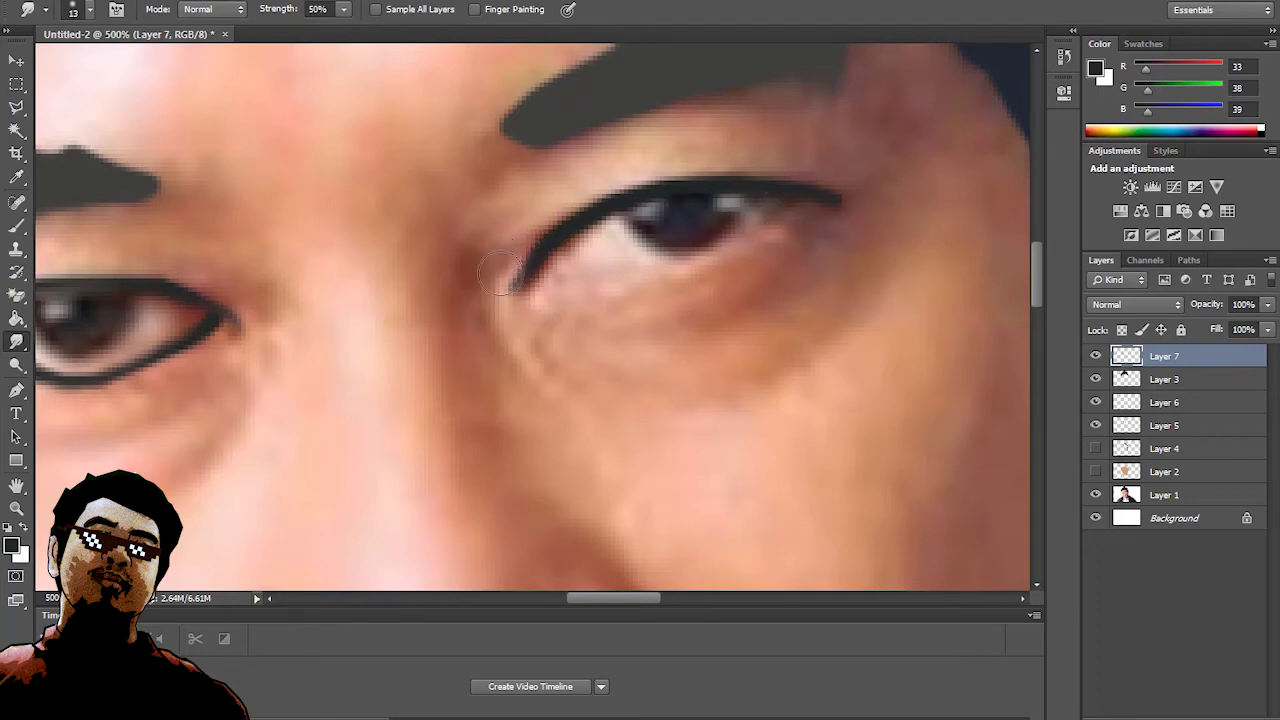
key(p)
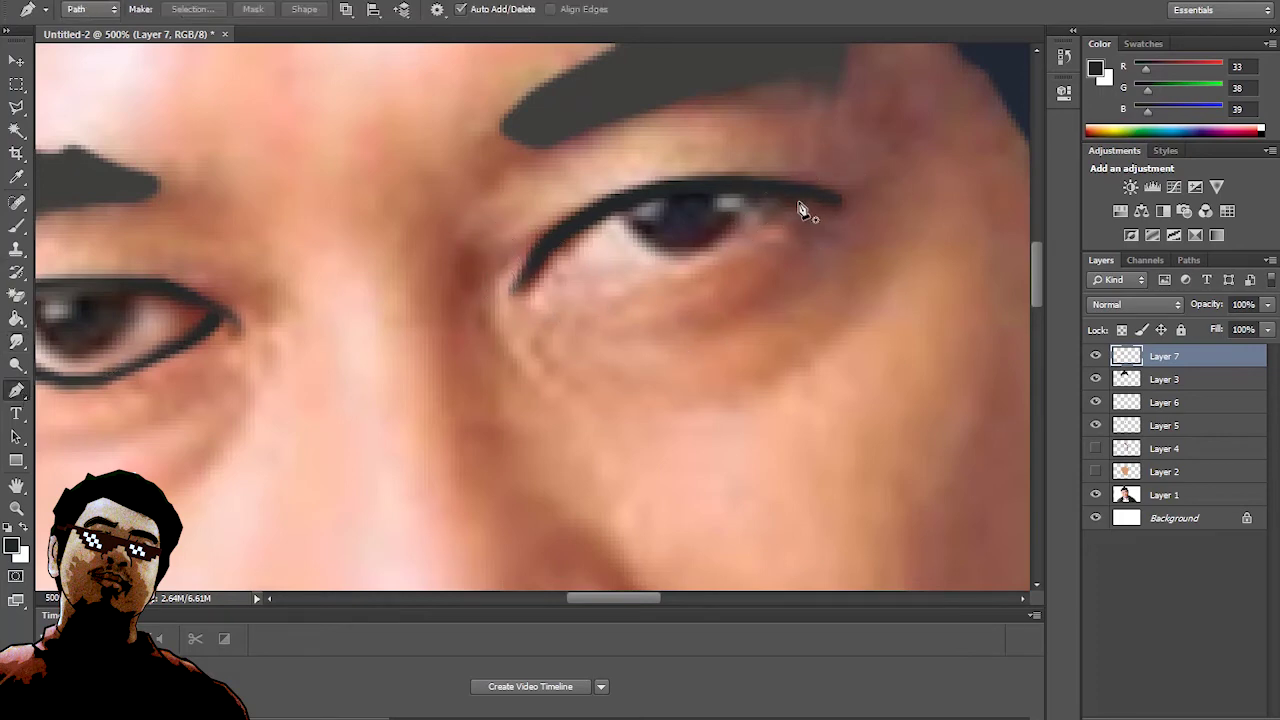
drag(798, 204, 774, 216)
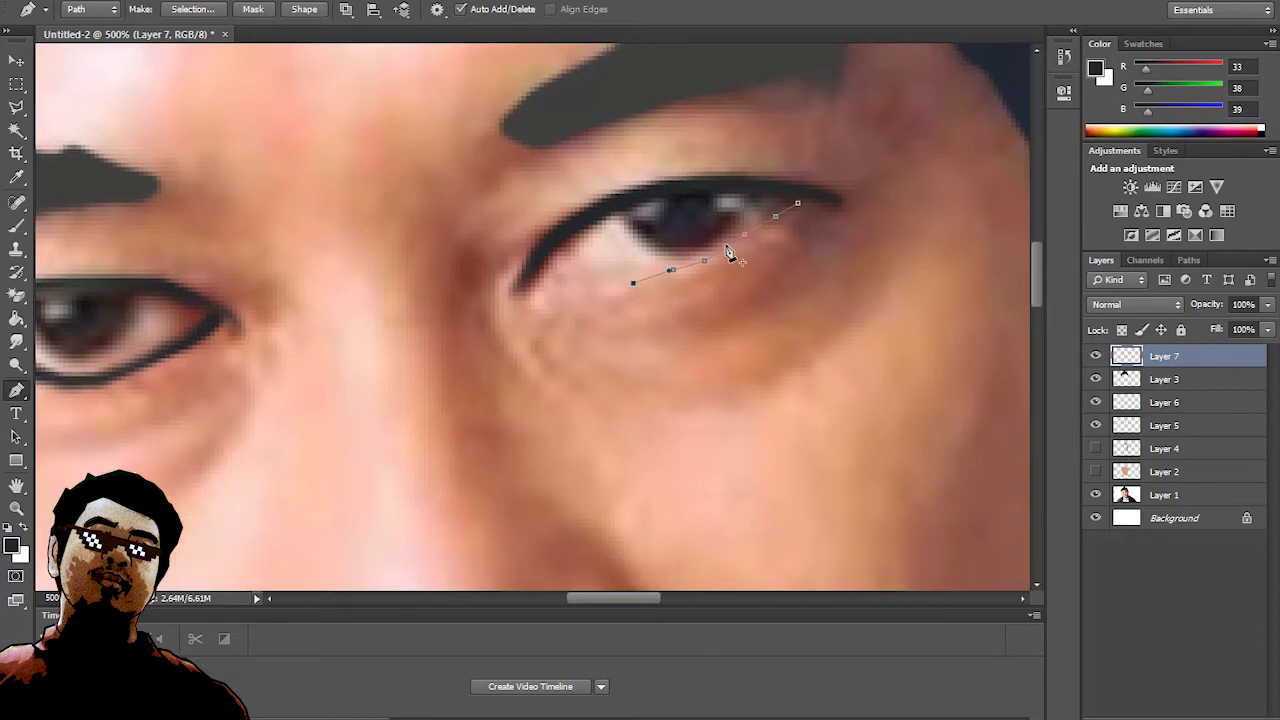
click(17, 342)
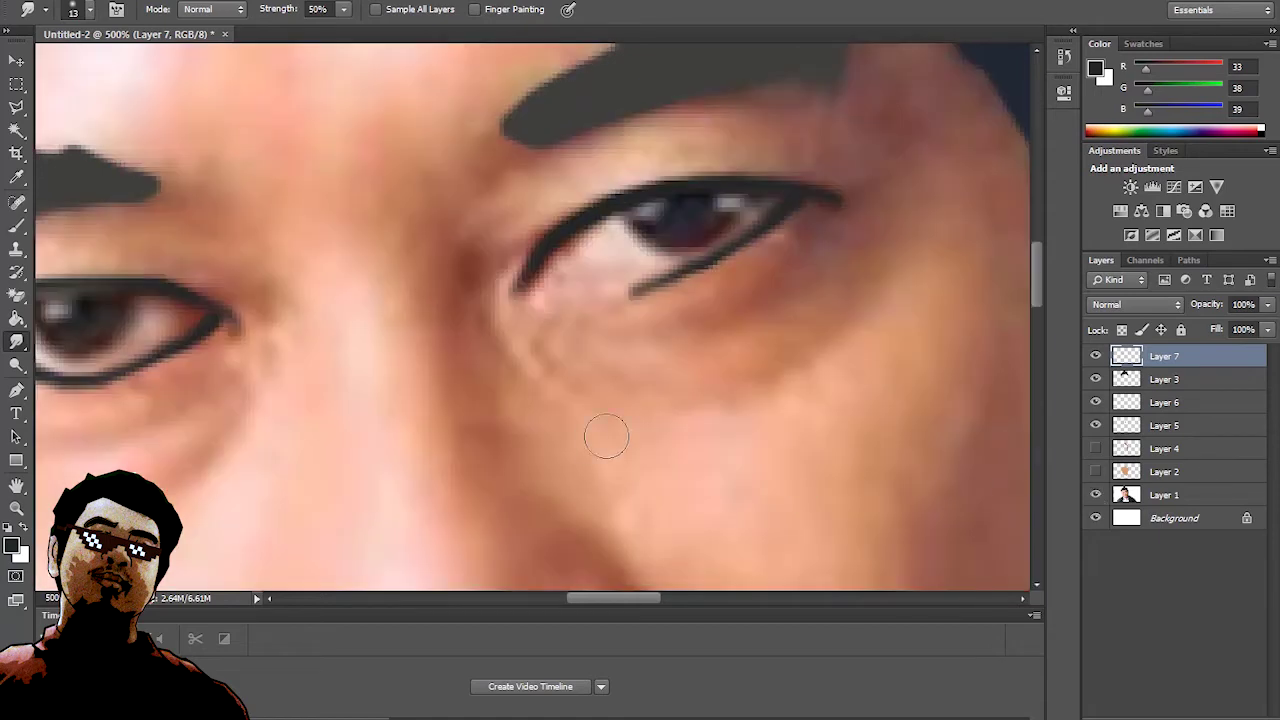
drag(637, 598, 611, 600)
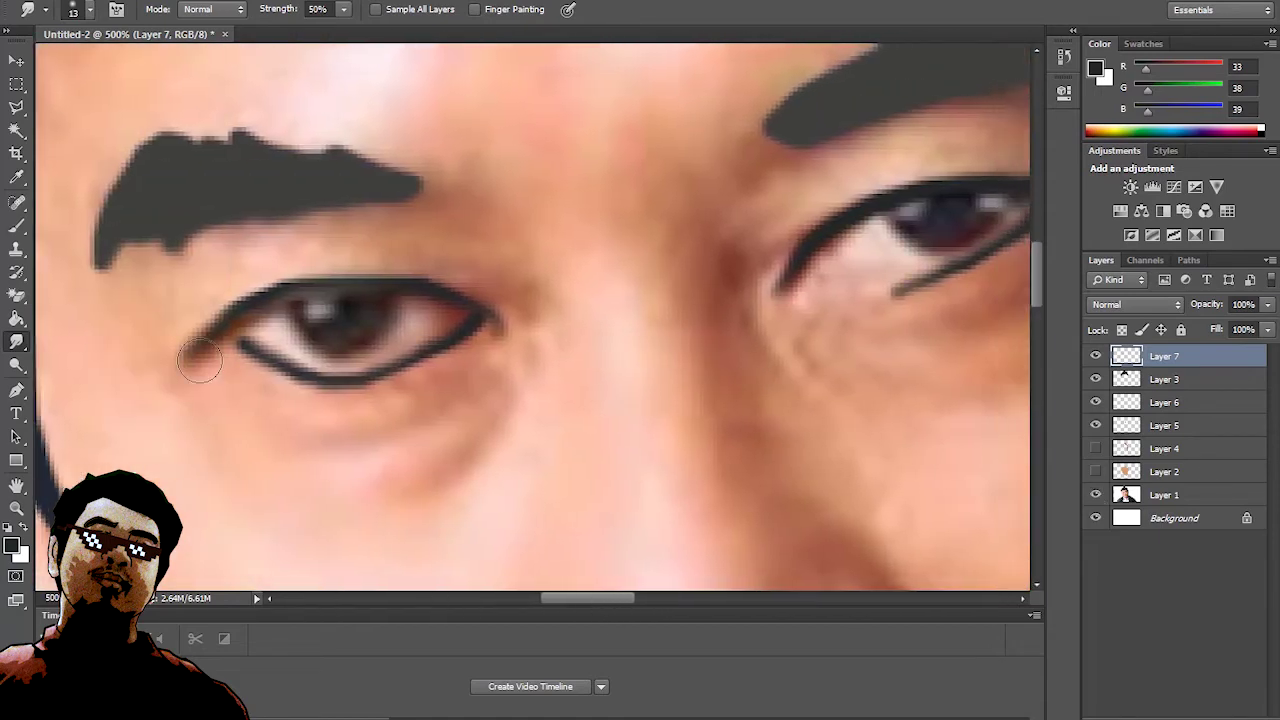
- Erase and soften the tip of the left eye's lower liner, then add empty Layer 8
drag(17, 295, 60, 296)
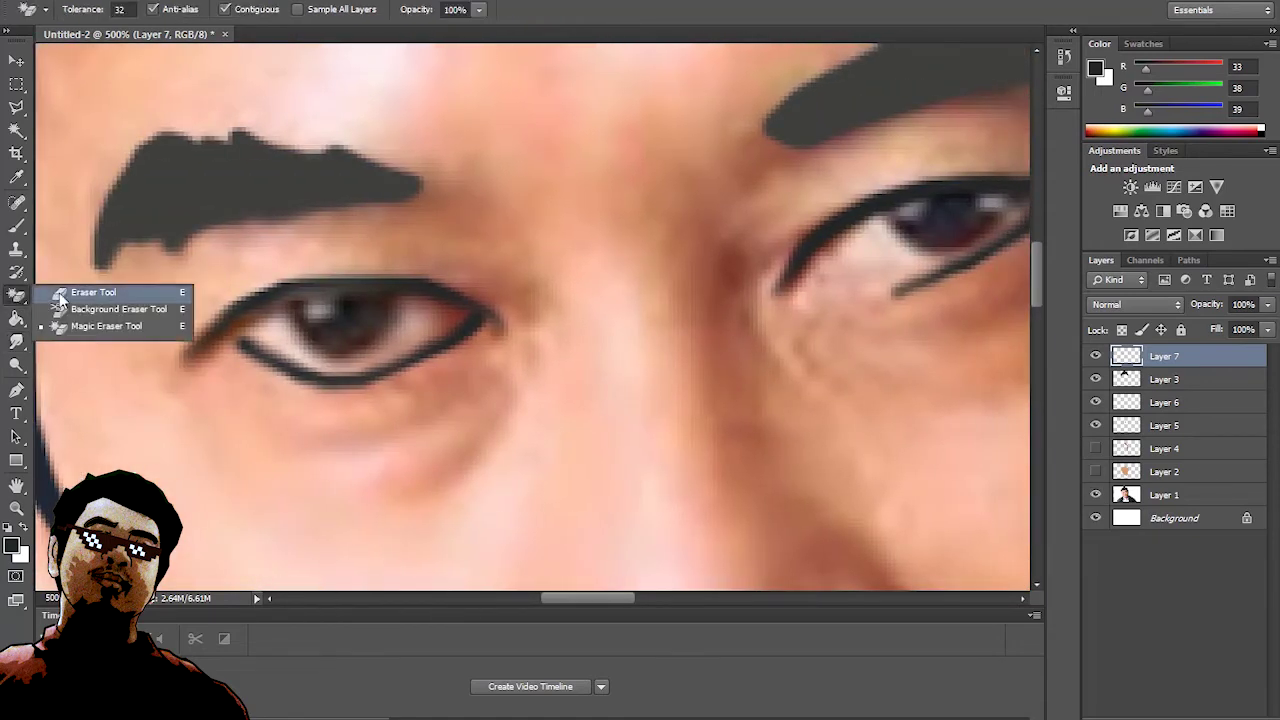
click(60, 293)
drag(405, 368, 470, 331)
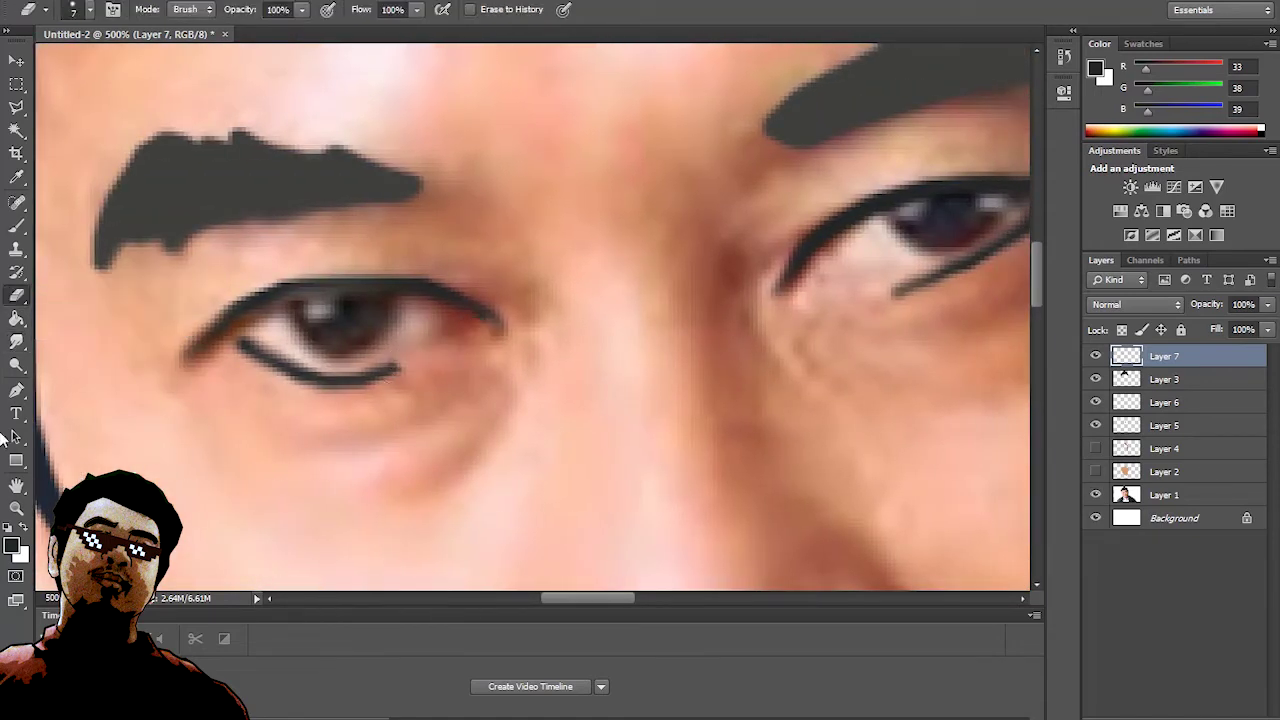
key(r)
drag(388, 370, 405, 376)
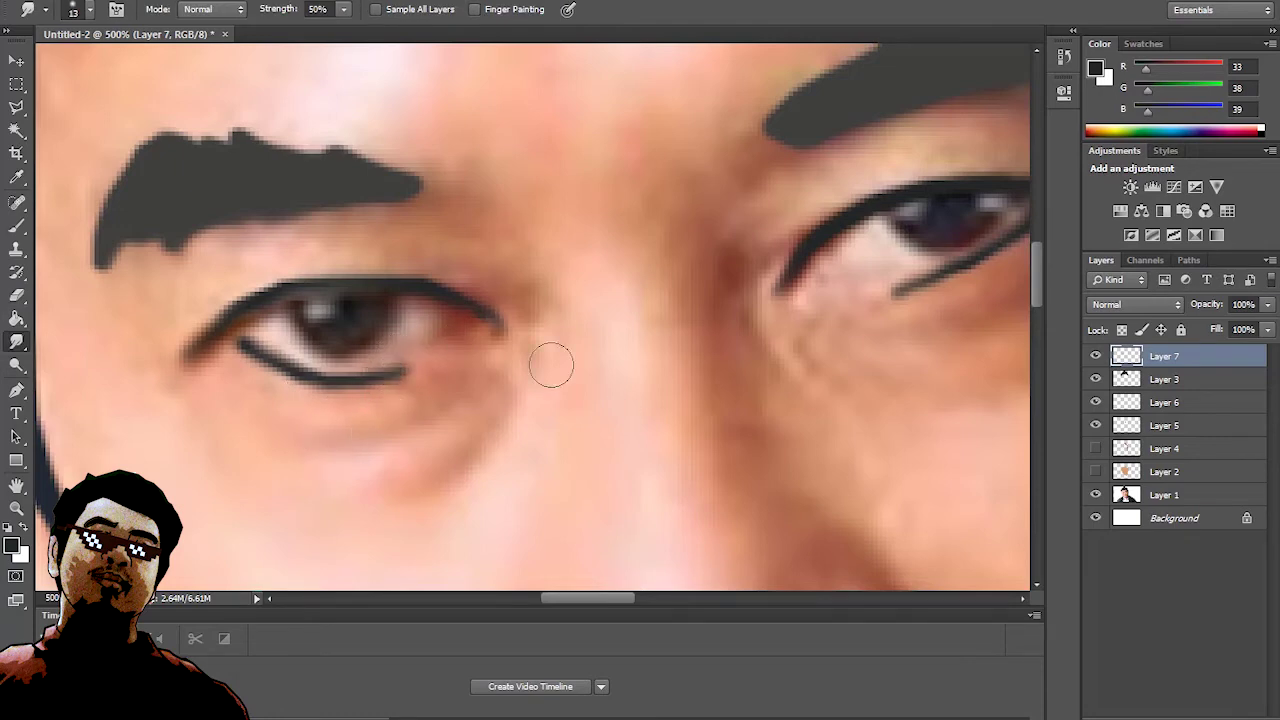
key(ctrl+shift+alt+n)
- Trace the left iris with a pen path, make it a selection and fill it black
click(17, 390)
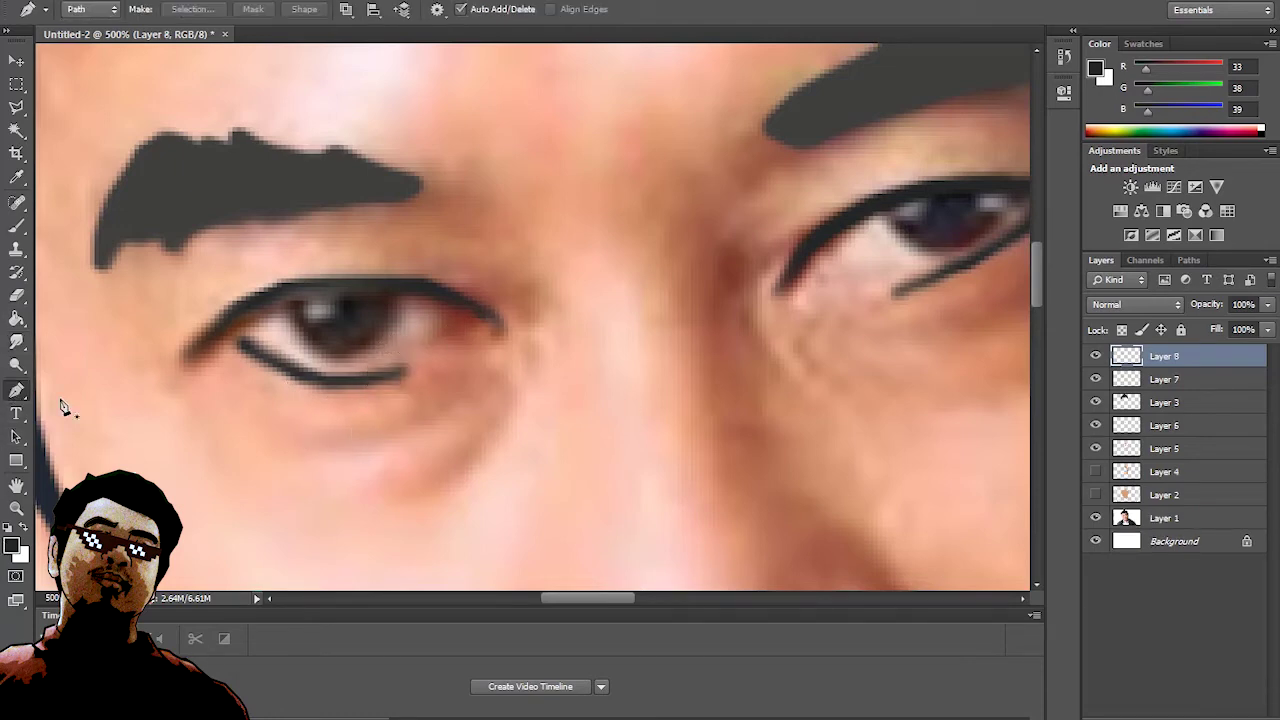
click(290, 305)
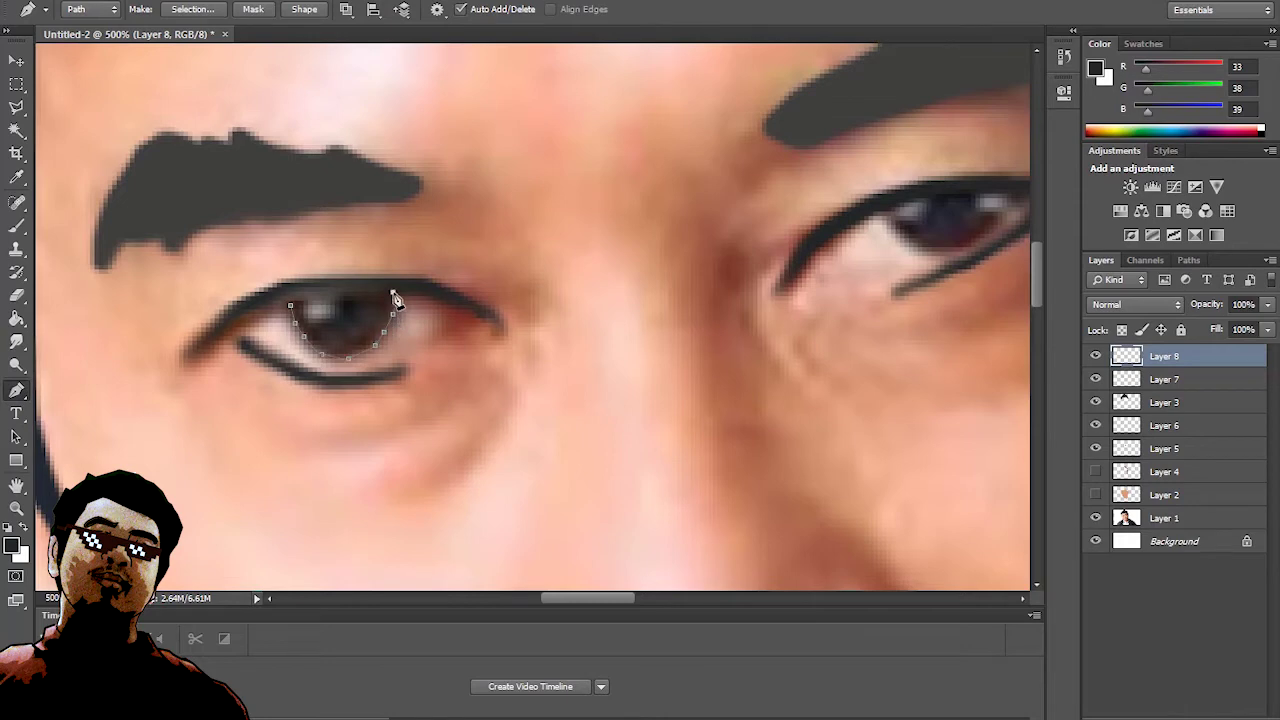
right_click(390, 330)
click(457, 408)
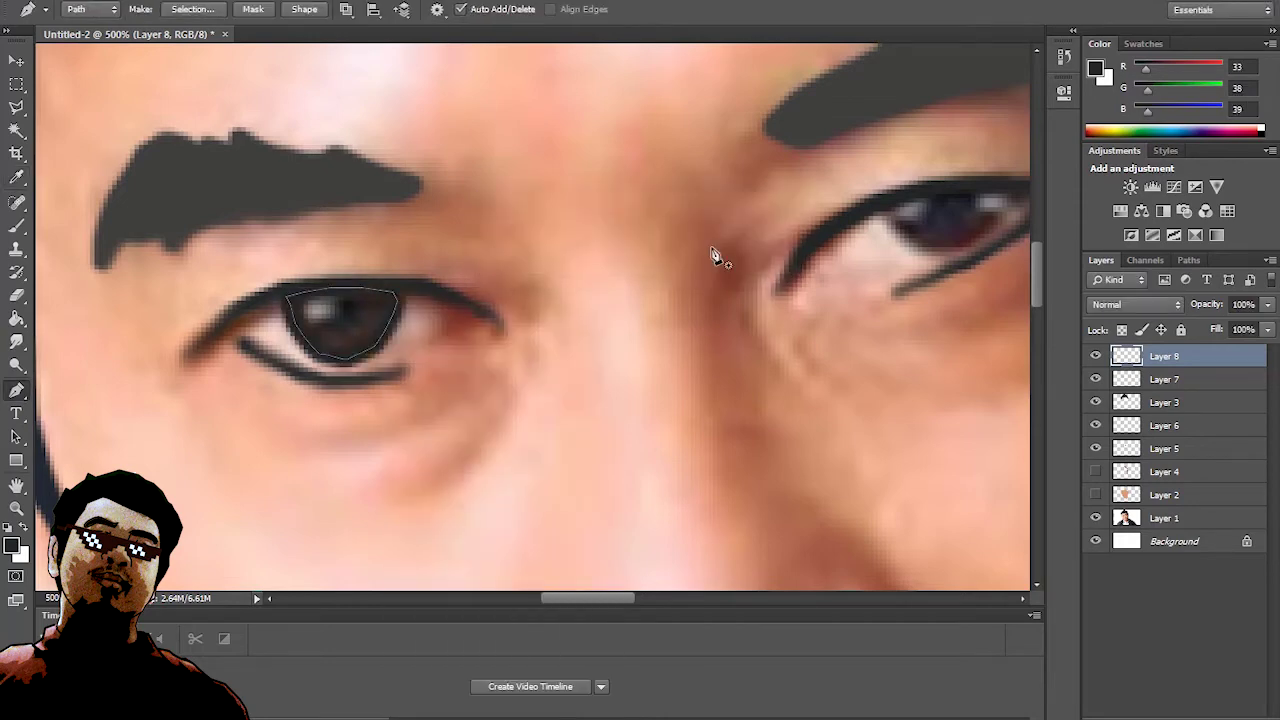
key(Return)
click(458, 209)
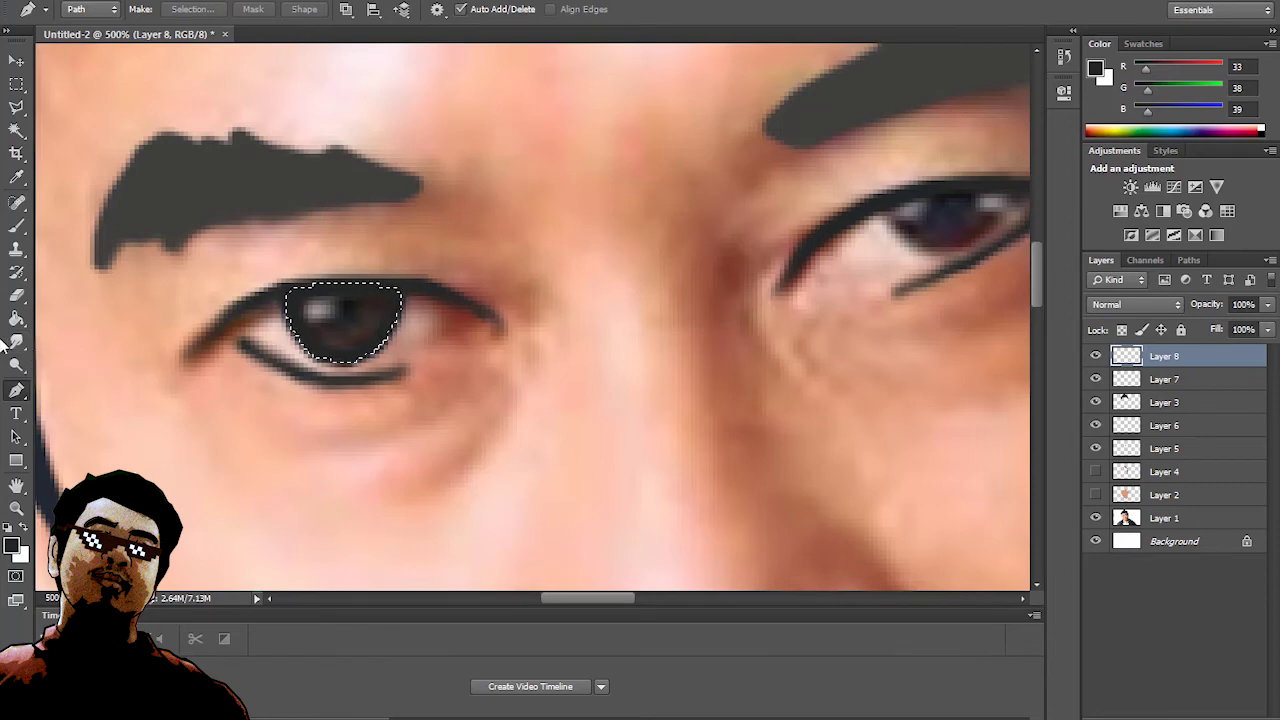
key(g)
click(337, 330)
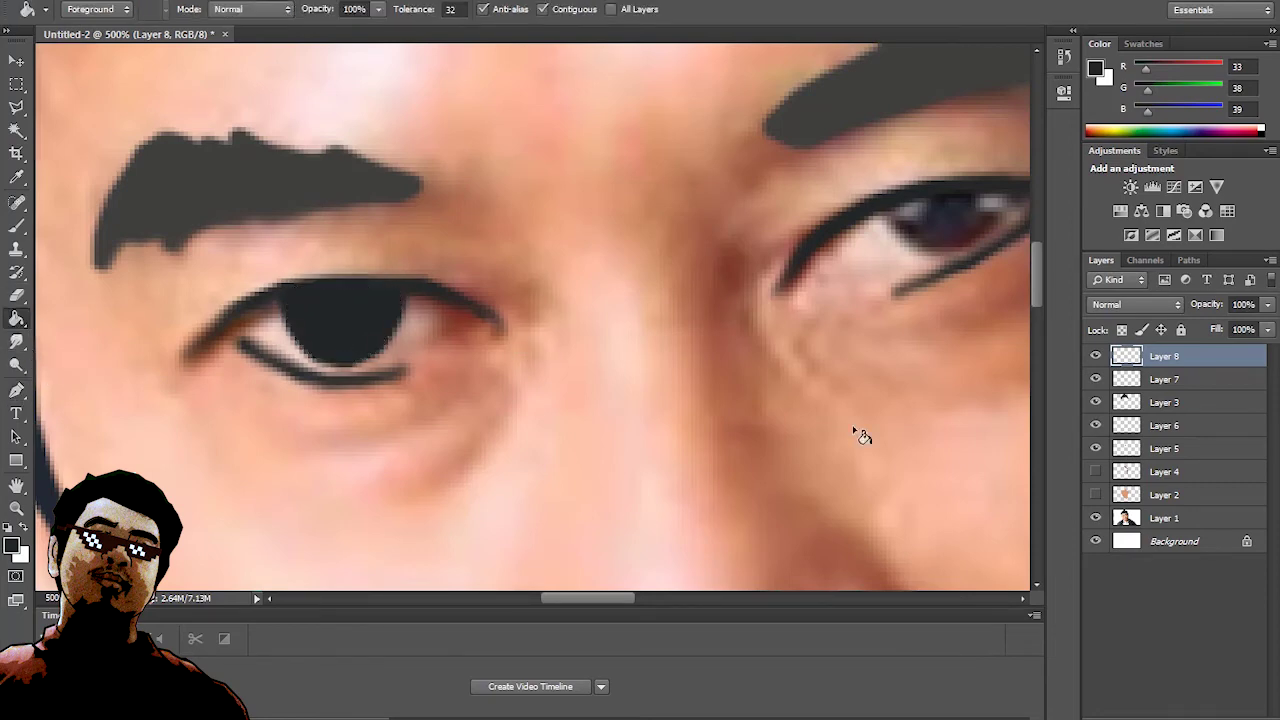
scroll(615, 486, right, 5)
- Fill the right iris black the same way, deselect, and hide Layer 8
click(16, 393)
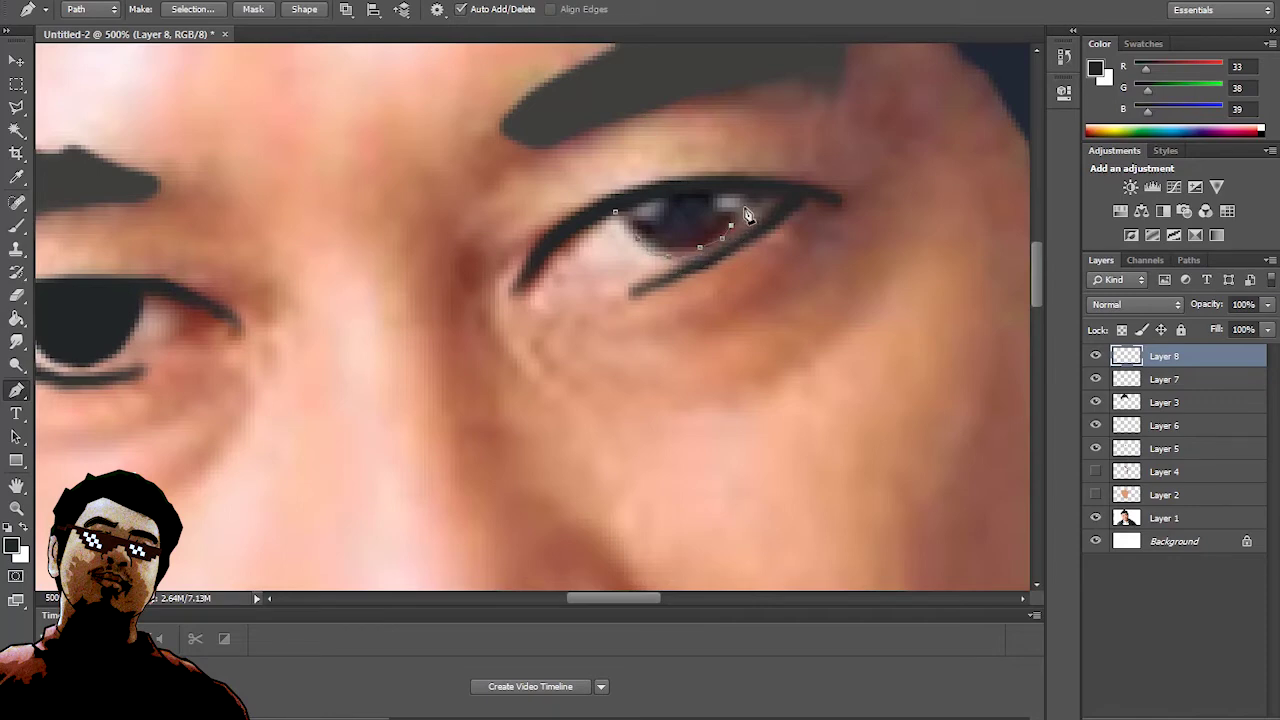
click(637, 214)
right_click(637, 214)
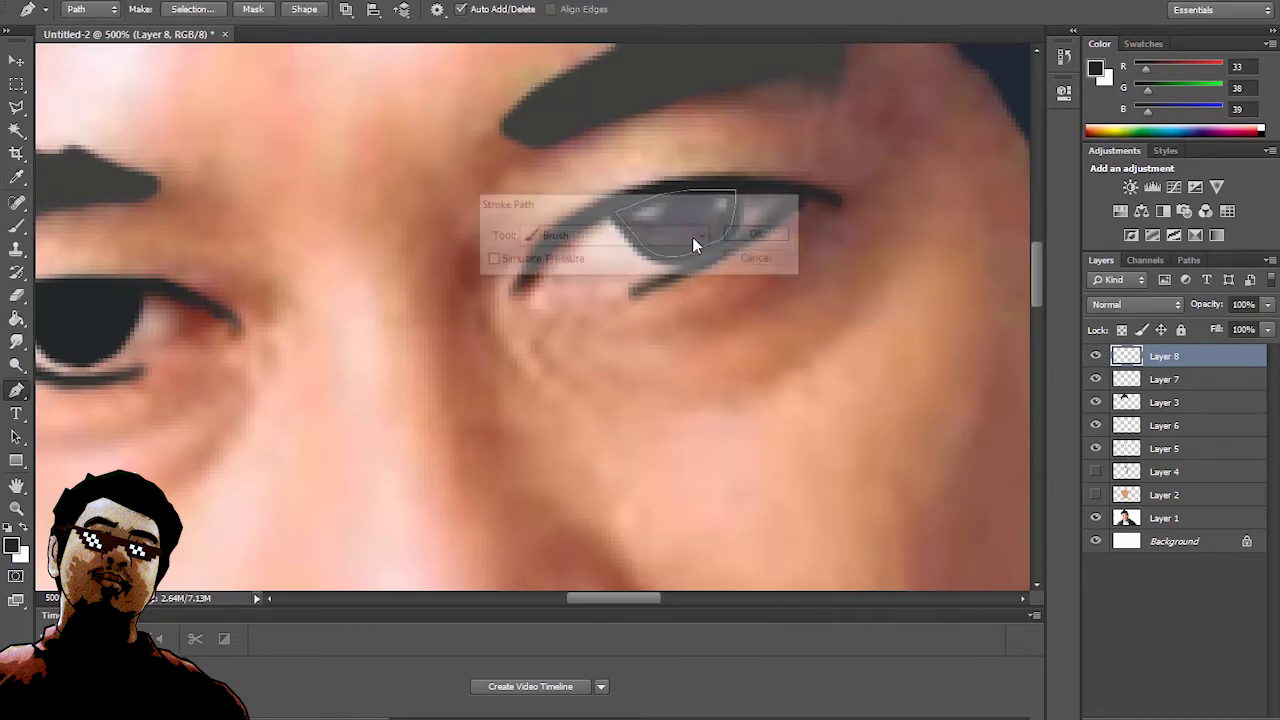
click(692, 237)
key(Return)
click(454, 211)
key(g)
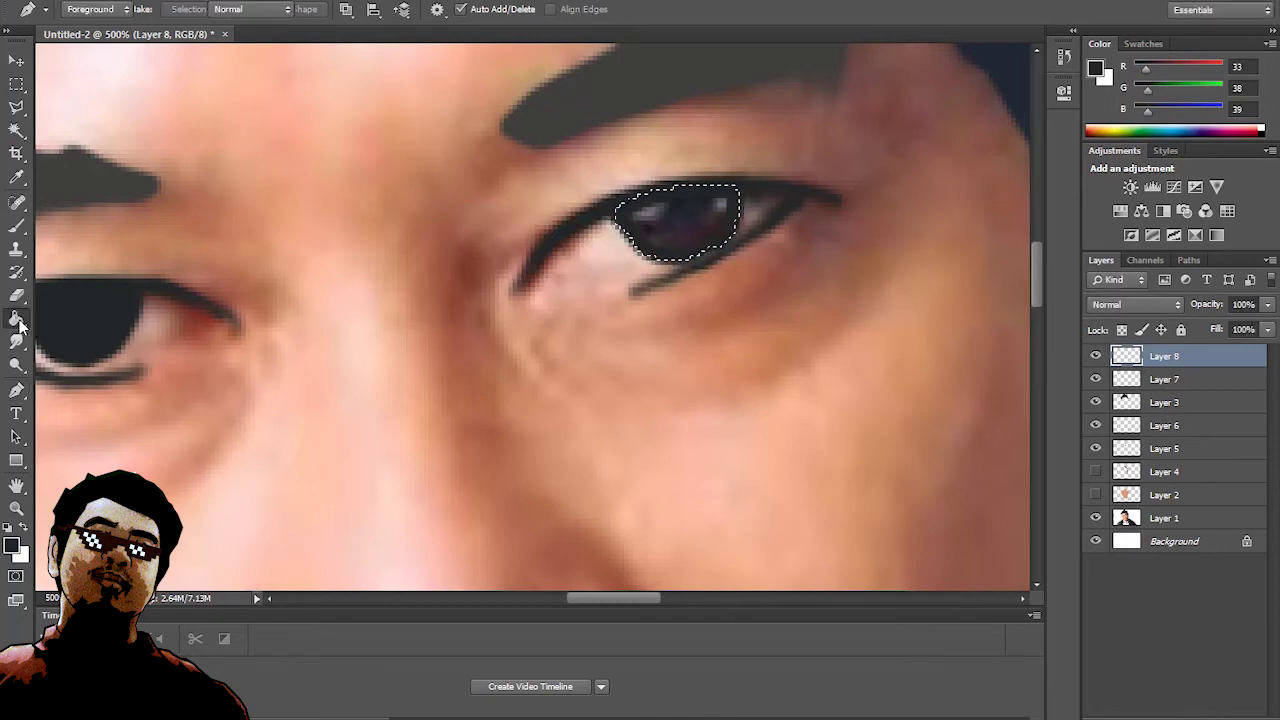
click(660, 240)
key(ctrl+d)
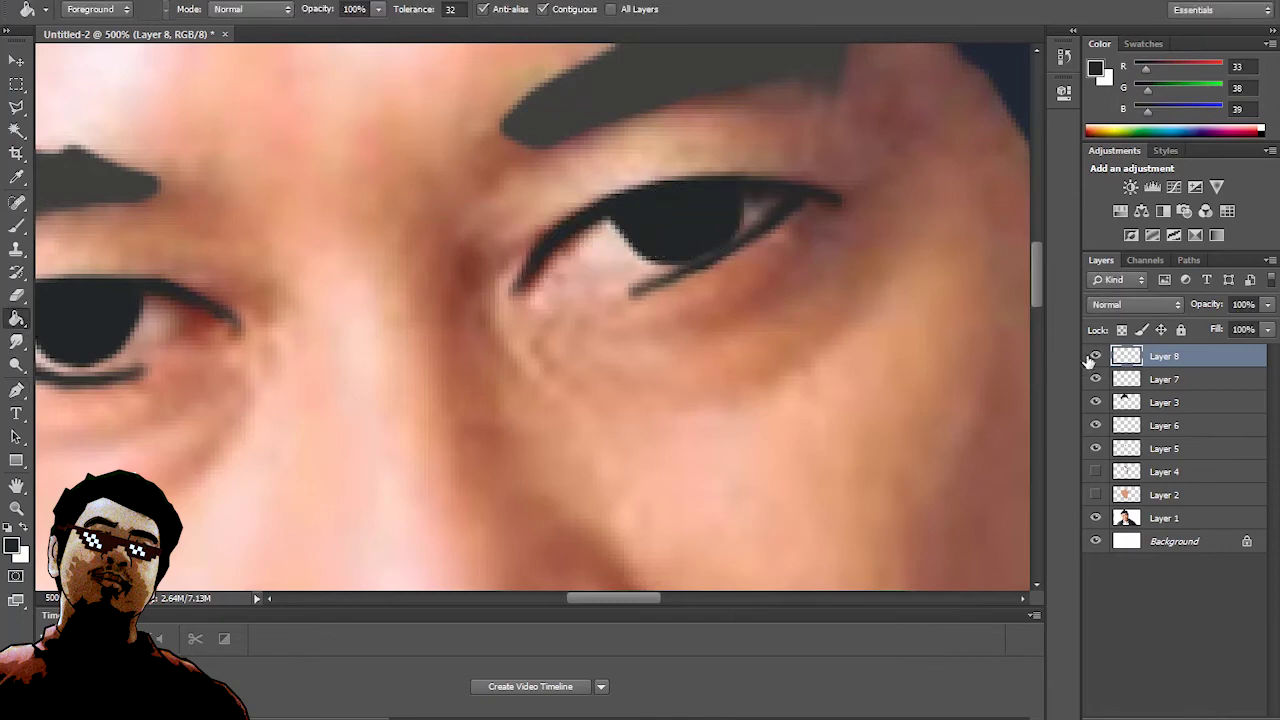
click(1095, 356)
- Set white as the brush colour and paint catchlight dots in both eyes on new Layer 9
key(b)
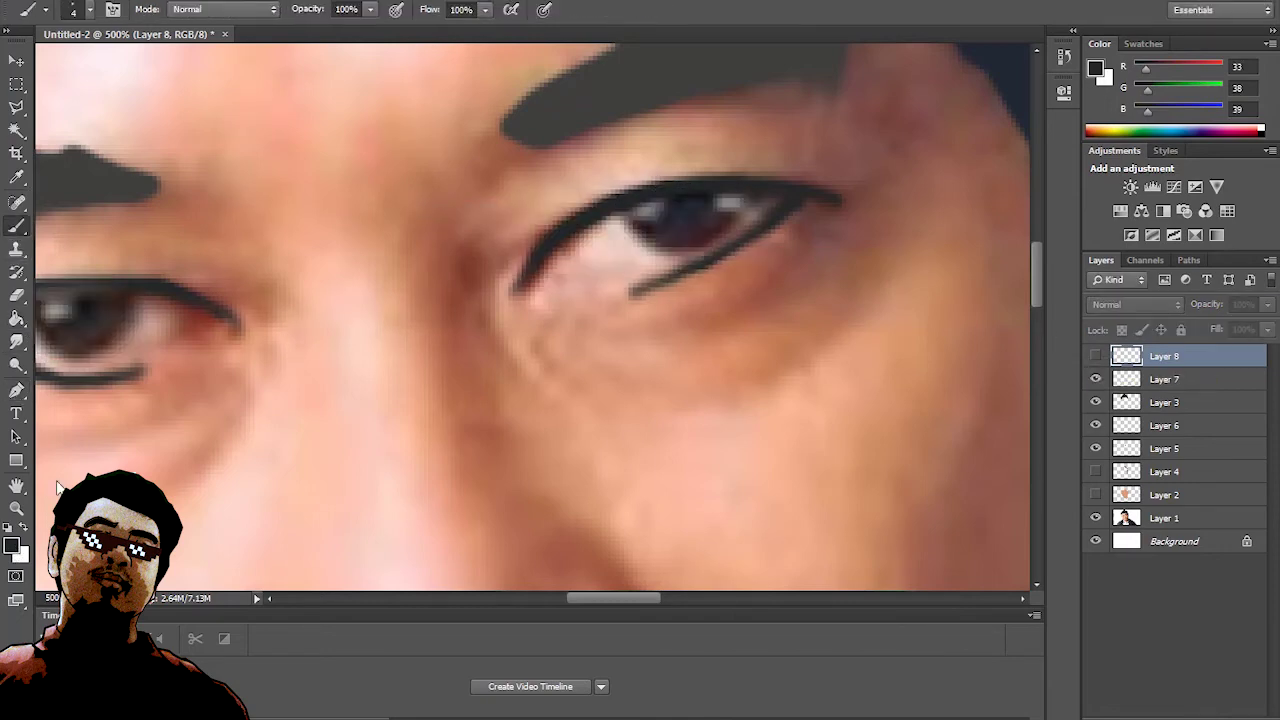
click(11, 545)
click(709, 208)
key(Return)
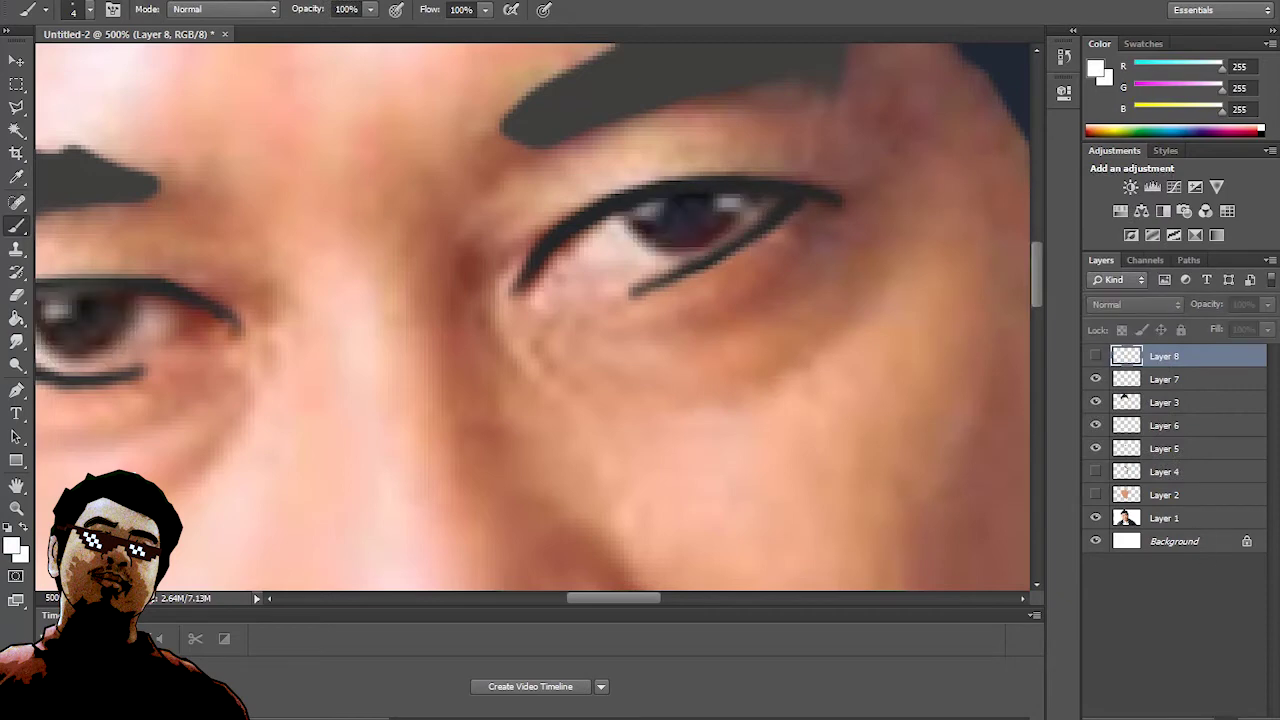
key(ctrl+shift+alt+n)
click(645, 212)
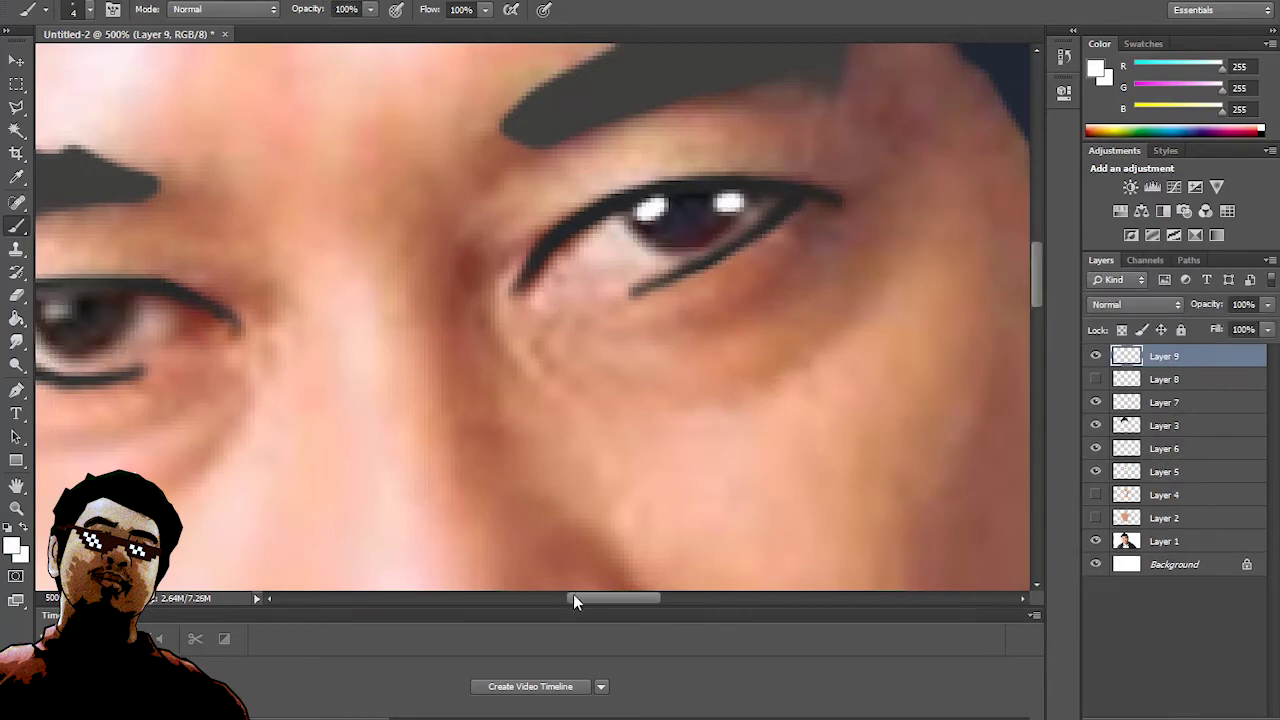
mouse_move(578, 598)
mouse_down()
mouse_move(544, 598)
mouse_move(586, 610)
mouse_up()
click(374, 308)
- Toggle the photo and iris layers to check the drawing, leaving the iris and skin layers visible
click(1096, 541)
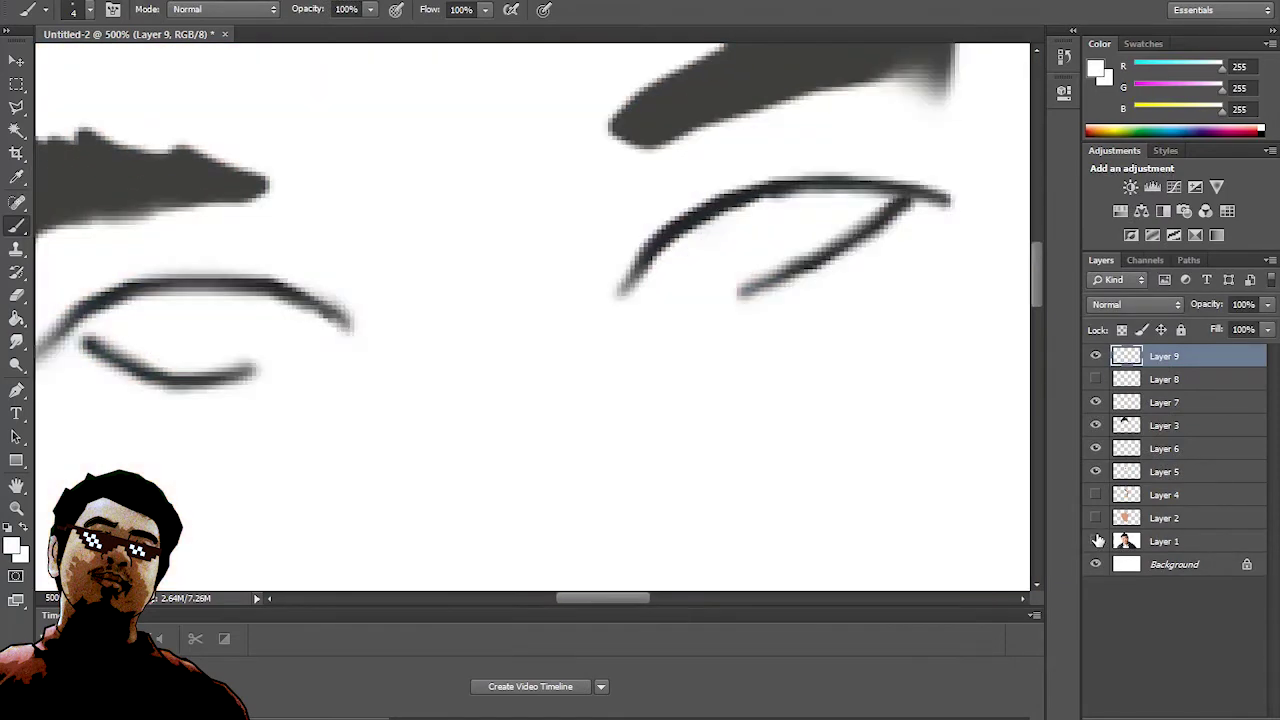
click(1096, 379)
click(1096, 541)
scroll(538, 530, up, 2)
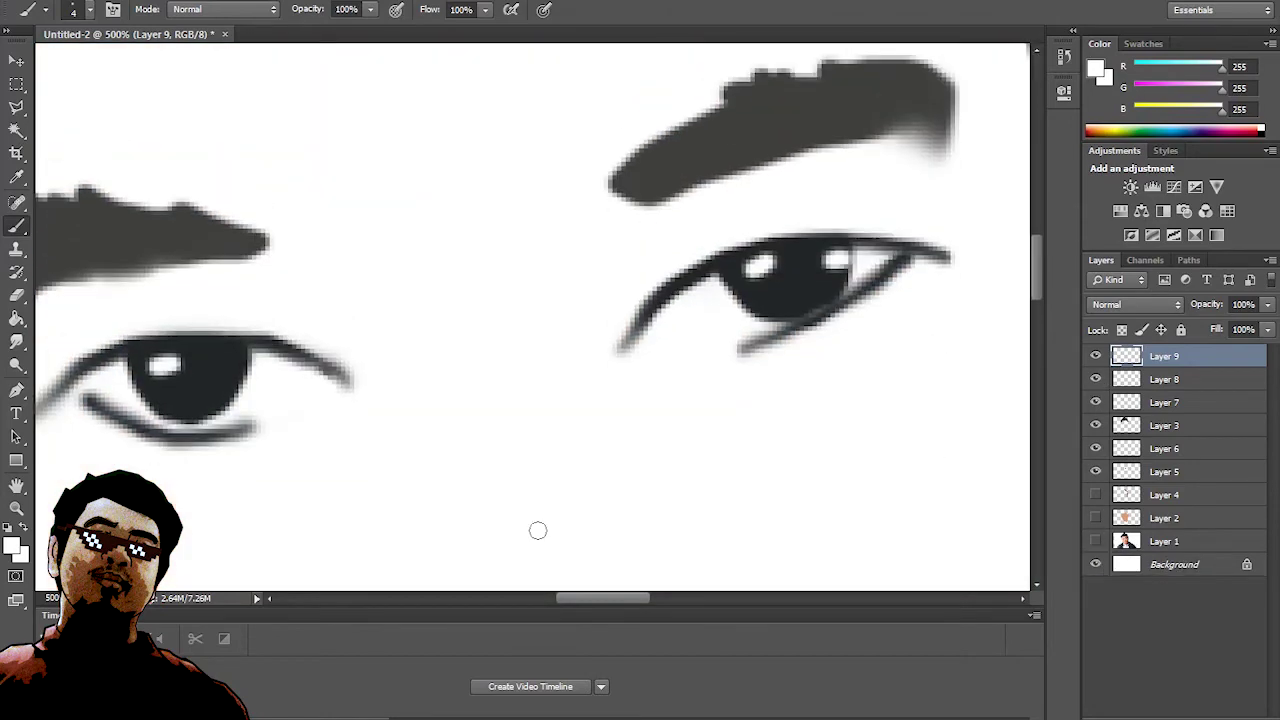
click(1096, 541)
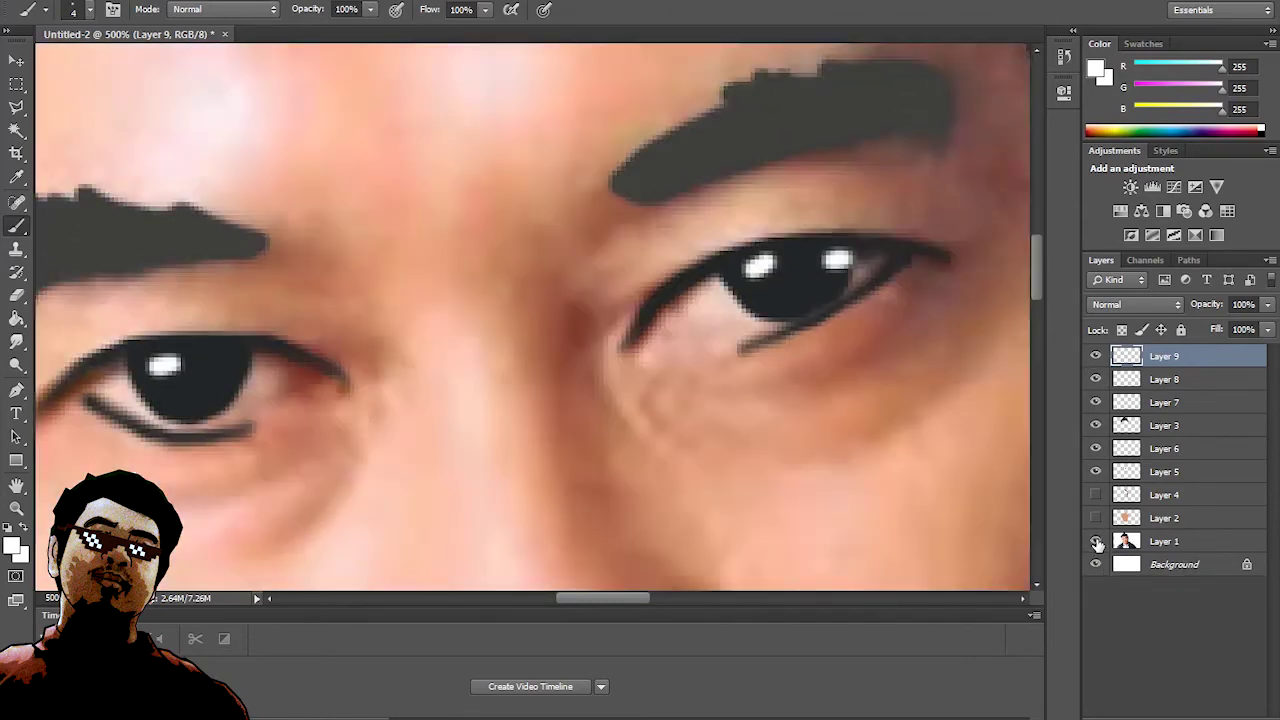
scroll(848, 396, down, 5)
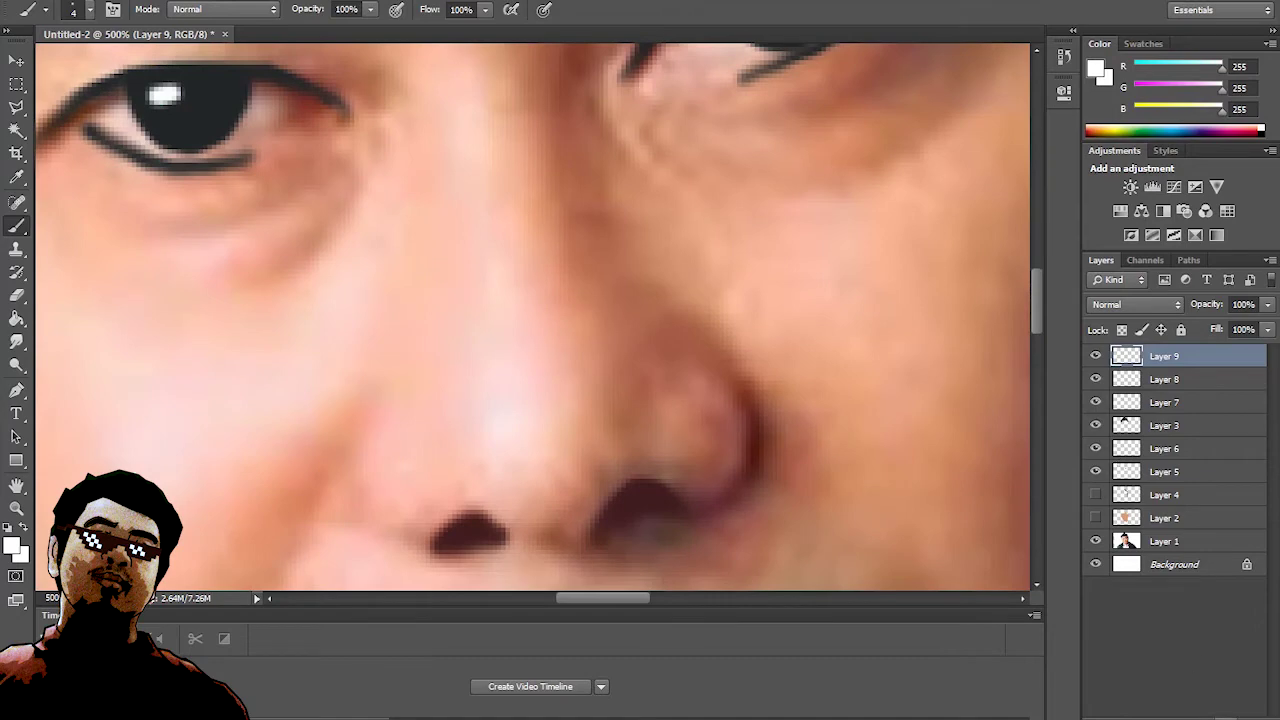
click(1096, 494)
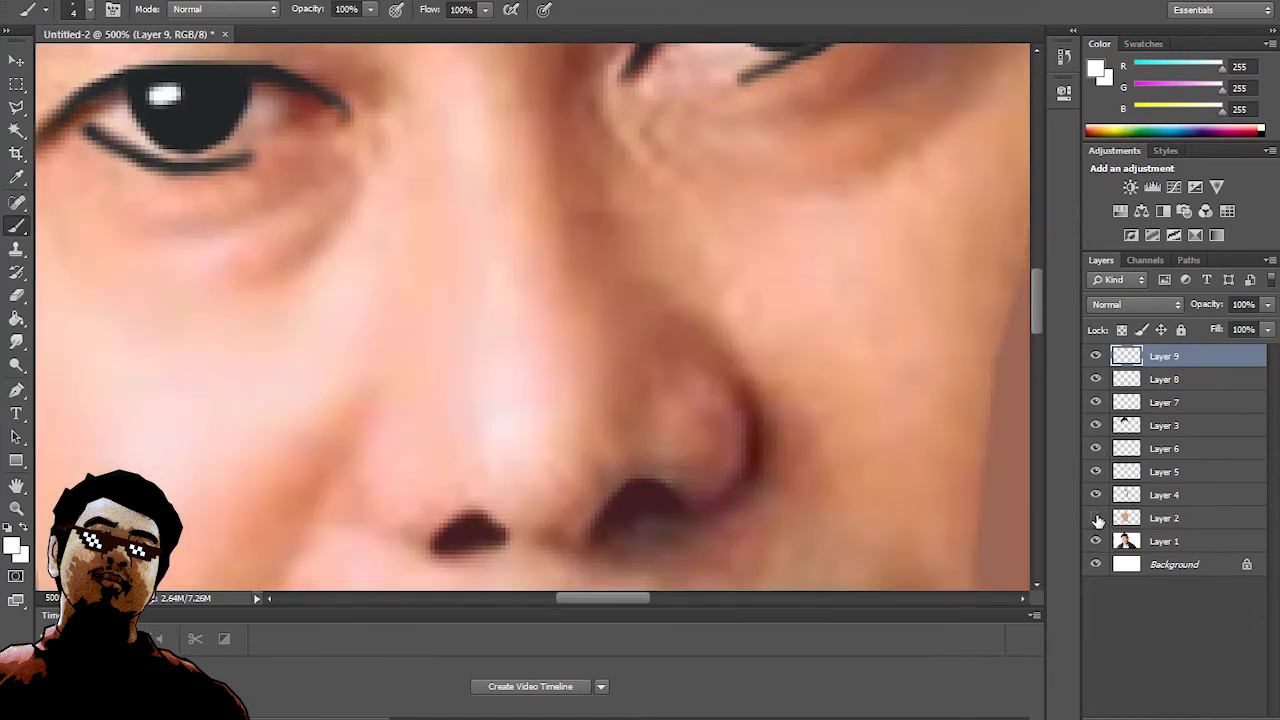
- On Layer 5, draw a sampled dark red line along the nose's right edge and smudge it
click(1096, 541)
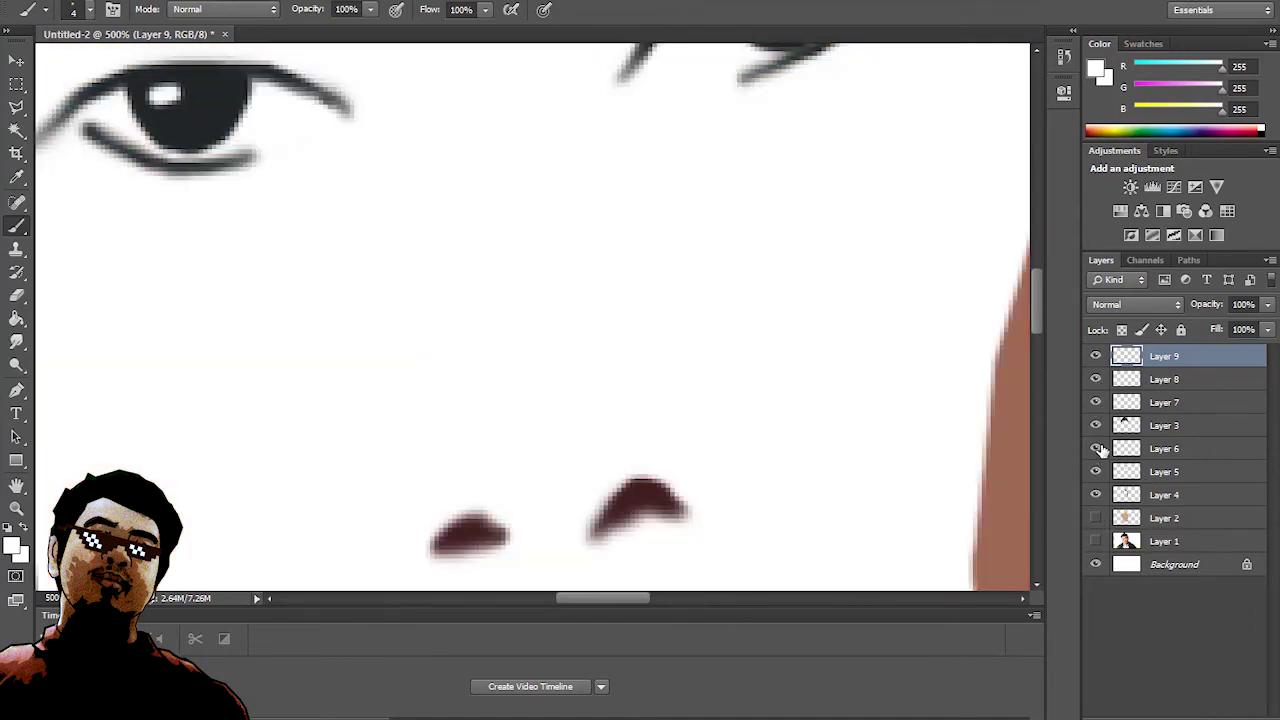
click(1097, 380)
click(1130, 471)
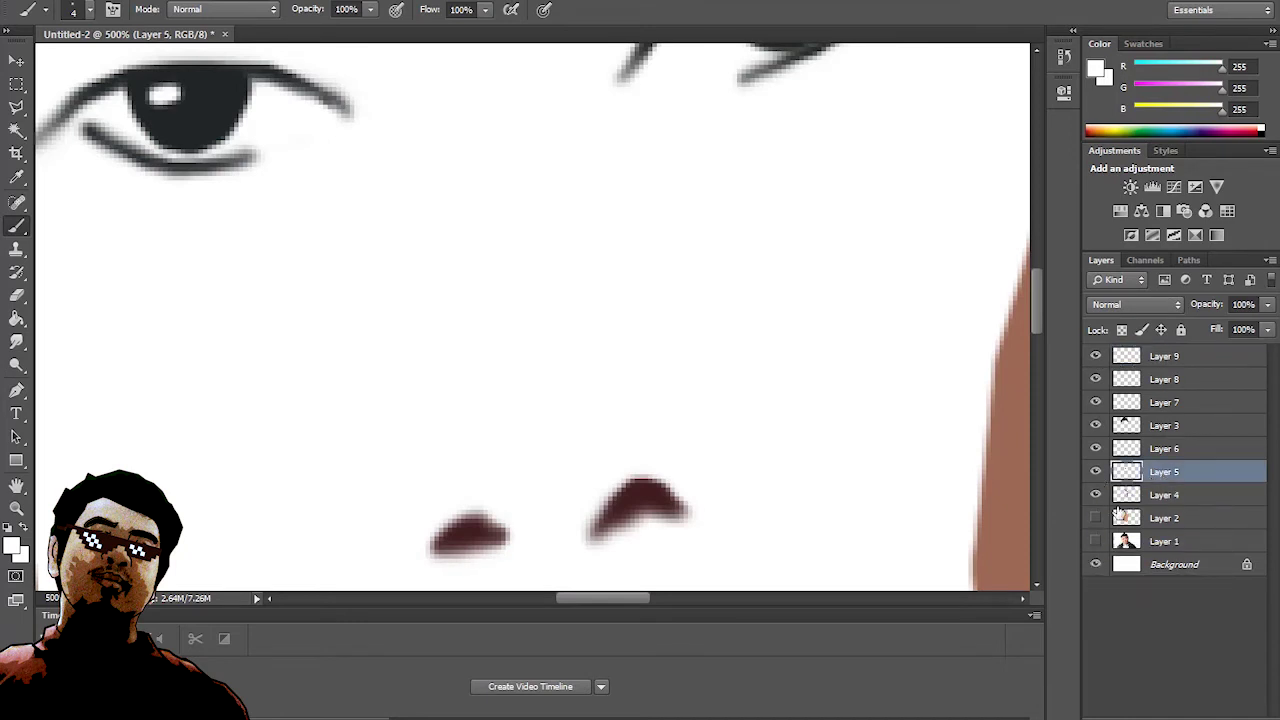
click(1096, 541)
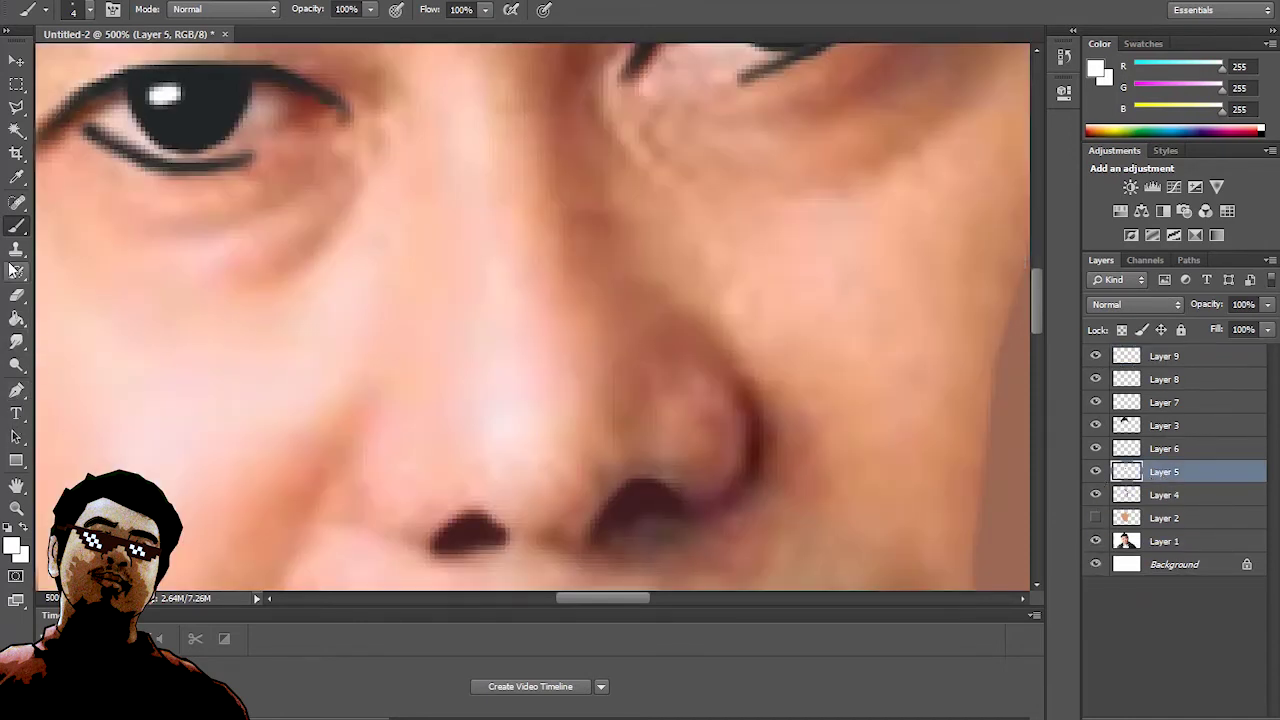
alt+click(465, 535)
drag(732, 505, 748, 405)
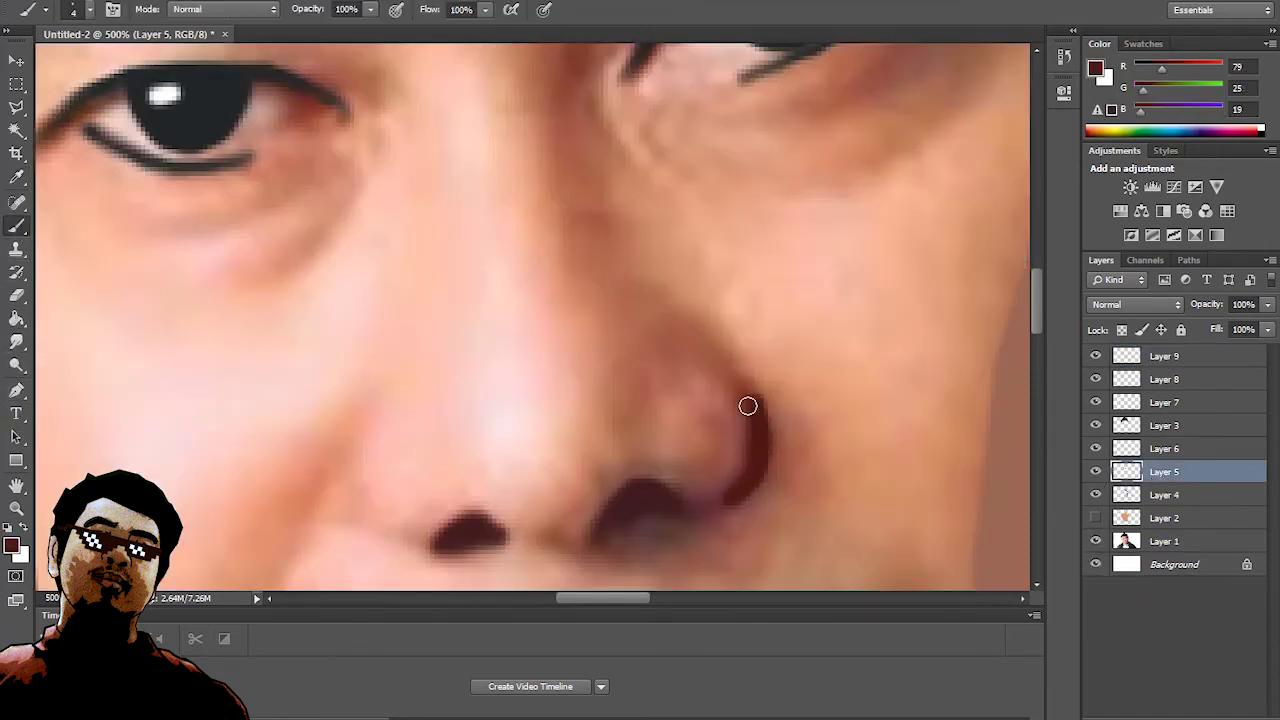
key(r)
mouse_move(762, 513)
mouse_down()
mouse_move(729, 466)
mouse_move(810, 438)
mouse_up()
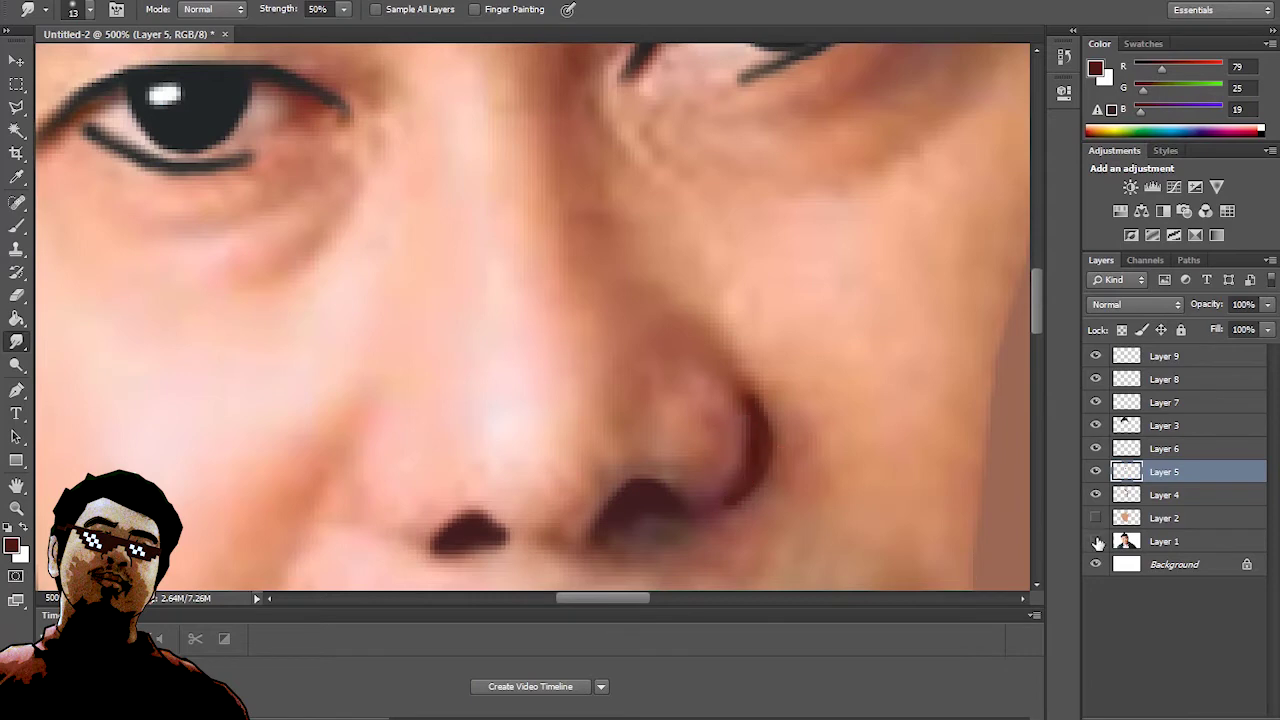
- Hide the brown skin layer (Layer 4) and the eyeliner layer (Layer 7)
scroll(449, 280, down, 2)
scroll(480, 260, down, 2)
scroll(482, 260, down, 1)
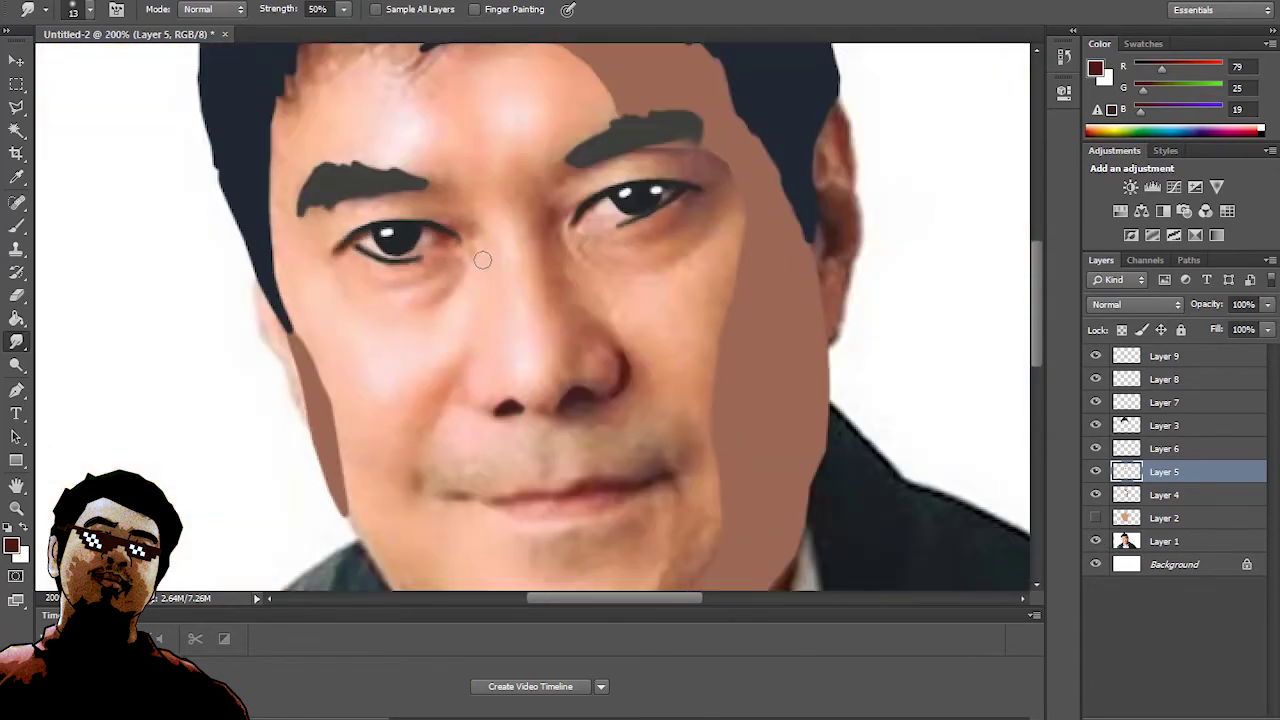
click(1094, 495)
scroll(1006, 514, down, 2)
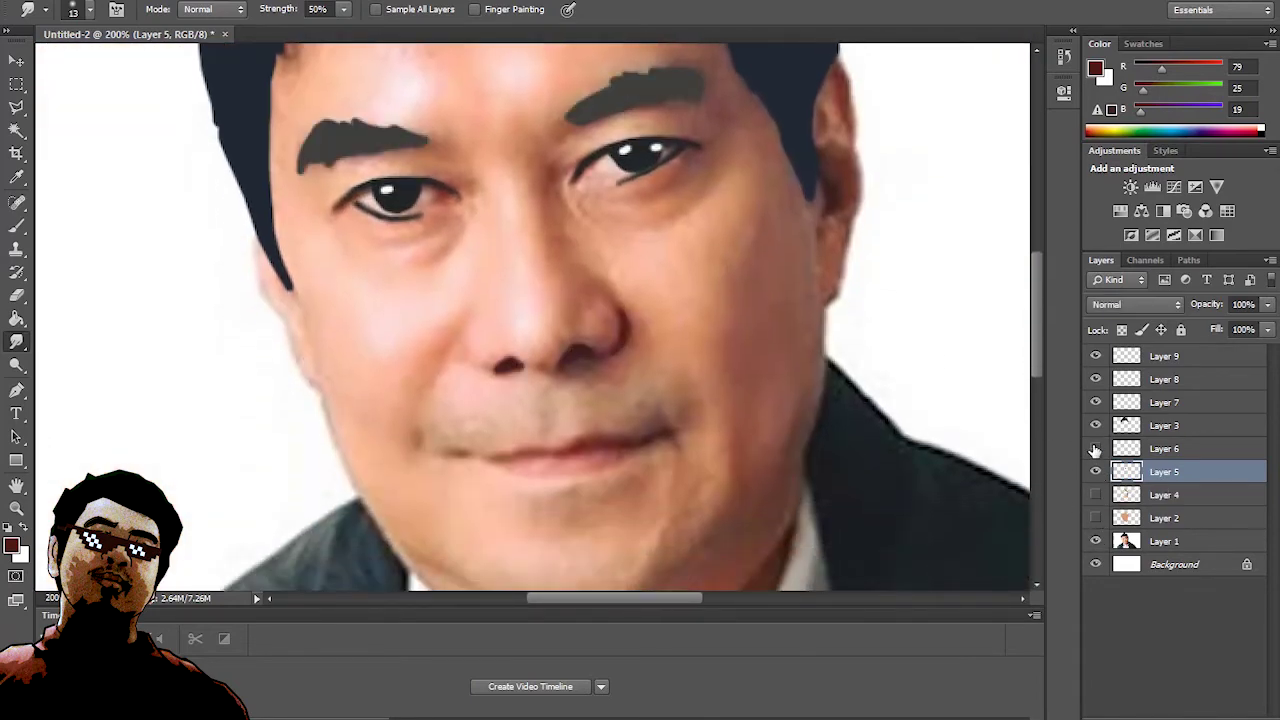
click(1096, 403)
- Add a new layer for the mouth and sample the dark red lip colour
key(ctrl+shift+alt+n)
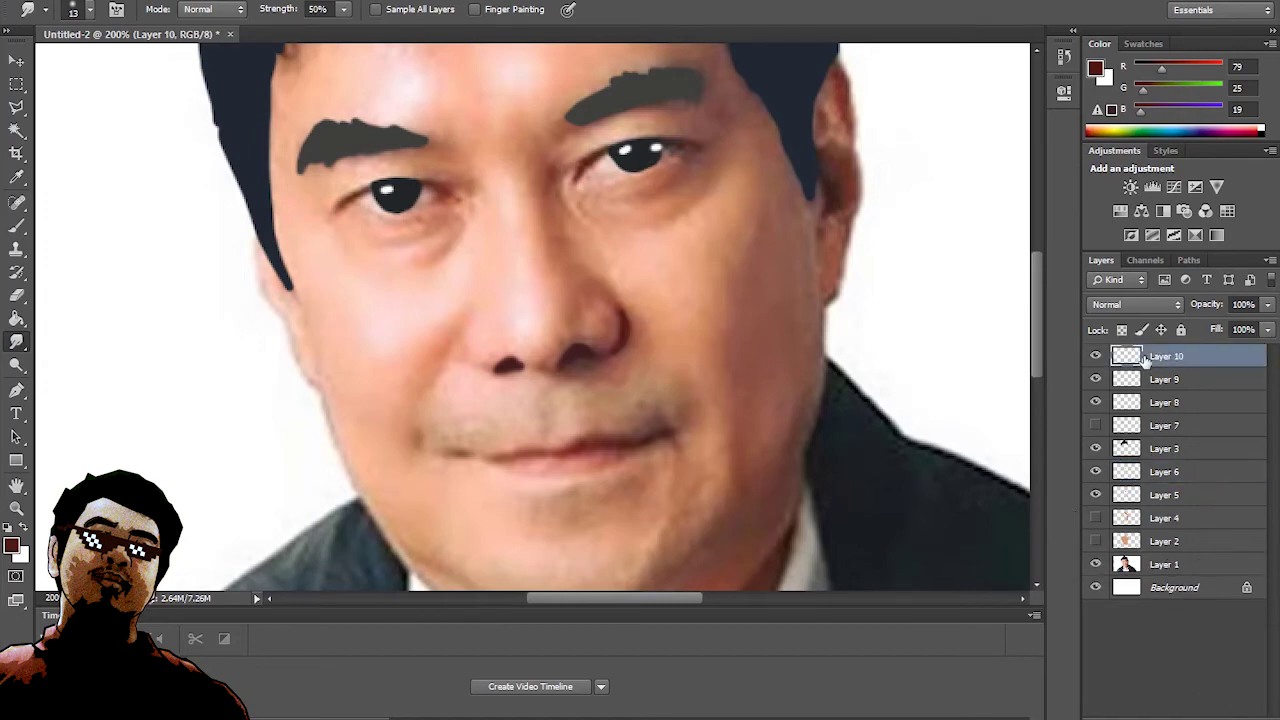
scroll(564, 320, down, 3)
scroll(564, 320, down, 3)
scroll(564, 320, up, 3)
key(i)
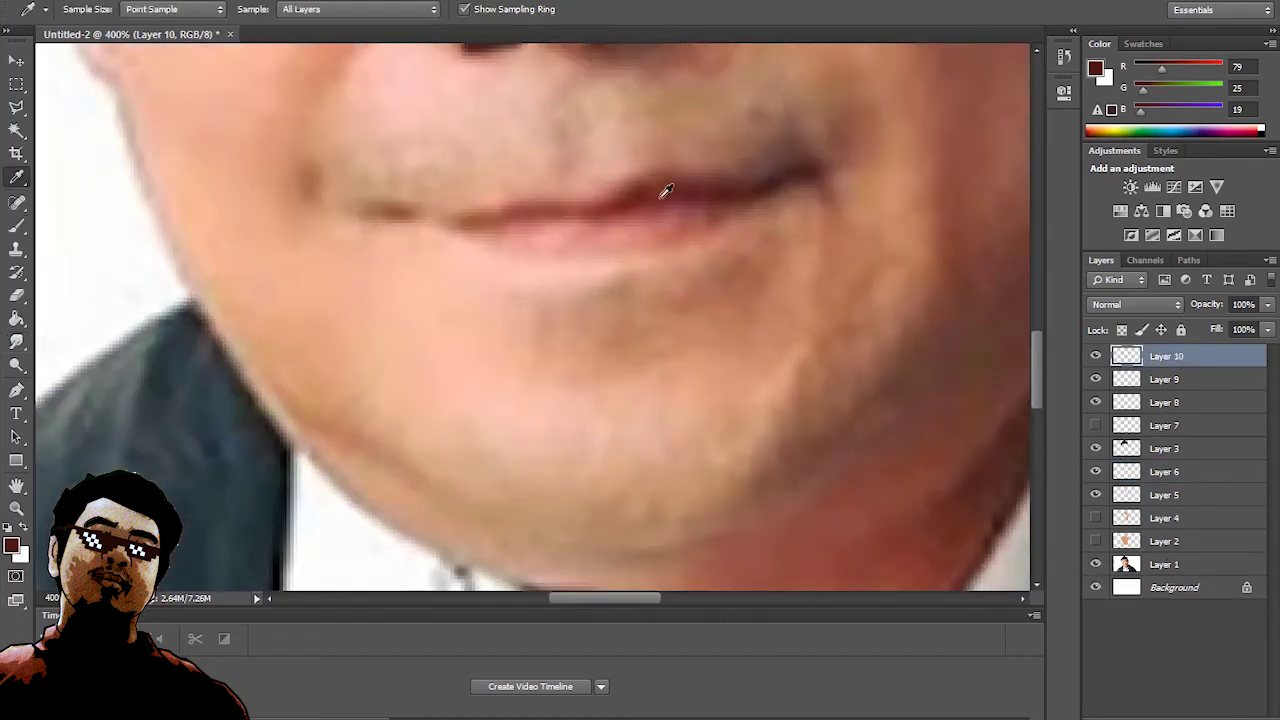
drag(666, 191, 651, 194)
scroll(503, 323, up, 3)
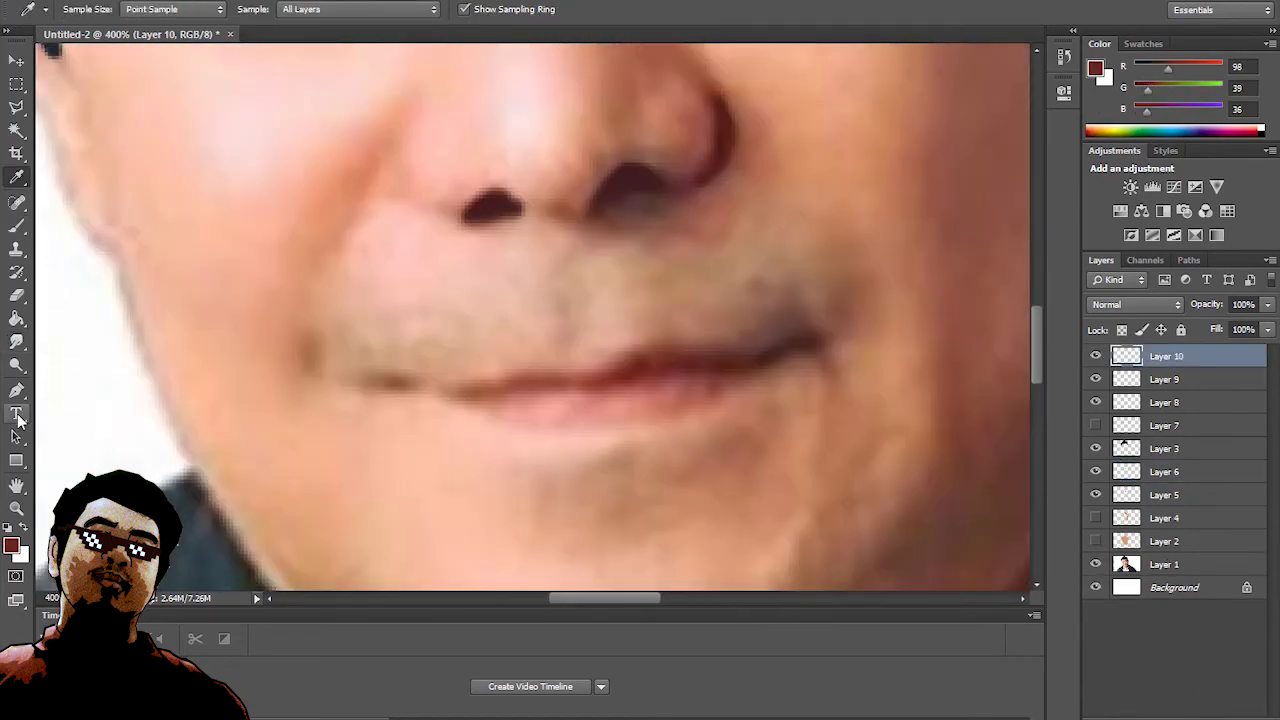
- Trace the line between the lips with a pen path and stroke it in dark red
click(16, 390)
drag(384, 386, 436, 388)
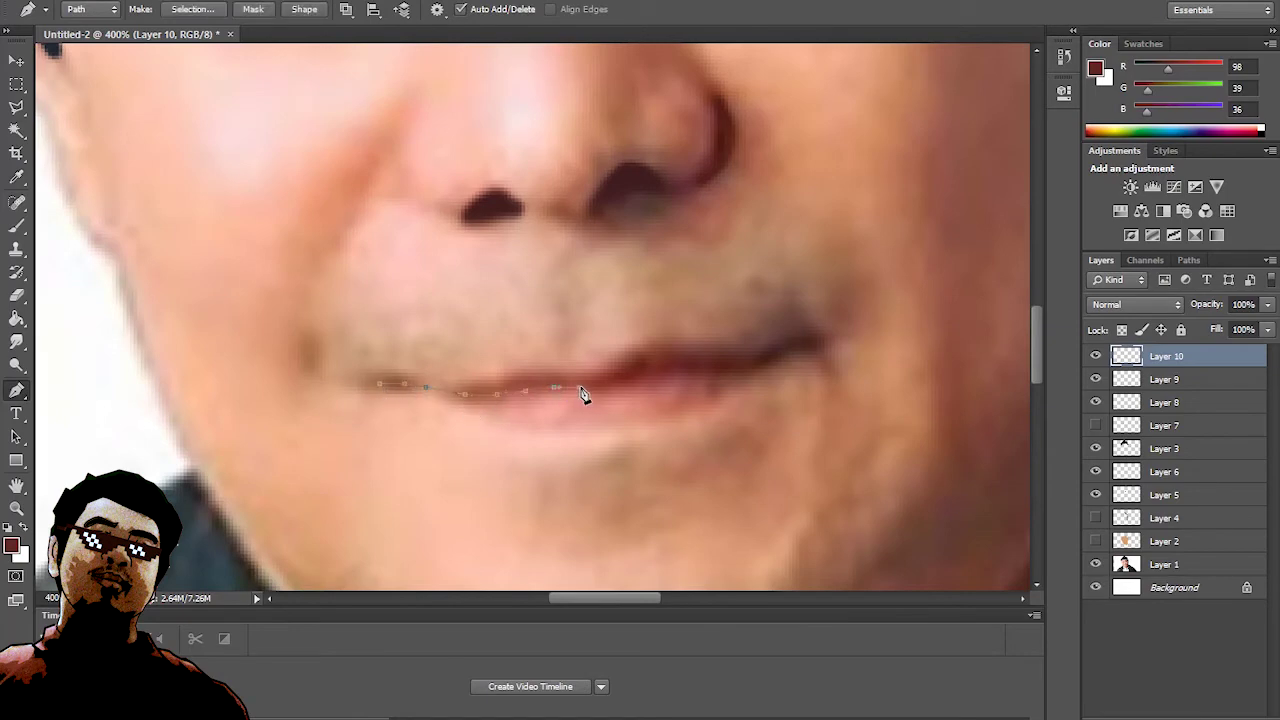
drag(607, 386, 636, 385)
drag(676, 369, 688, 368)
right_click(698, 376)
click(760, 440)
key(Return)
right_click(700, 371)
click(760, 395)
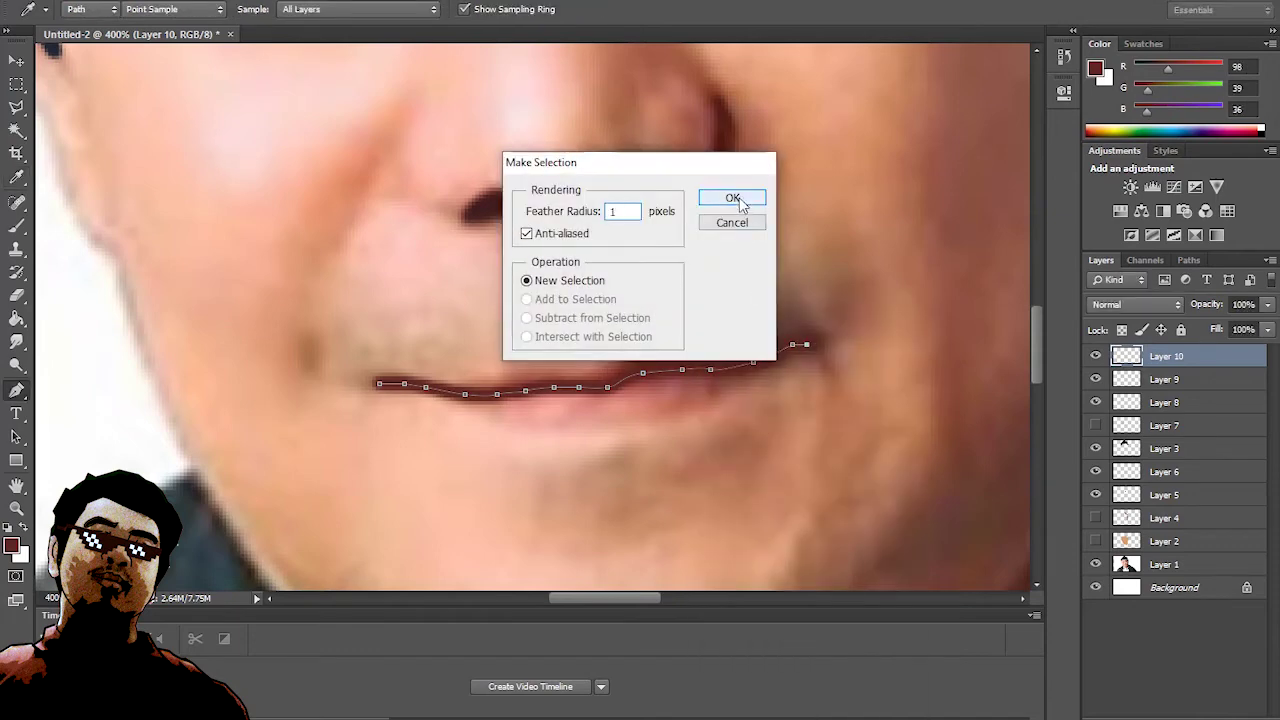
key(Return)
- Smudge the mouth line's right end upward, then view the whole portrait
key(r)
drag(791, 352, 820, 340)
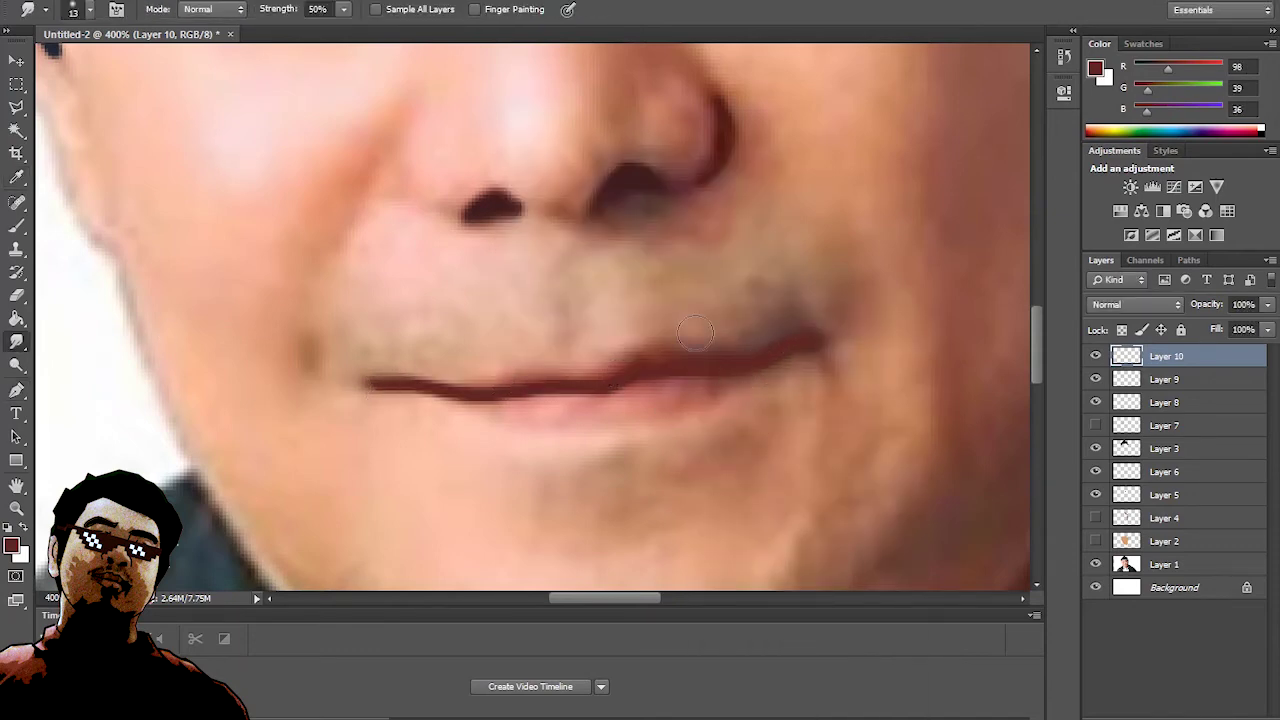
key(ctrl+1)
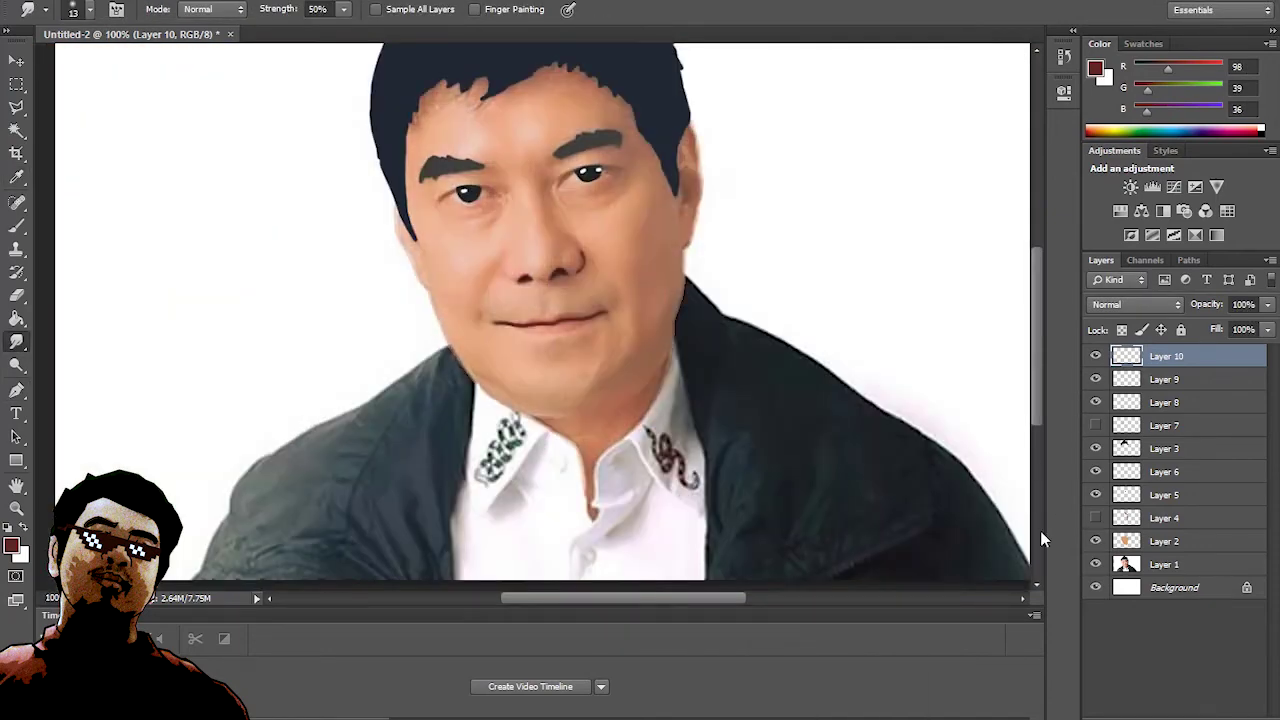
- Show the eyeliner layer again and try Layer 2 opacities, ending at 100%
click(1164, 541)
click(1267, 304)
drag(1262, 322, 1226, 322)
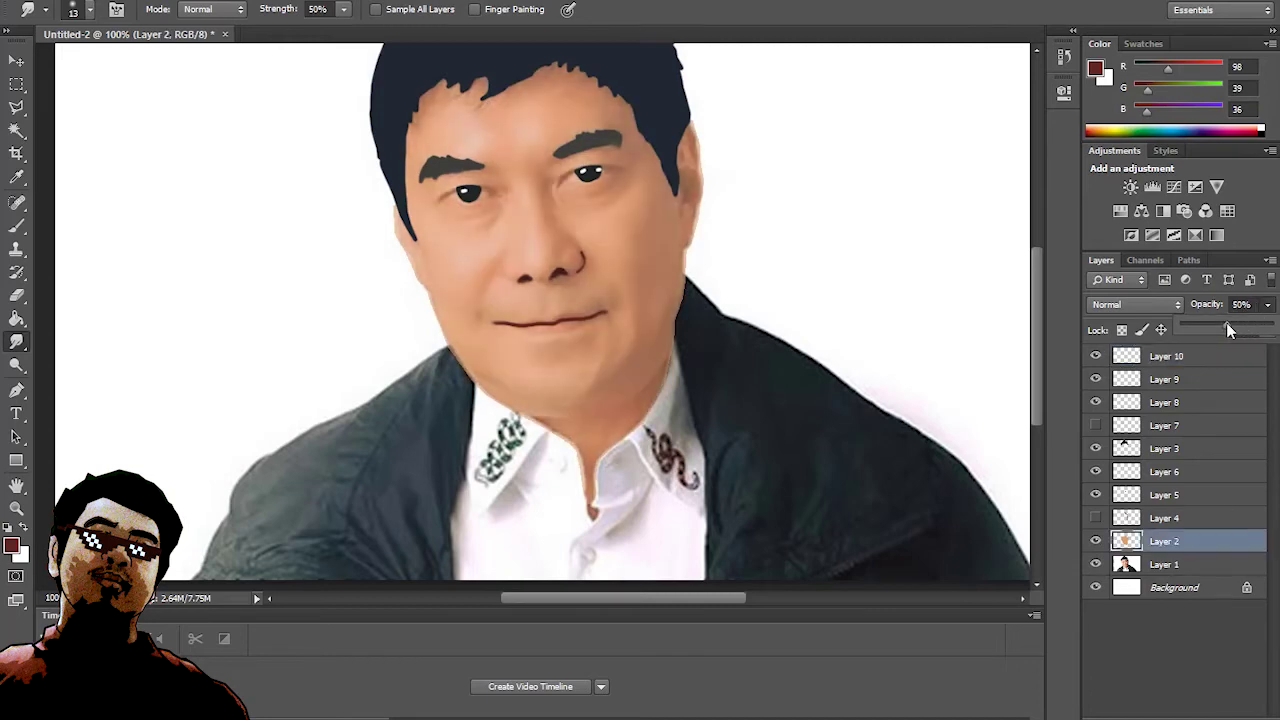
click(1095, 425)
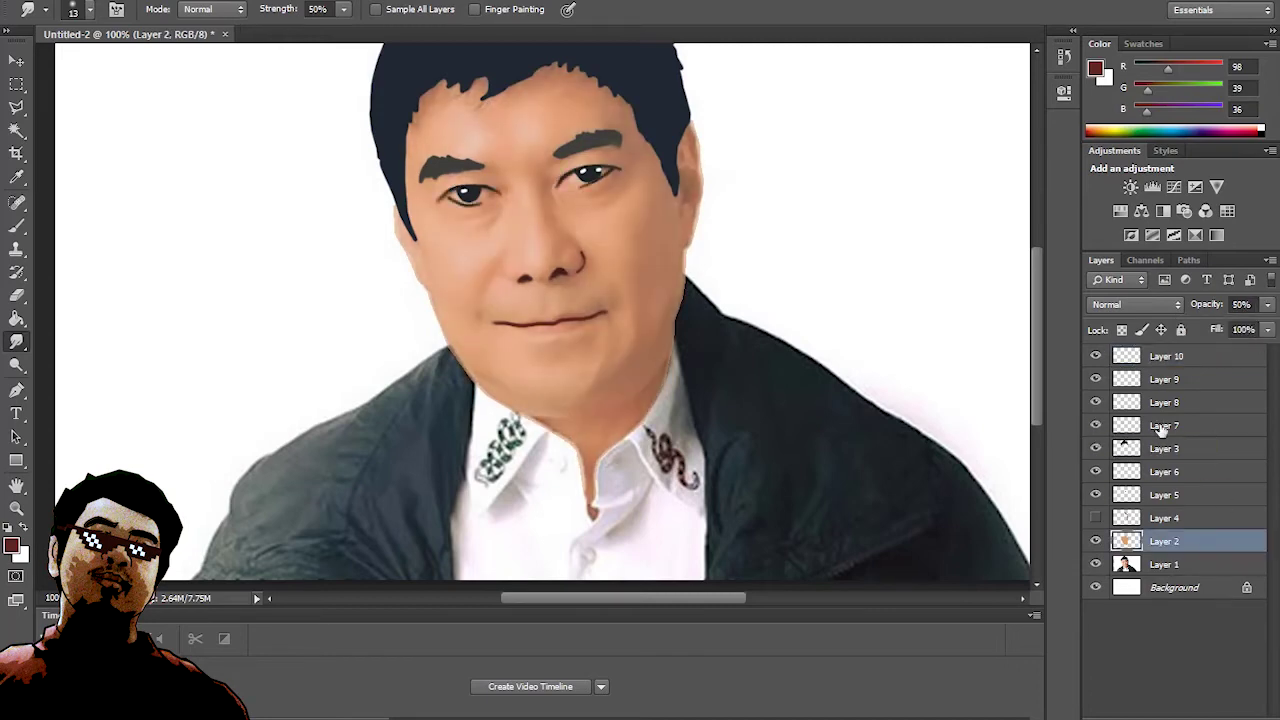
click(1122, 428)
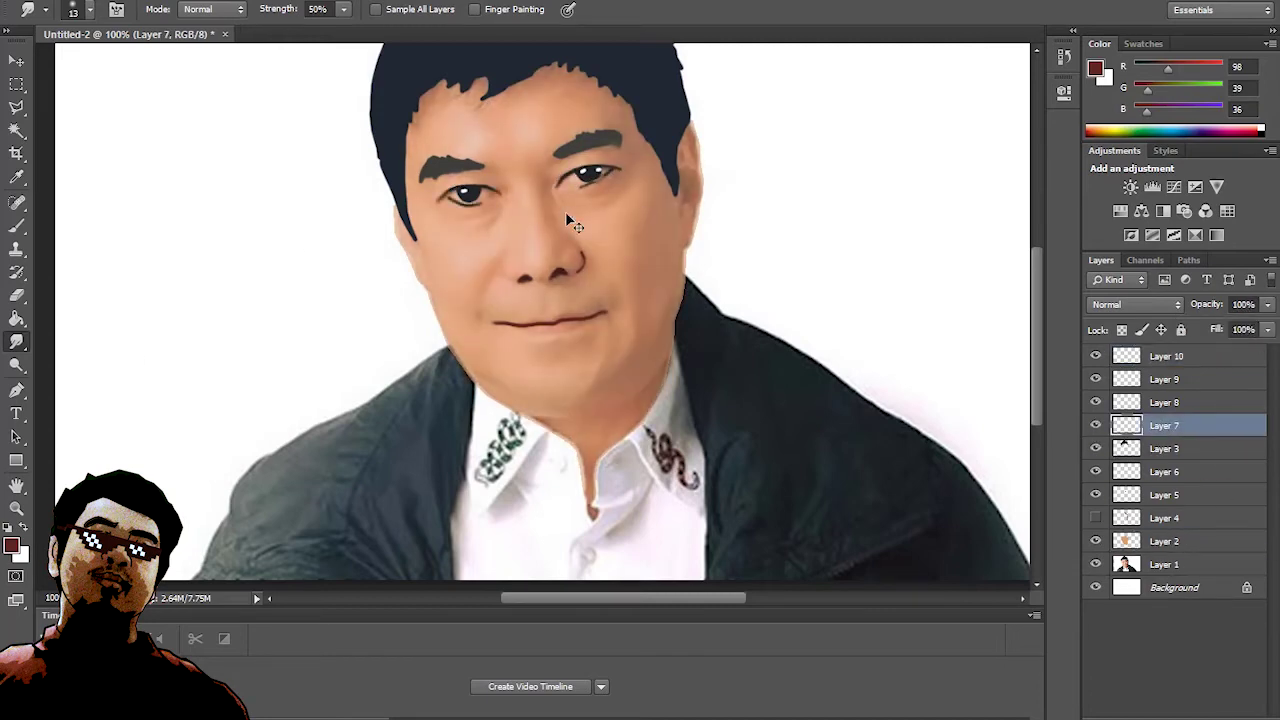
click(1164, 541)
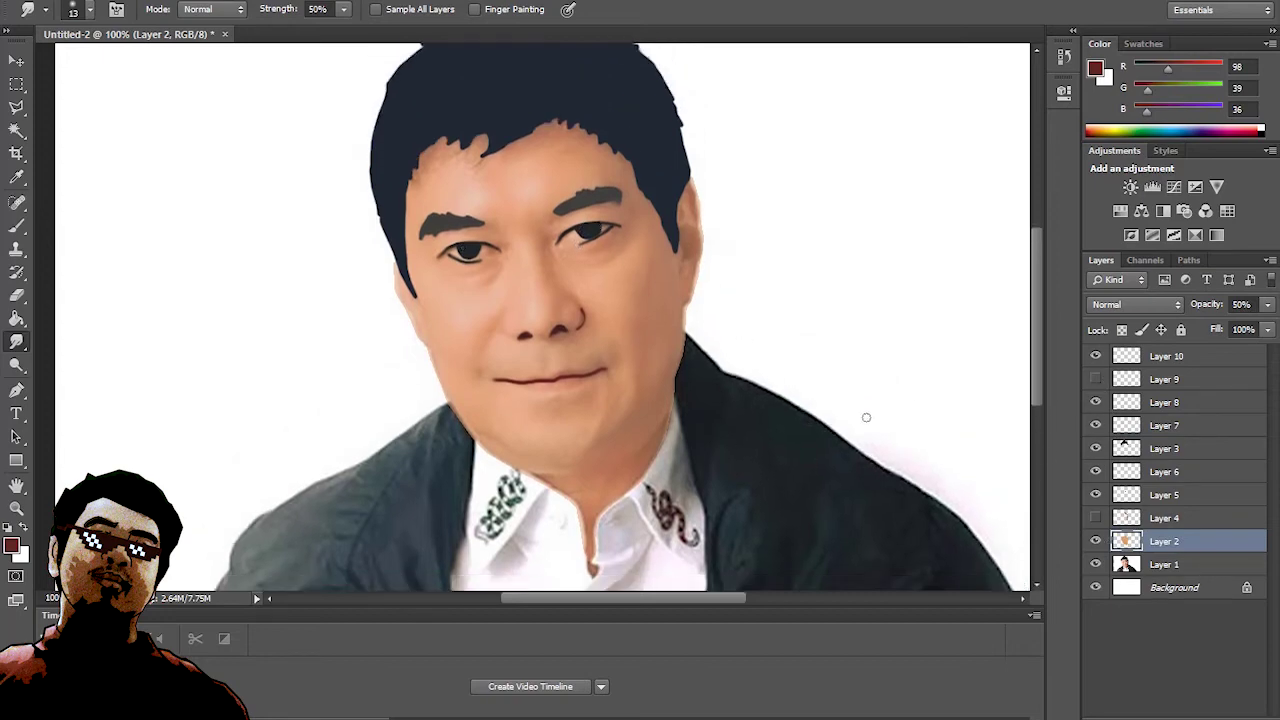
scroll(866, 417, down, 3)
scroll(860, 430, up, 1)
scroll(852, 449, down, 1)
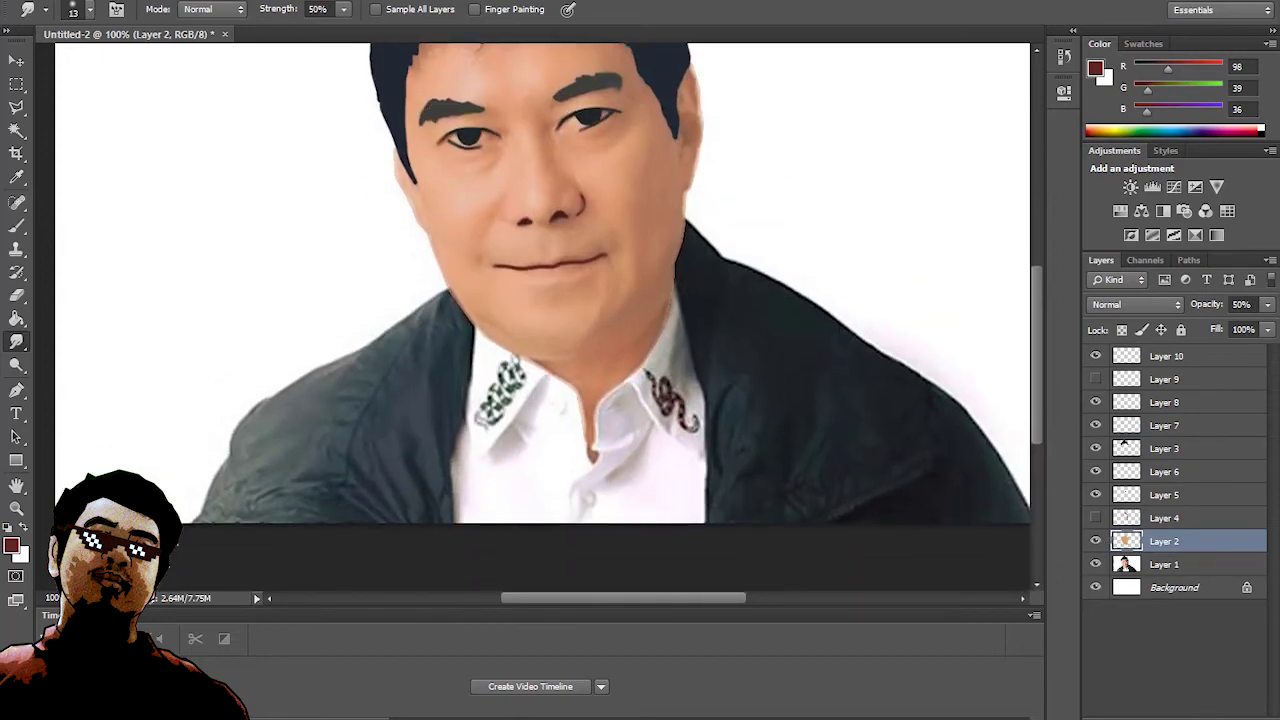
key(0)
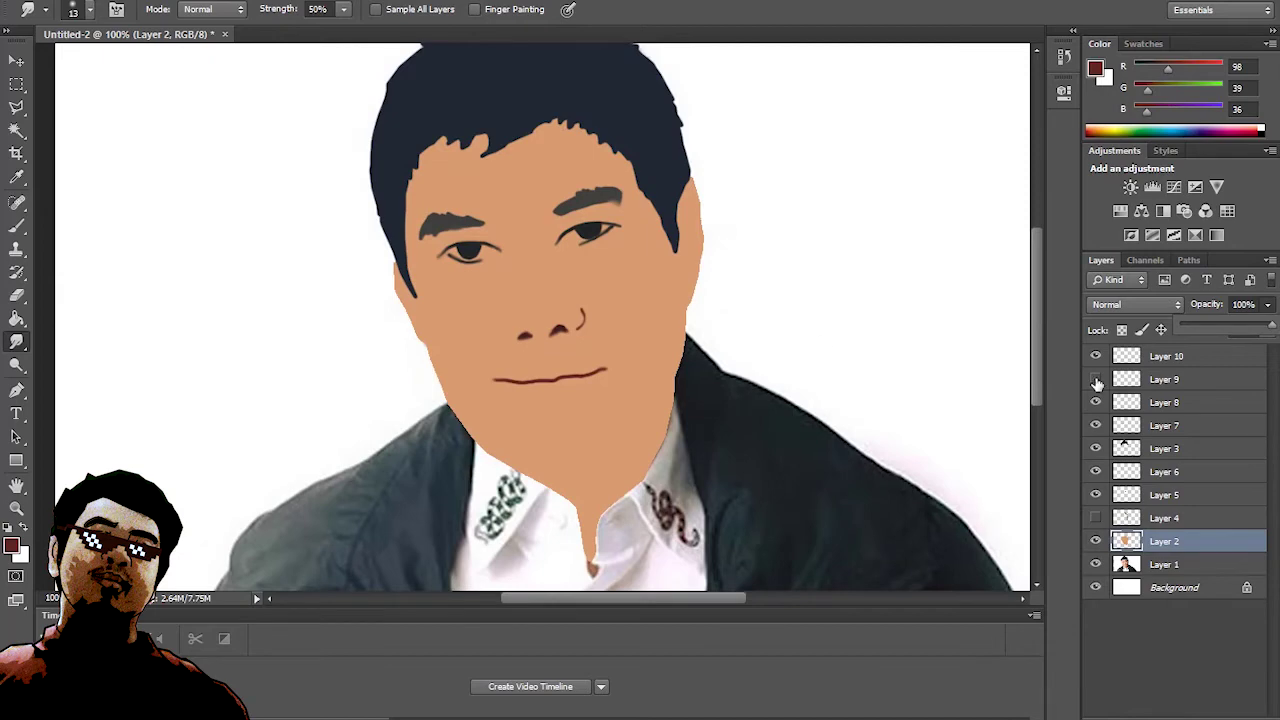
- Show Layers 9 and 4, set the skin layer to 79% opacity, and add Layer 11
click(1096, 380)
click(1096, 518)
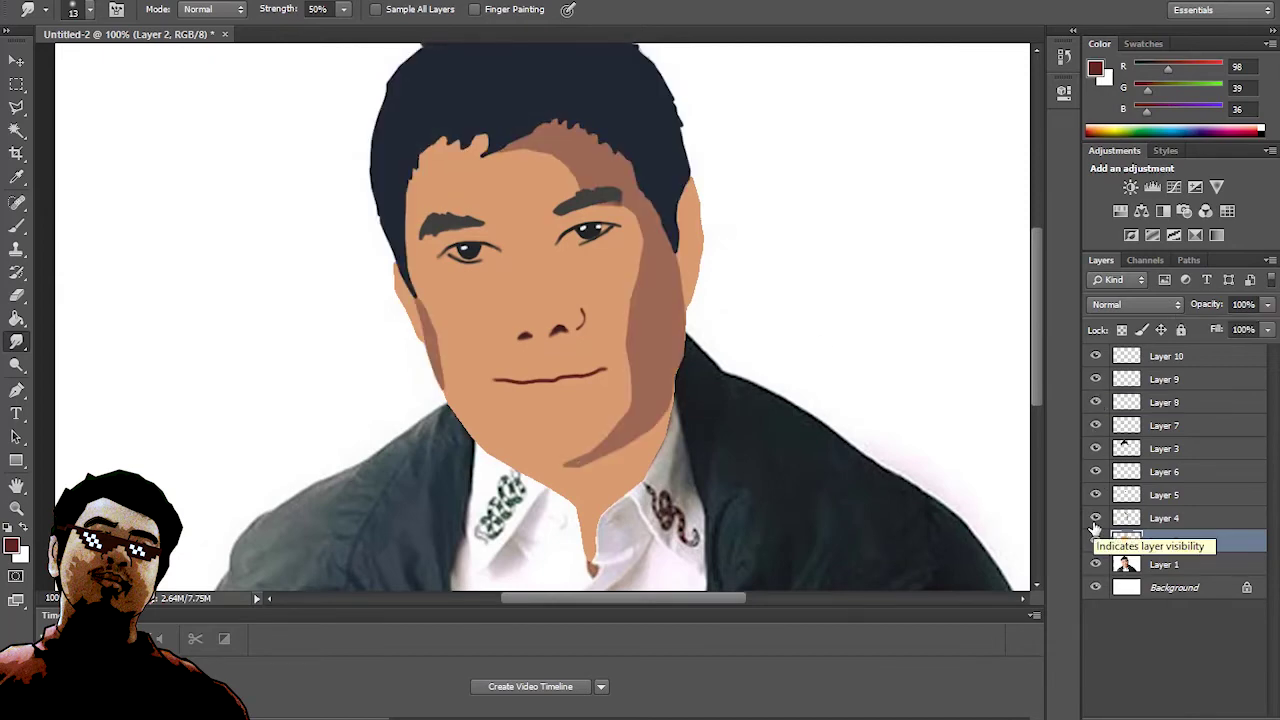
scroll(849, 457, down, 2)
scroll(849, 457, up, 1)
click(1266, 330)
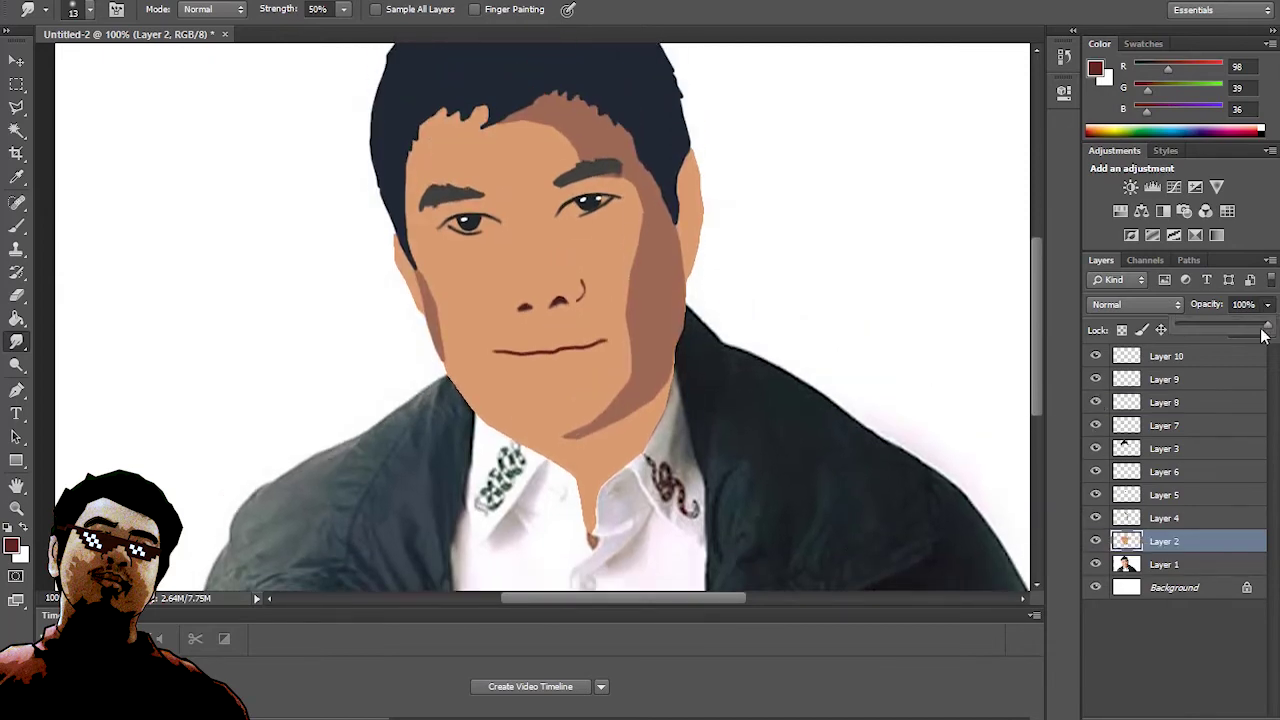
drag(1262, 335, 1251, 335)
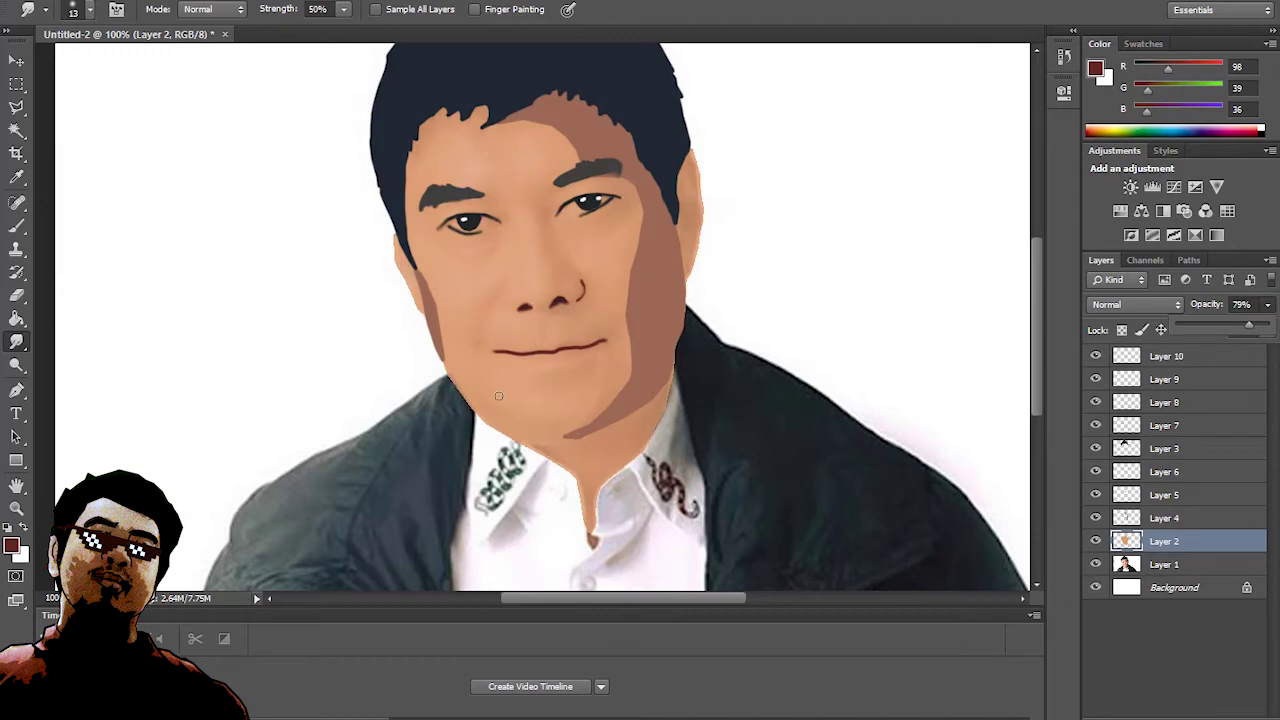
scroll(394, 426, down, 3)
scroll(394, 426, up, 1)
key(ctrl+shift+alt+n)
- Bring the new layer to the top and sample a darker grey-blue from the jacket
key(ctrl+shift+bracketright)
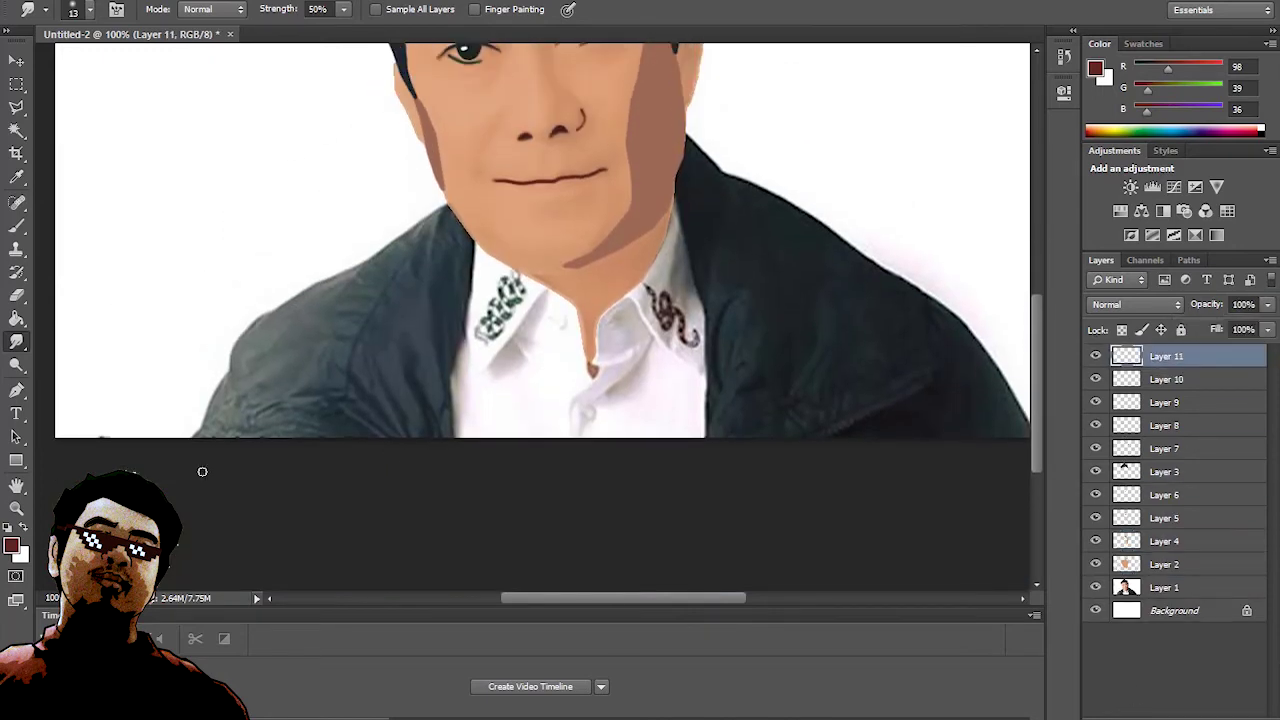
scroll(202, 471, up, 1)
key(i)
drag(386, 371, 359, 345)
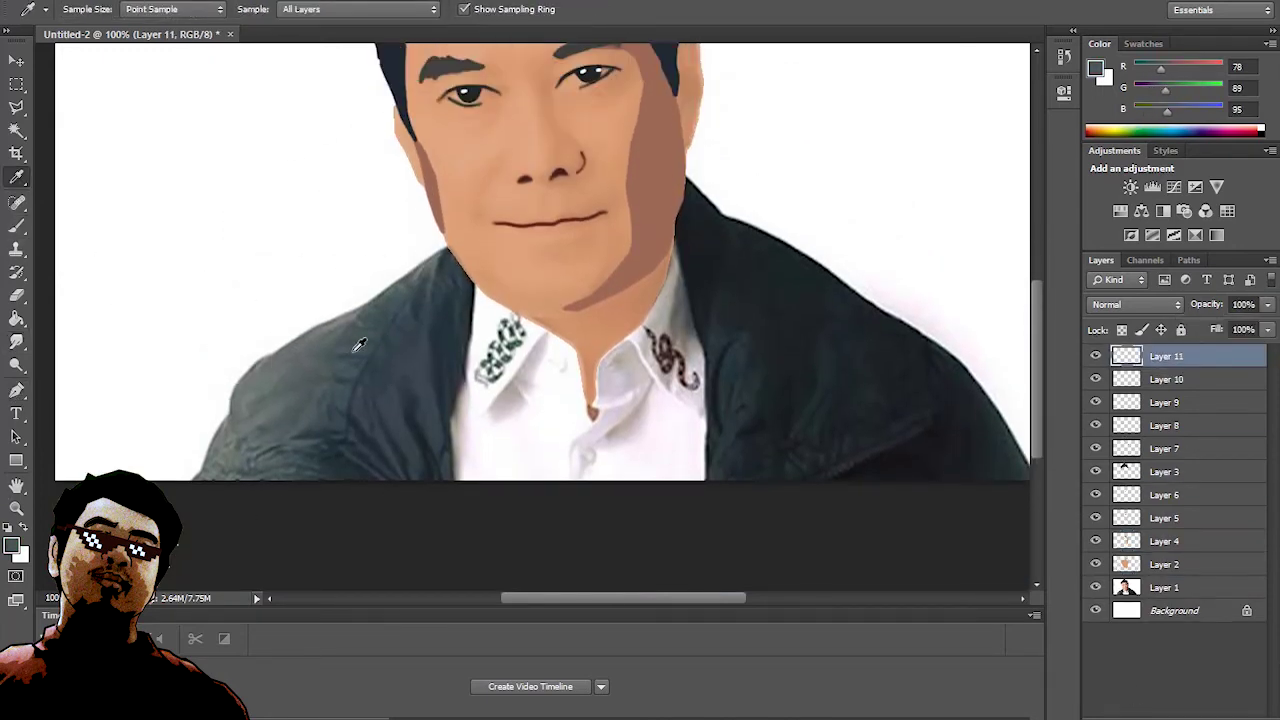
click(362, 350)
- Trace the left side of the jacket with a pen path
key(p)
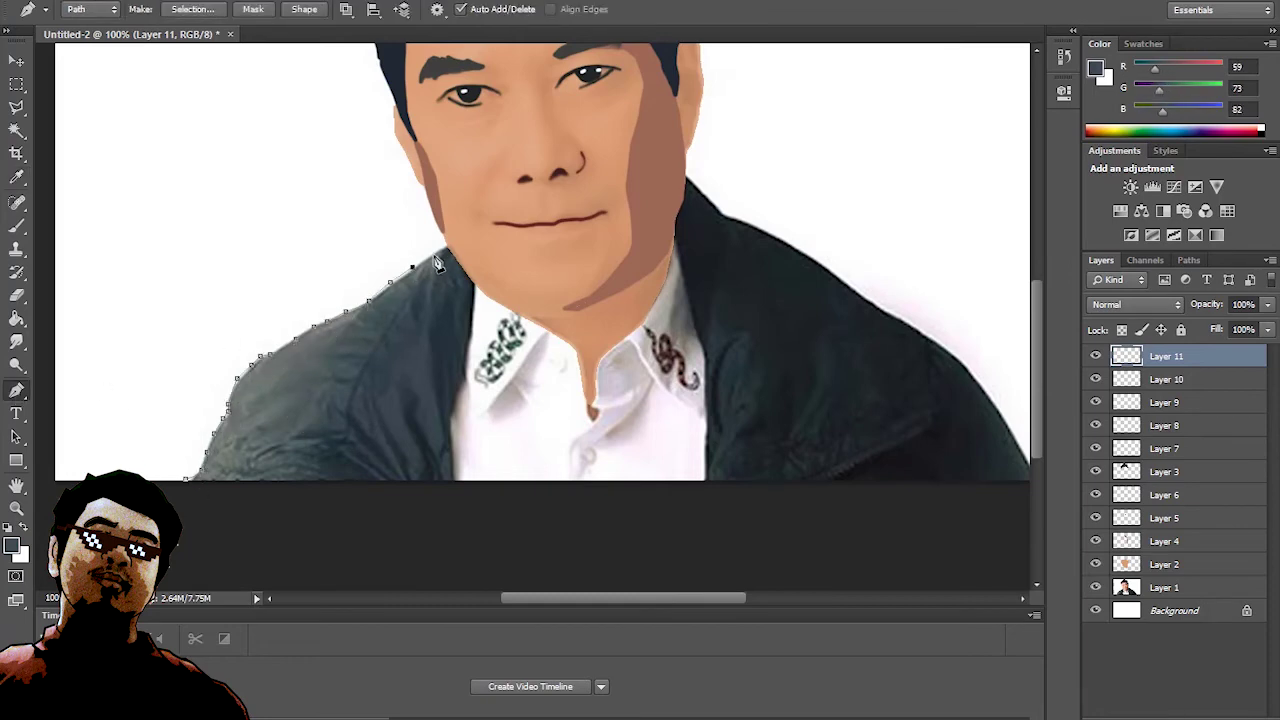
key(ctrl+plus)
scroll(390, 340, down, 3)
click(398, 283)
click(386, 333)
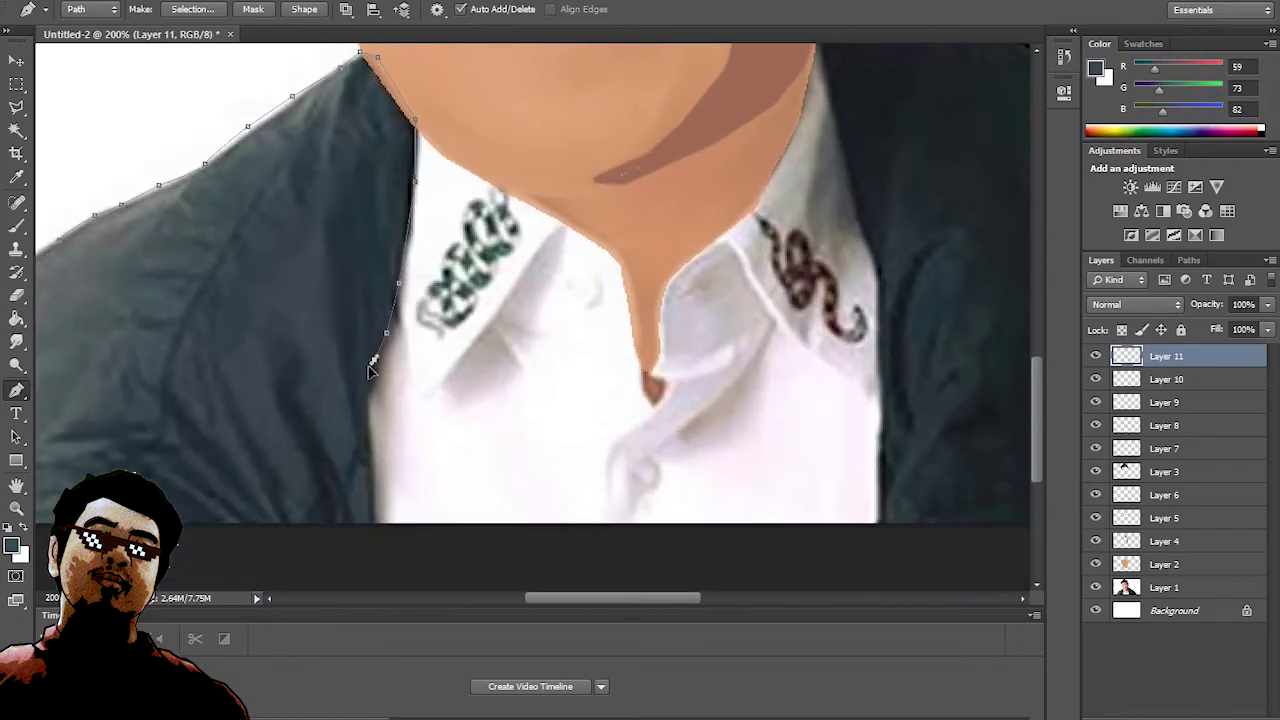
scroll(370, 500, left, 5)
scroll(477, 391, up, 2)
- Turn the left jacket path into a selection expanded by 1 px and fill it grey-blue
right_click(503, 264)
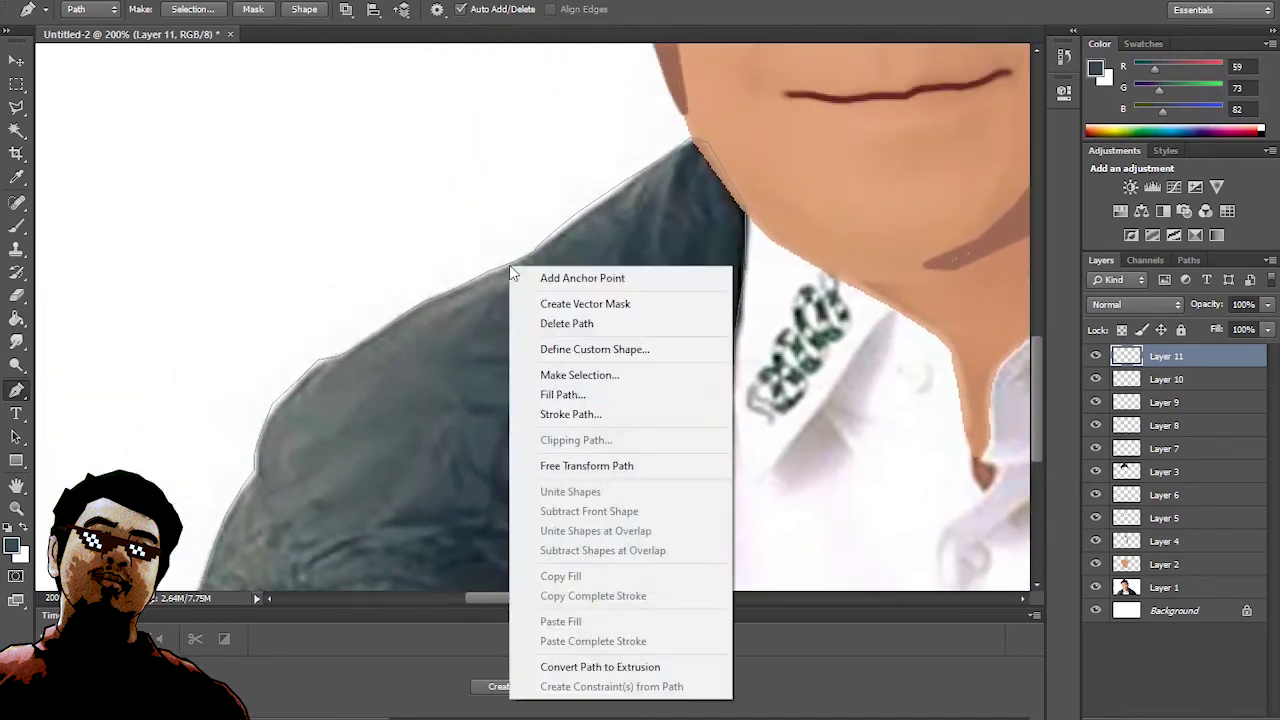
click(540, 394)
key(Return)
right_click(503, 268)
click(571, 374)
key(Return)
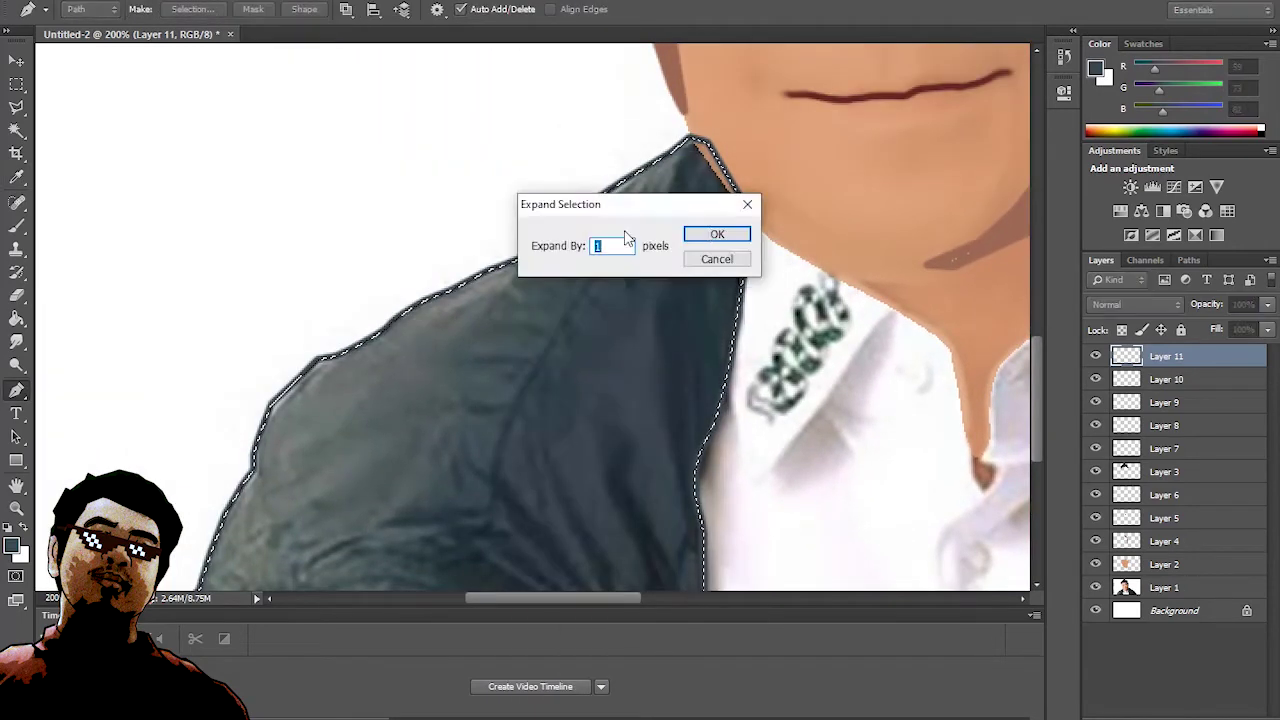
key(Return)
key(g)
click(449, 409)
- Trace the right side of the jacket with a pen path, curving along the shoulder
drag(509, 598, 630, 600)
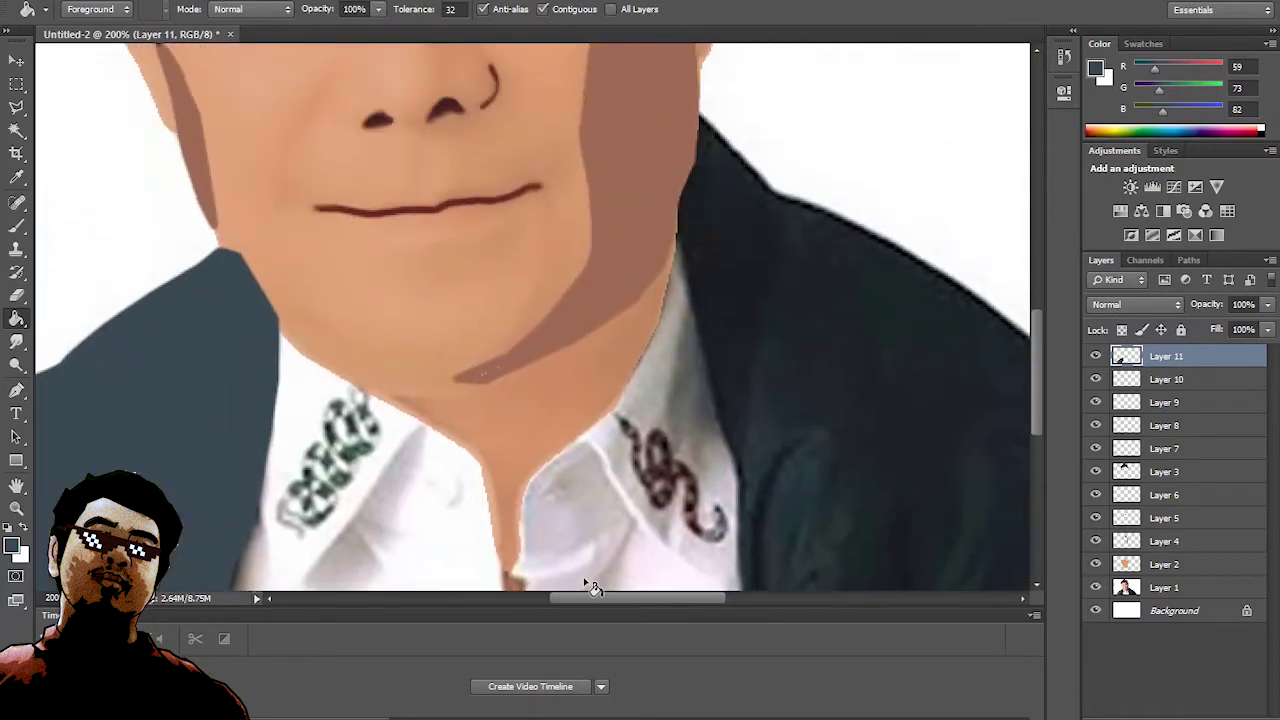
scroll(674, 580, down, 3)
scroll(674, 580, down, 2)
key(p)
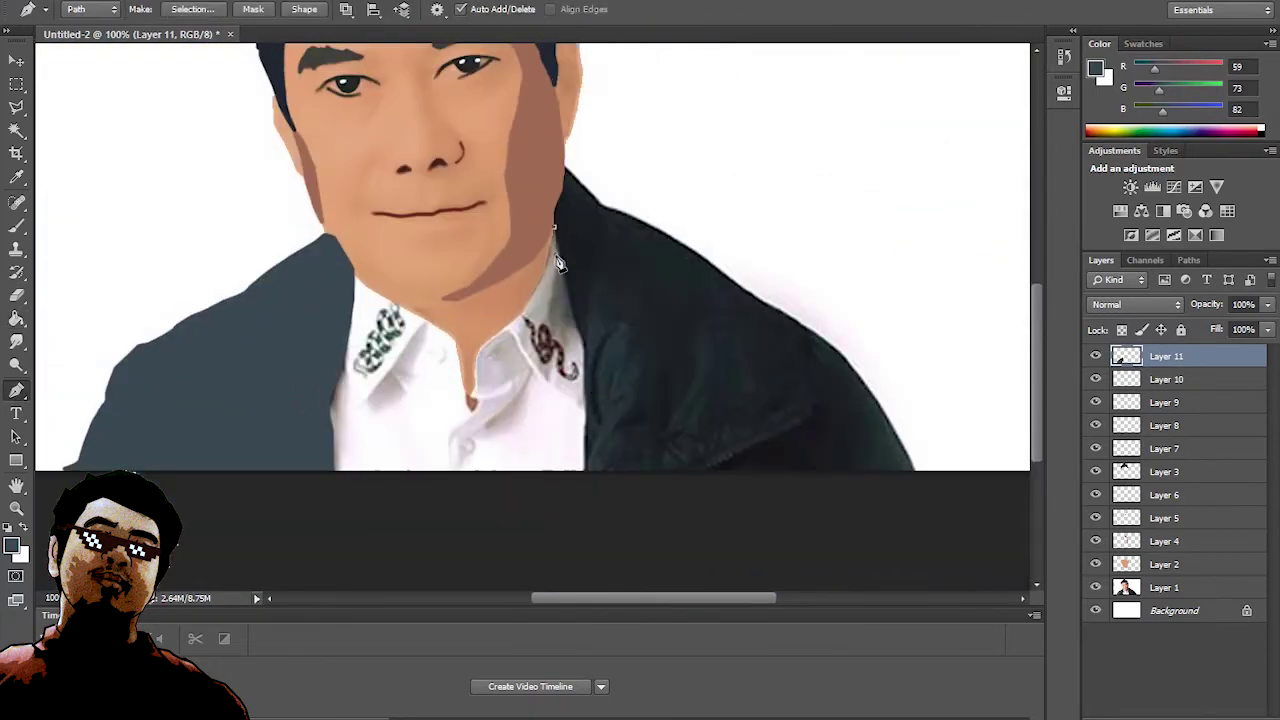
scroll(588, 300, up, 3)
click(662, 275)
scroll(700, 300, down, 2)
click(697, 372)
scroll(700, 420, down, 2)
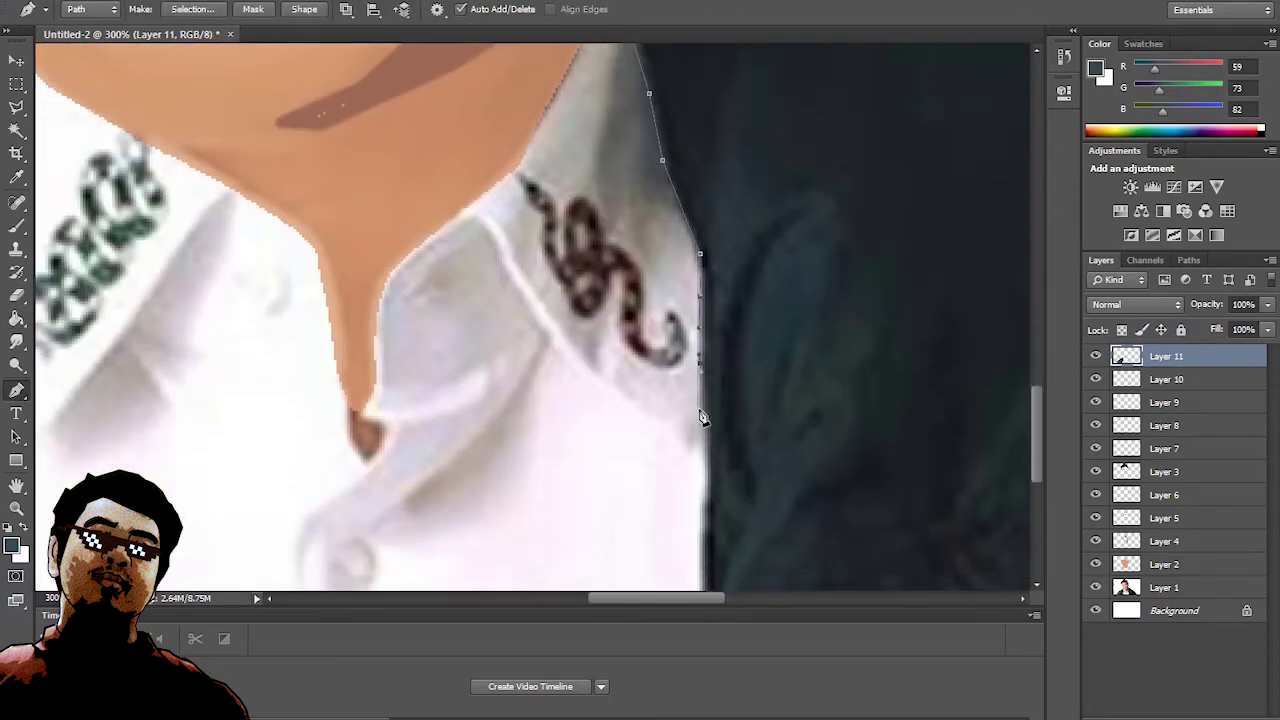
click(704, 440)
scroll(704, 440, down, 2)
scroll(706, 449, down, 3)
scroll(724, 476, right, 3)
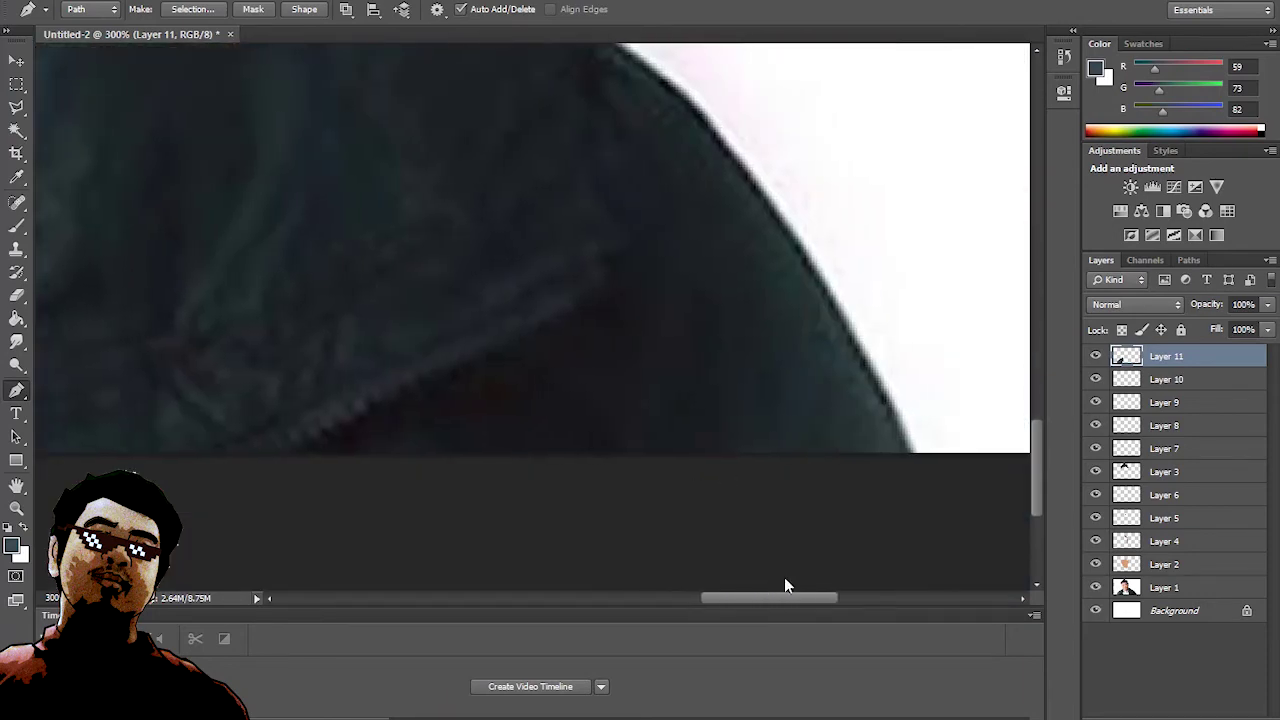
scroll(837, 363, down, 1)
scroll(737, 277, down, 1)
scroll(643, 316, up, 2)
drag(584, 275, 560, 270)
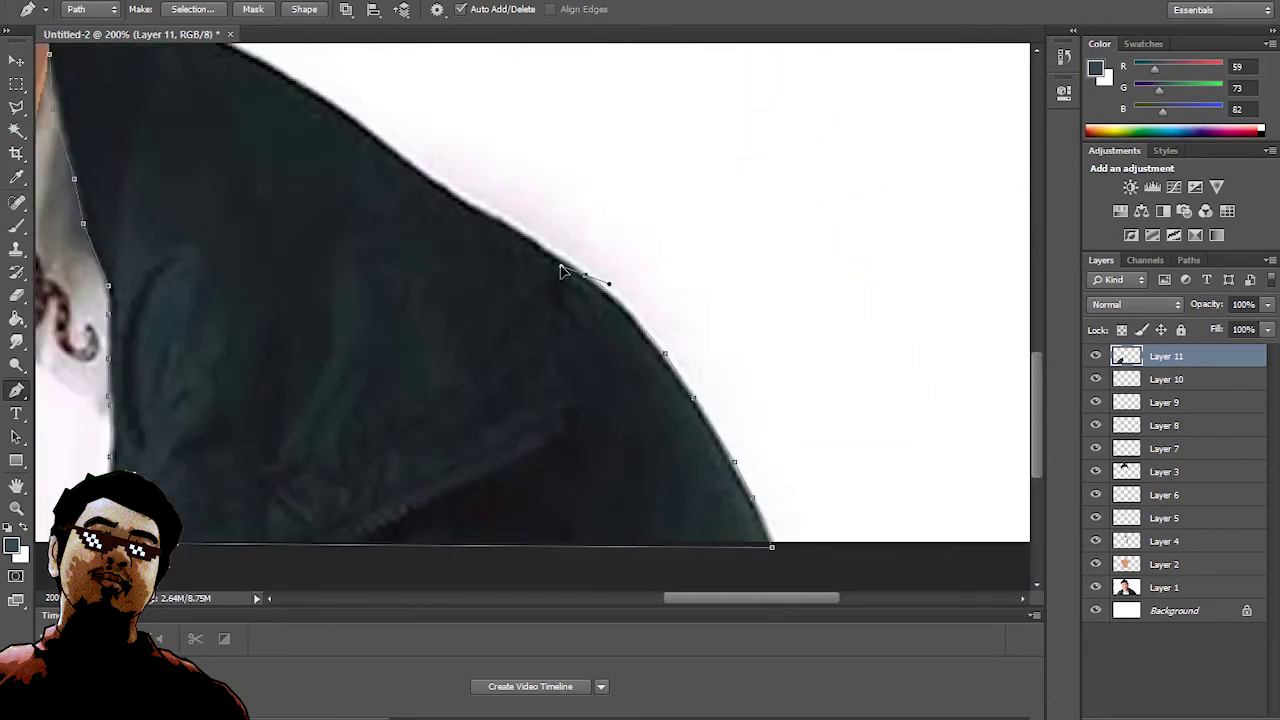
scroll(541, 250, left, 3)
scroll(760, 297, up, 1)
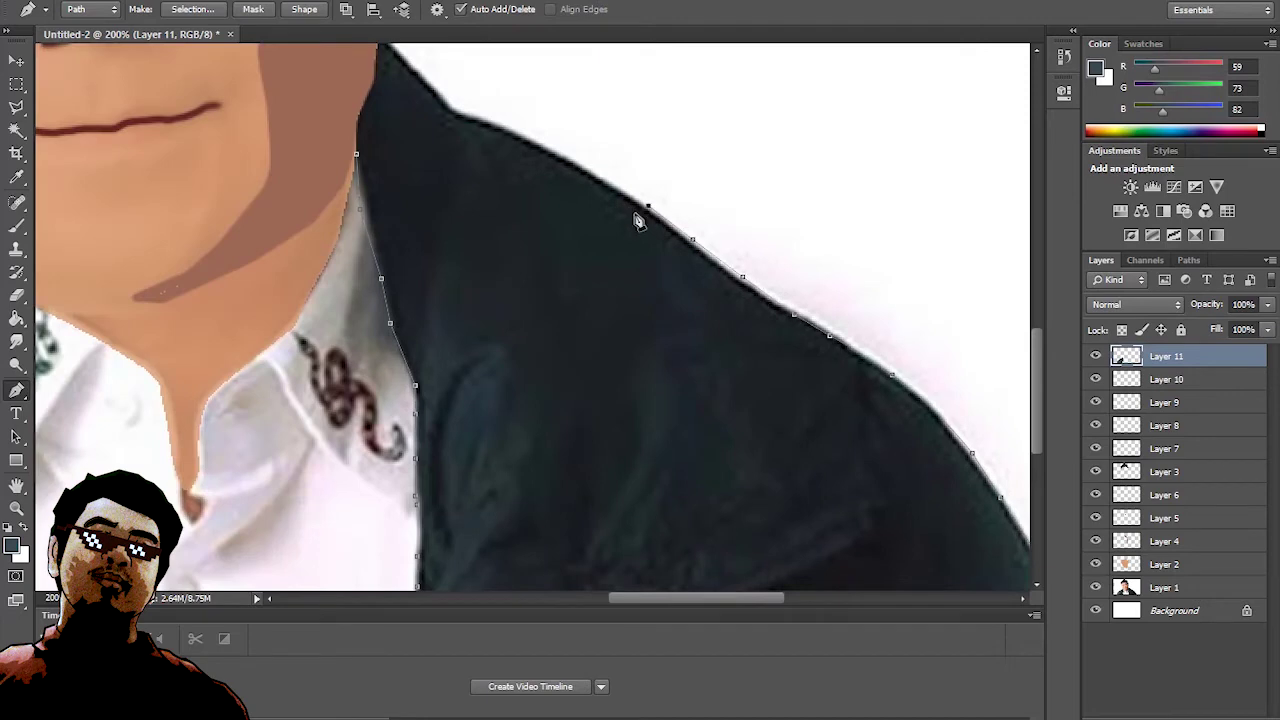
scroll(476, 128, up, 2)
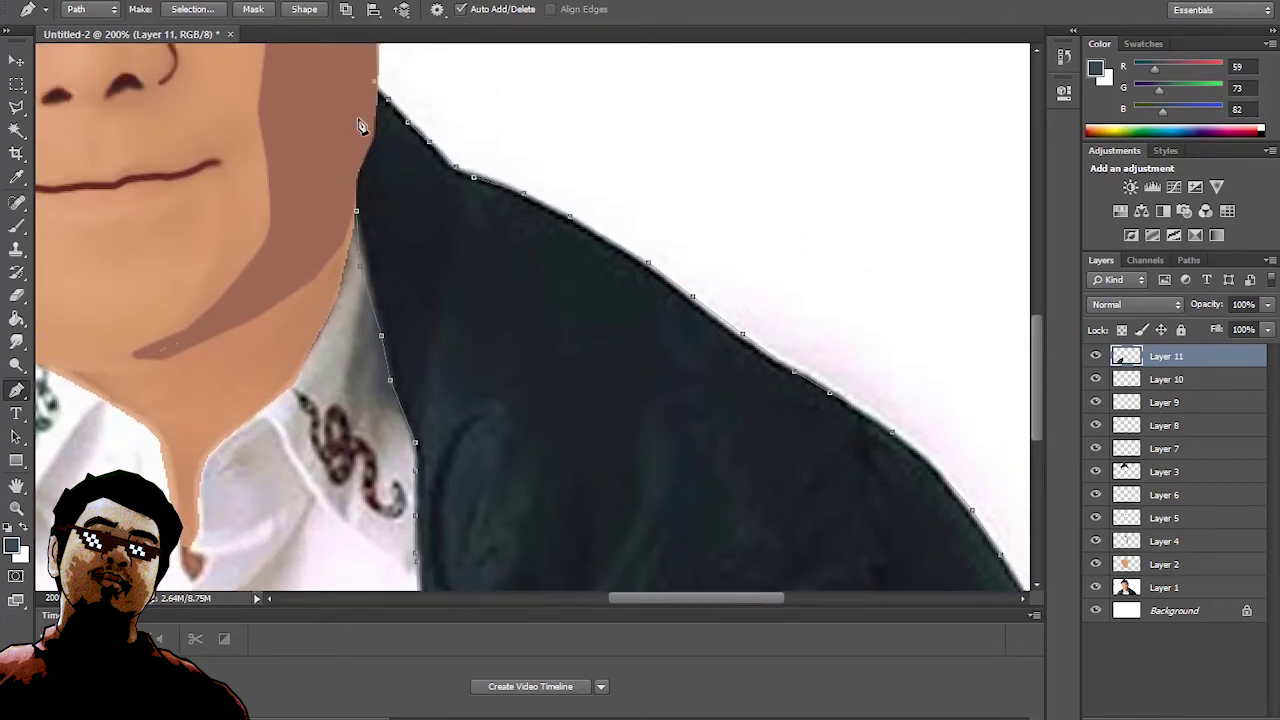
- Fill the right jacket path grey-blue (59/73/82) as a slightly expanded selection, then deselect
right_click(538, 203)
right_click(610, 245)
click(680, 349)
key(Return)
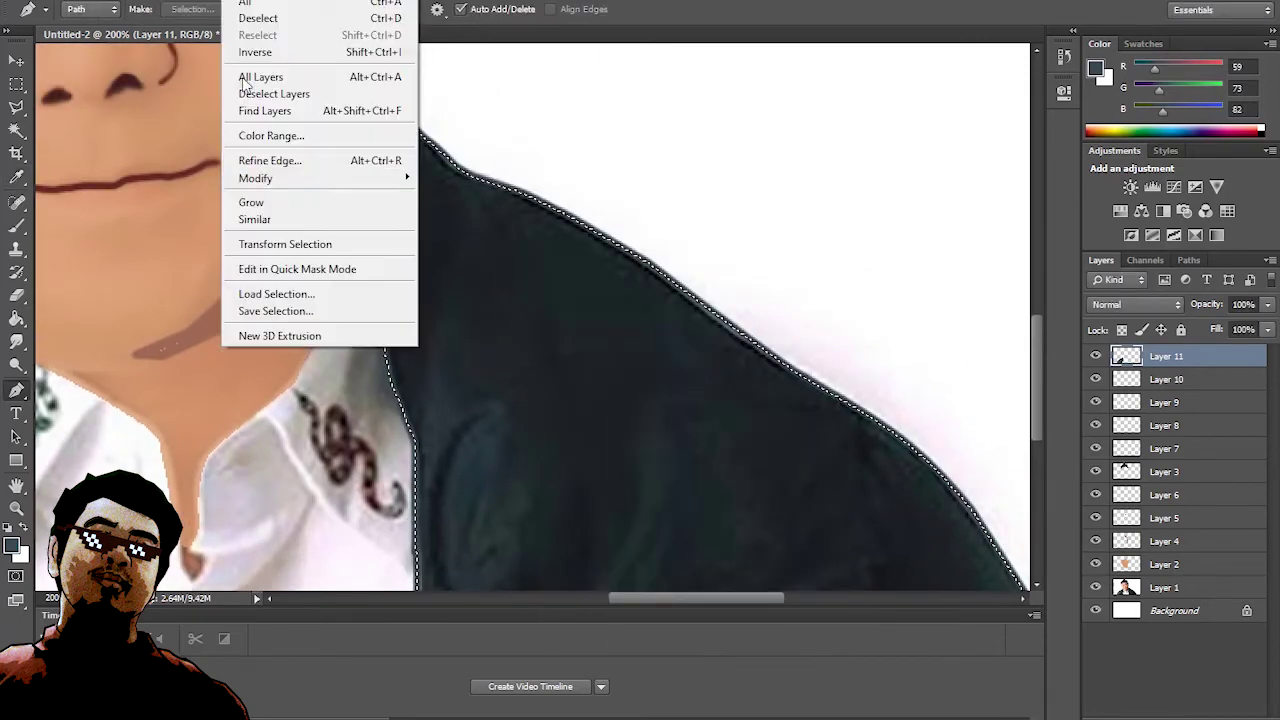
click(450, 215)
click(720, 234)
key(g)
click(449, 300)
key(ctrl+d)
- Move Layer 11 beneath the skin layer, Layer 2
mouse_move(1166, 356)
mouse_down()
mouse_move(1185, 397)
mouse_move(1166, 564)
mouse_up()
scroll(814, 523, down, 5)
drag(717, 598, 630, 600)
- On a new layer, trace a closed pen path around the shirt outline
key(ctrl+shift+alt+n)
click(16, 392)
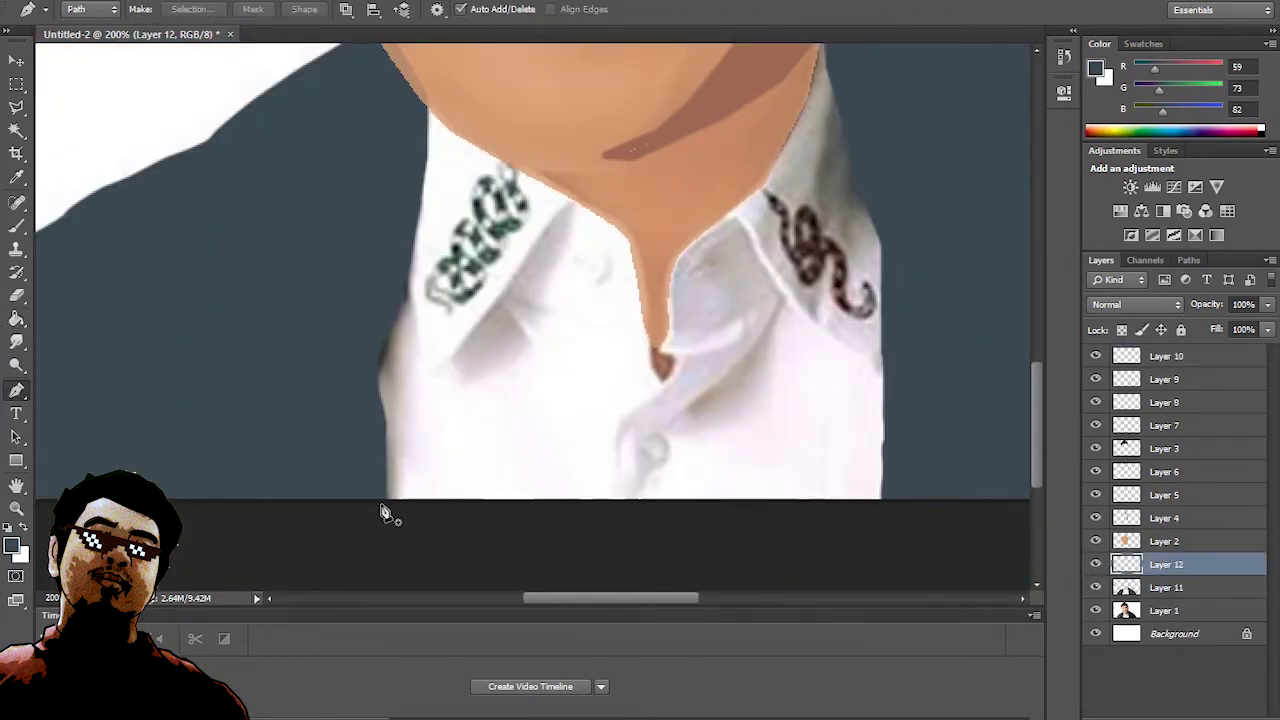
click(381, 504)
click(373, 455)
click(372, 323)
click(402, 216)
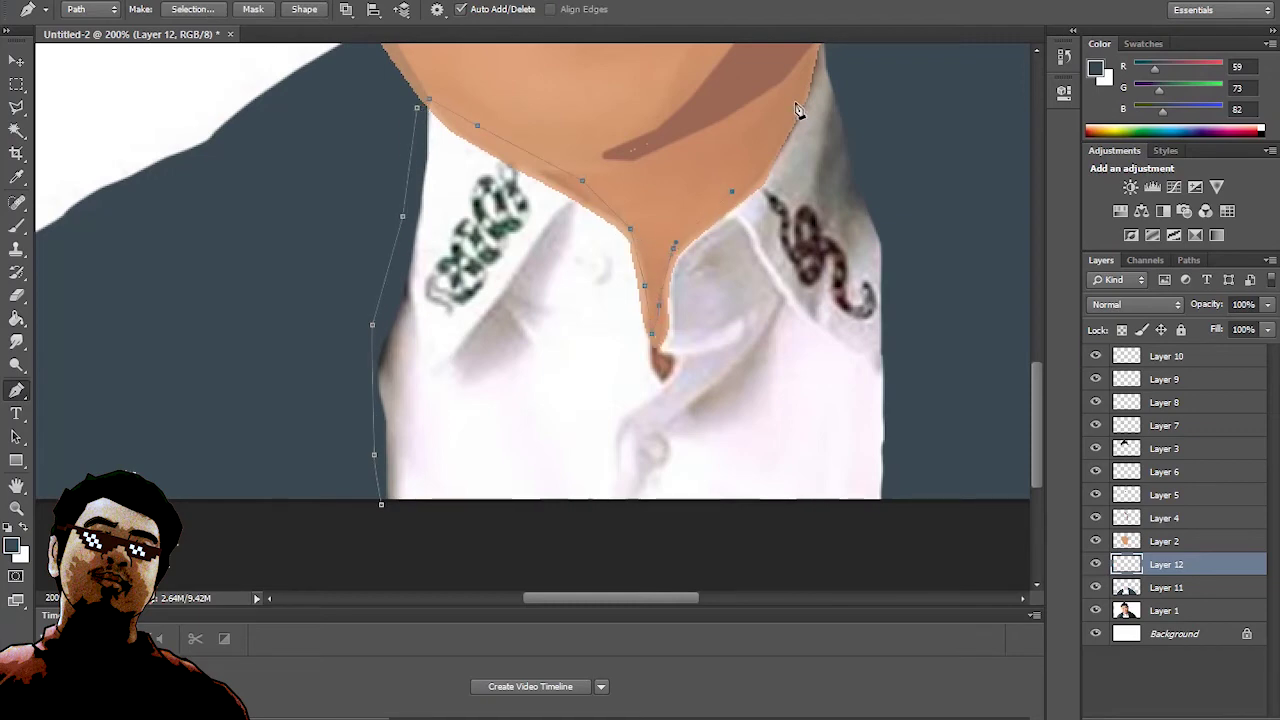
click(846, 137)
click(906, 350)
click(897, 525)
right_click(910, 420)
click(960, 160)
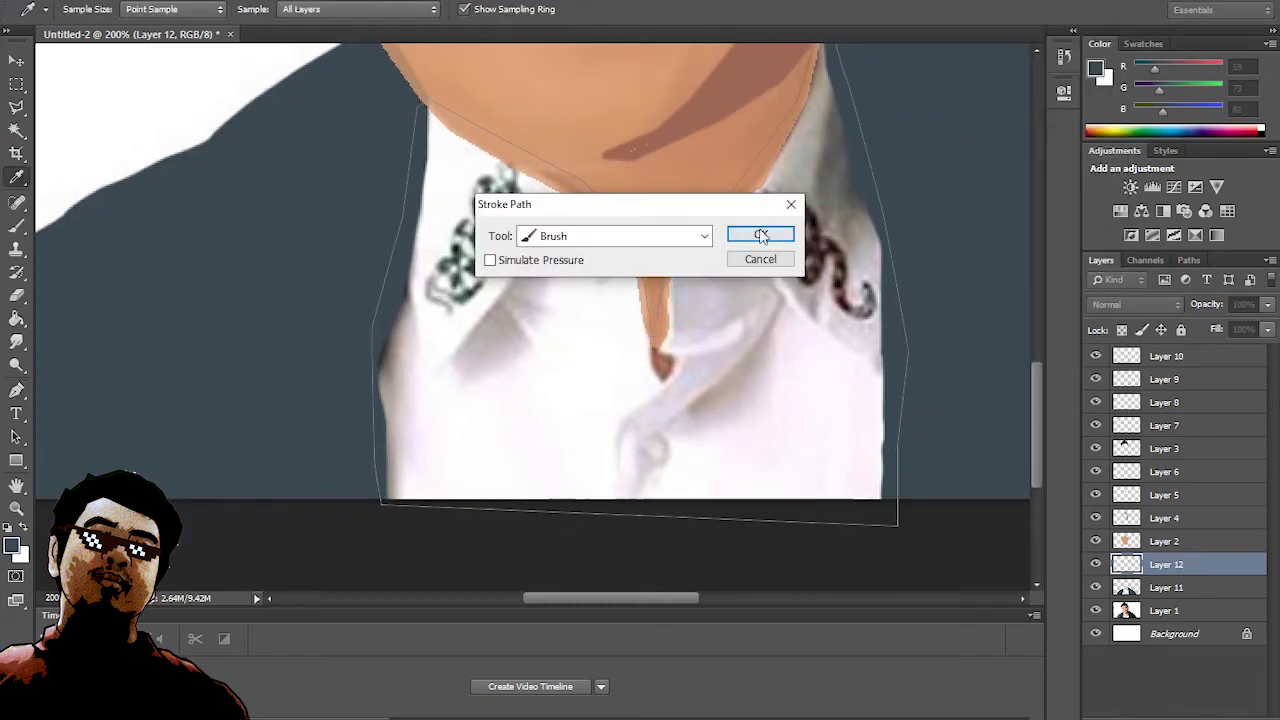
- Sample white from the shirt and stroke the shirt path in white
click(761, 235)
click(524, 440)
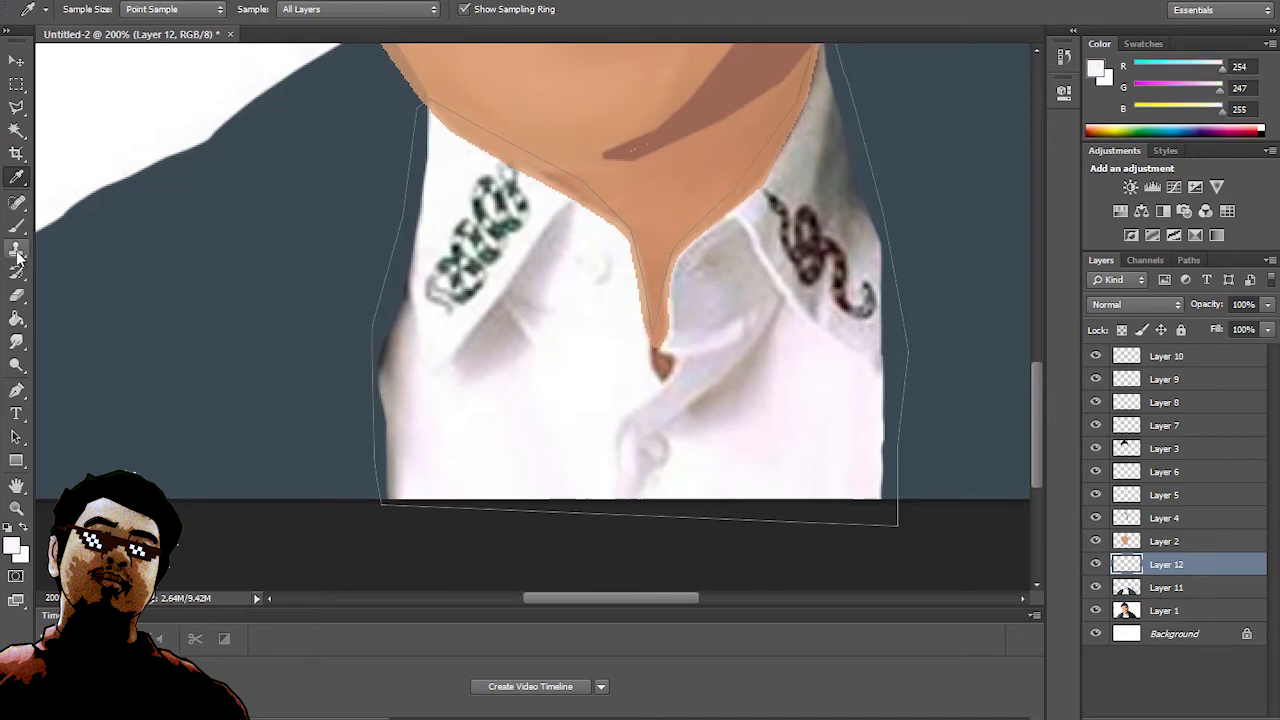
key(p)
right_click(889, 343)
click(950, 448)
click(758, 236)
right_click(889, 251)
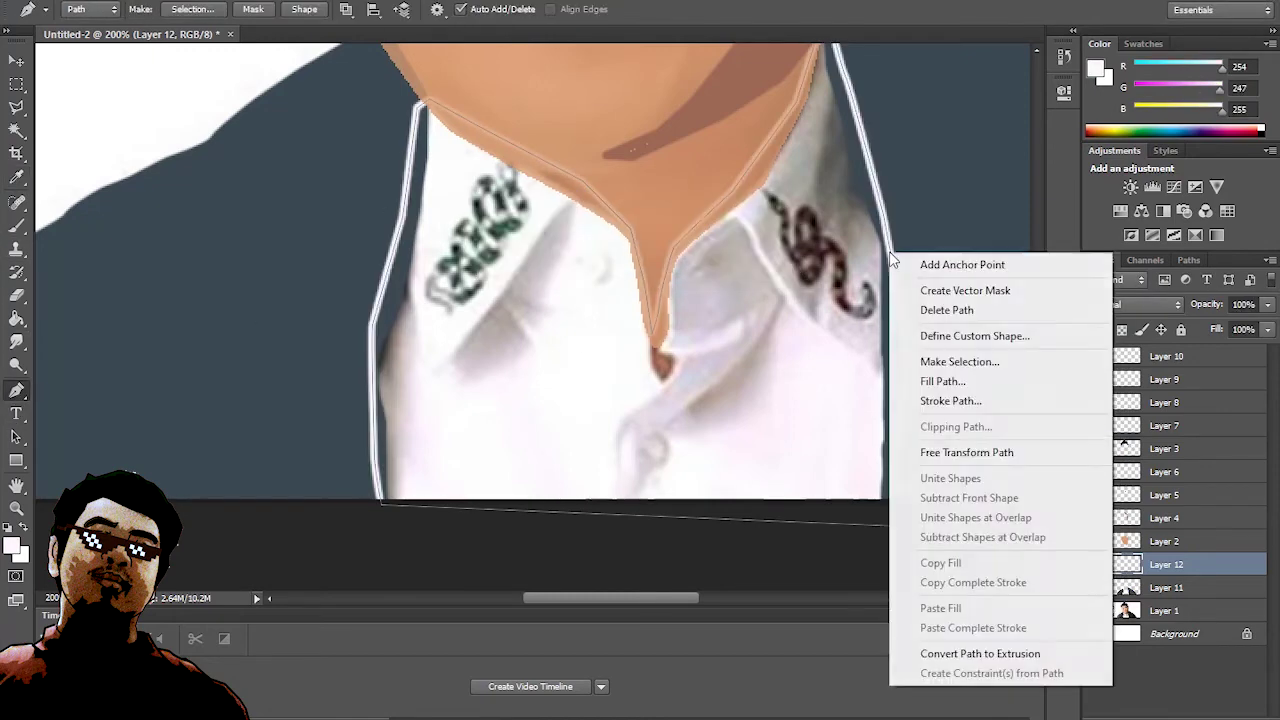
click(950, 400)
click(751, 234)
- Convert the shirt path to a selection and fill it flat white (254/247/255)
right_click(885, 228)
click(943, 341)
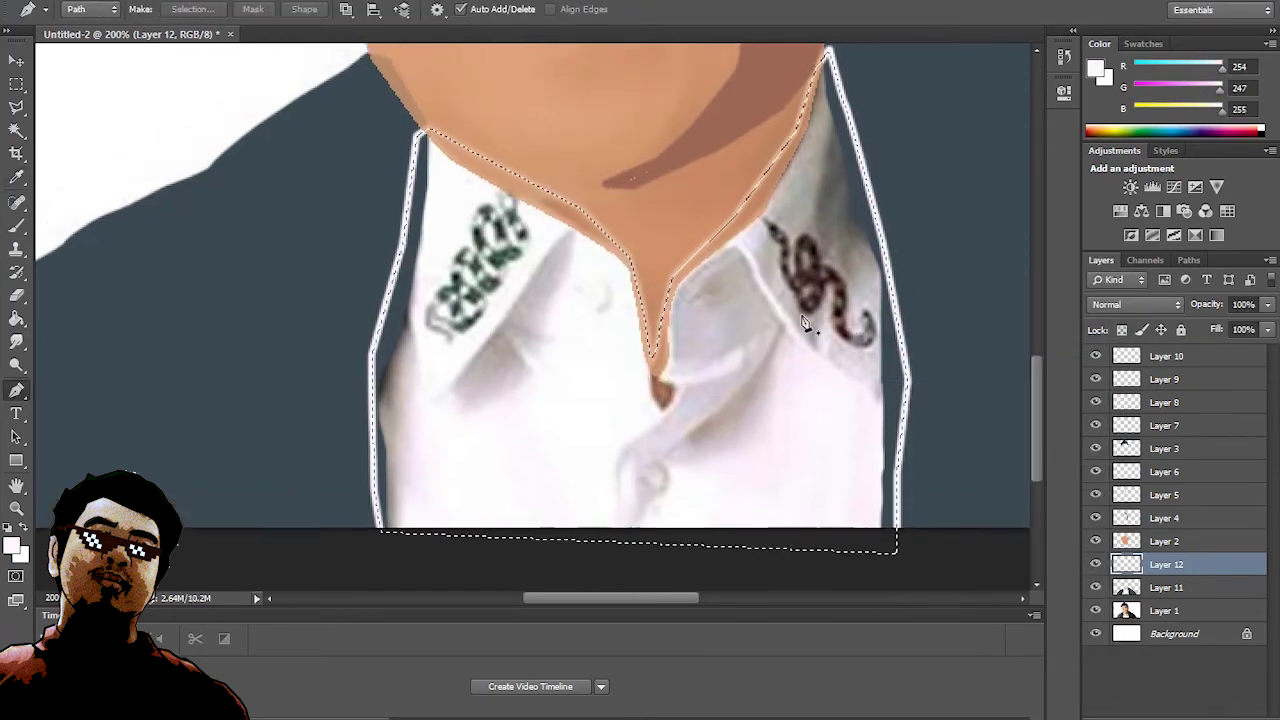
scroll(803, 322, up, 1)
key(g)
click(524, 434)
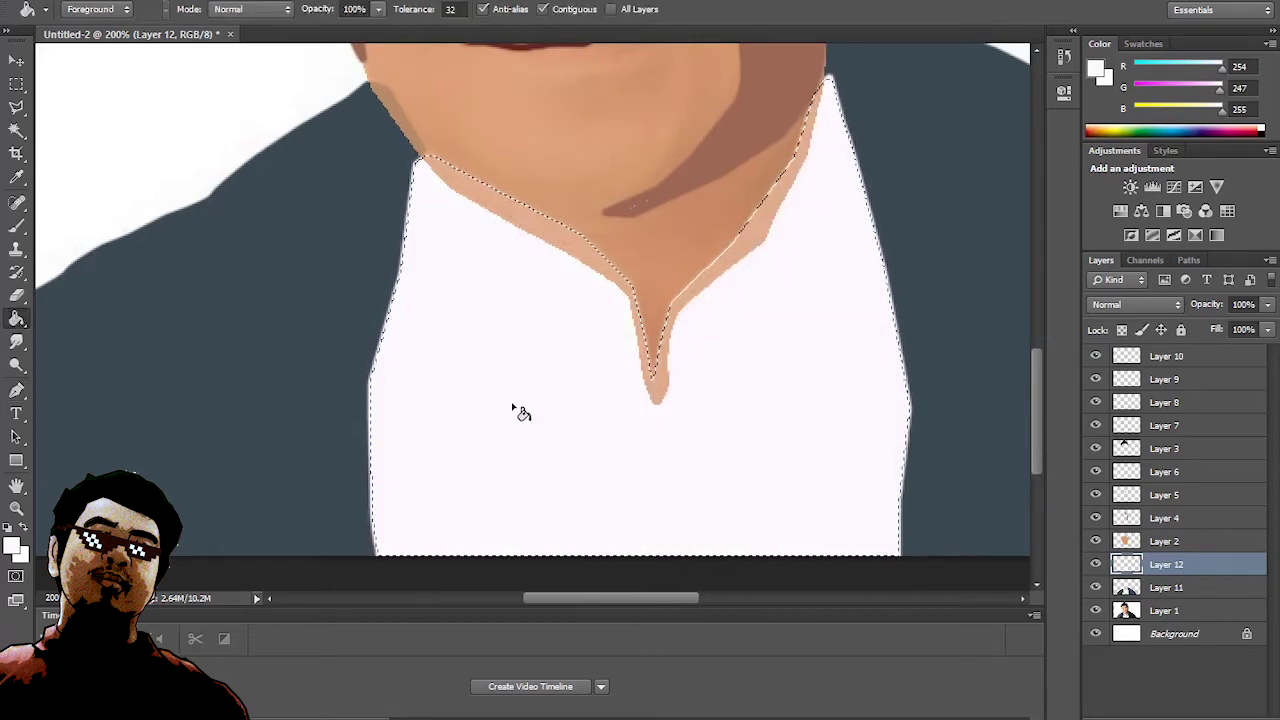
key(ctrl+d)
- Smudge the neckline edge, then select the Layer 2 skin layer's opacity setting
click(16, 341)
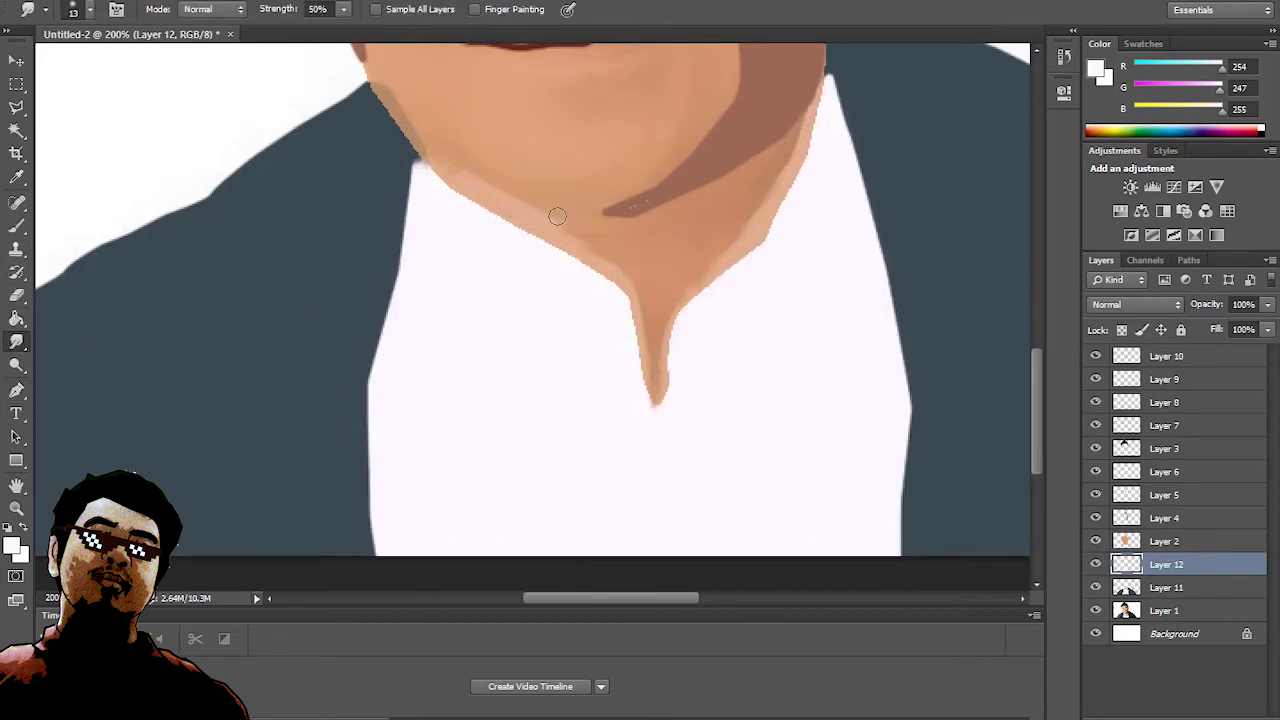
scroll(866, 414, up, 1)
scroll(866, 414, up, 3)
click(1165, 541)
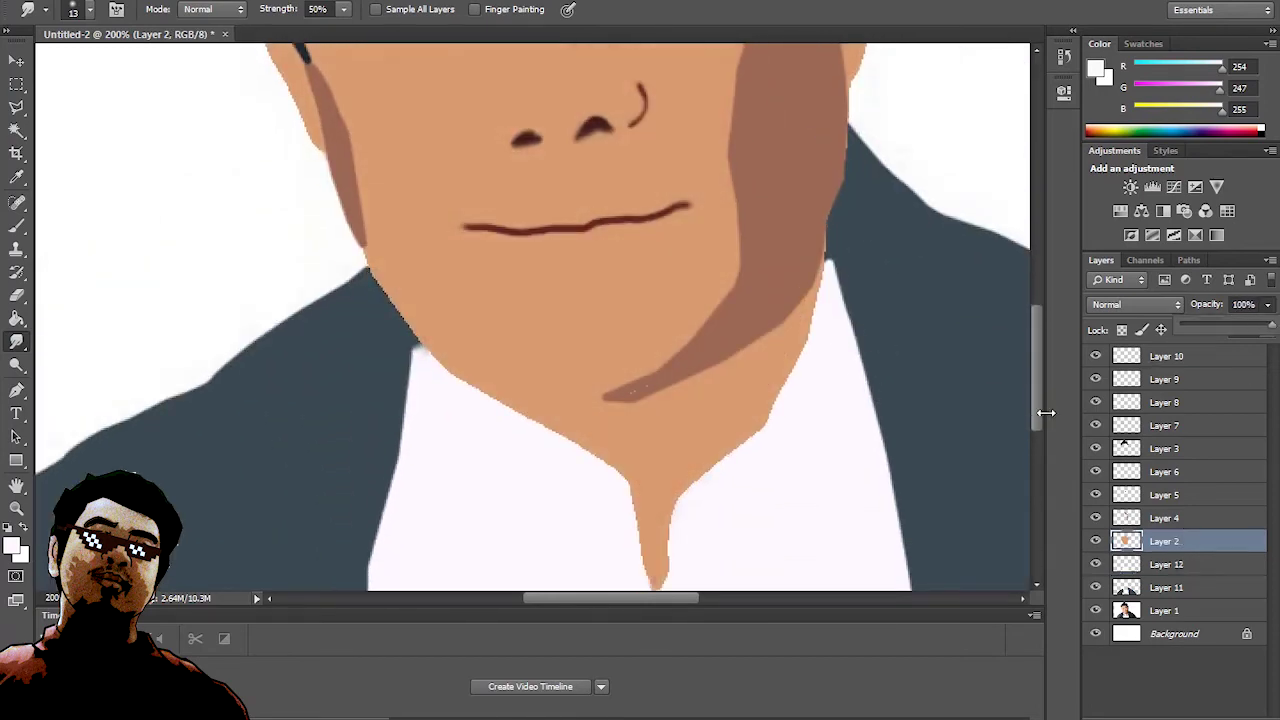
scroll(960, 411, down, 2)
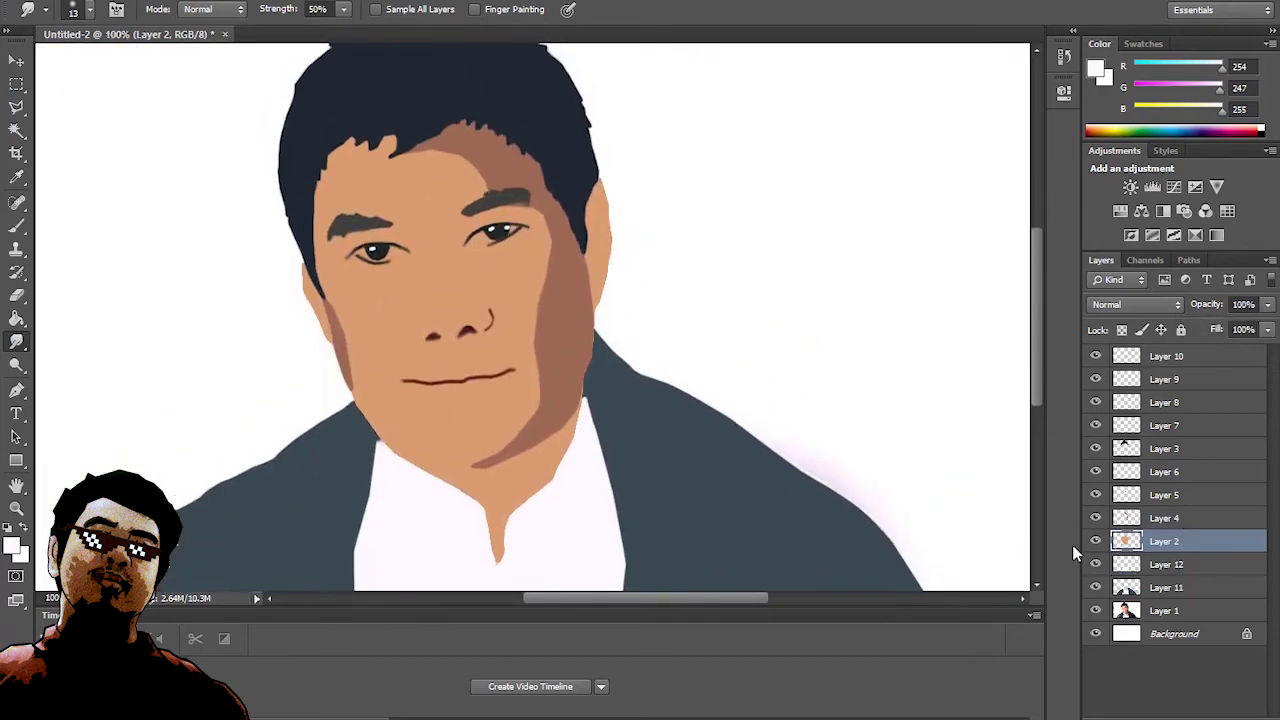
click(1267, 304)
- Lower the skin layer opacity, add Layer 13 above Layer 4, and hide the Layer 8 pupils
click(1216, 320)
key(ctrl+shift+alt+n)
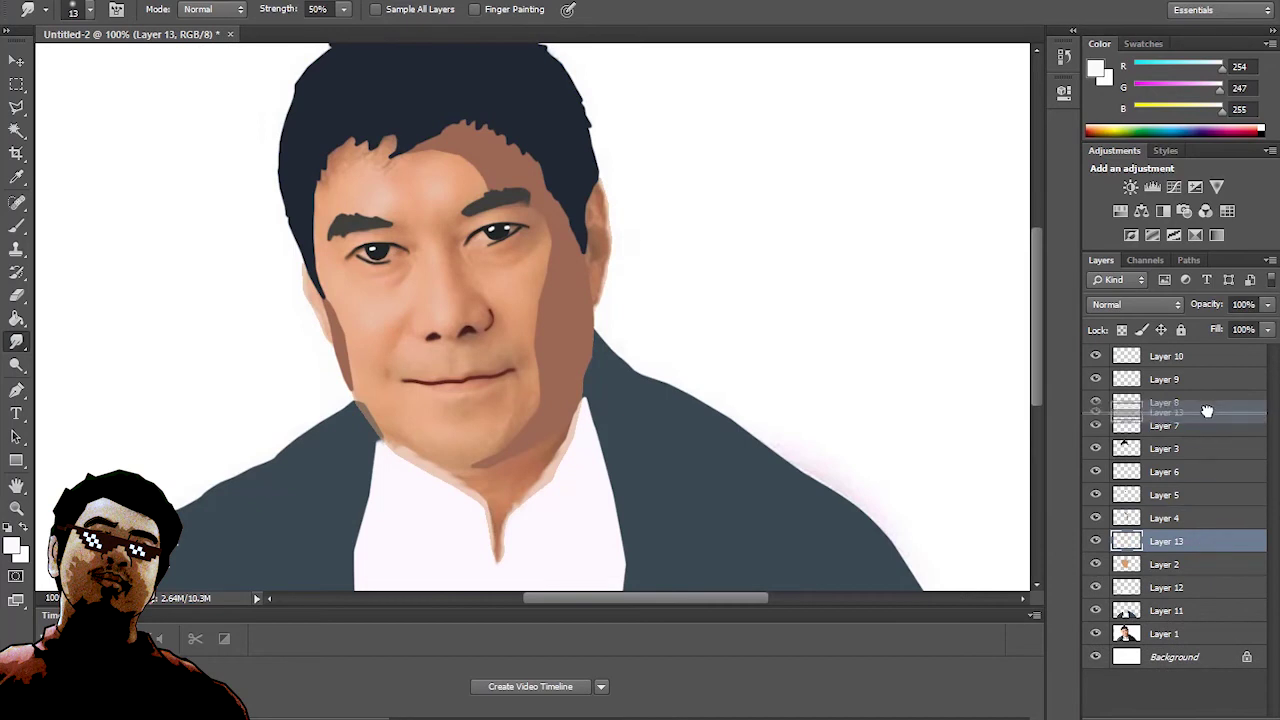
drag(1203, 540, 1171, 521)
key(ctrl+plus)
click(1095, 402)
scroll(530, 316, up, 1)
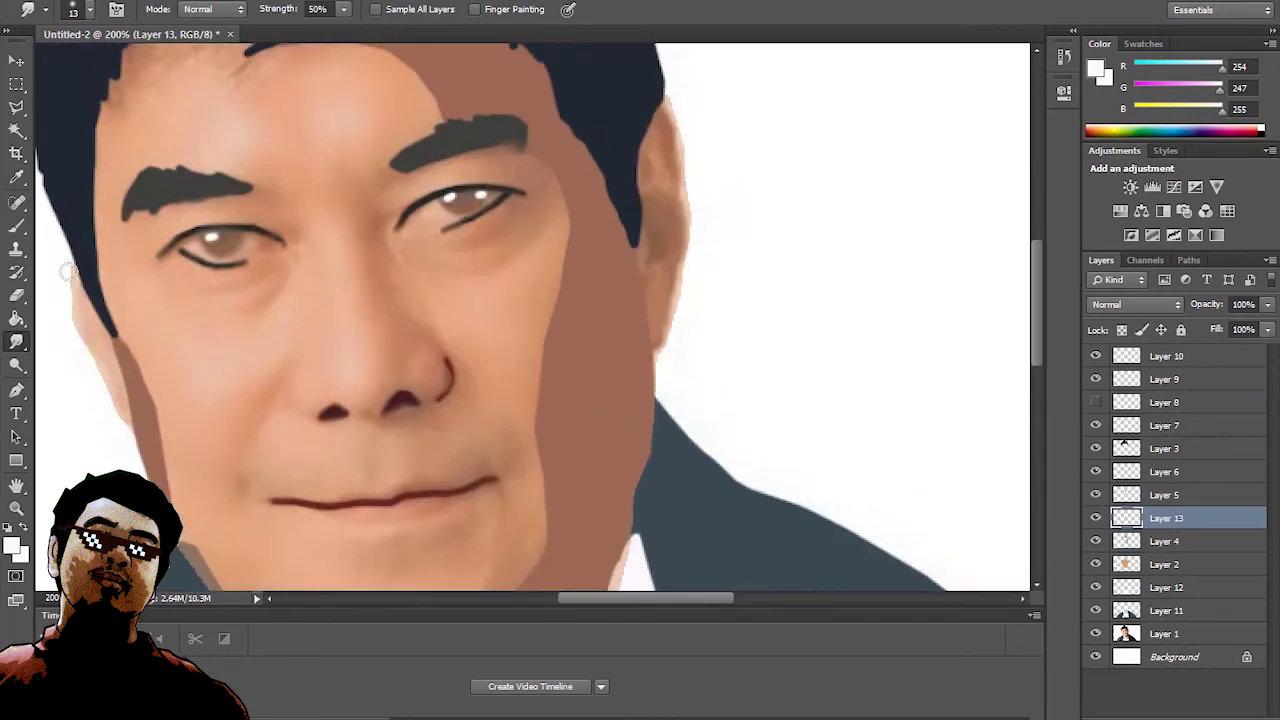
- Start a pen path along the left eye's lower lid
key(p)
click(180, 248)
drag(197, 258, 222, 276)
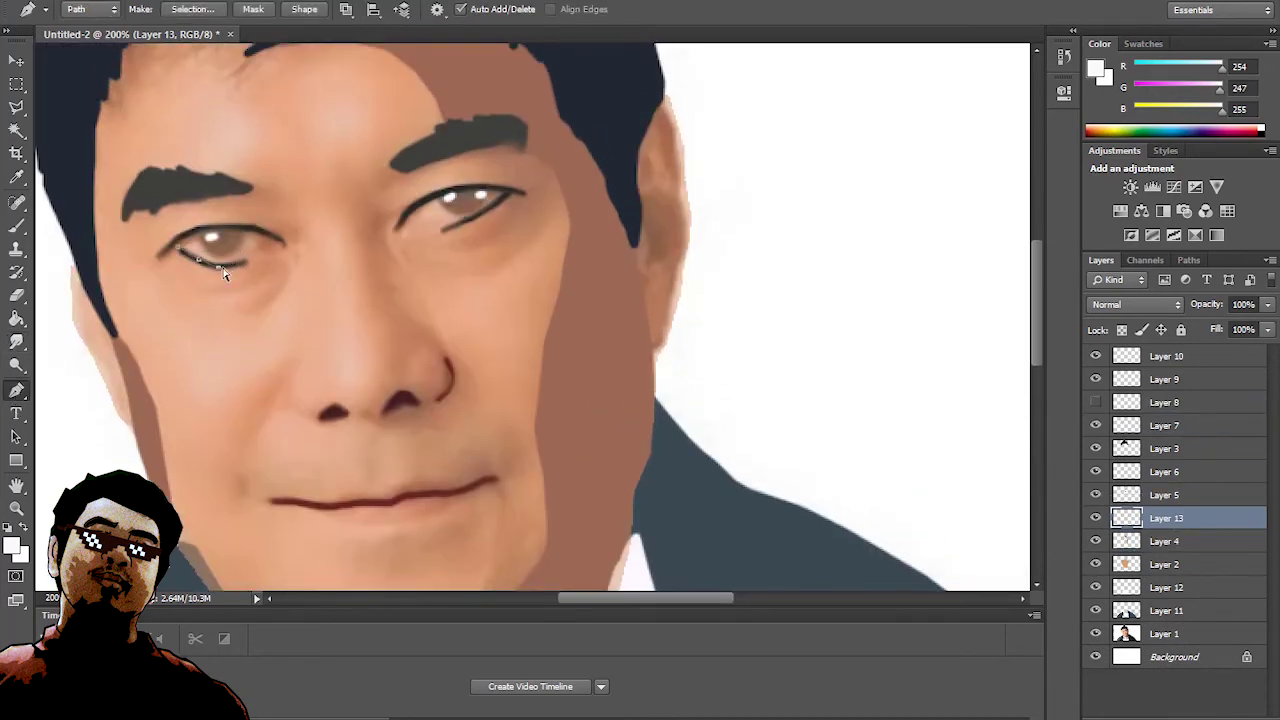
key(ctrl+plus)
drag(641, 597, 565, 597)
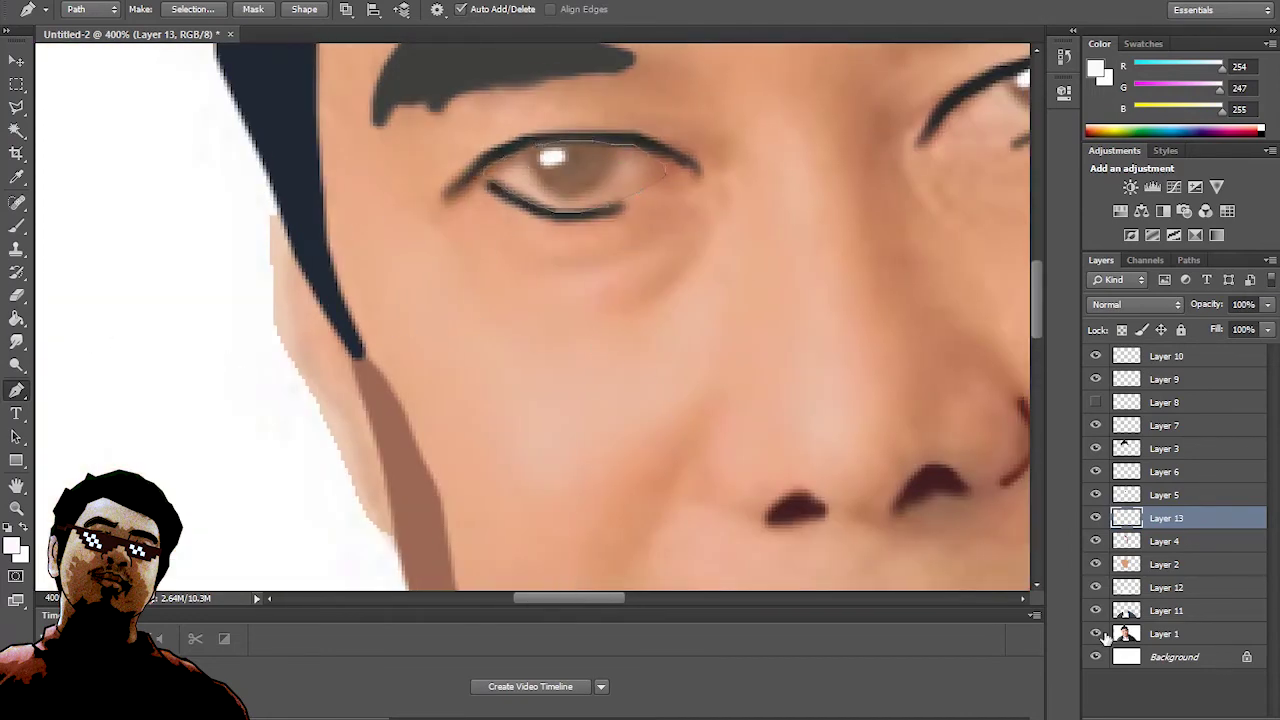
- Sample a pale skin tone (232/202/192) from the face for the eye whites
key(i)
click(634, 171)
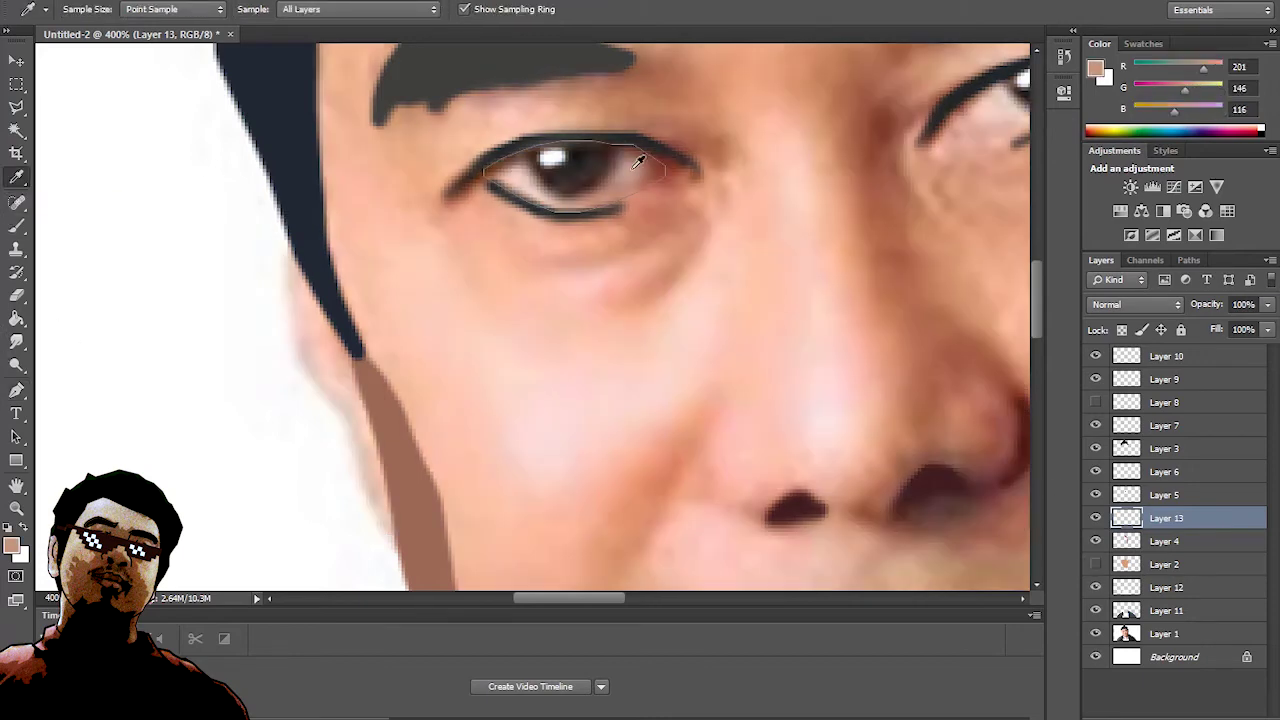
click(520, 176)
click(530, 180)
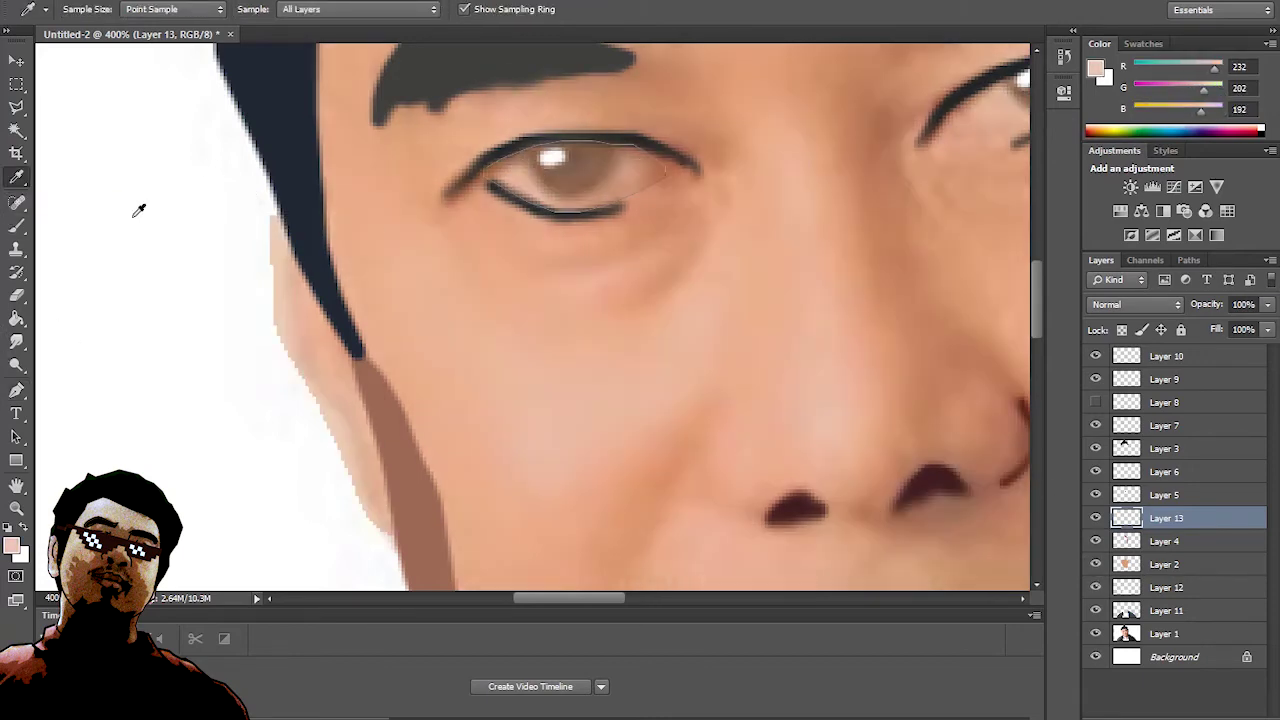
- Stroke the left eye path, select it, and fill the eye white with the pale colour
key(p)
right_click(628, 200)
click(700, 345)
right_click(618, 205)
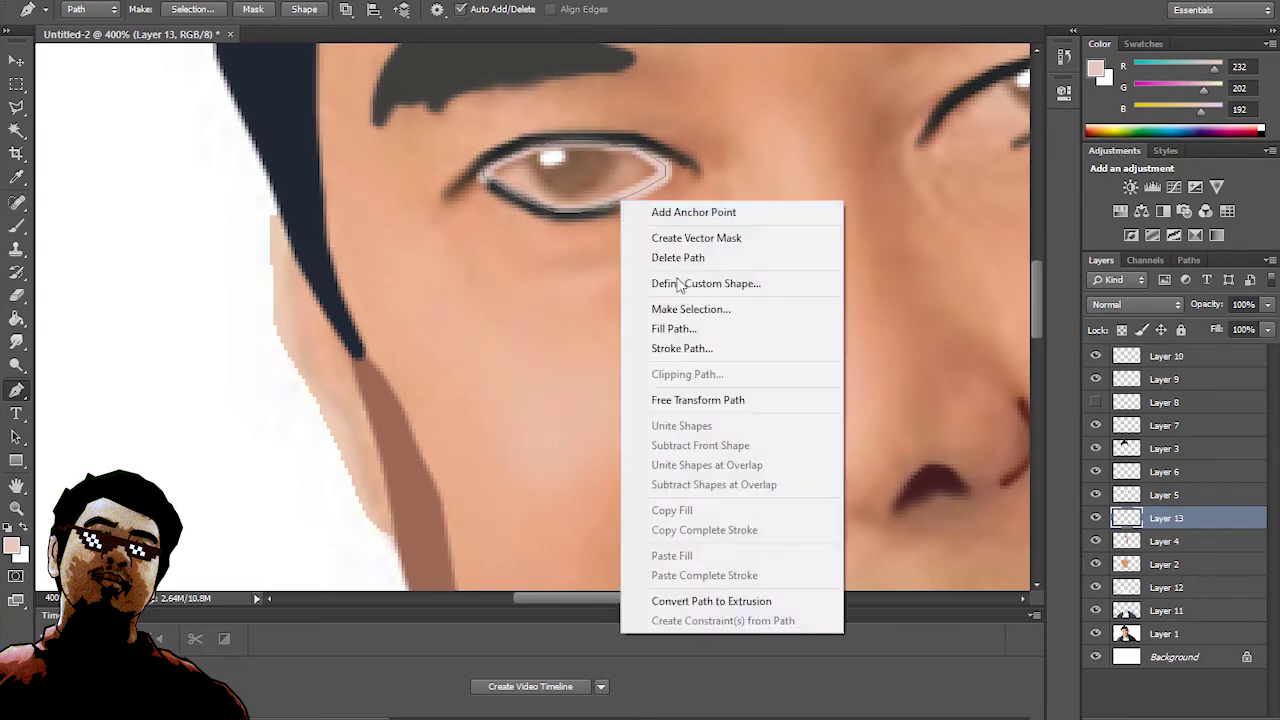
click(686, 311)
key(g)
click(574, 190)
key(ctrl+d)
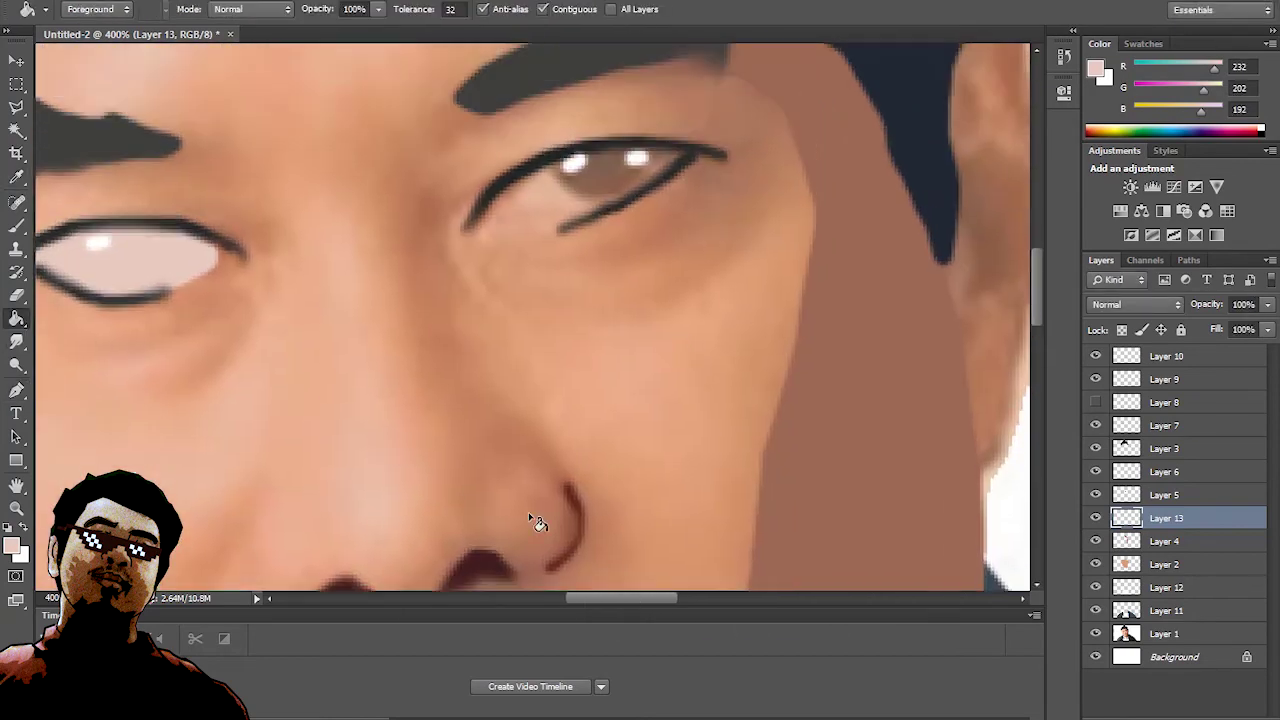
- Trace a closed pen outline around the right eye
key(p)
click(498, 206)
click(517, 212)
click(541, 215)
click(563, 213)
click(578, 208)
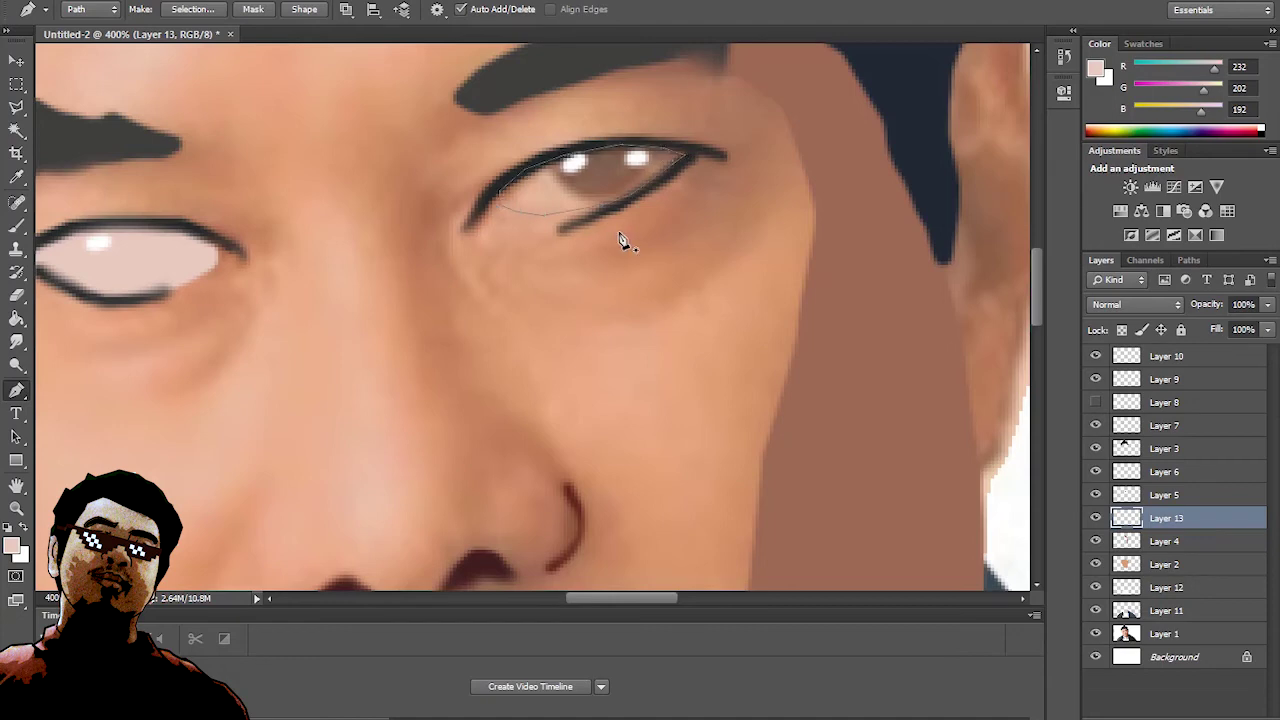
- Stroke the right eye path, select it, and fill the eye white with the pale colour
right_click(549, 215)
click(621, 360)
right_click(531, 214)
click(621, 318)
key(g)
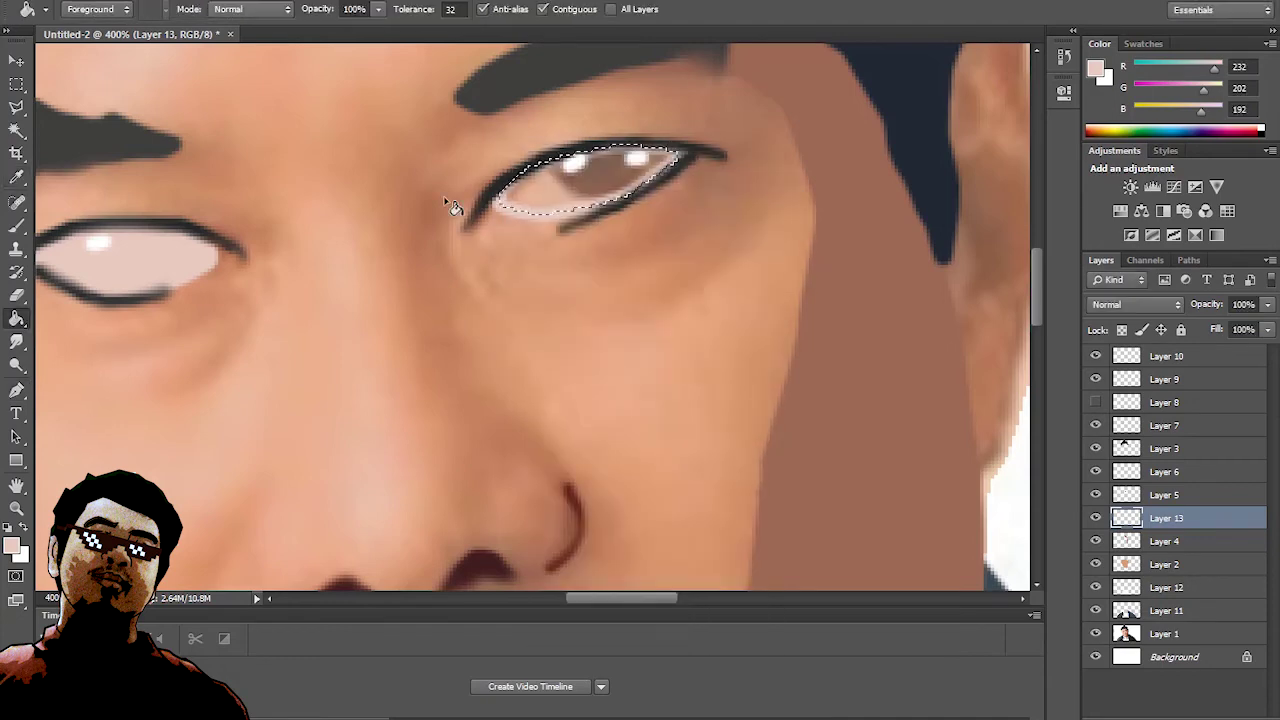
click(510, 205)
key(ctrl+d)
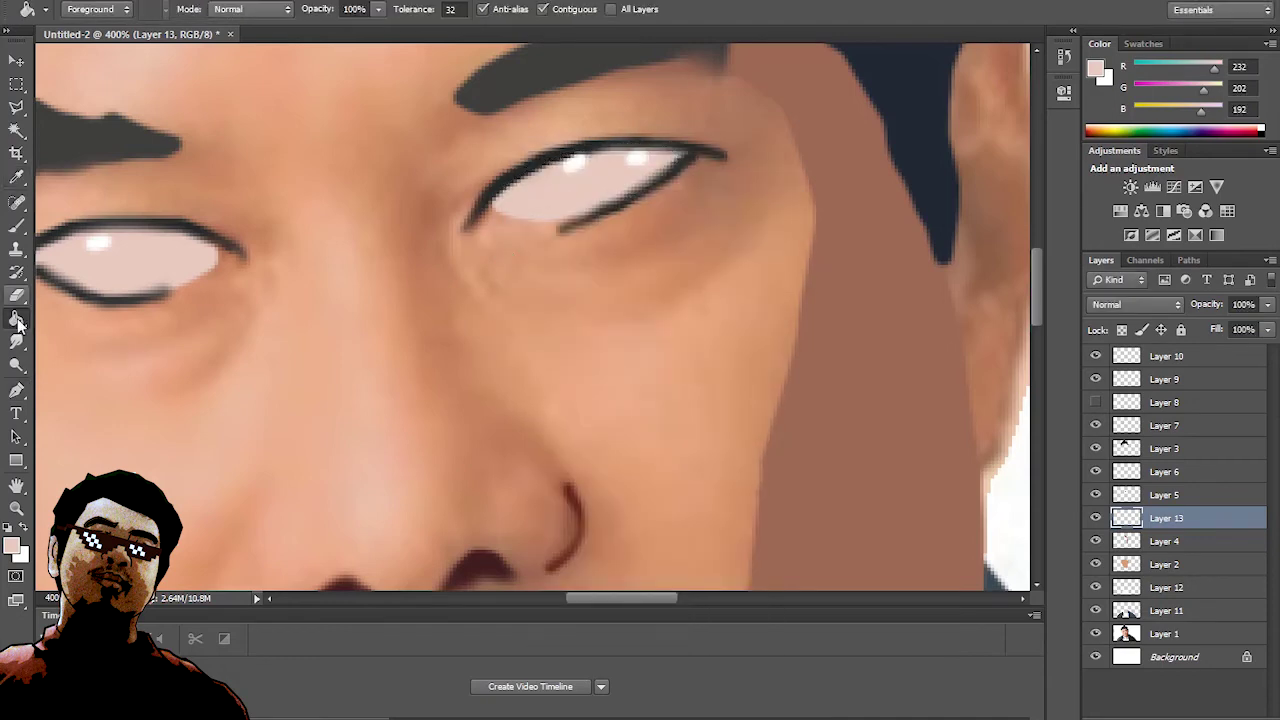
click(16, 341)
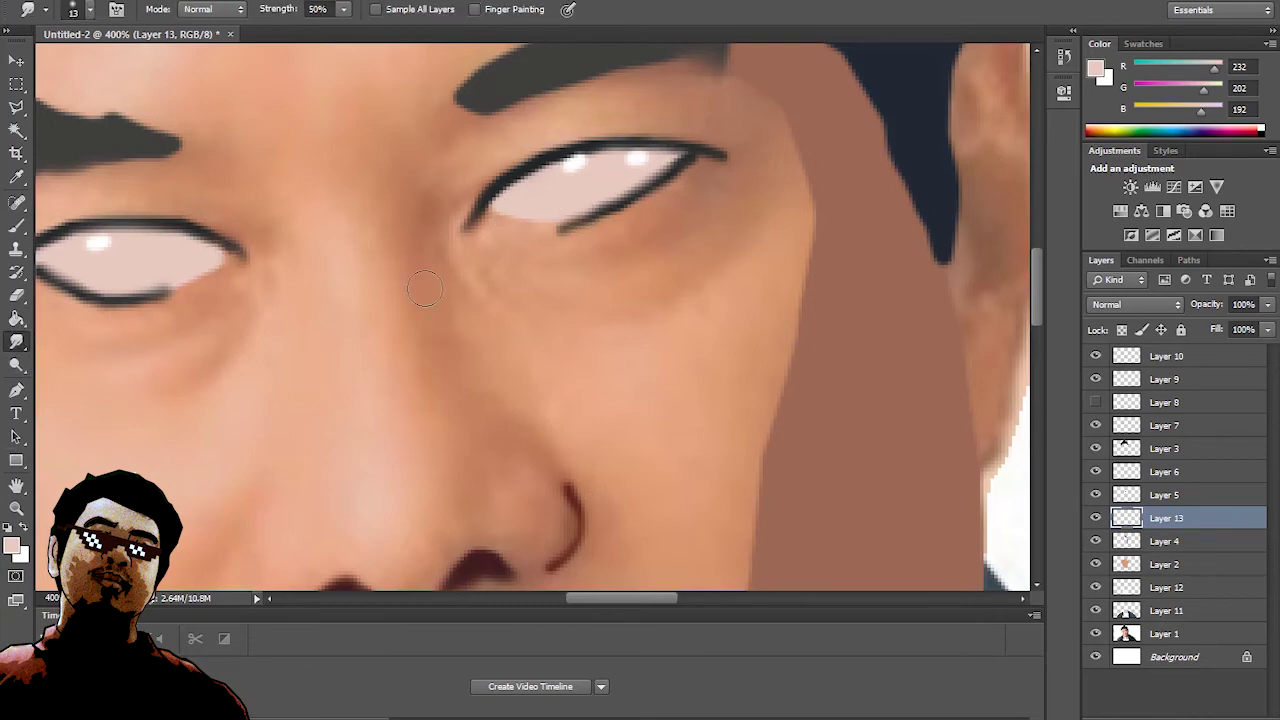
- Show the pupils on Layer 8 and toggle the nostril and white-area layers to compare
scroll(586, 371, down, 1)
click(1095, 402)
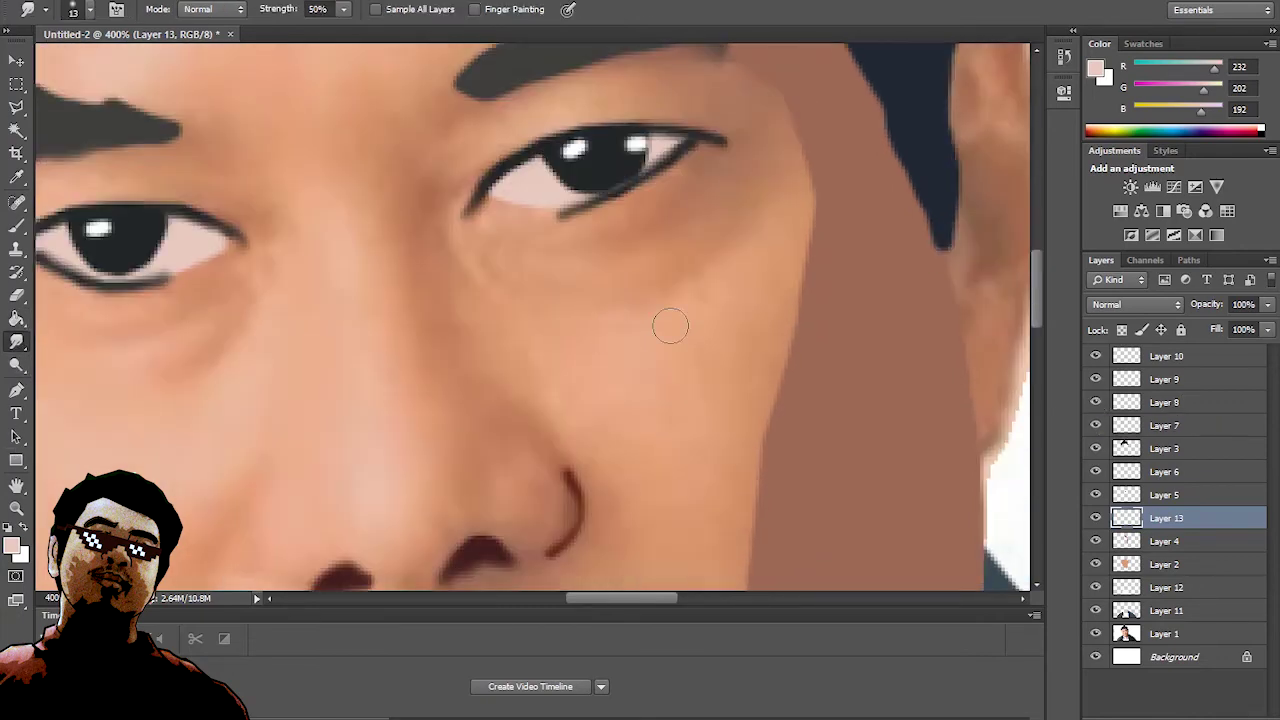
scroll(537, 320, down, 5)
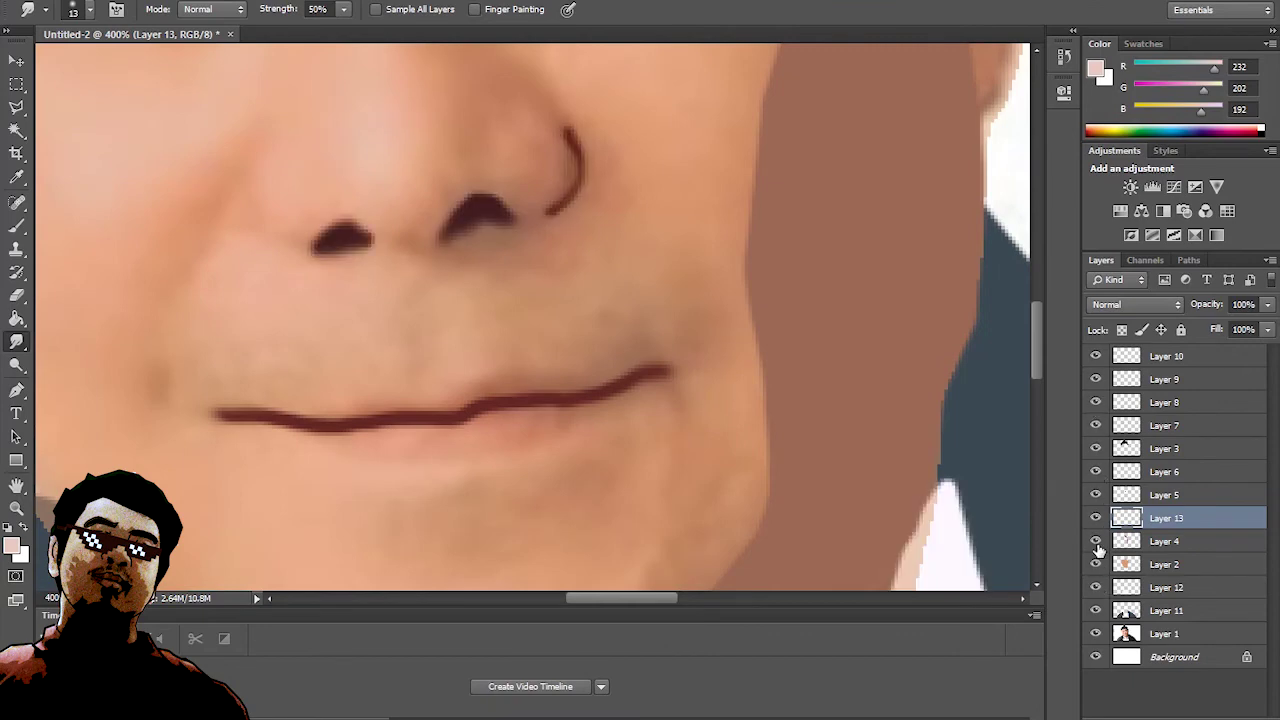
click(1095, 587)
click(1095, 448)
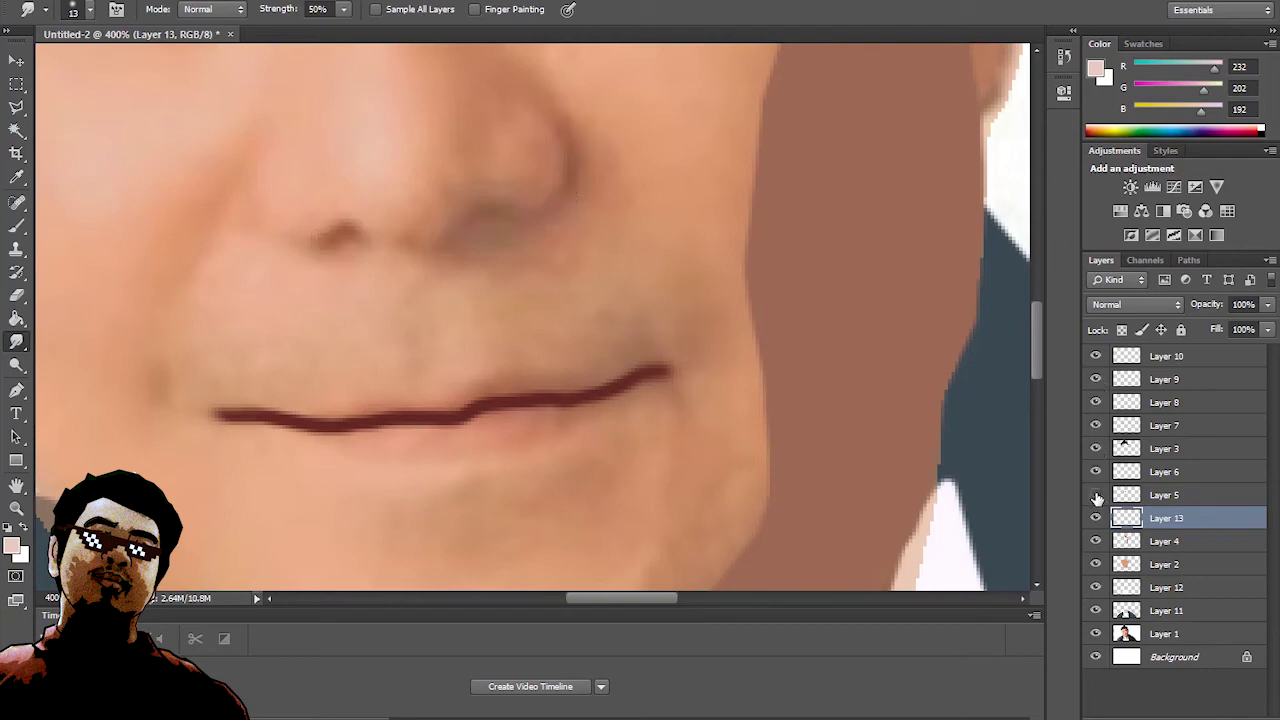
click(1095, 564)
click(1095, 587)
click(1095, 633)
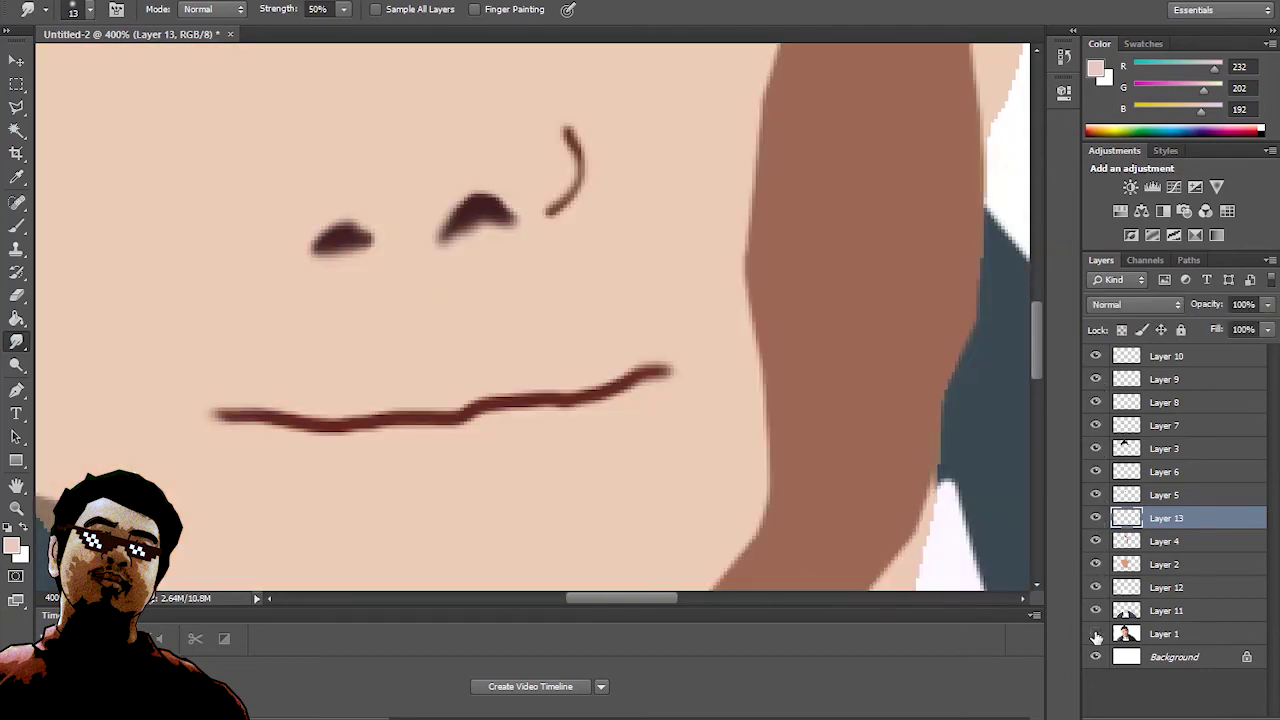
- Select photo Layer 1 and toggle painted layers, including the lip line, against the photo
click(1155, 634)
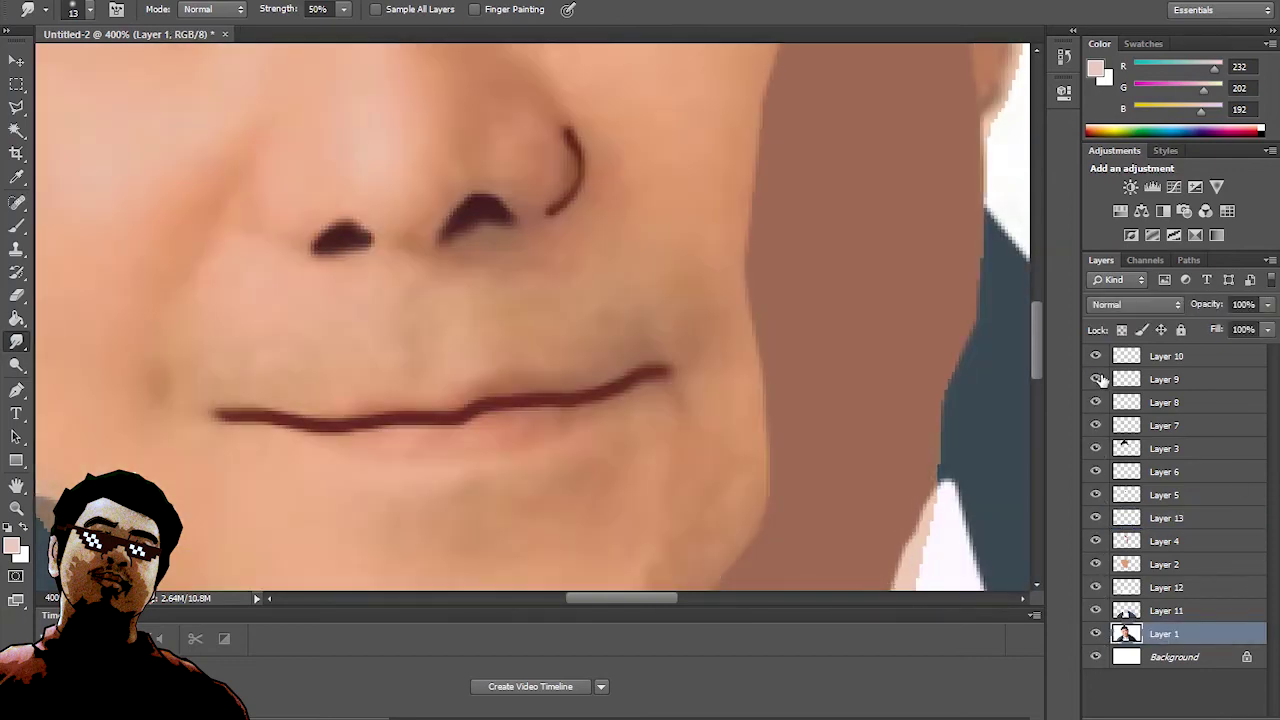
scroll(940, 440, down, 1)
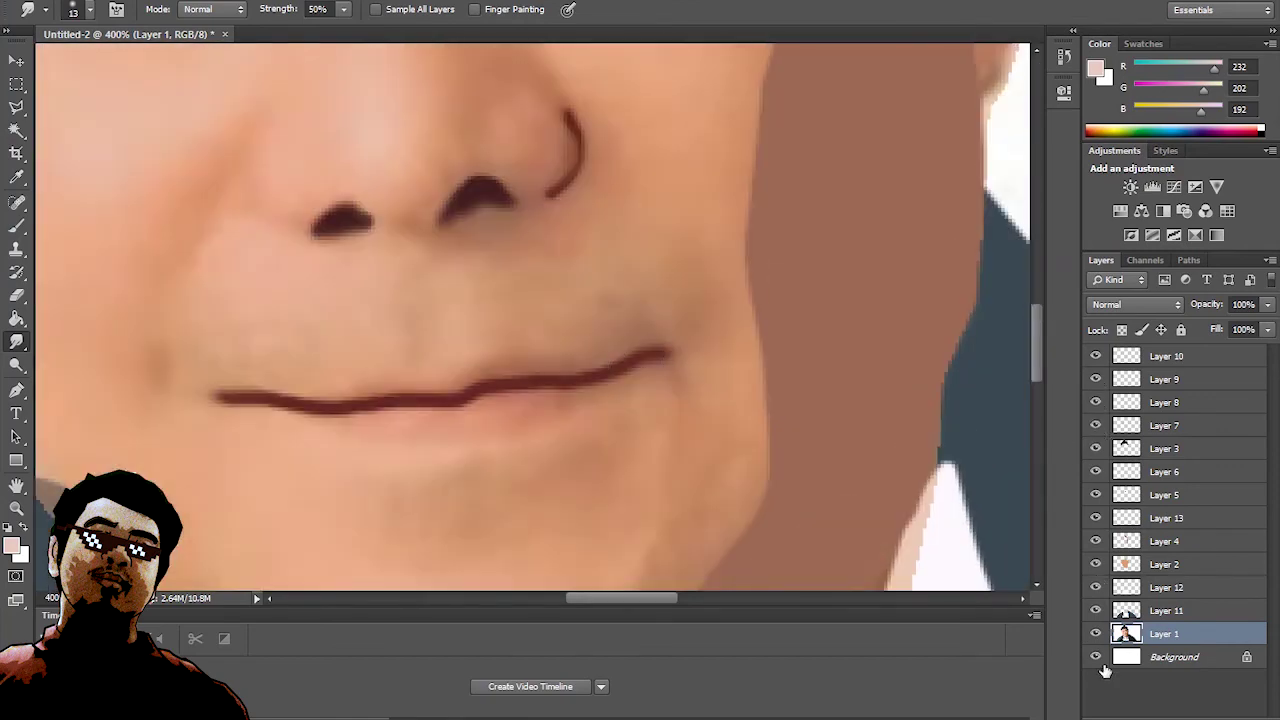
click(1095, 633)
click(1095, 633)
click(1096, 517)
click(1096, 494)
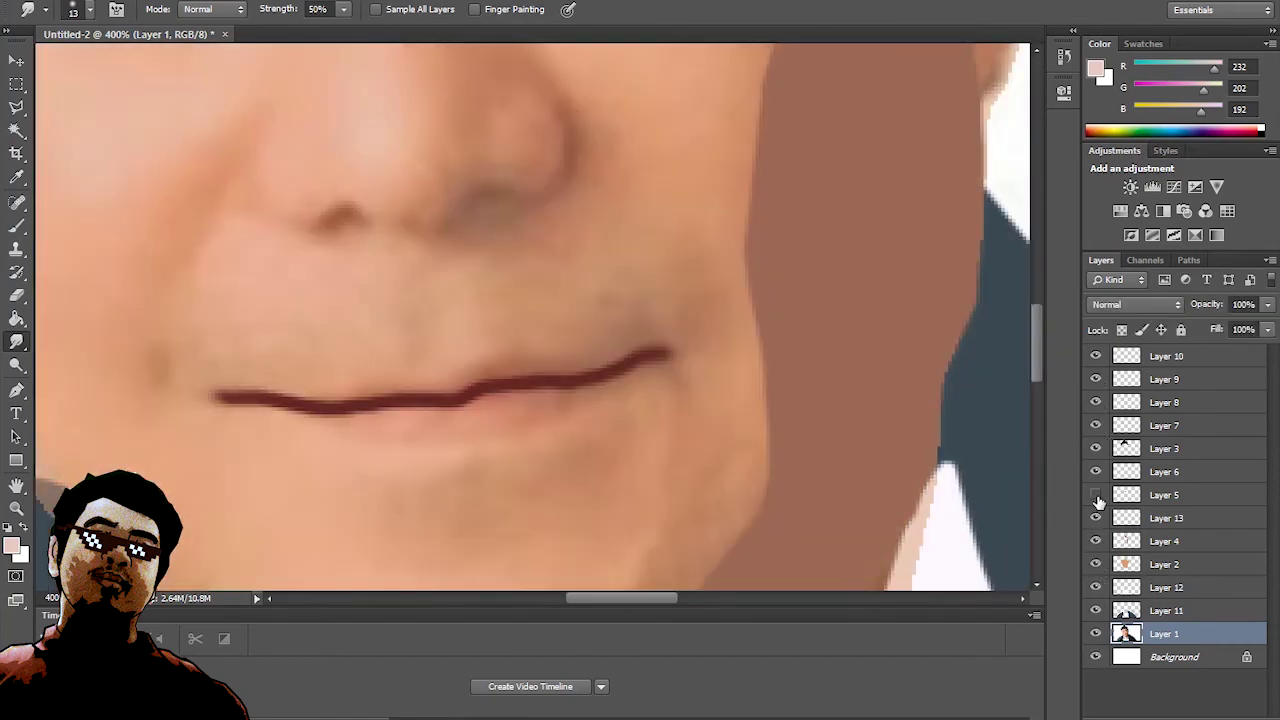
click(1095, 356)
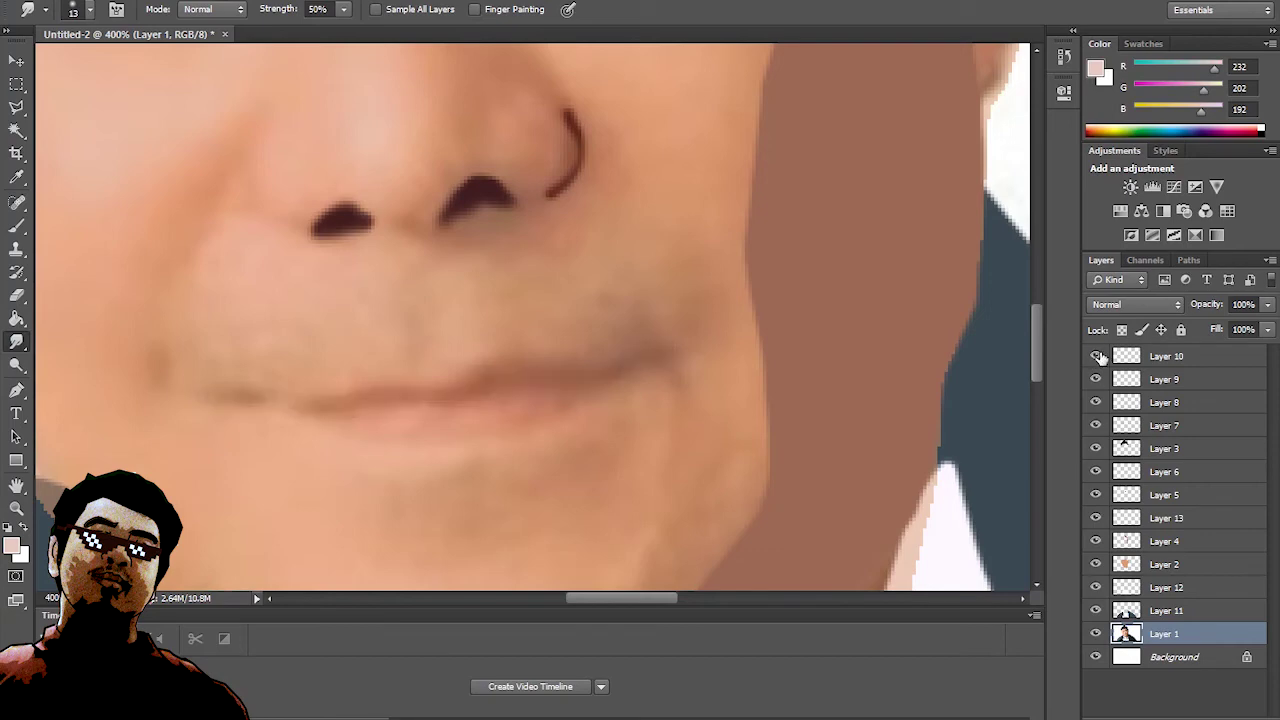
click(1095, 356)
- Cancel a Brightness/Contrast attempt, recheck the collar layer, select skin Layer 2, and view at 100%
click(125, 0)
click(370, 27)
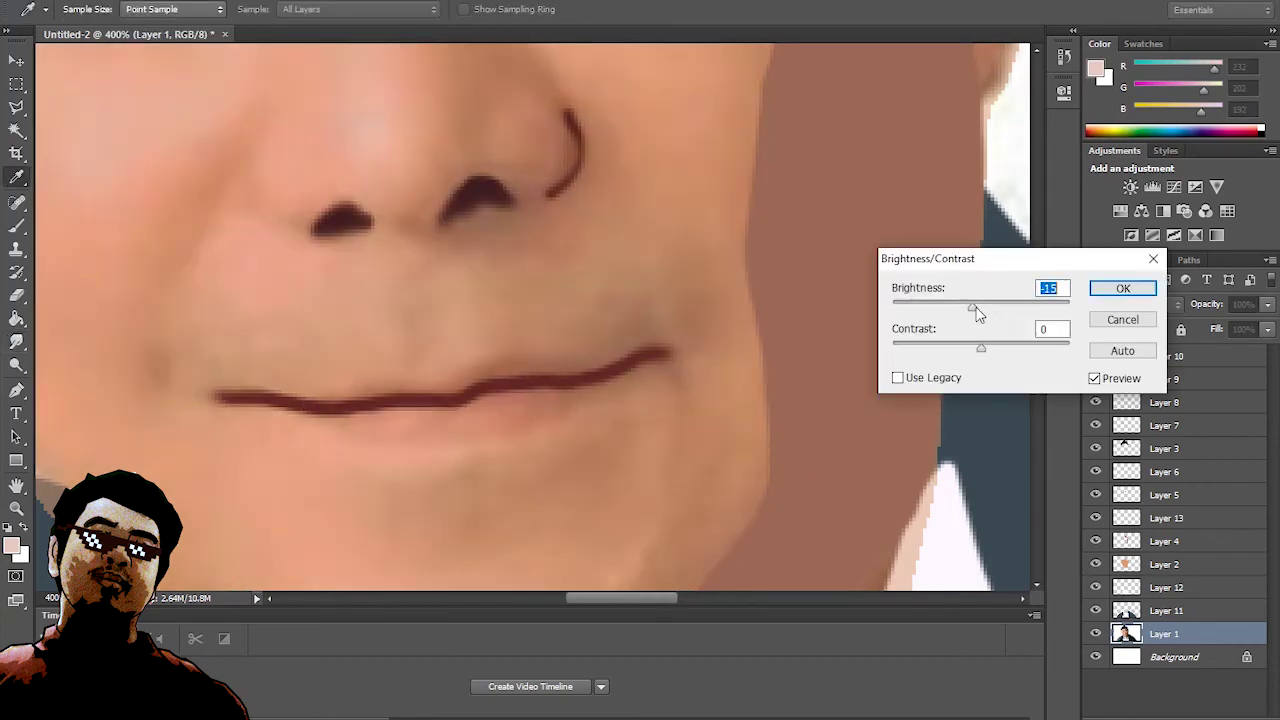
key(Escape)
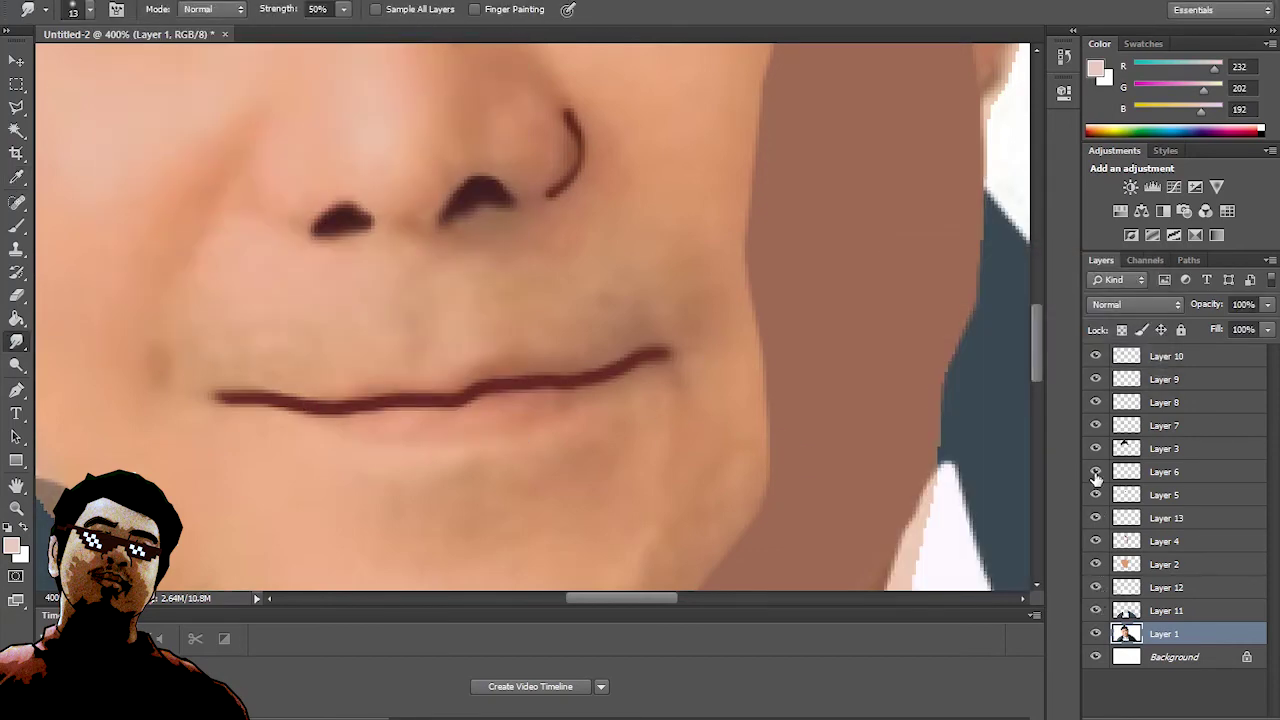
click(1095, 587)
click(1095, 495)
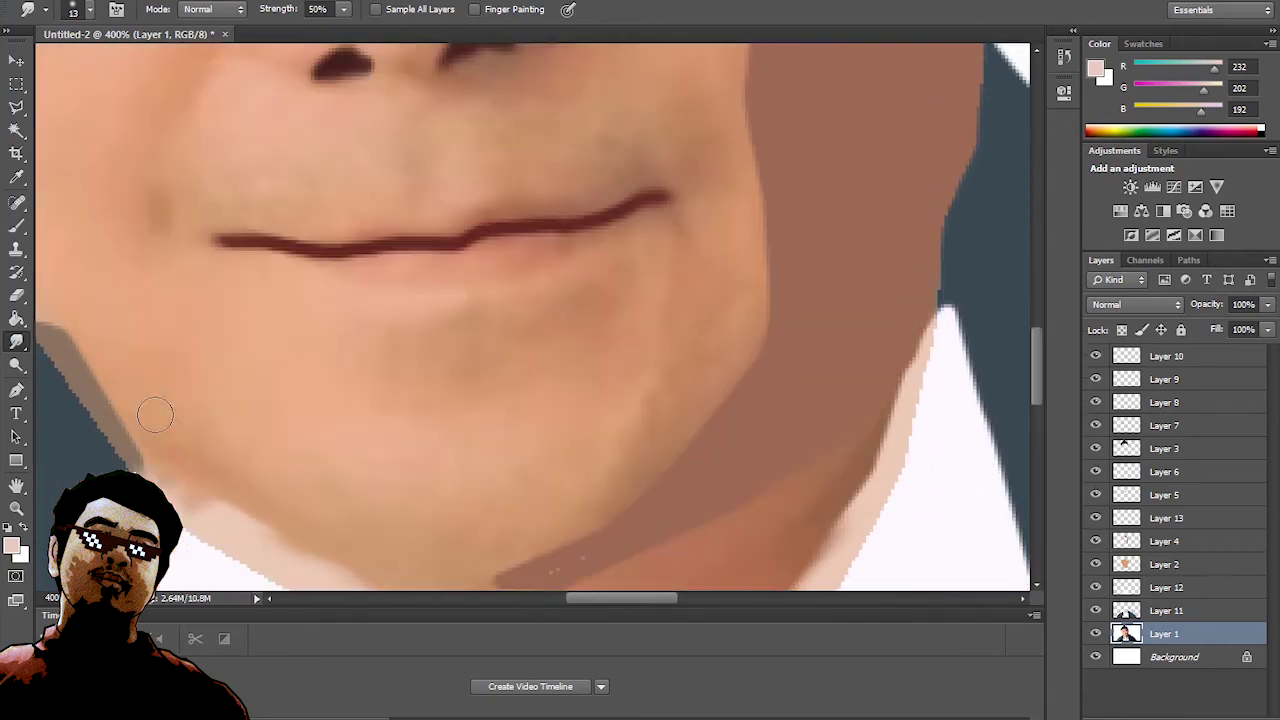
click(1164, 564)
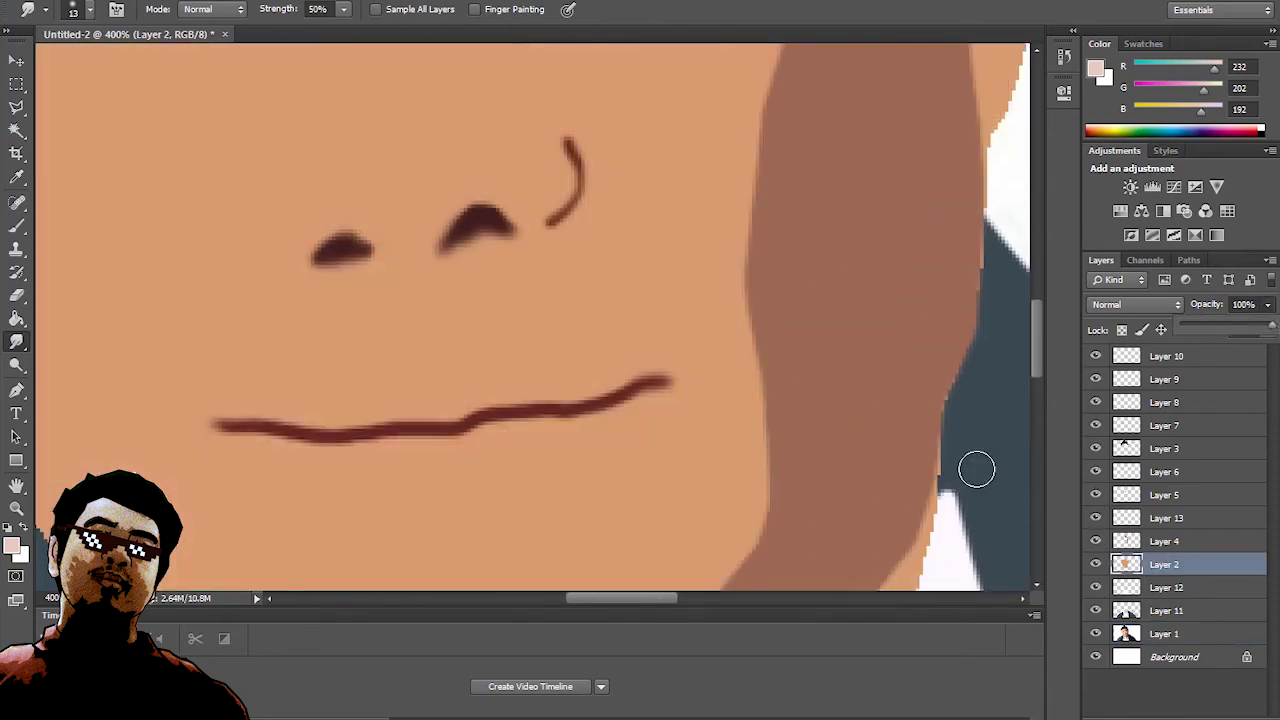
key(ctrl+1)
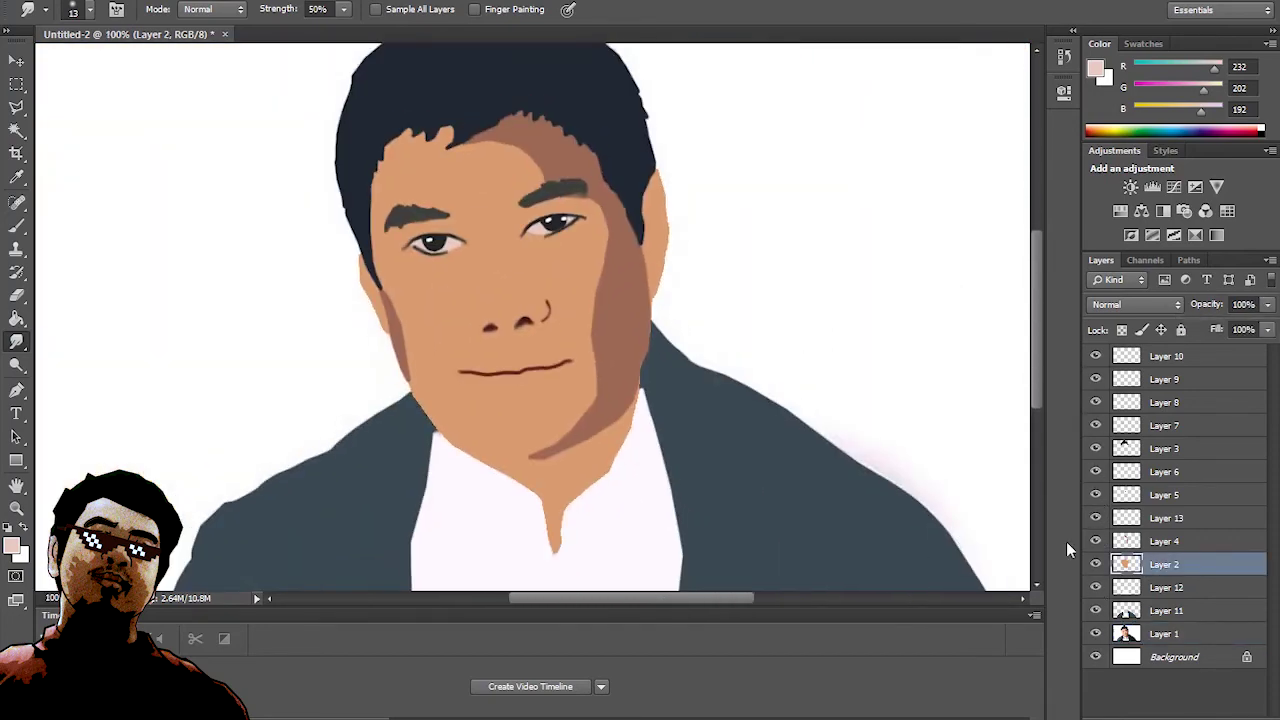
- Merge all the painted layers into one illustration layer and hide it
click(1164, 356)
shift+click(1180, 610)
right_click(1183, 510)
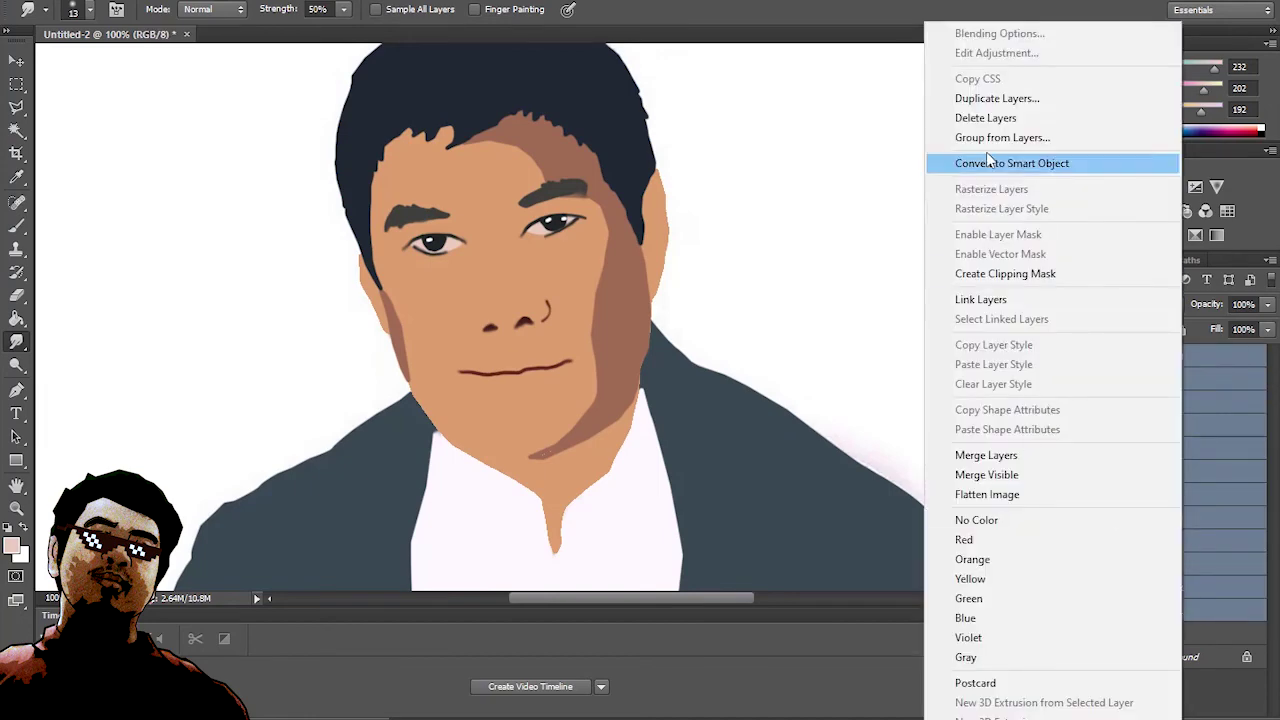
click(1005, 457)
click(1170, 382)
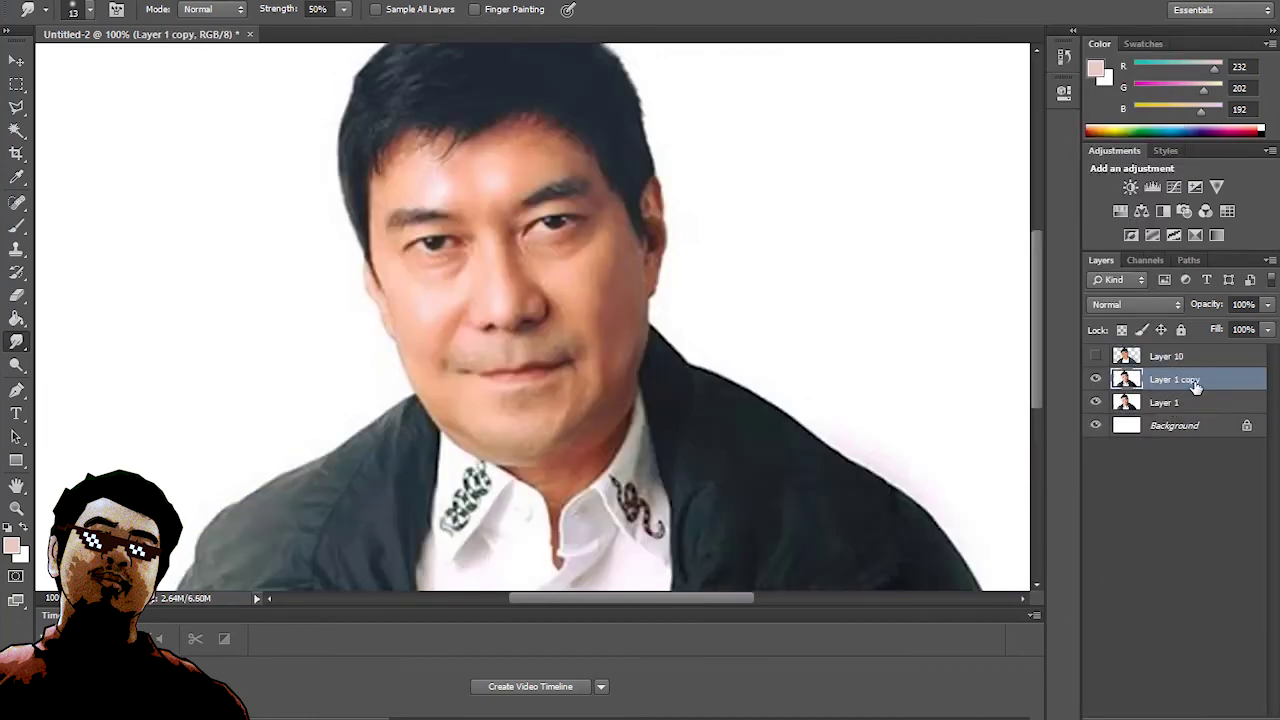
- Make the photo copy black and white and apply a Cutout filter (4 levels, simplicity 4, fidelity 2)
click(137, 2)
click(345, 371)
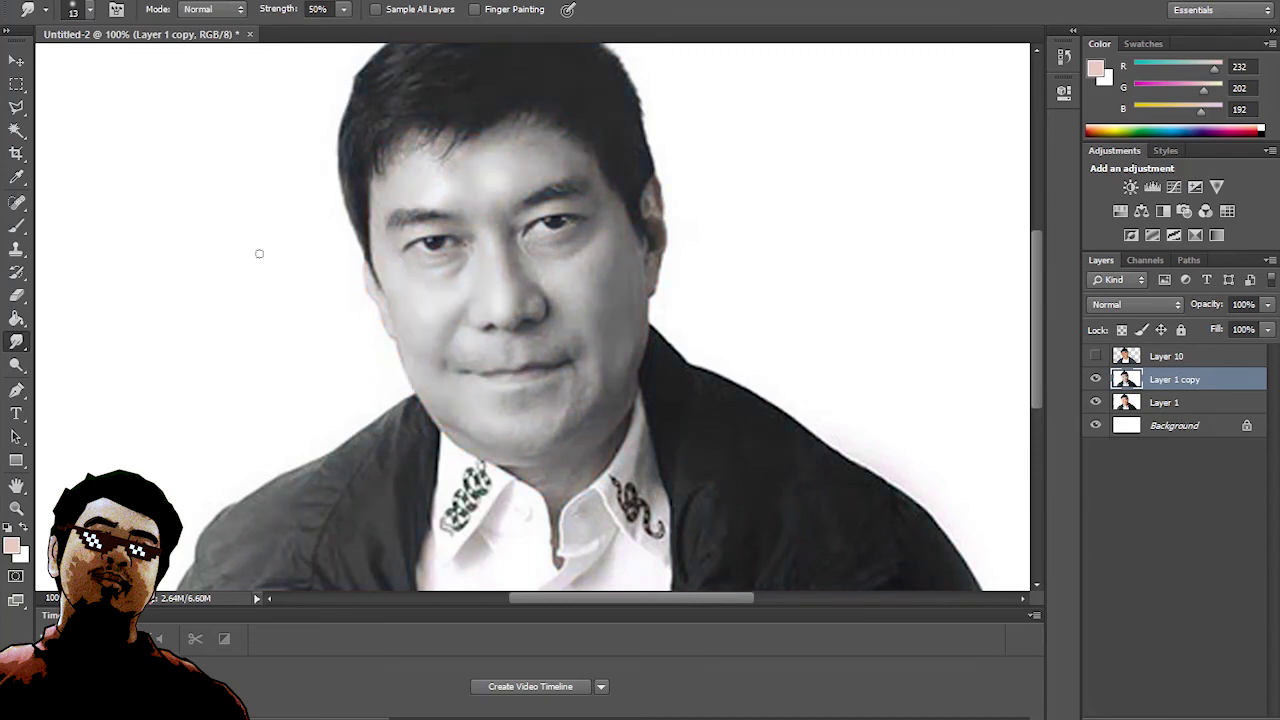
click(290, 2)
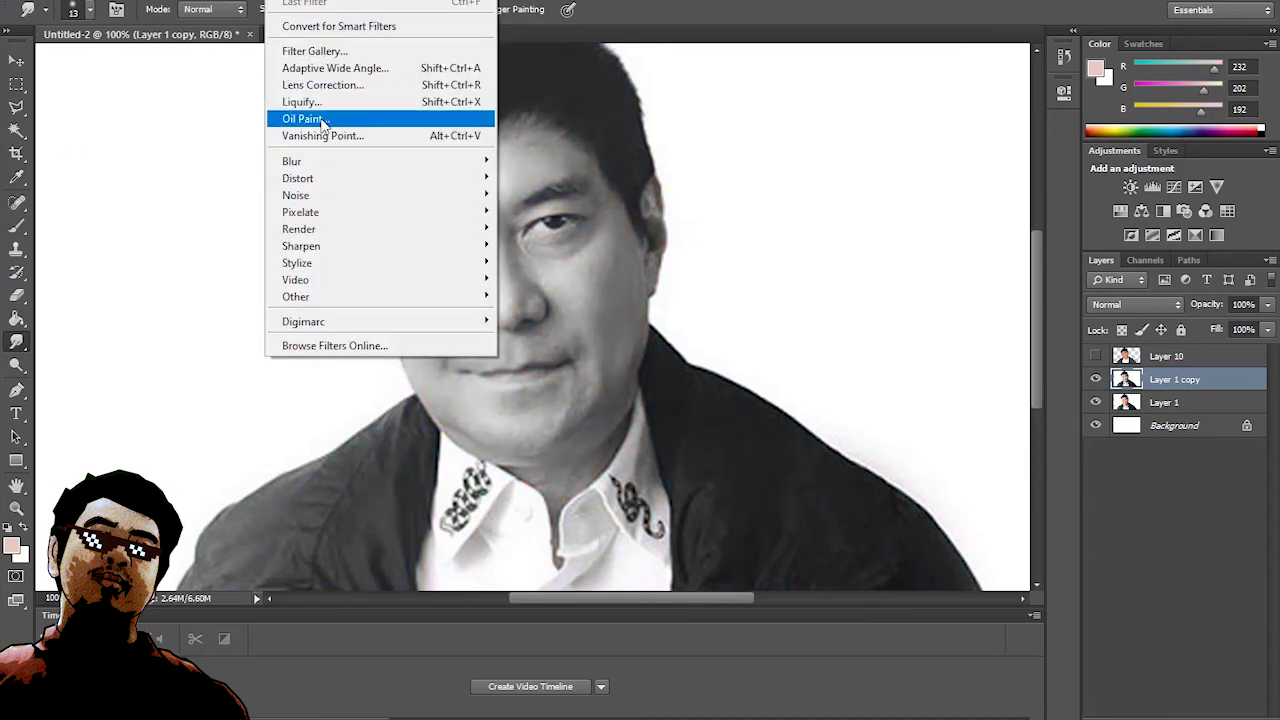
click(315, 51)
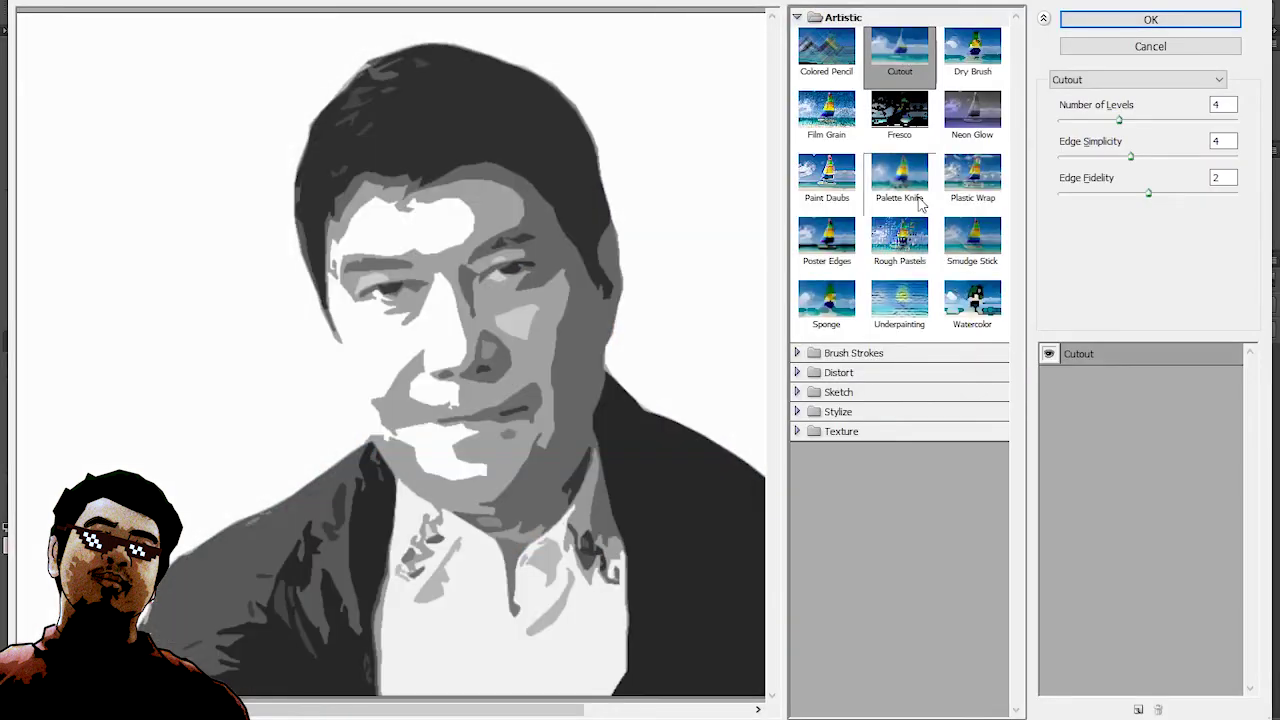
drag(1115, 125, 1126, 122)
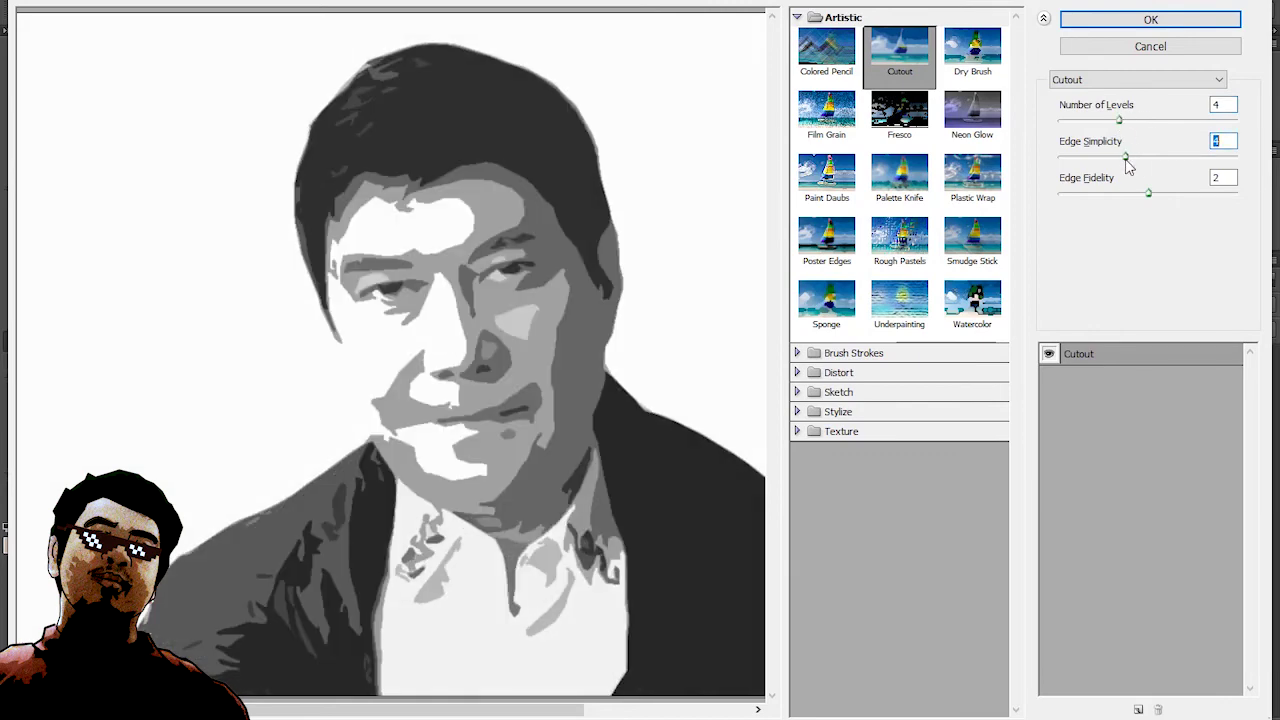
mouse_move(1126, 158)
mouse_down()
mouse_move(1101, 158)
mouse_move(1130, 157)
mouse_move(1095, 120)
mouse_move(1111, 121)
mouse_up()
key(Return)
- Show Layer 10 in Multiply mode over Layer 1 copy and hide original Layer 1
ctrl+click(1213, 358)
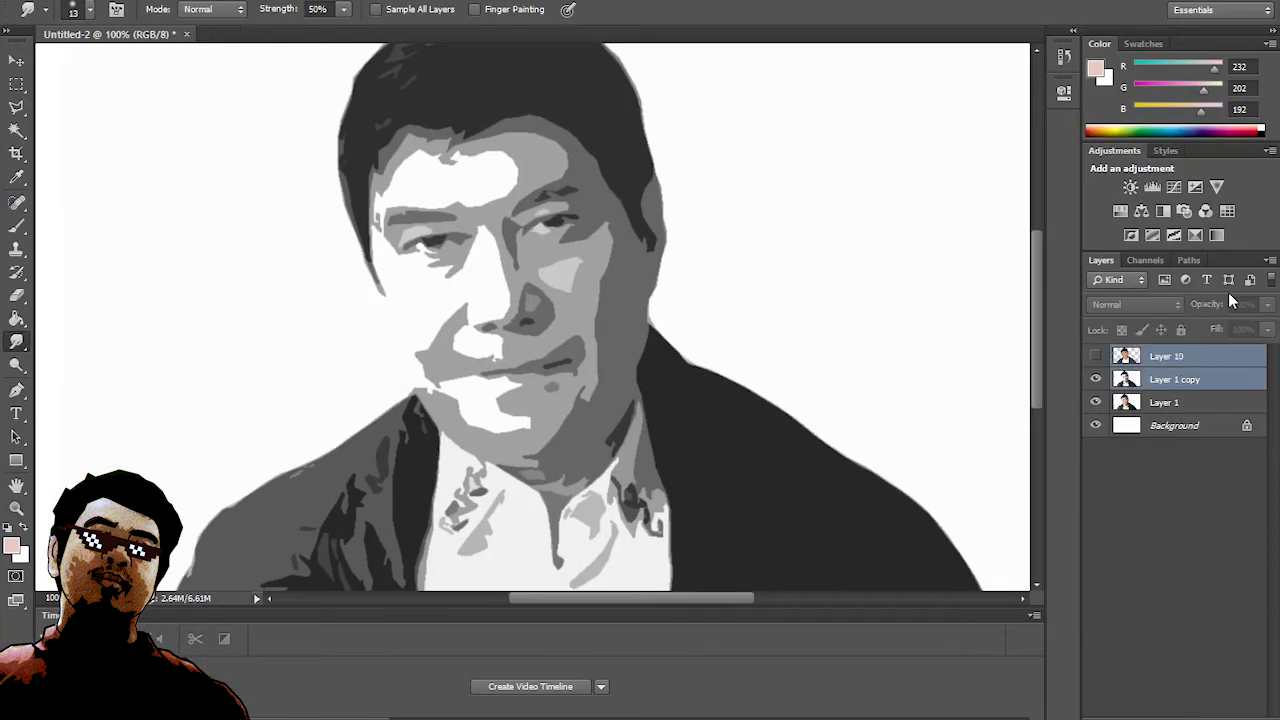
click(1095, 355)
click(1135, 304)
click(1128, 37)
click(1096, 402)
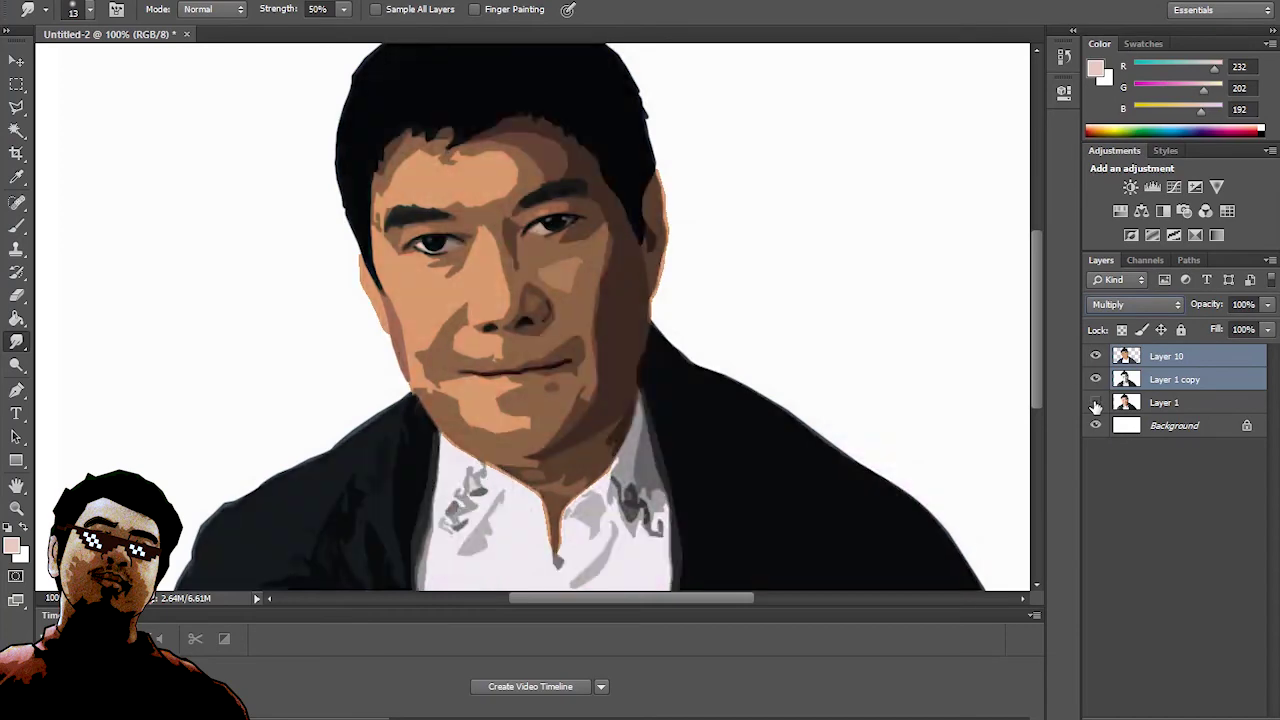
scroll(1012, 390, down, 1)
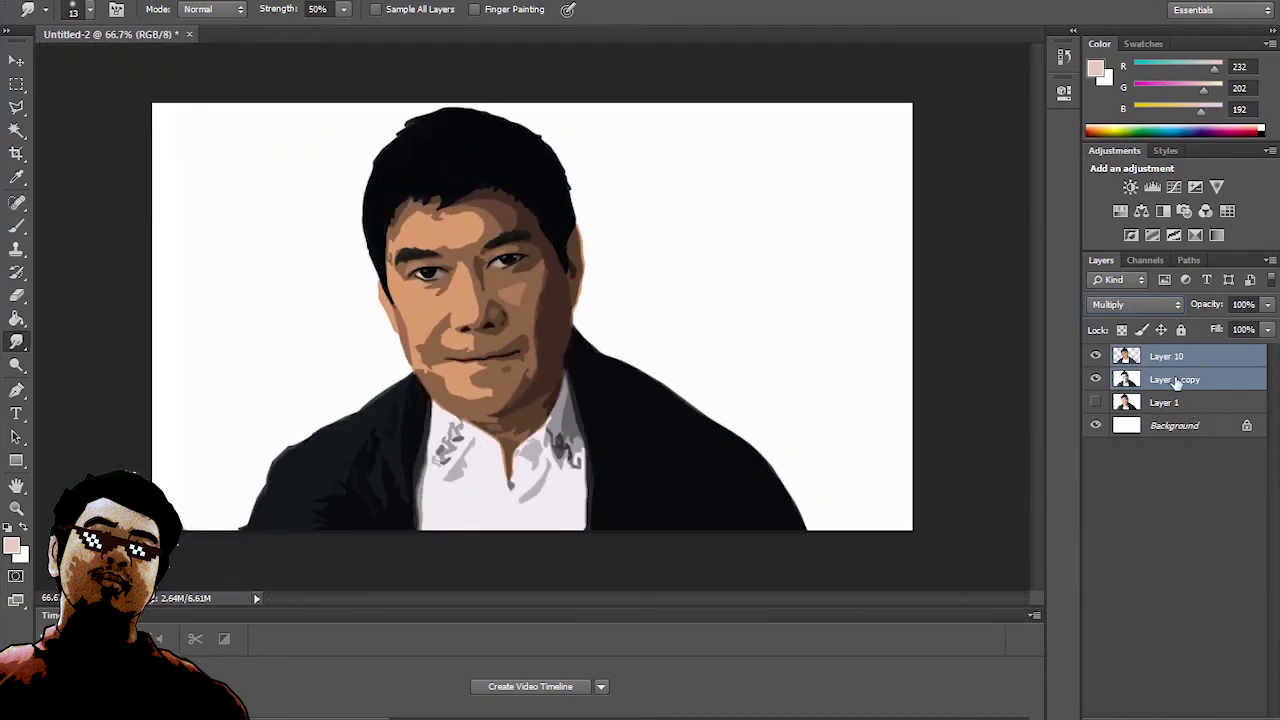
- Merge the two selected layers and try raising brightness to 77 and contrast to 4
right_click(1177, 385)
click(995, 462)
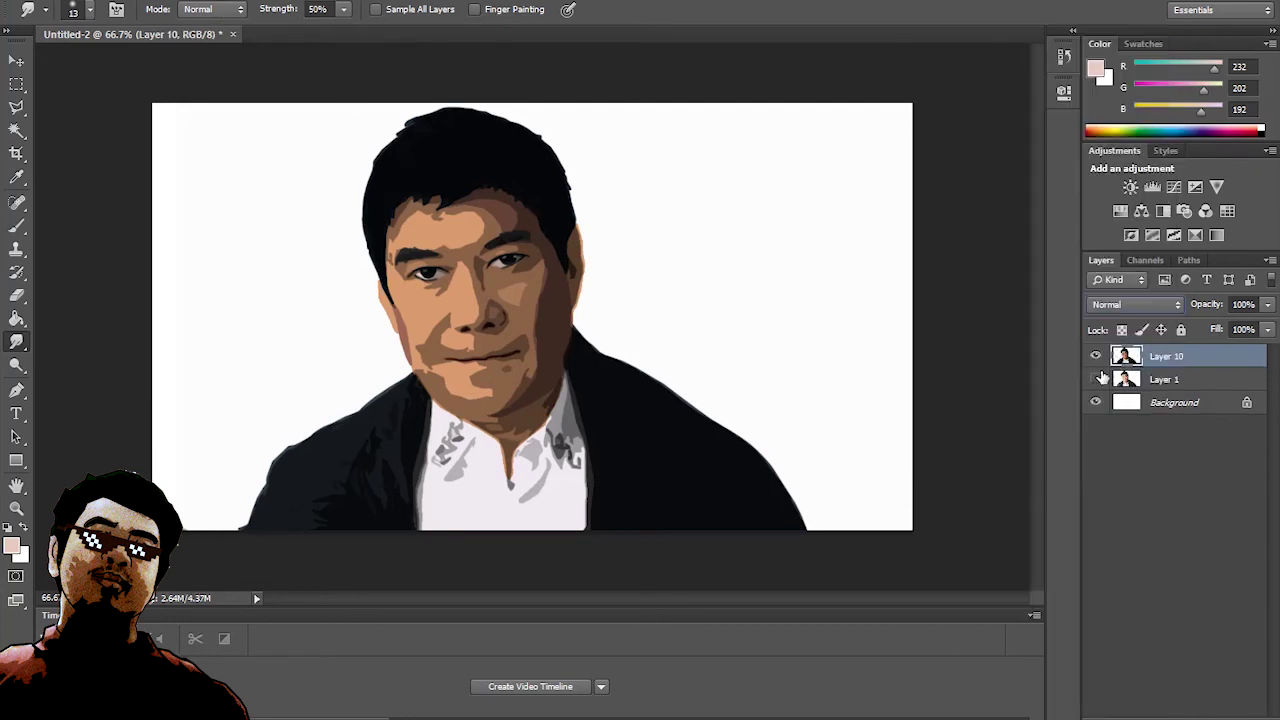
click(112, 3)
click(370, 23)
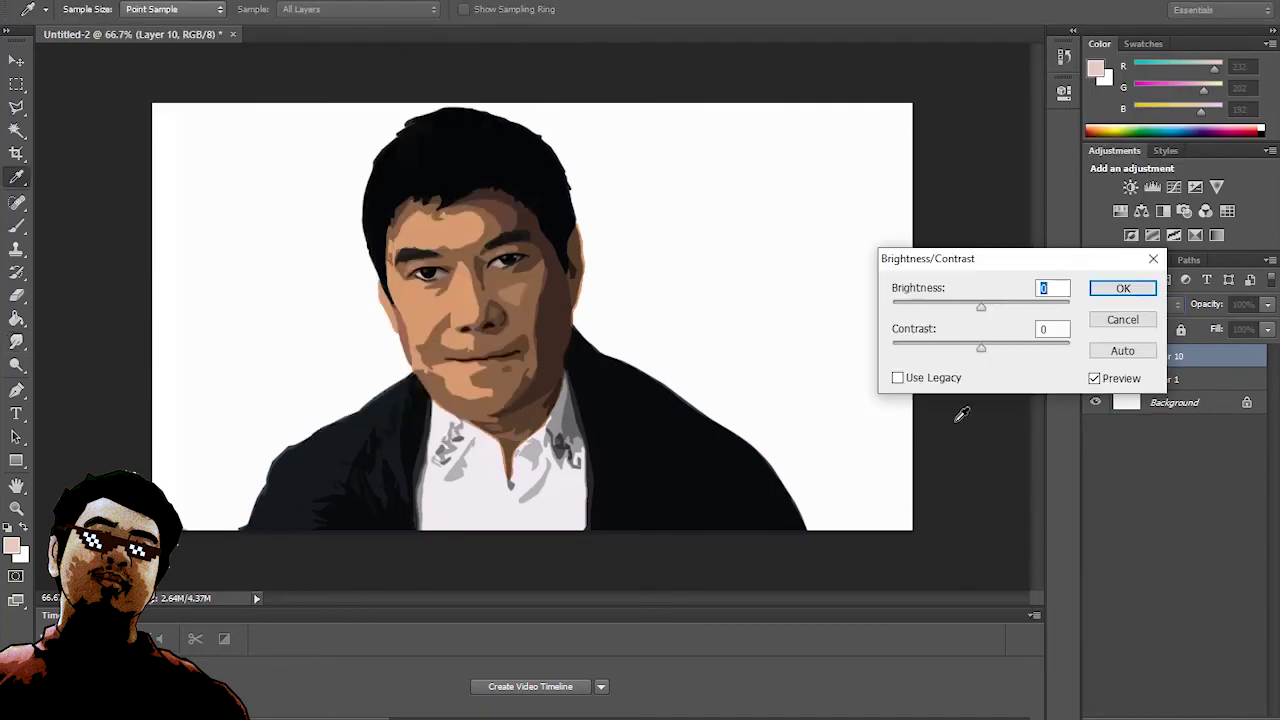
drag(981, 302, 1030, 318)
drag(942, 348, 976, 356)
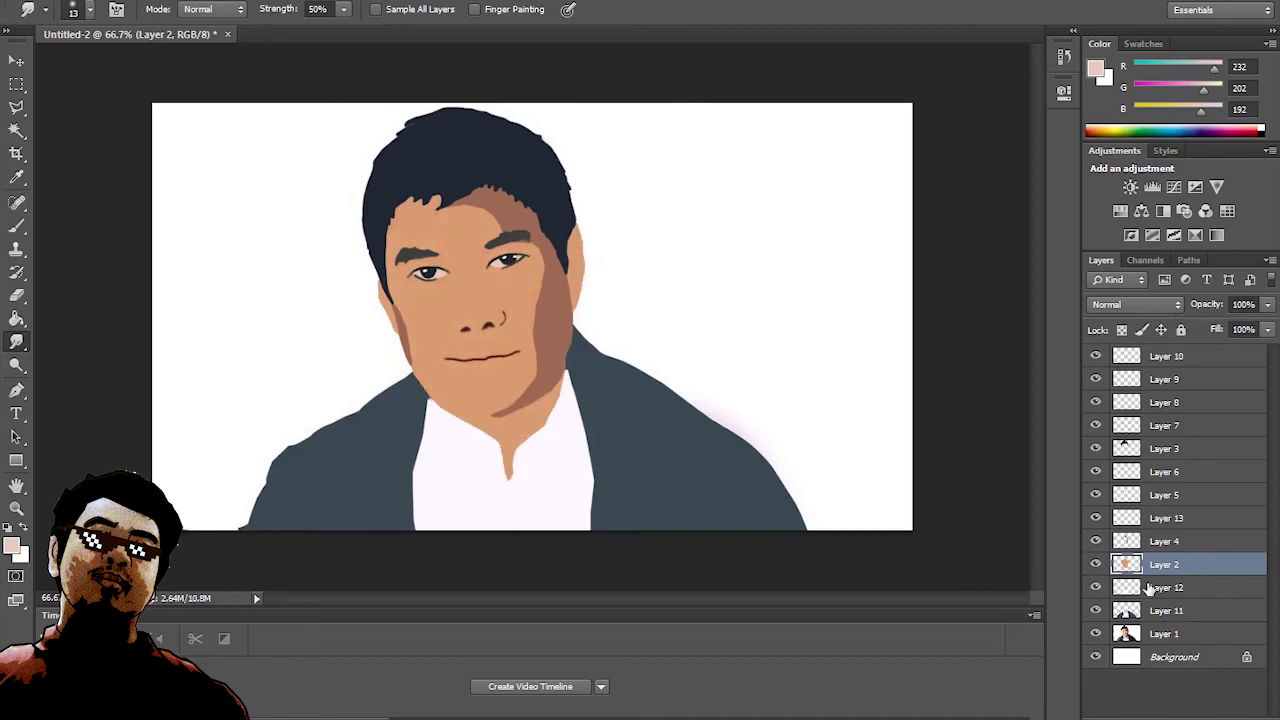
- Lower Layer 4 opacity to 54% and merge Layers 10 and 11
click(1113, 545)
drag(1267, 304, 1226, 325)
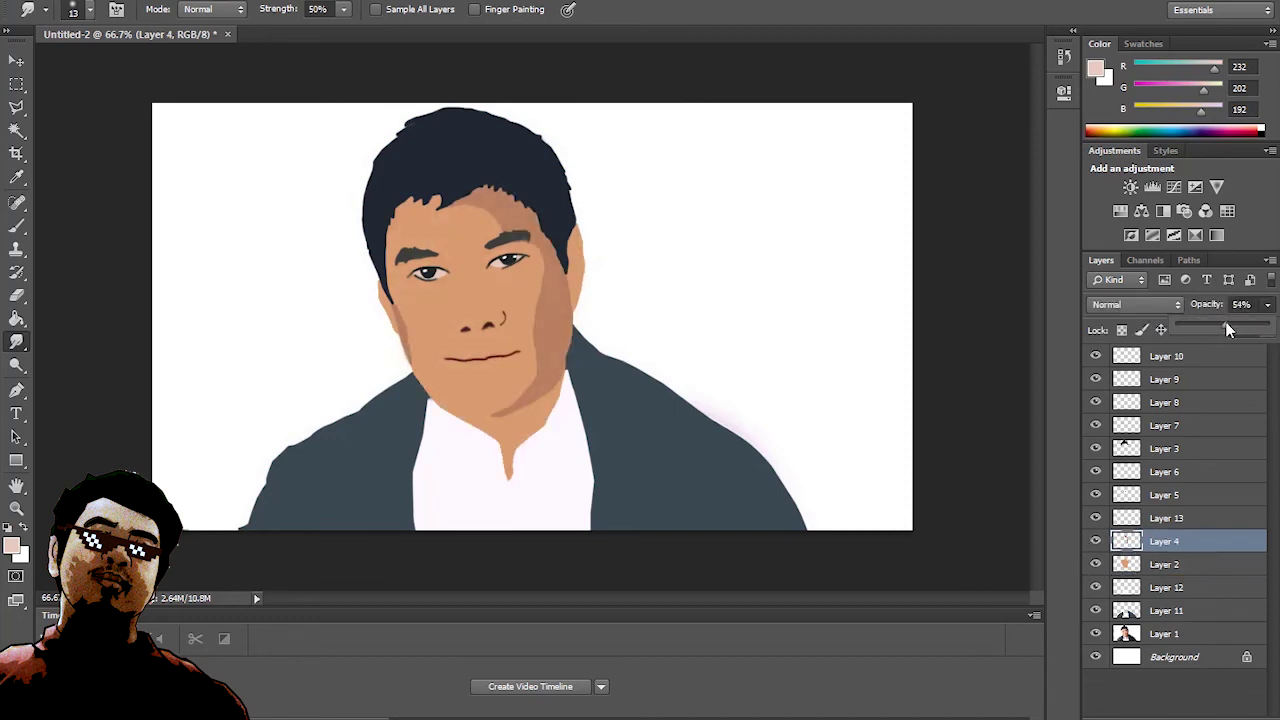
click(1157, 610)
shift+click(1165, 356)
right_click(1180, 400)
click(995, 451)
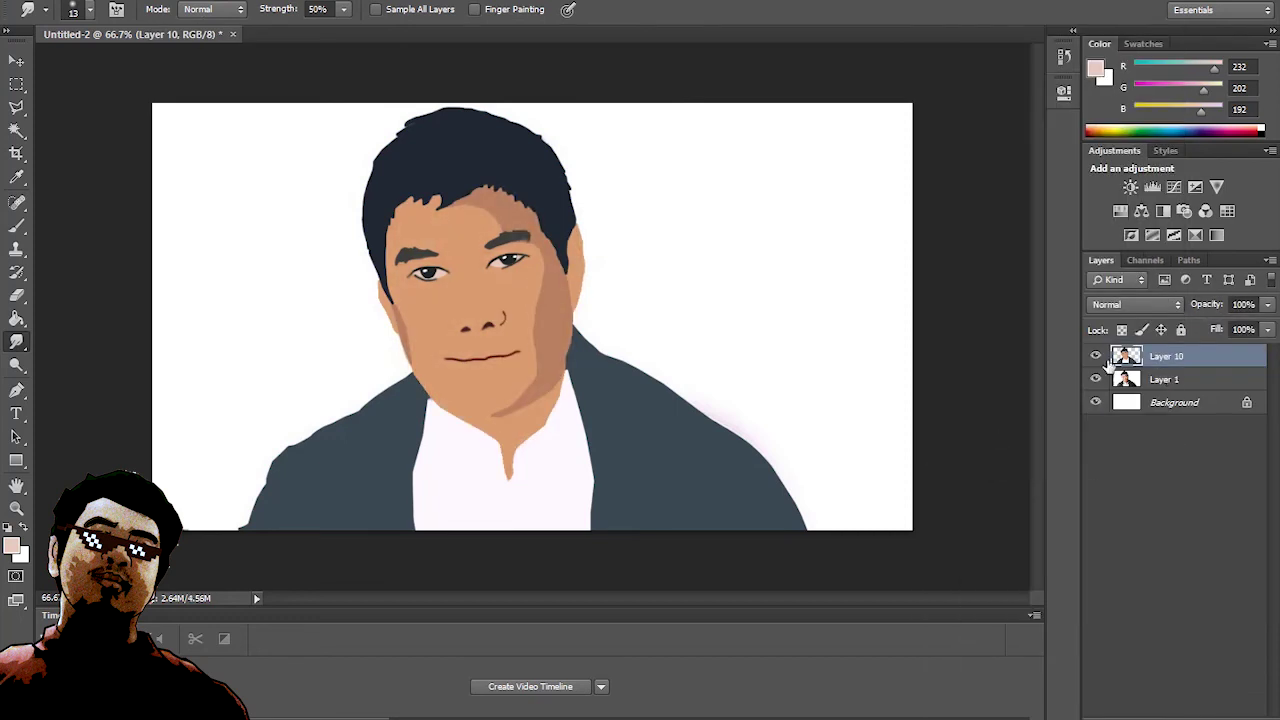
- Duplicate photo Layer 1, reapply the Cutout filter, and multiply Layer 10 over the copy
click(1095, 356)
click(1185, 385)
key(ctrl+j)
key(ctrl+f)
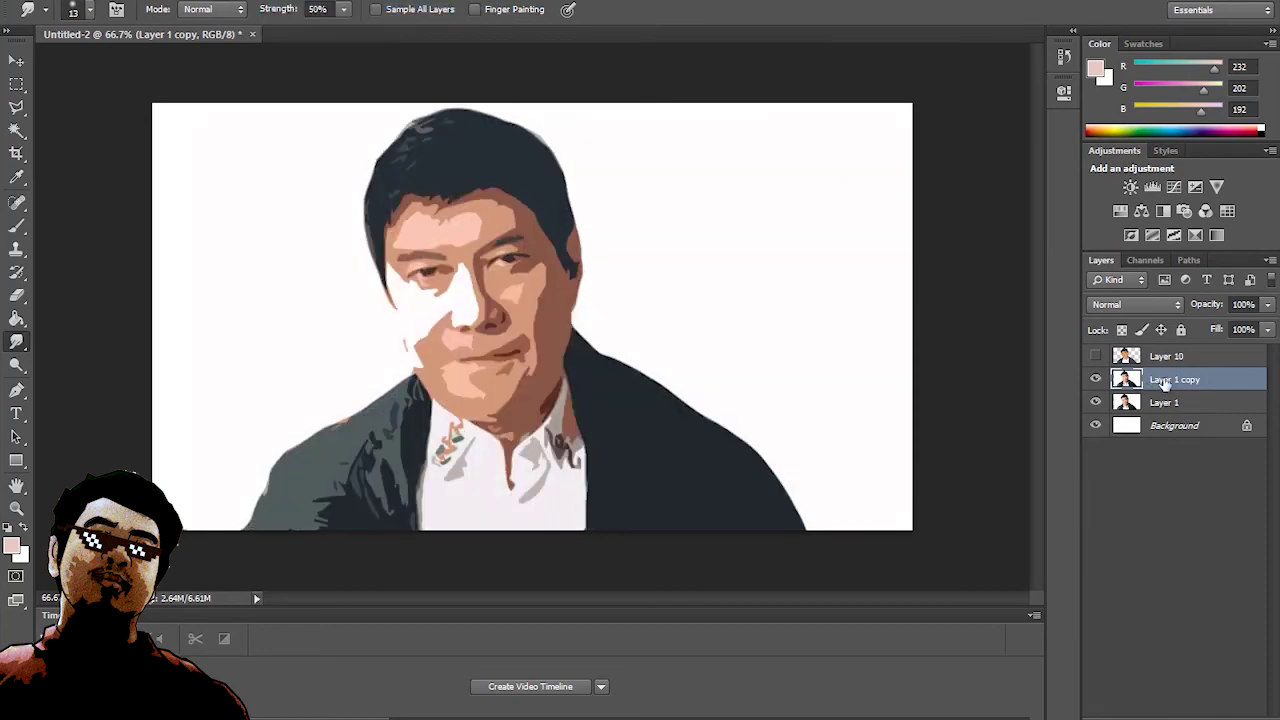
click(1095, 356)
shift+click(1165, 356)
click(1135, 304)
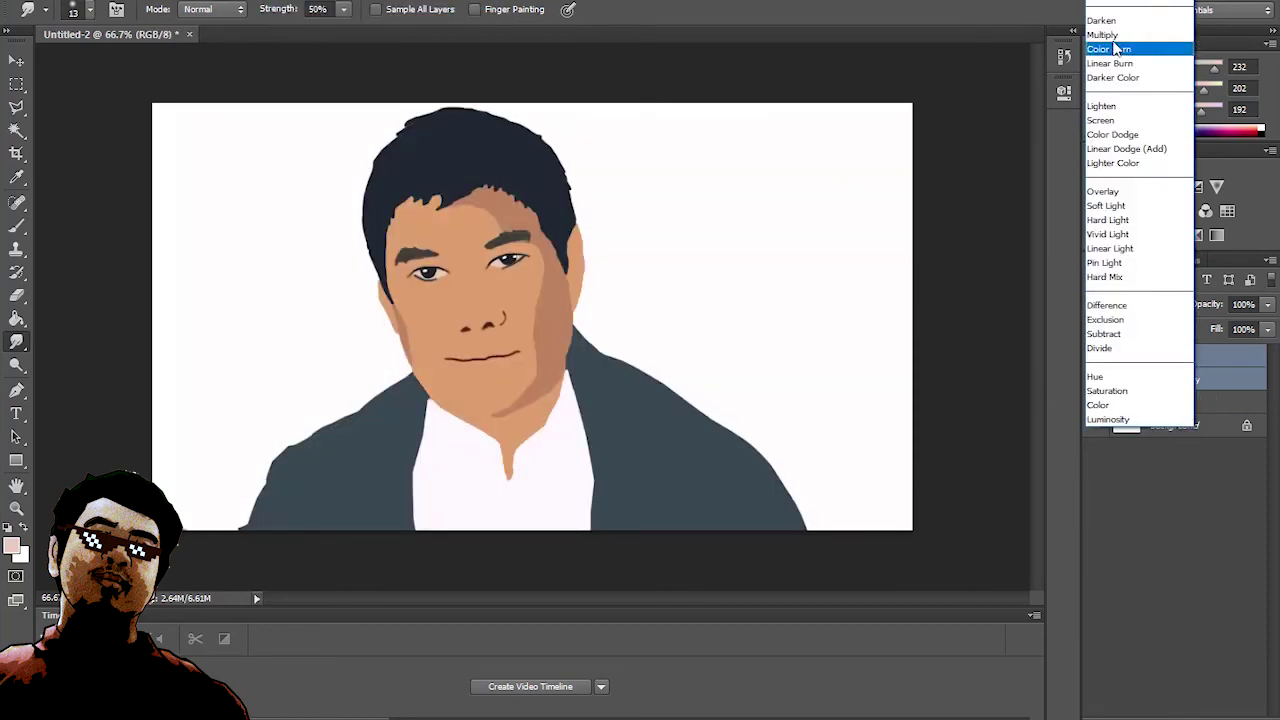
click(1100, 35)
click(1095, 402)
- Merge Layer 10 with Layer 1 copy and set Brightness/Contrast to 79 brightness, −28 contrast
right_click(1110, 362)
click(960, 451)
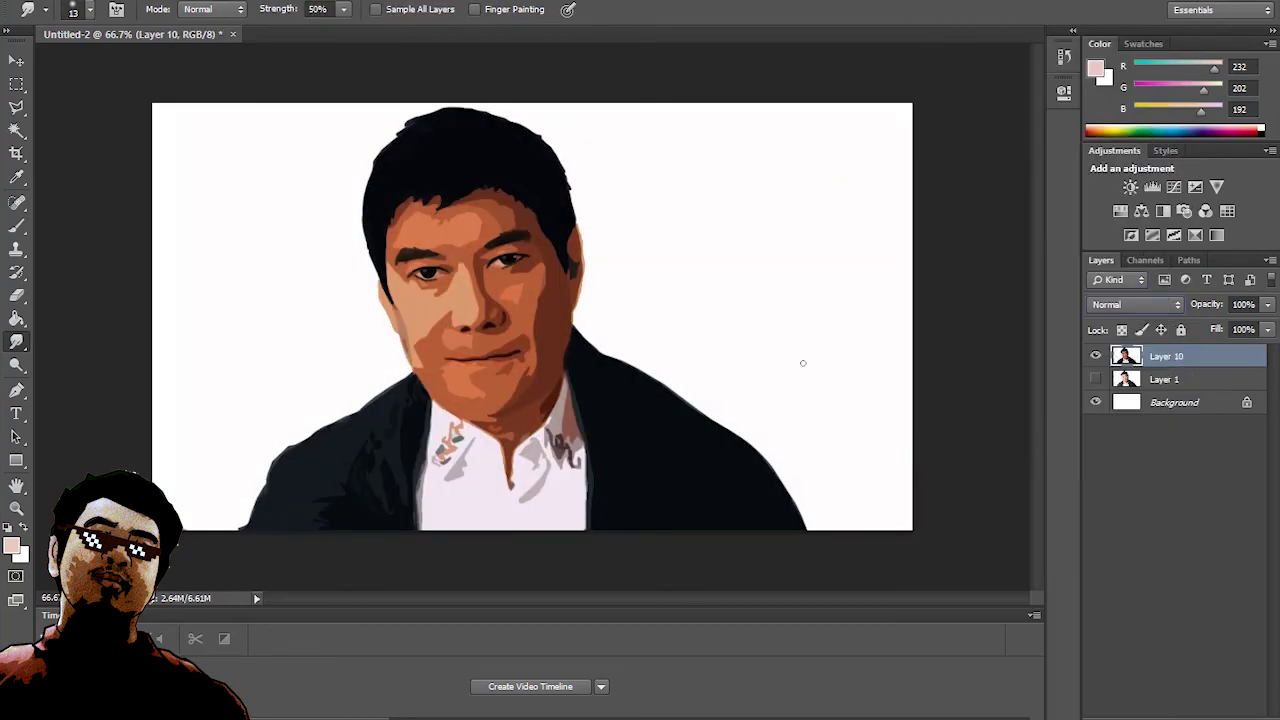
key(alt+i)
key(a)
key(c)
drag(981, 306, 1046, 306)
drag(981, 348, 1009, 348)
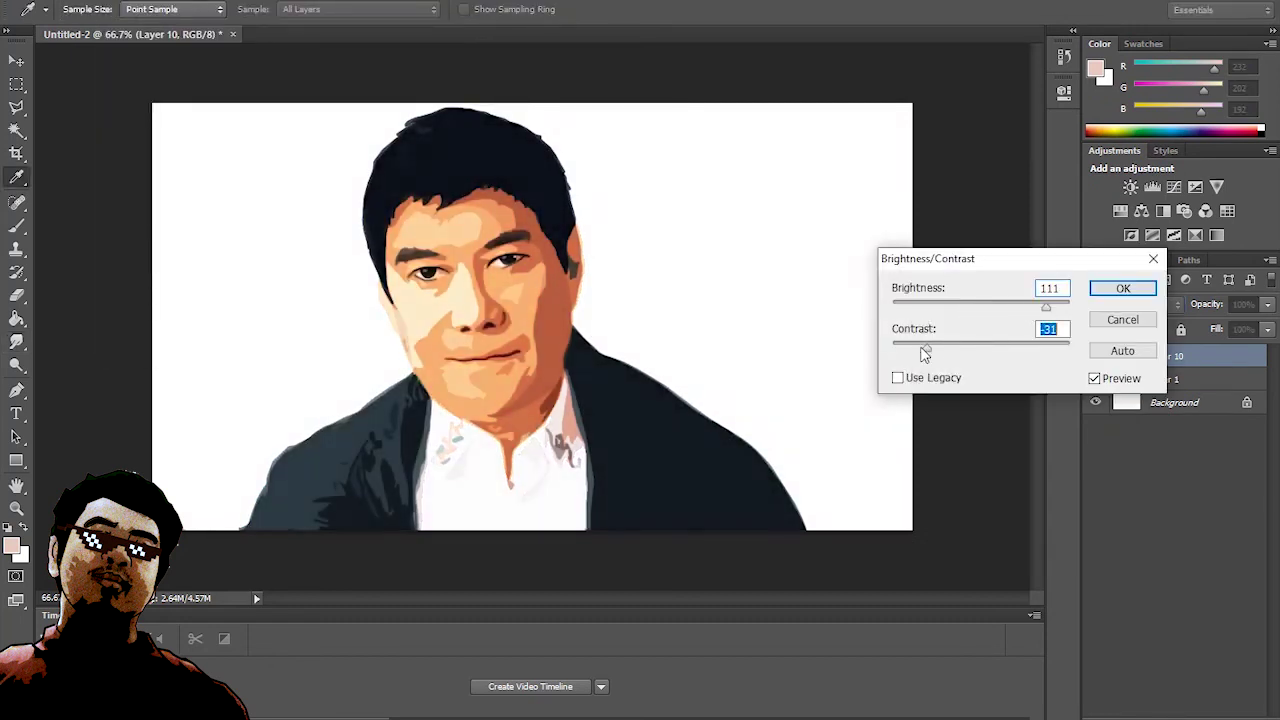
drag(1046, 306, 1027, 306)
drag(1009, 348, 975, 348)
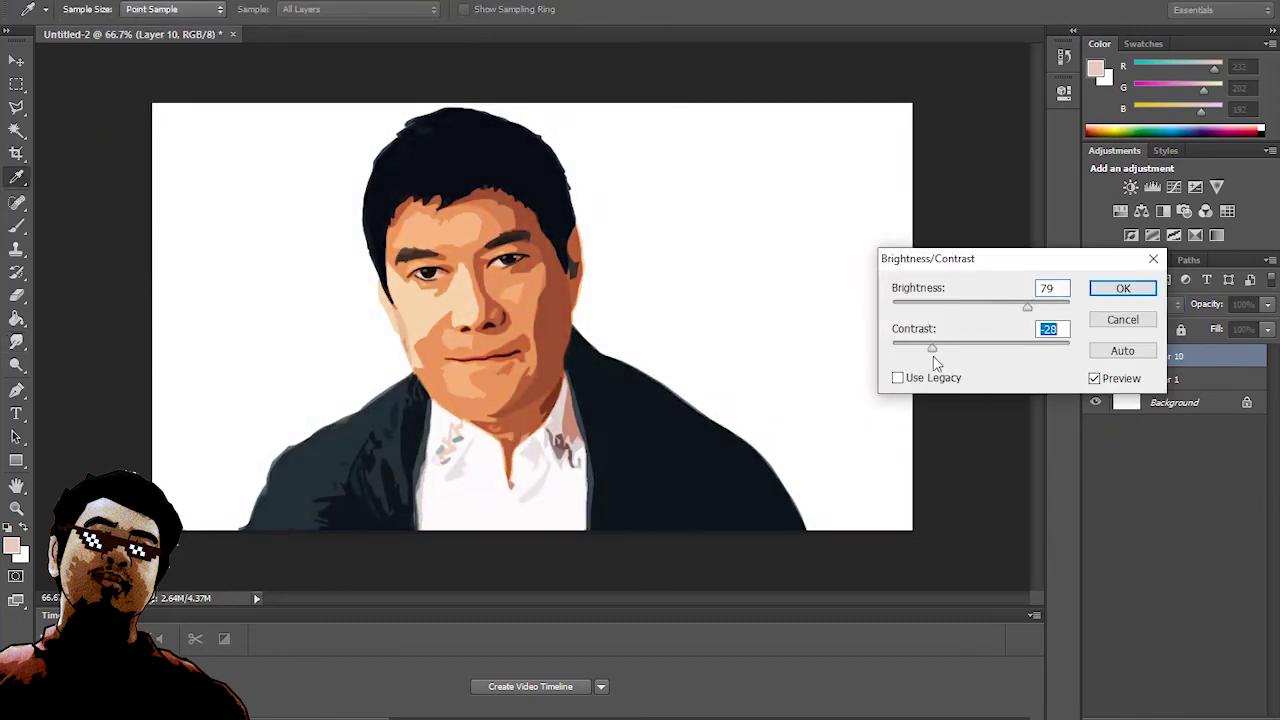
click(1122, 288)
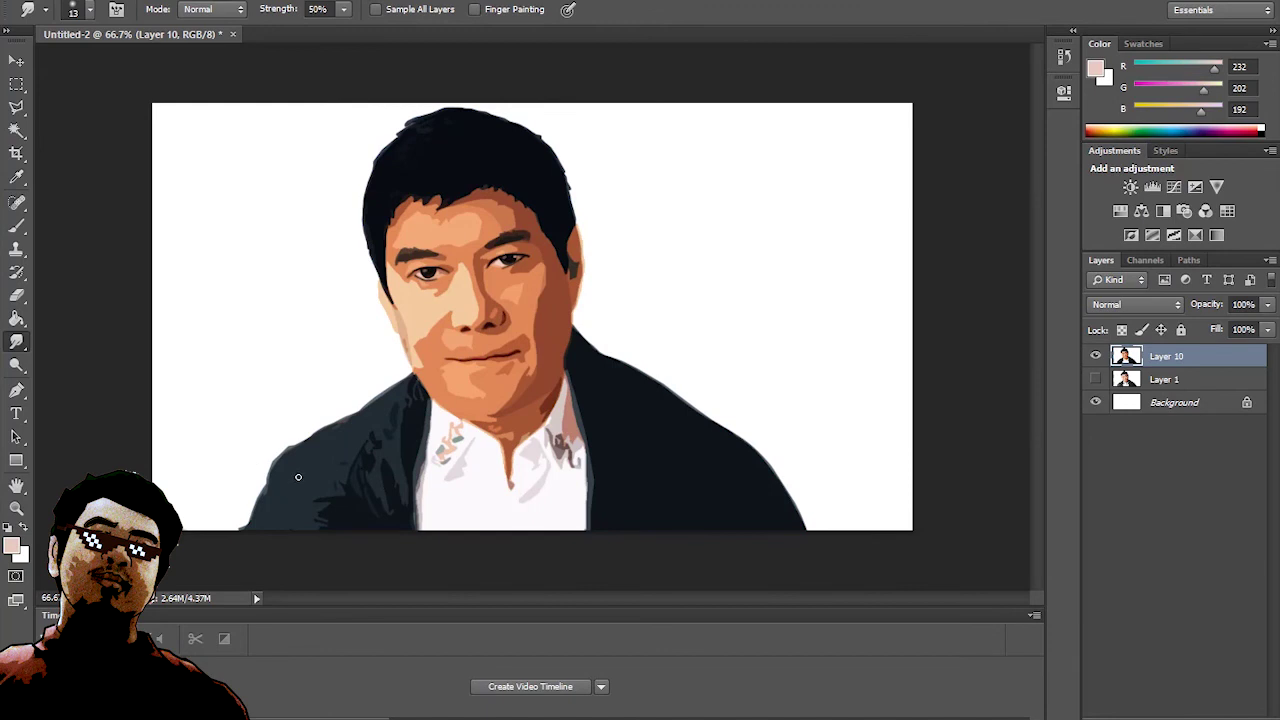
- Nudge the portrait slightly down and right, then add a new empty layer
key(v)
drag(475, 365, 480, 379)
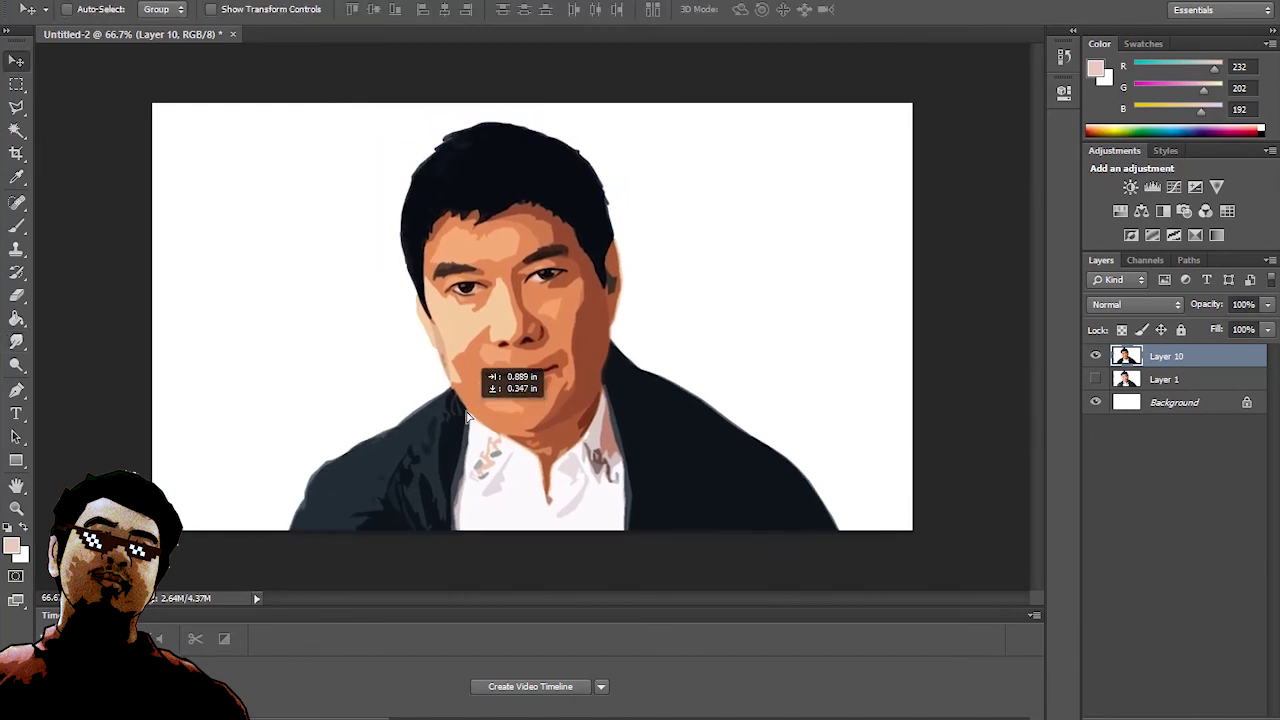
key(ctrl+shift+alt+n)
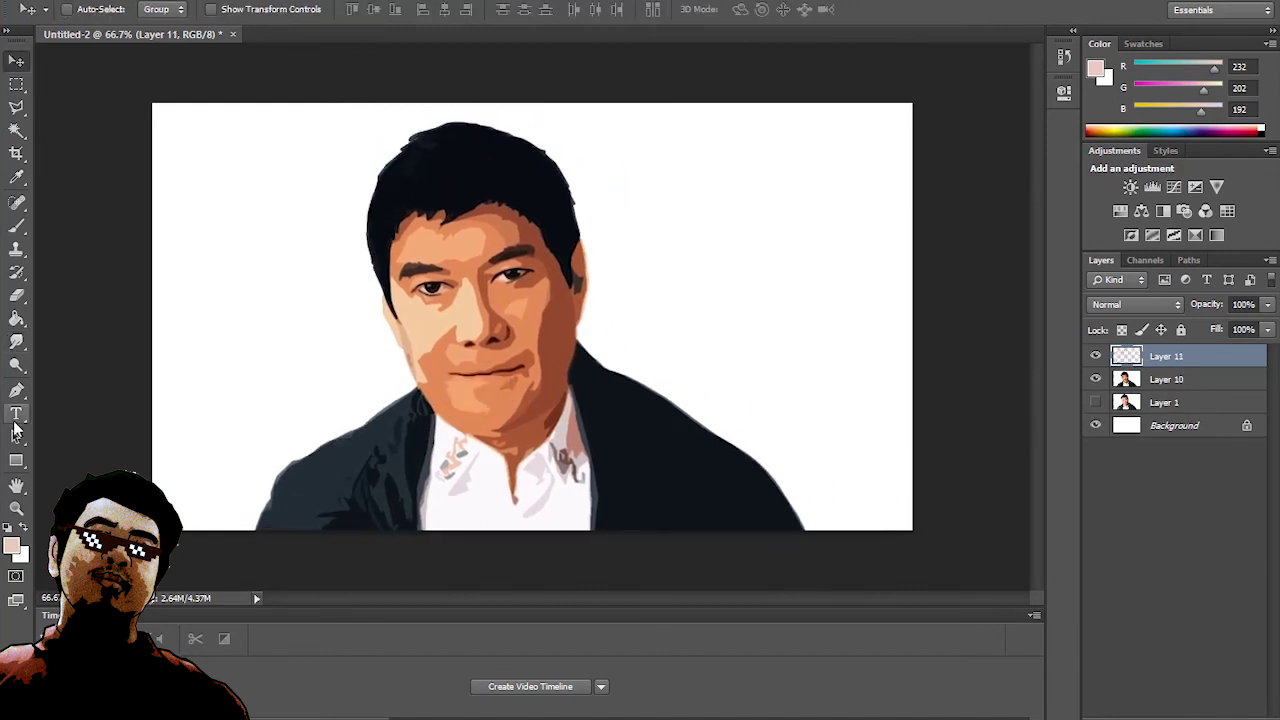
- Hand-draw a black signature with a looped flourish near the bottom-right corner
key(b)
click(12, 545)
key(Return)
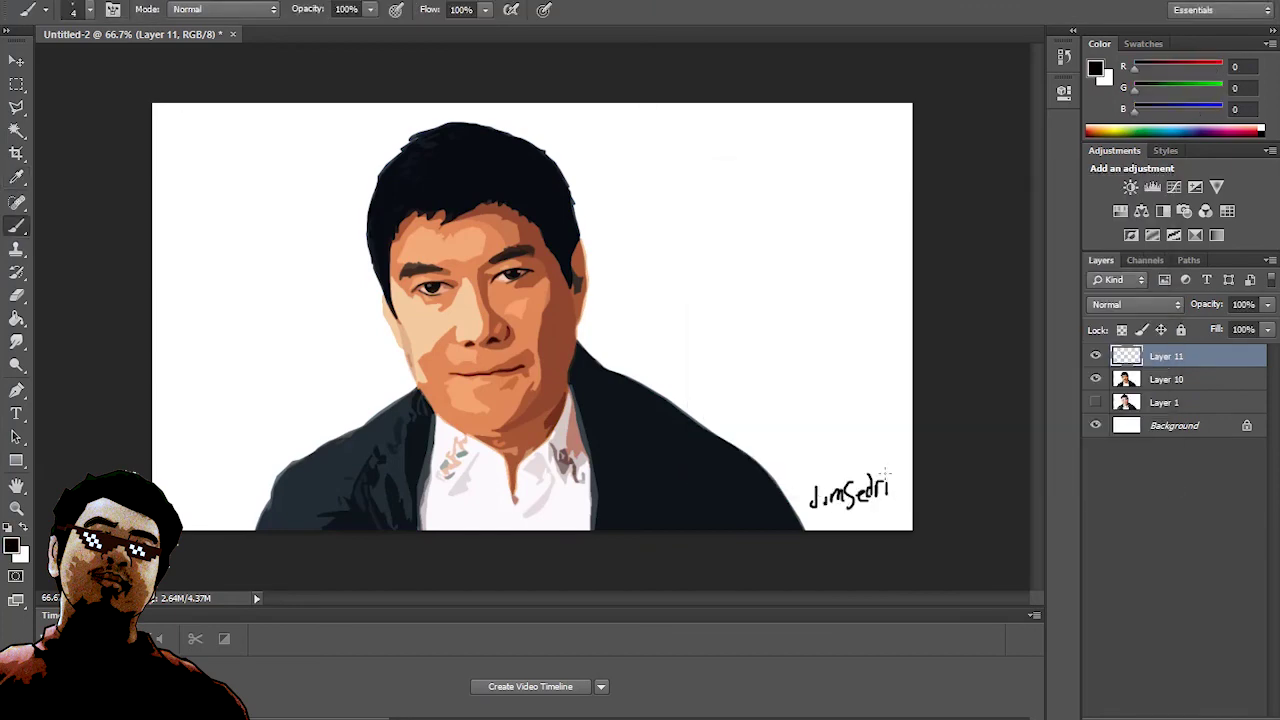
drag(890, 484, 899, 497)
drag(838, 518, 858, 464)
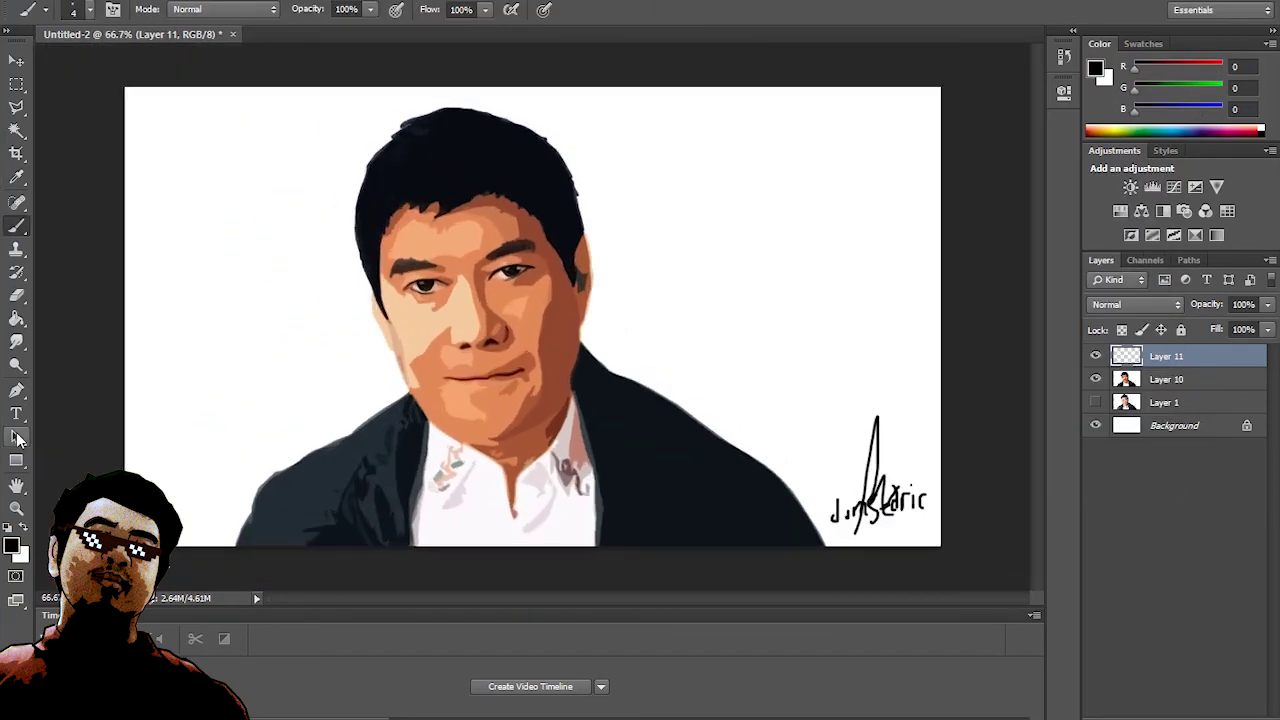
click(1174, 425)
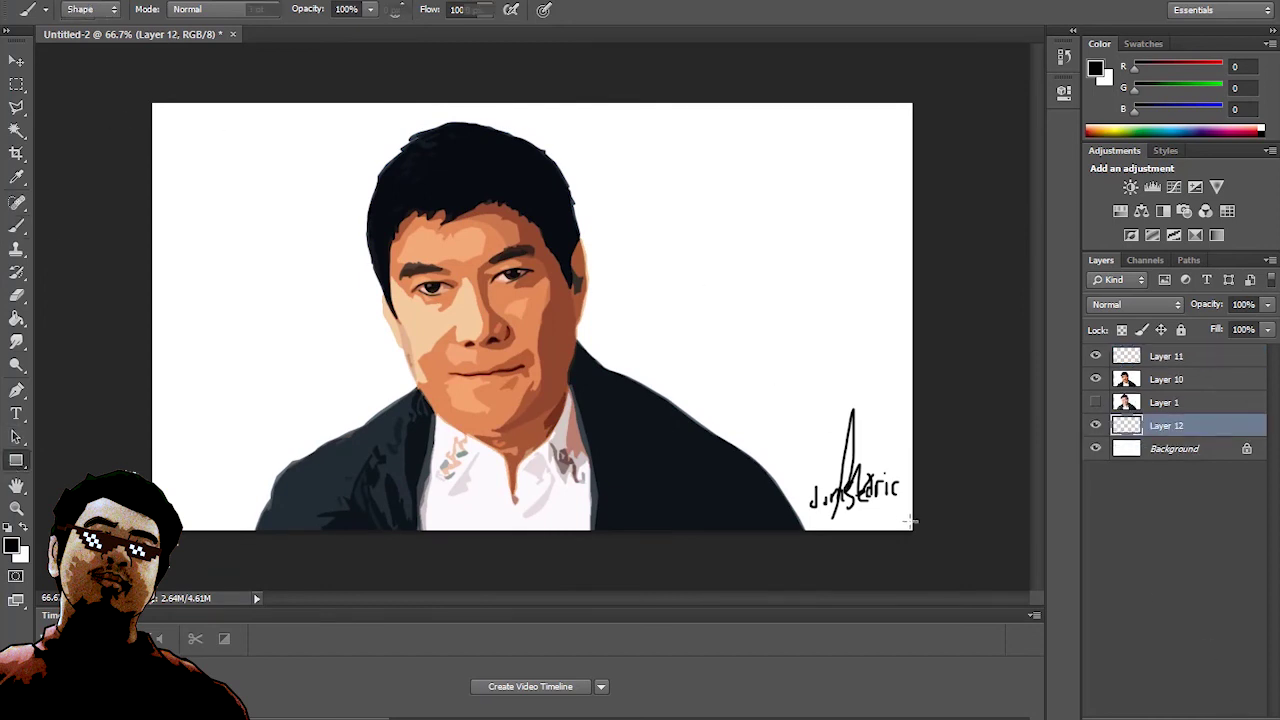
- Draw a rectangle above Background and magic-erase the white background around the portrait
drag(126, 90, 920, 530)
click(1166, 379)
right_click(17, 295)
click(100, 326)
click(836, 441)
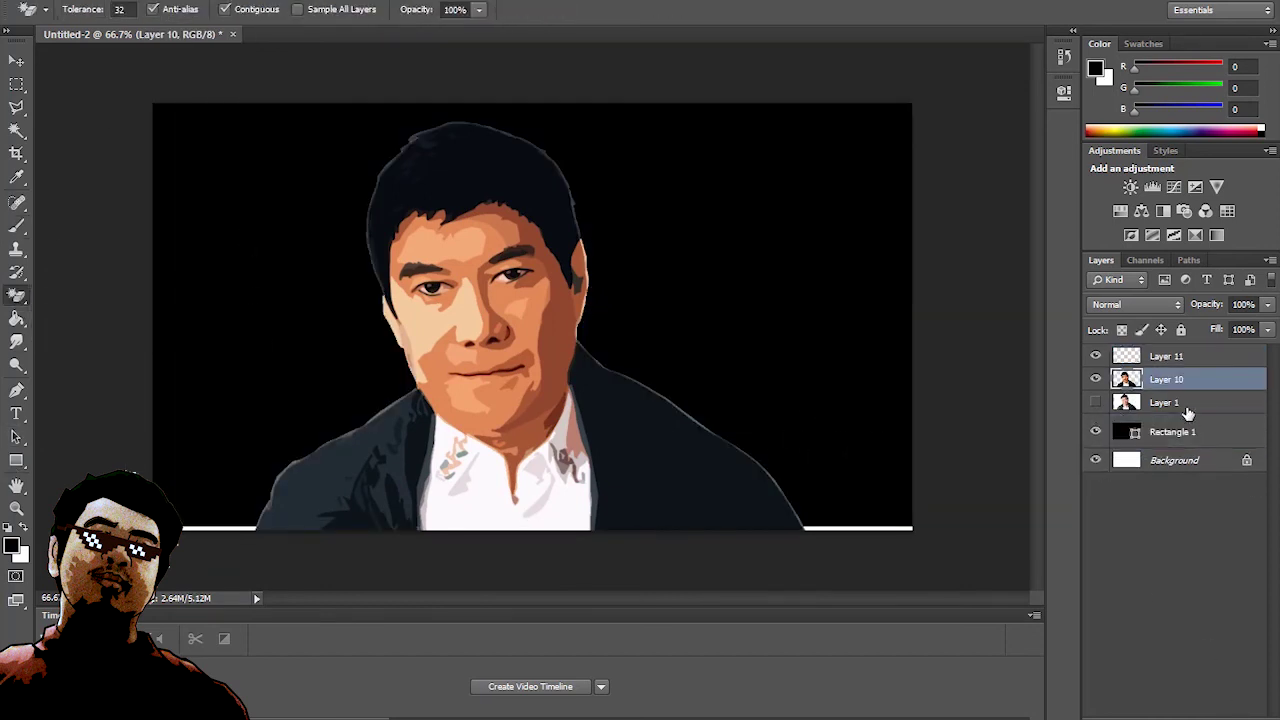
- Free-transform Rectangle 1 to fill the whole canvas
click(1180, 430)
key(v)
key(ctrl+t)
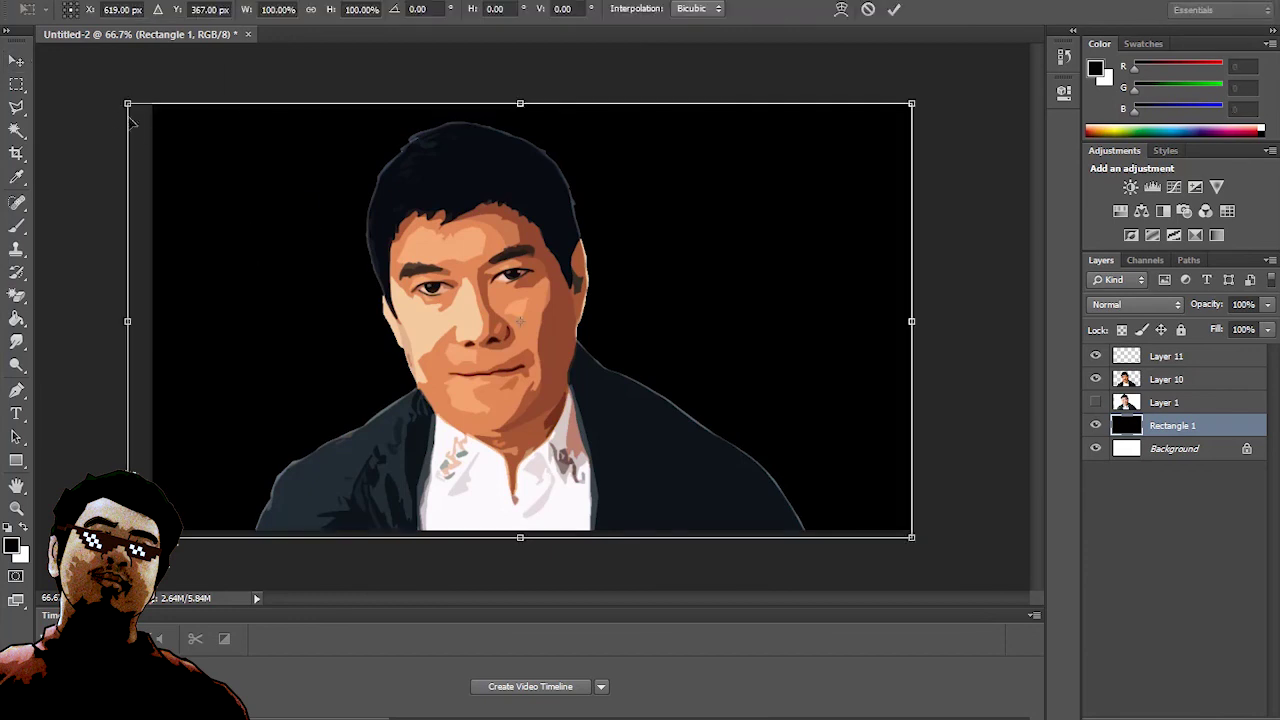
drag(130, 118, 77, 77)
key(Return)
- Fill the backdrop rectangle with orange #ff794c
key(i)
click(12, 545)
click(734, 304)
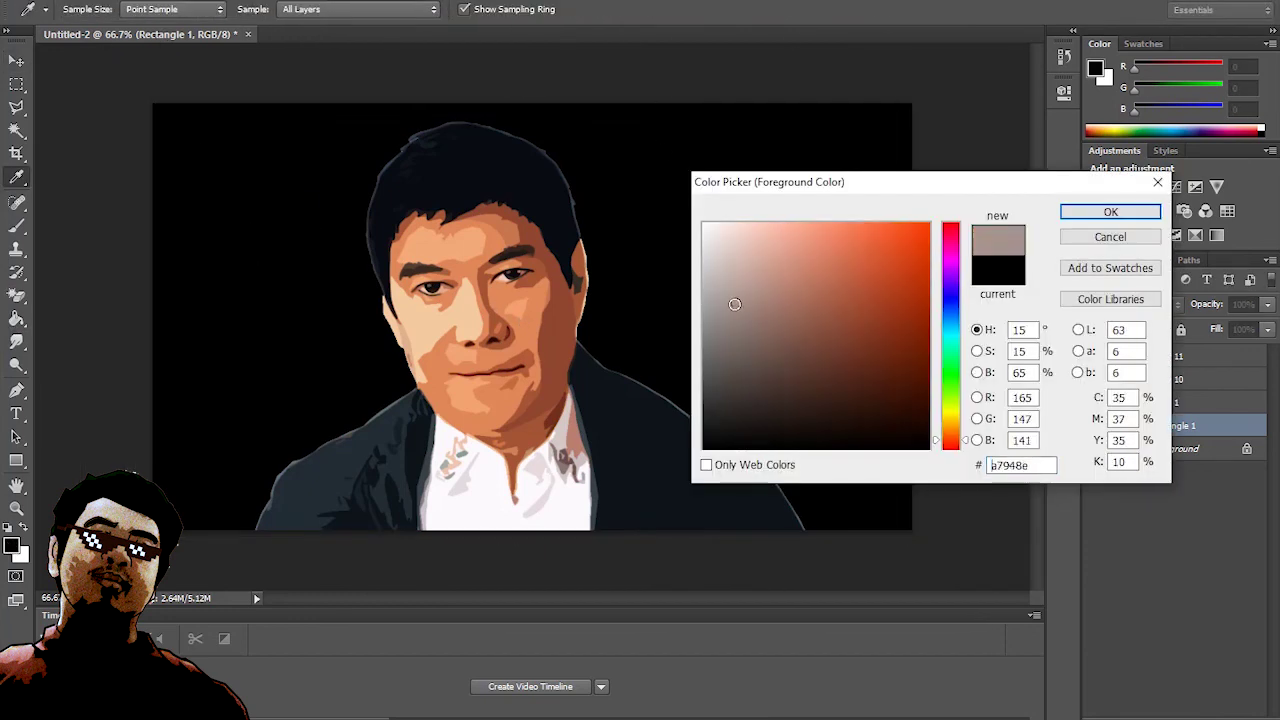
text(ff794c)
click(1110, 211)
key(g)
click(801, 307)
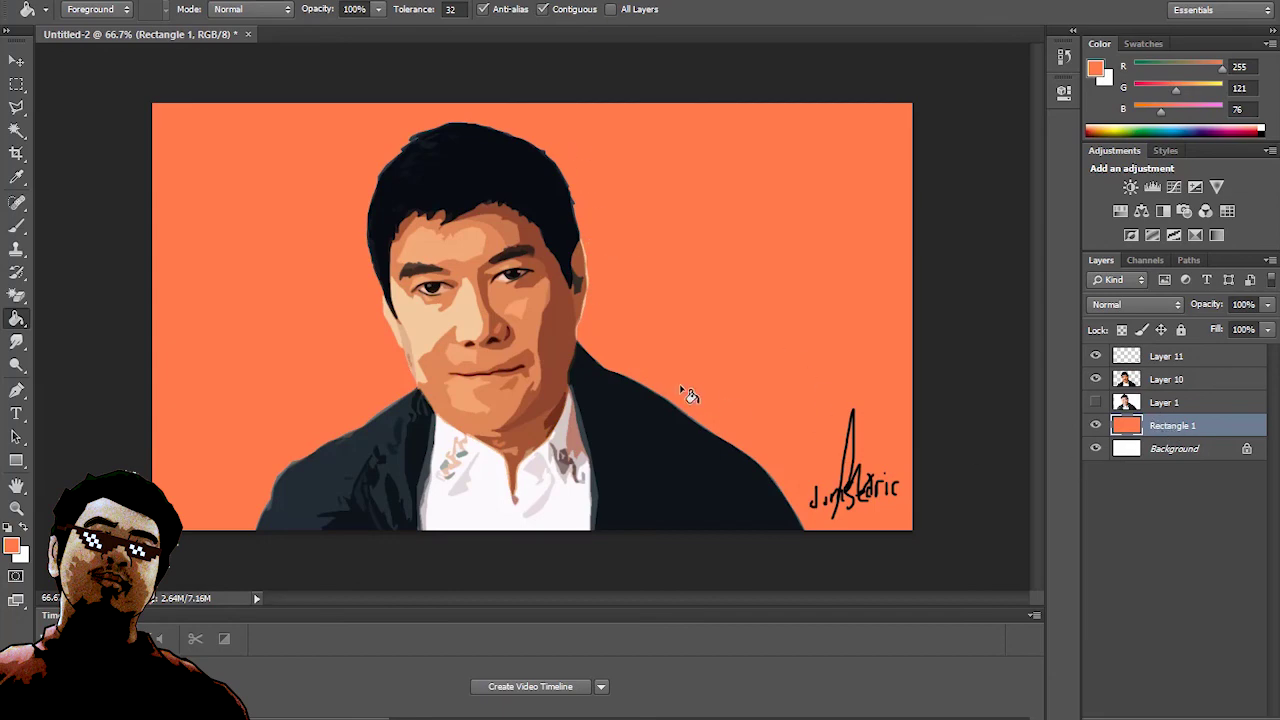
- Brighten the orange backdrop to a golden 255/169/67 with Brightness/Contrast
key(i)
click(12, 546)
text(ff961b)
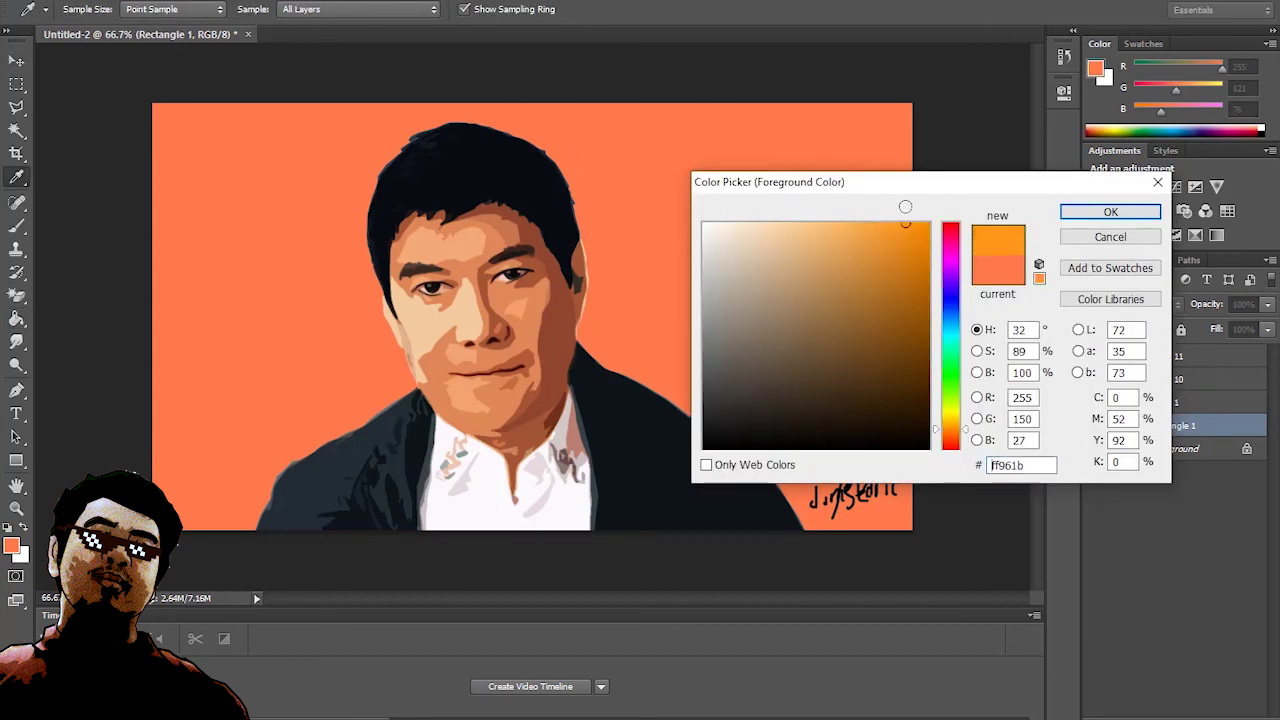
key(Return)
click(323, 32)
drag(981, 307, 996, 307)
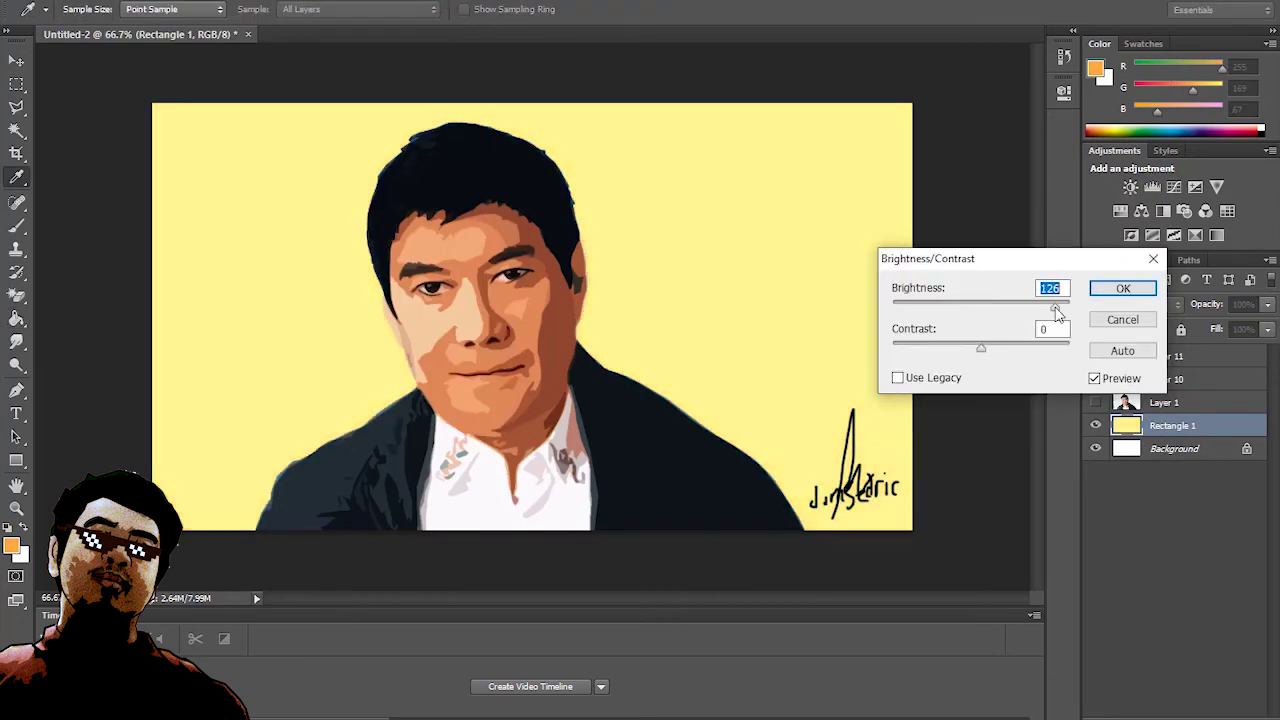
click(1123, 289)
key(g)
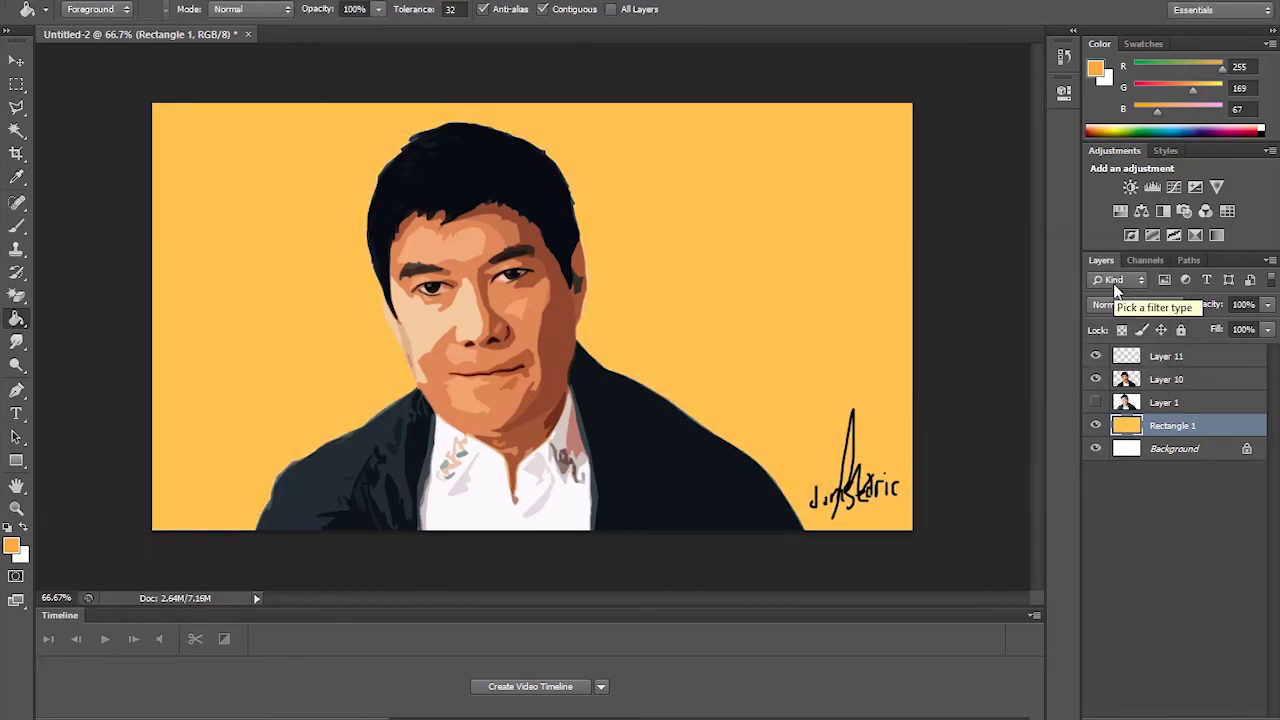